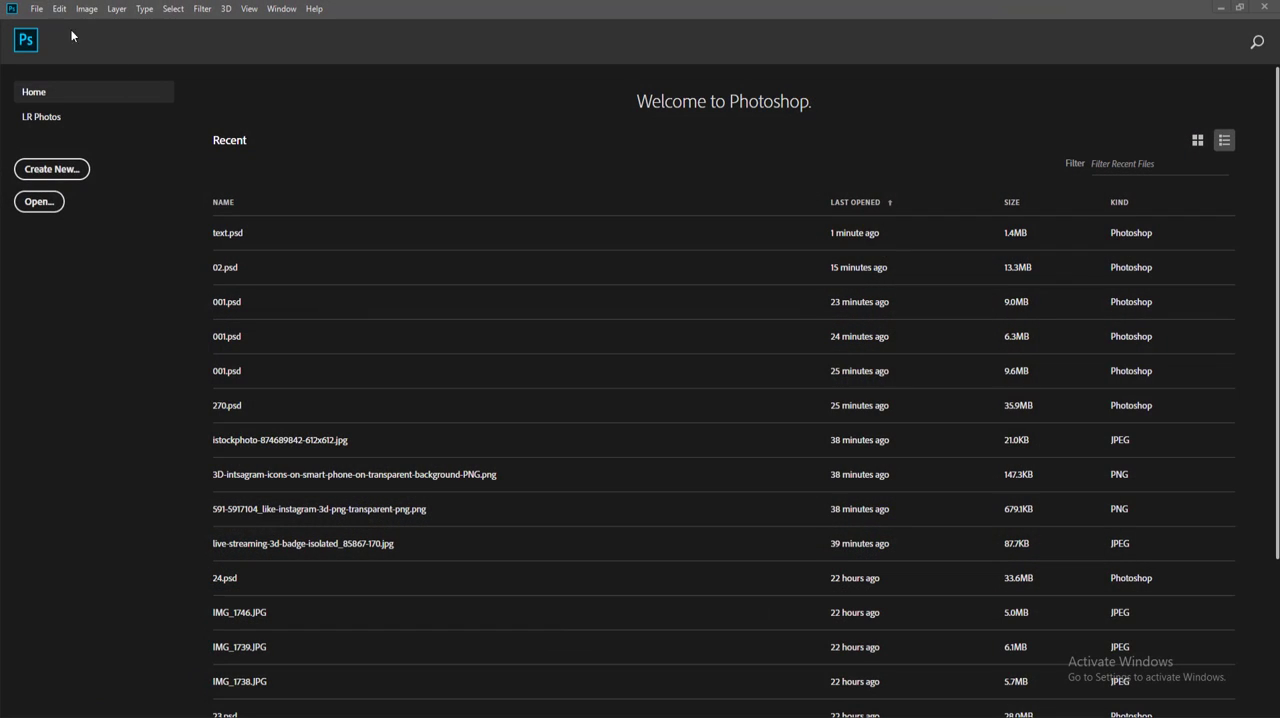
Step: Create a new 30 × 66 cm document at a resolution of 200 pixels per inch
{"action": "left_click", "coordinate": [40, 12]}
{"action": "left_click", "coordinate": [46, 21]}
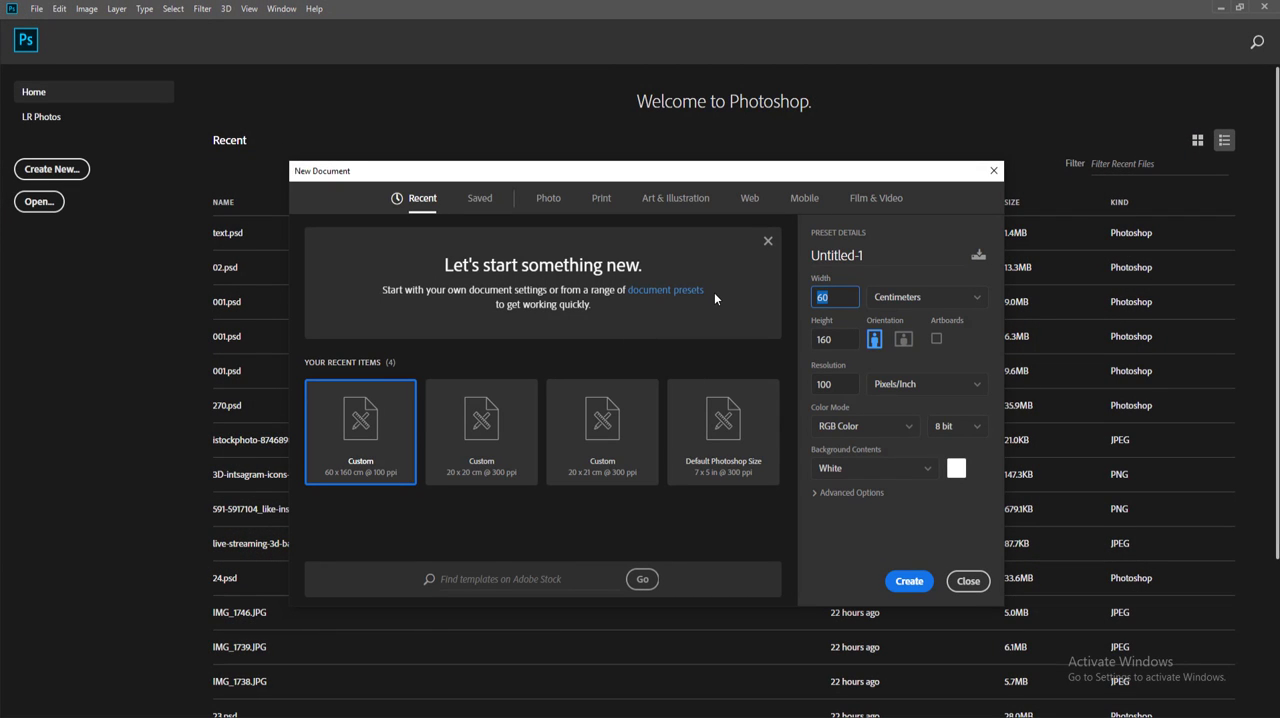
{"action": "type", "text": "30"}
{"action": "key", "text": "Tab"}
{"action": "type", "text": "66"}
{"action": "type", "text": "200"}
{"action": "key", "text": "Return"}
{"action": "scroll", "coordinate": [549, 398], "scroll_direction": "down", "scroll_amount": 1}
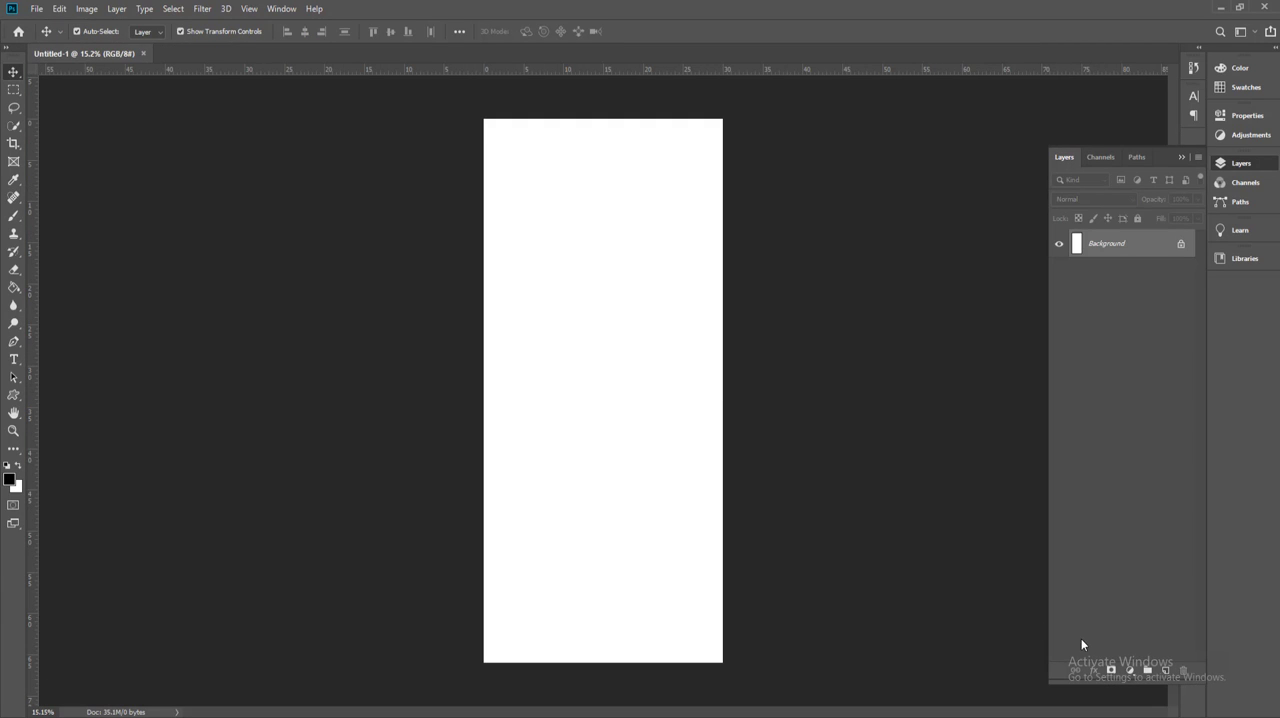
Step: Add a gradient fill layer and set the gradient's starting colour stop to orange #be5b0a
{"action": "left_click", "coordinate": [1129, 671]}
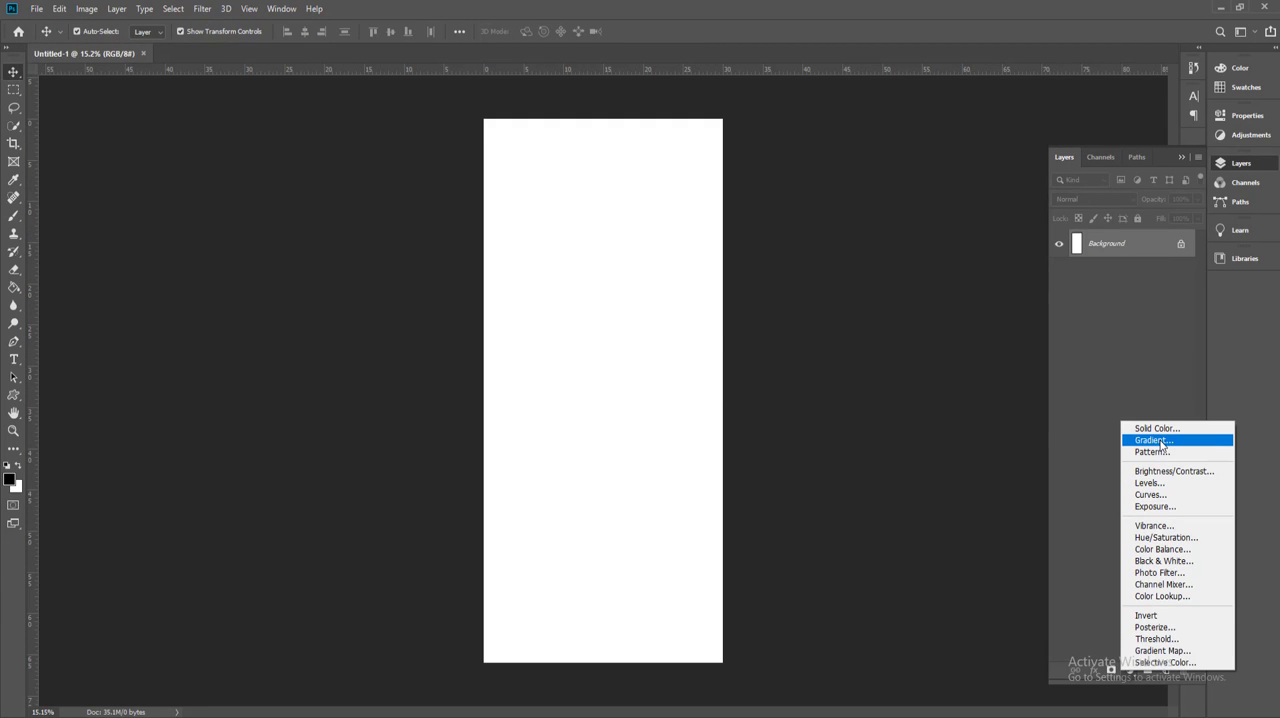
{"action": "left_click", "coordinate": [1163, 445]}
{"action": "left_click", "coordinate": [614, 192]}
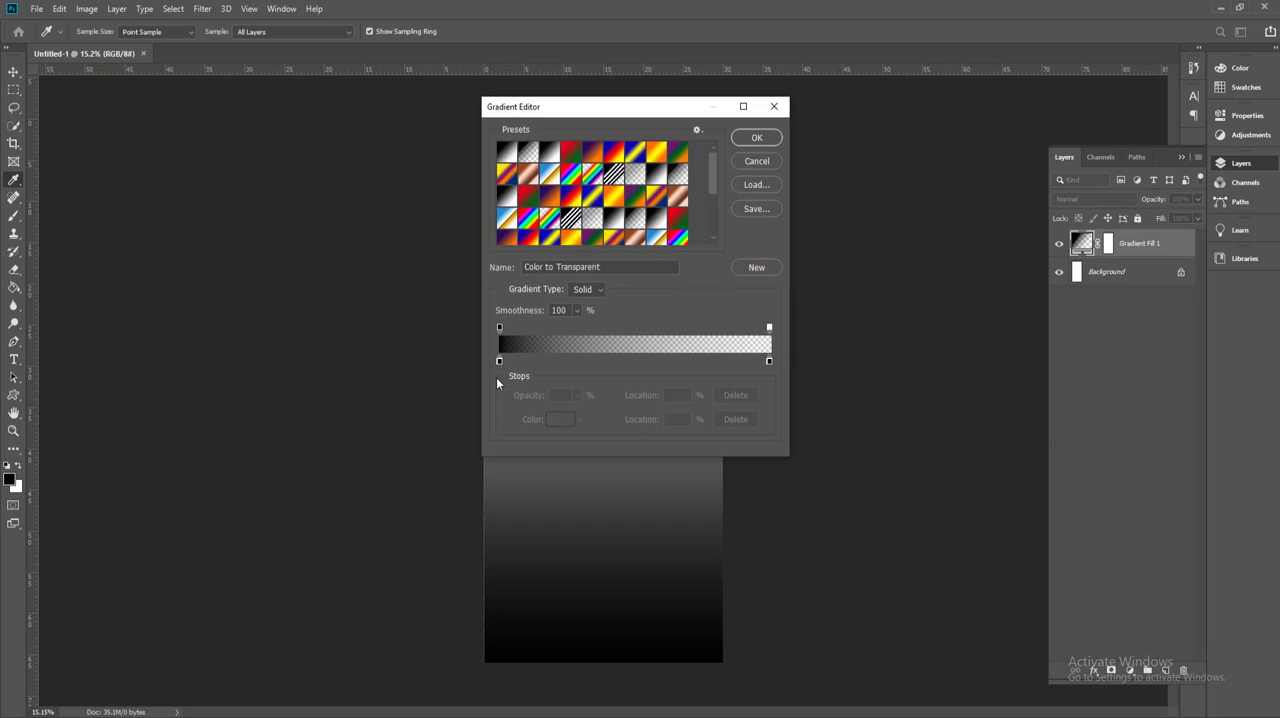
{"action": "left_click", "coordinate": [499, 361]}
{"action": "left_click", "coordinate": [556, 422]}
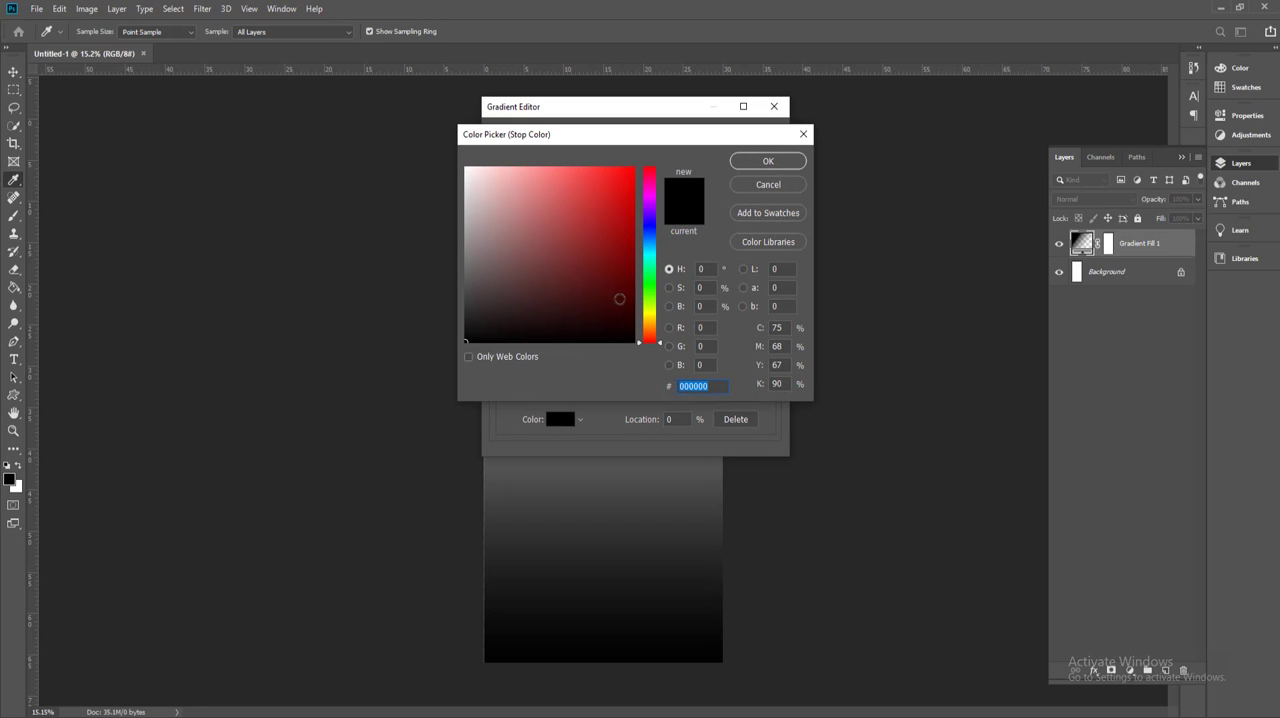
{"action": "left_click_drag", "start_coordinate": [625, 257], "coordinate": [626, 210]}
{"action": "left_click_drag", "start_coordinate": [645, 342], "coordinate": [643, 329]}
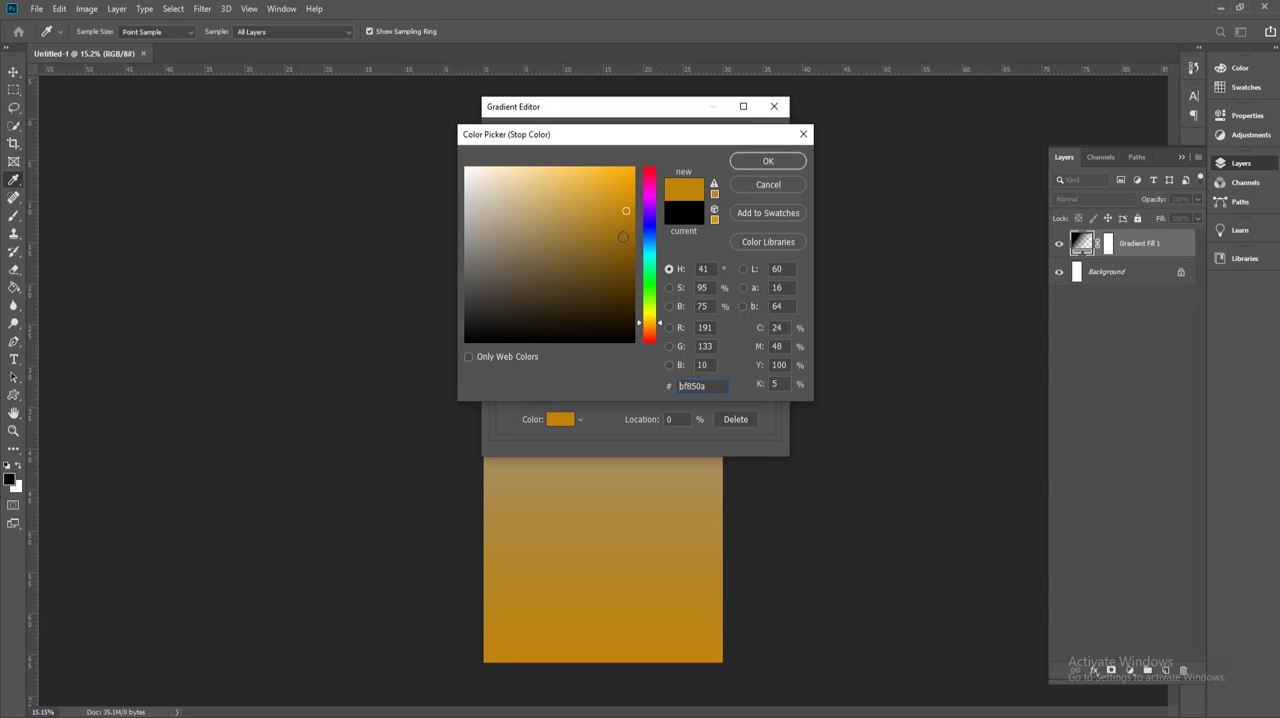
{"action": "left_click_drag", "start_coordinate": [623, 214], "coordinate": [622, 233]}
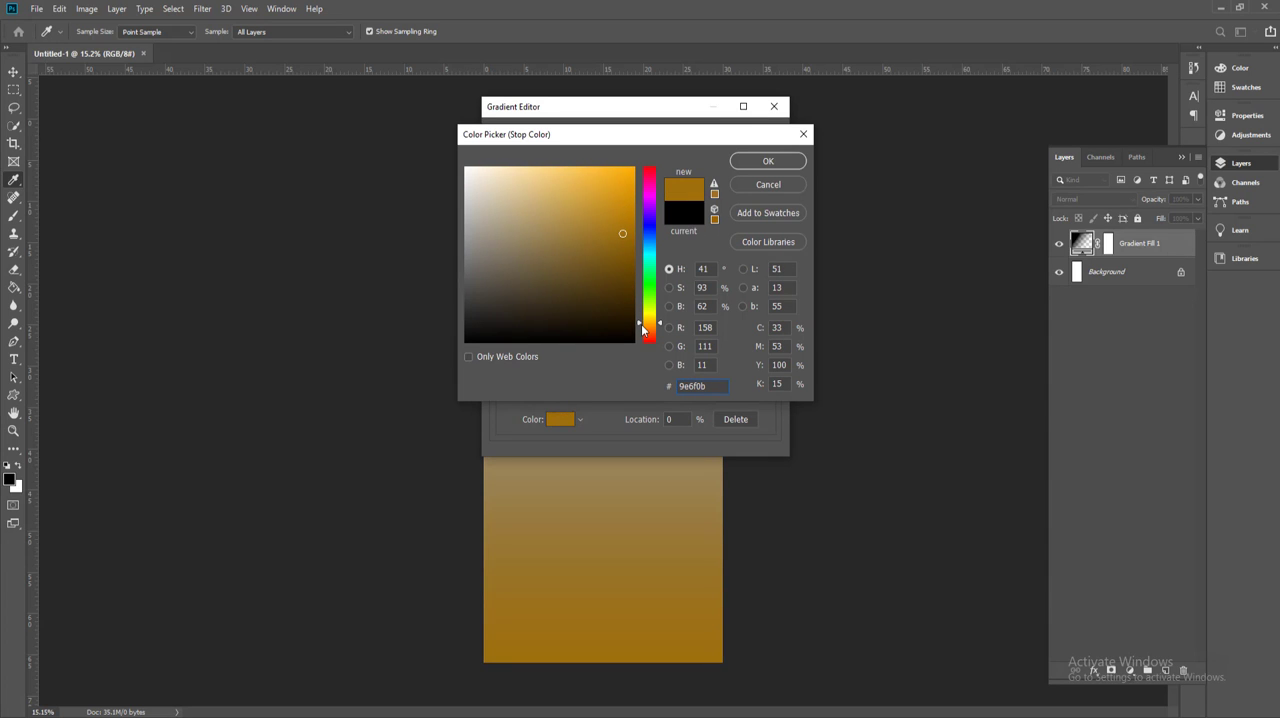
{"action": "left_click_drag", "start_coordinate": [643, 329], "coordinate": [643, 335]}
{"action": "left_click_drag", "start_coordinate": [622, 233], "coordinate": [625, 211]}
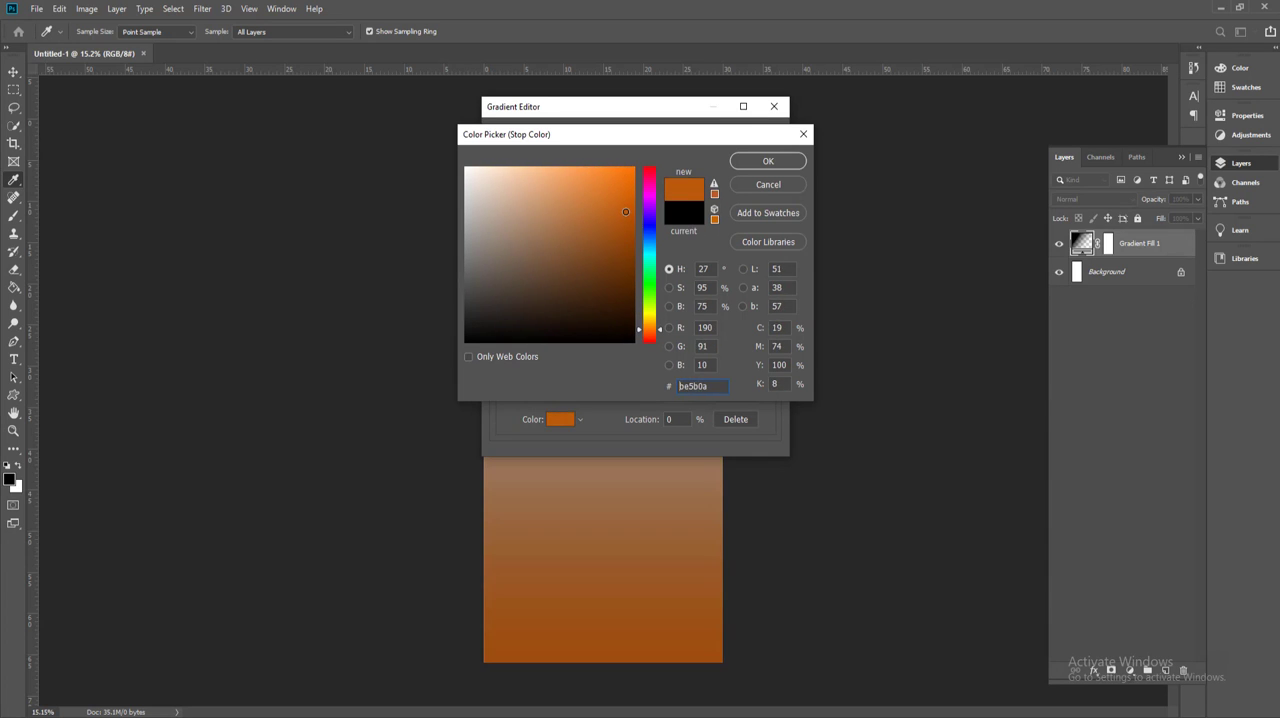
{"action": "left_click", "coordinate": [767, 160]}
Step: Set the gradient's ending colour stop to a bright golden yellow
{"action": "left_click", "coordinate": [769, 361]}
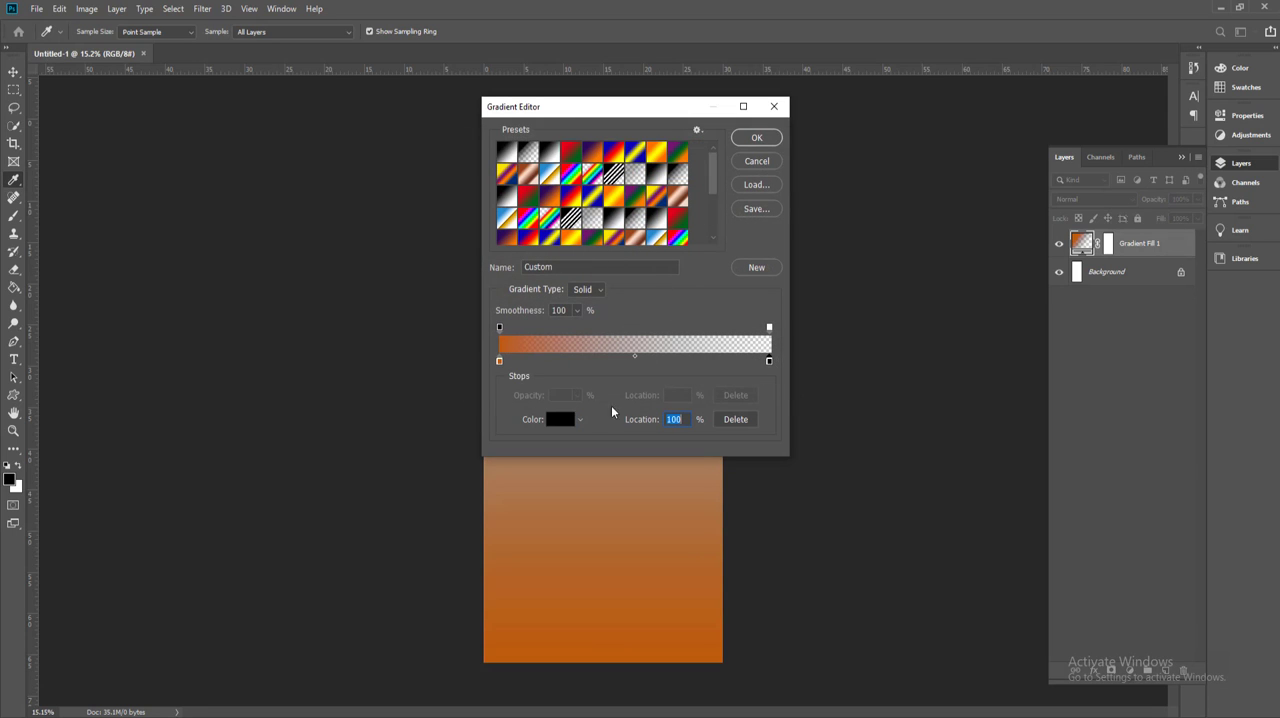
{"action": "left_click", "coordinate": [560, 419]}
{"action": "left_click_drag", "start_coordinate": [651, 327], "coordinate": [651, 320]}
{"action": "left_click", "coordinate": [629, 168]}
{"action": "left_click", "coordinate": [792, 162]}
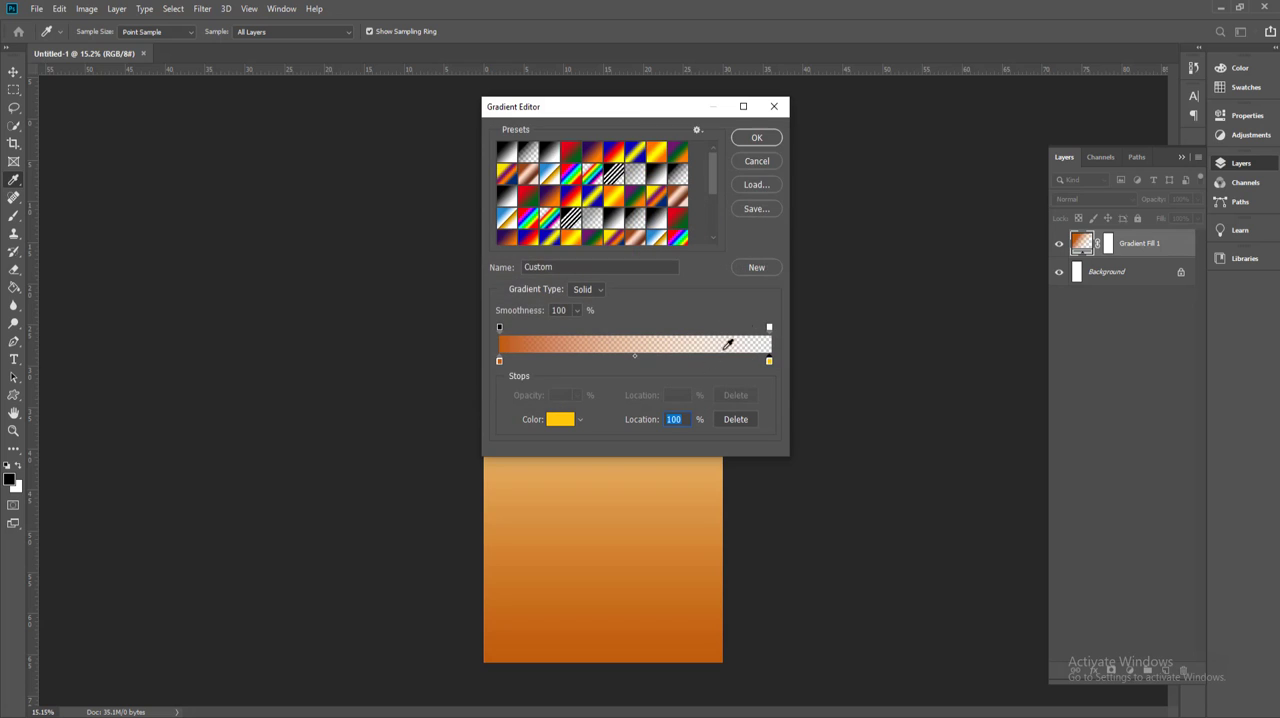
Step: Make the gradient's ending opacity stop fully opaque and apply the linear gradient fill
{"action": "left_click", "coordinate": [769, 329]}
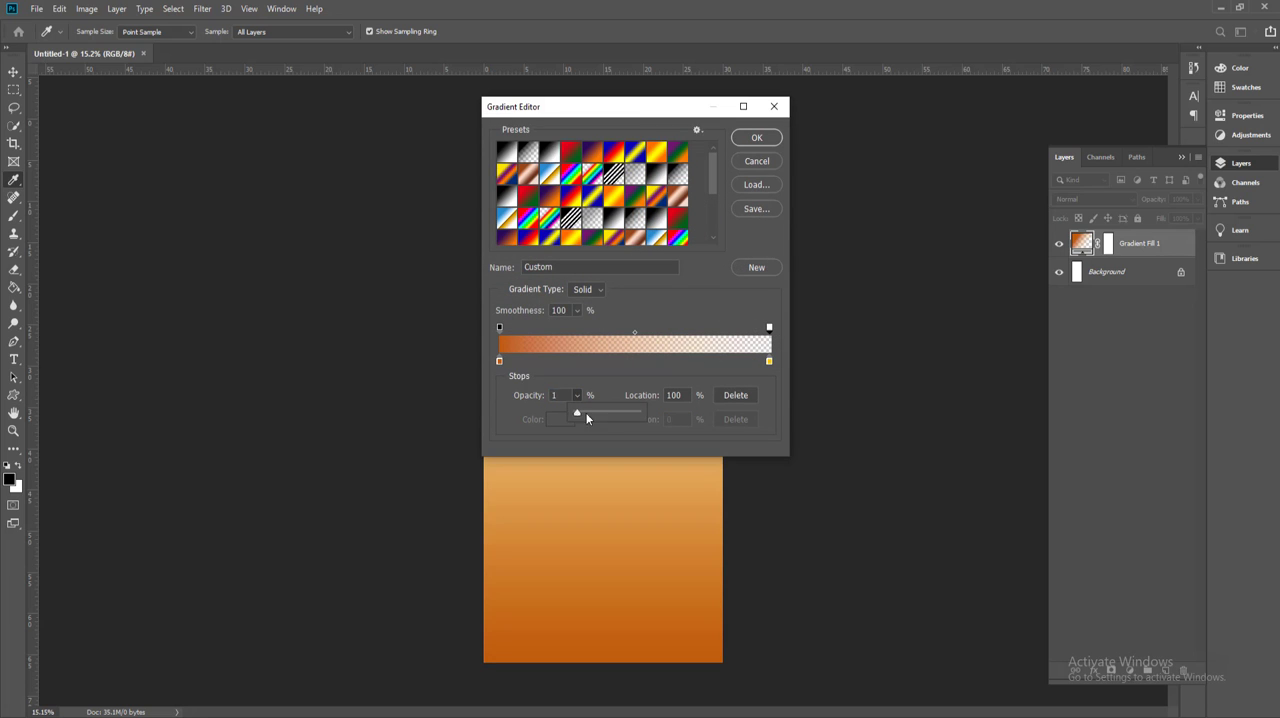
{"action": "left_click_drag", "start_coordinate": [587, 418], "coordinate": [705, 419]}
{"action": "left_click", "coordinate": [757, 137]}
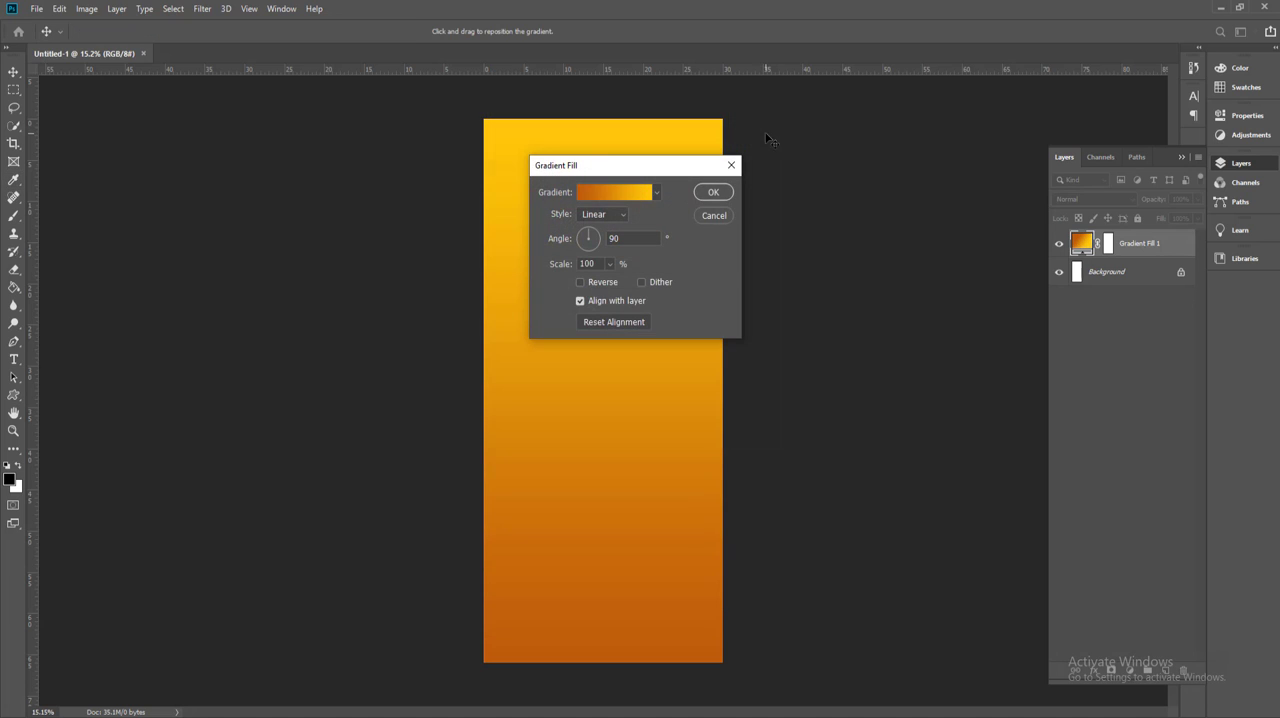
{"action": "left_click", "coordinate": [713, 193]}
Step: Draw a closed Pen path over the canvas's lower part, with its upper edge curving up toward the right side
{"action": "key", "text": "ctrl+minus"}
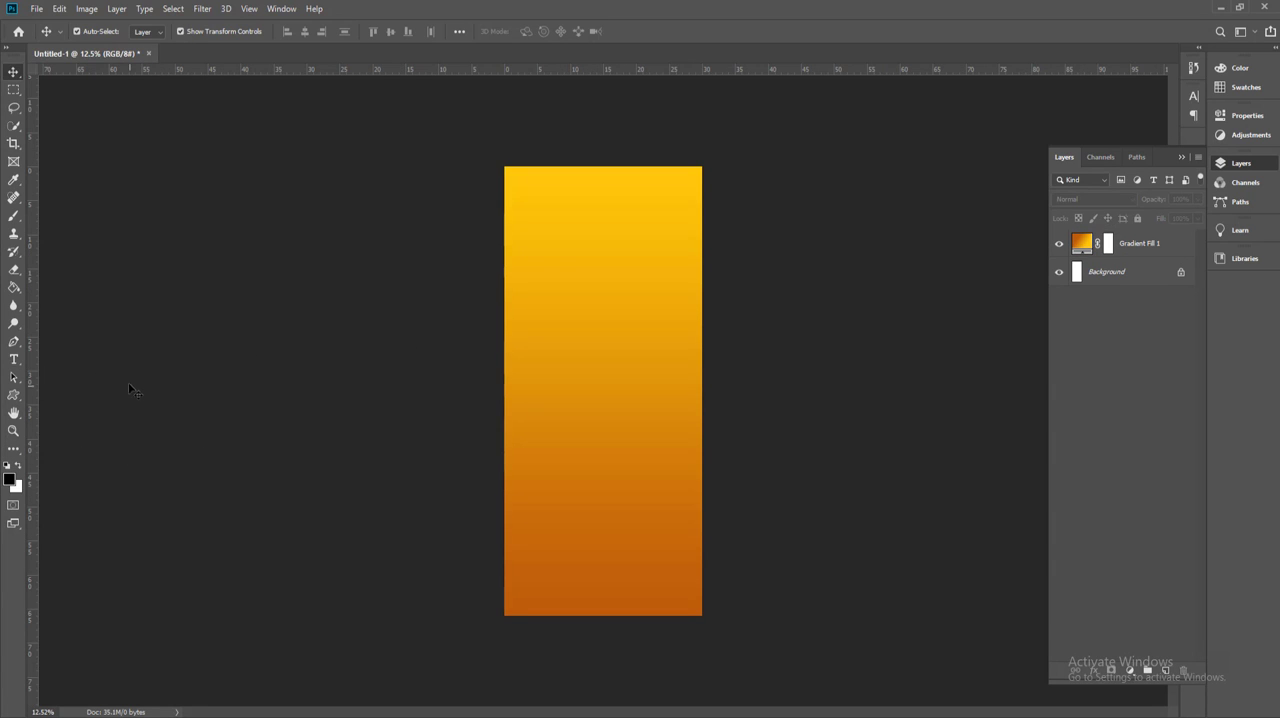
{"action": "key", "text": "p"}
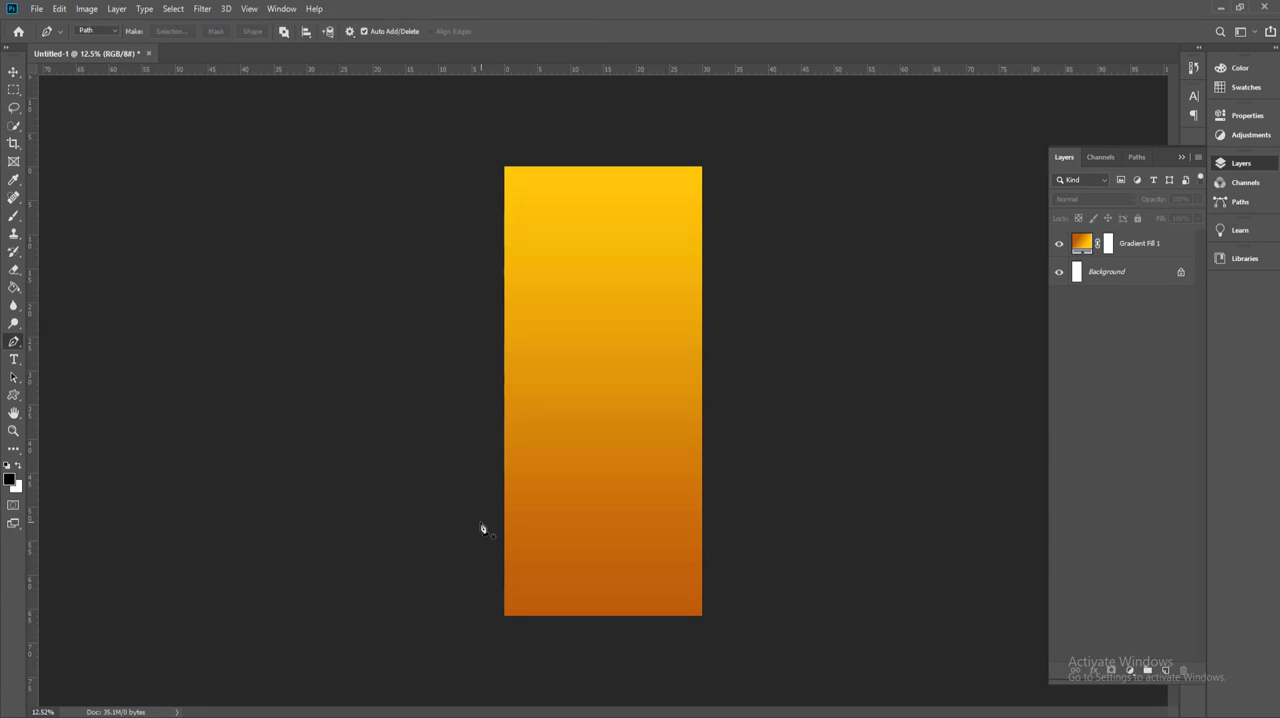
{"action": "left_click", "coordinate": [480, 521]}
{"action": "left_click_drag", "start_coordinate": [703, 410], "coordinate": [758, 297]}
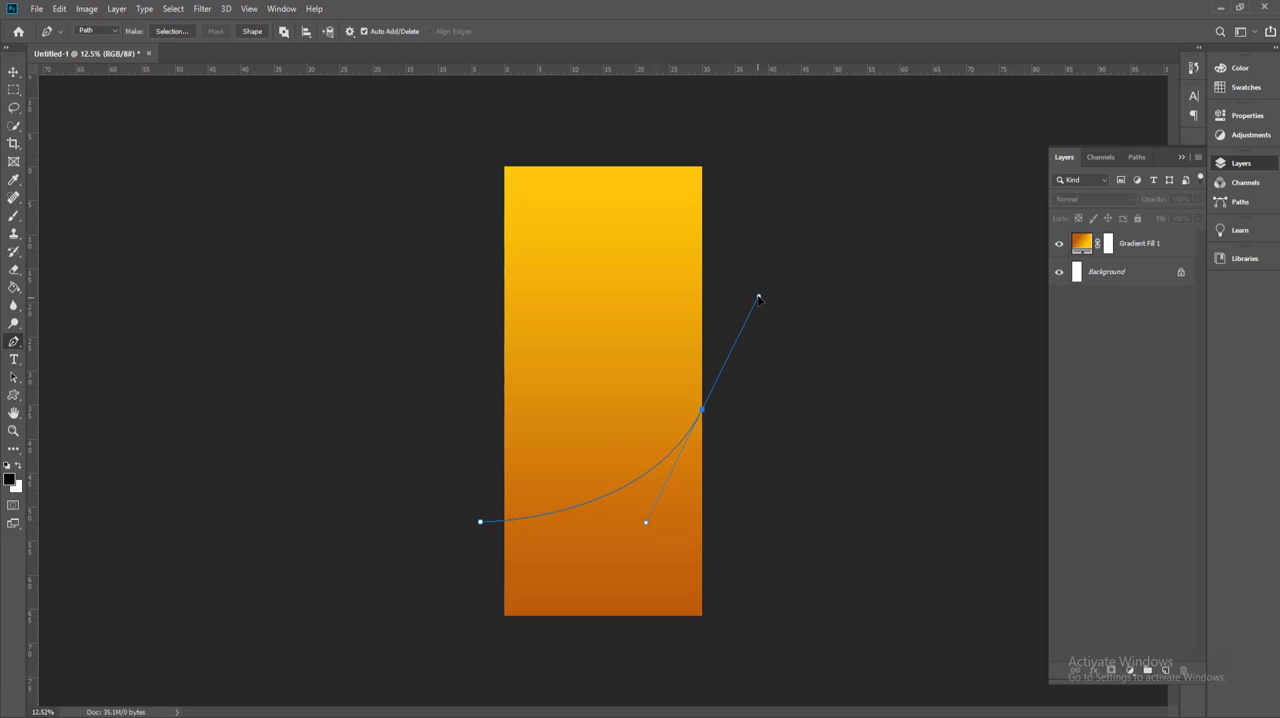
{"action": "left_click", "coordinate": [704, 412], "text": "alt"}
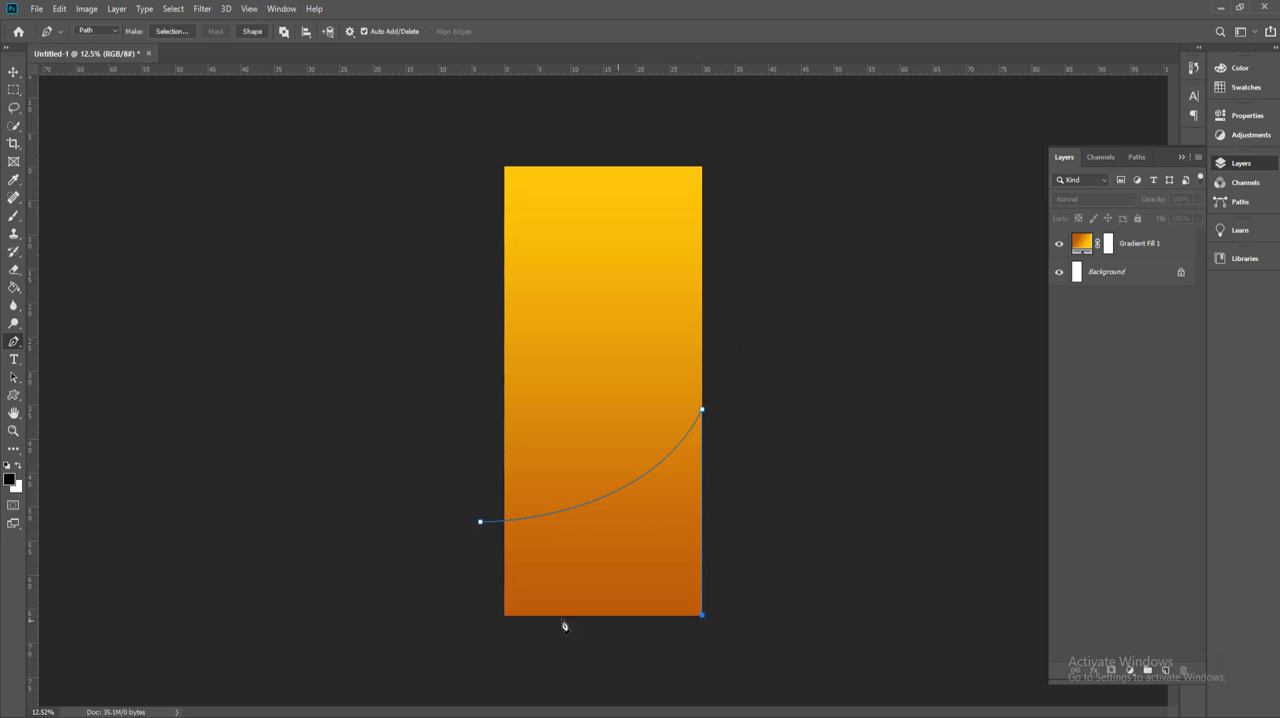
{"action": "left_click", "coordinate": [480, 615]}
Step: Turn the curved path into a new anti-aliased selection with a feather radius of 0 pixels
{"action": "right_click", "coordinate": [612, 553]}
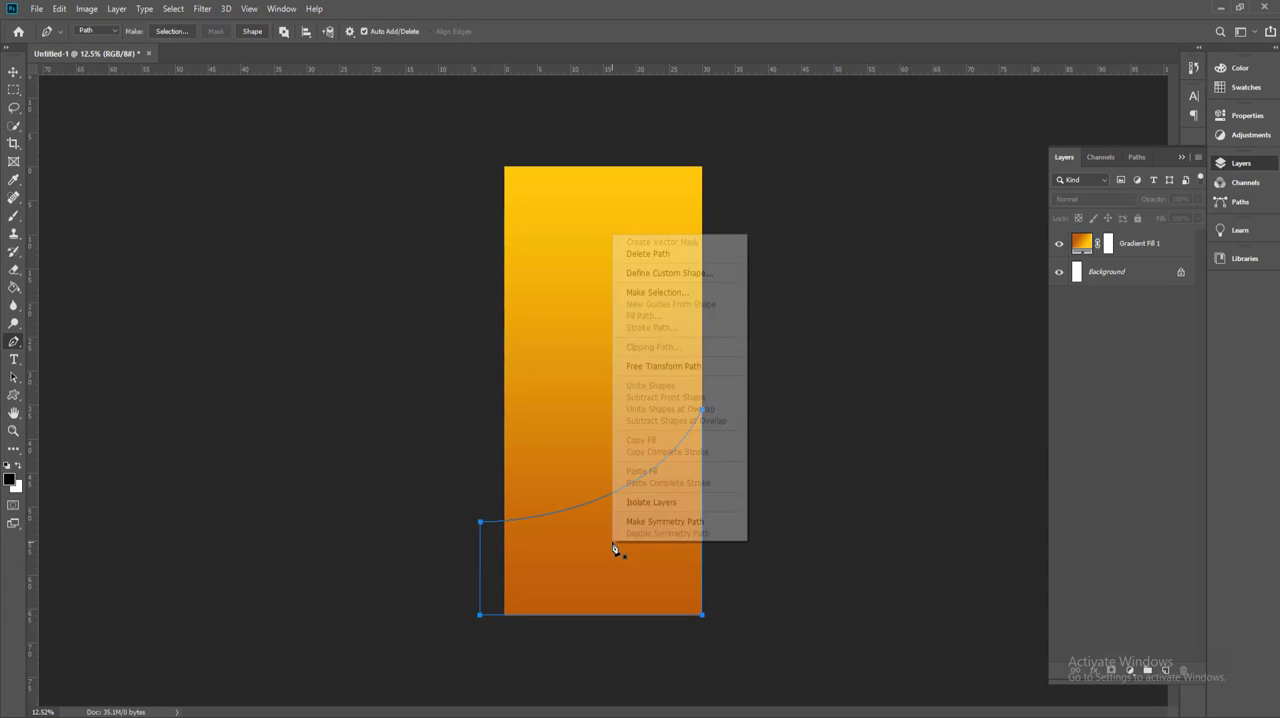
{"action": "left_click", "coordinate": [665, 299]}
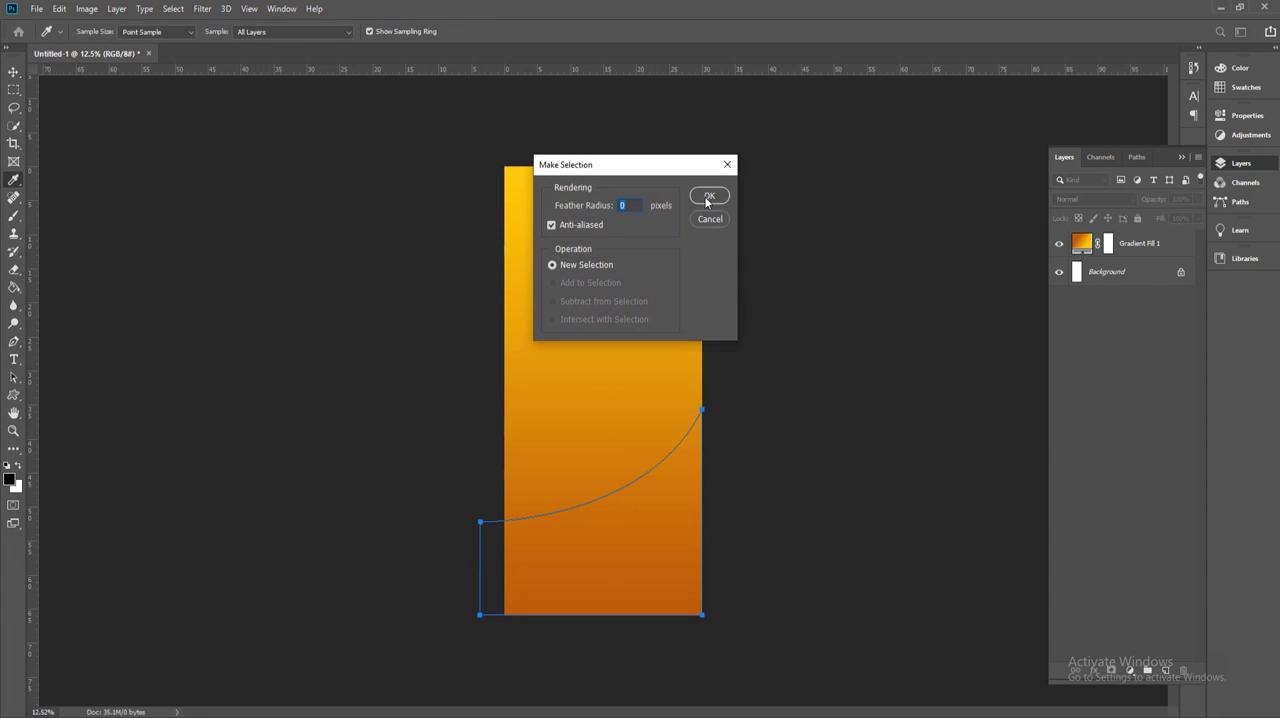
{"action": "left_click", "coordinate": [707, 195]}
Step: Fill the curved selection with white on a new layer using the Paint Bucket, and deselect it
{"action": "left_click", "coordinate": [1164, 671]}
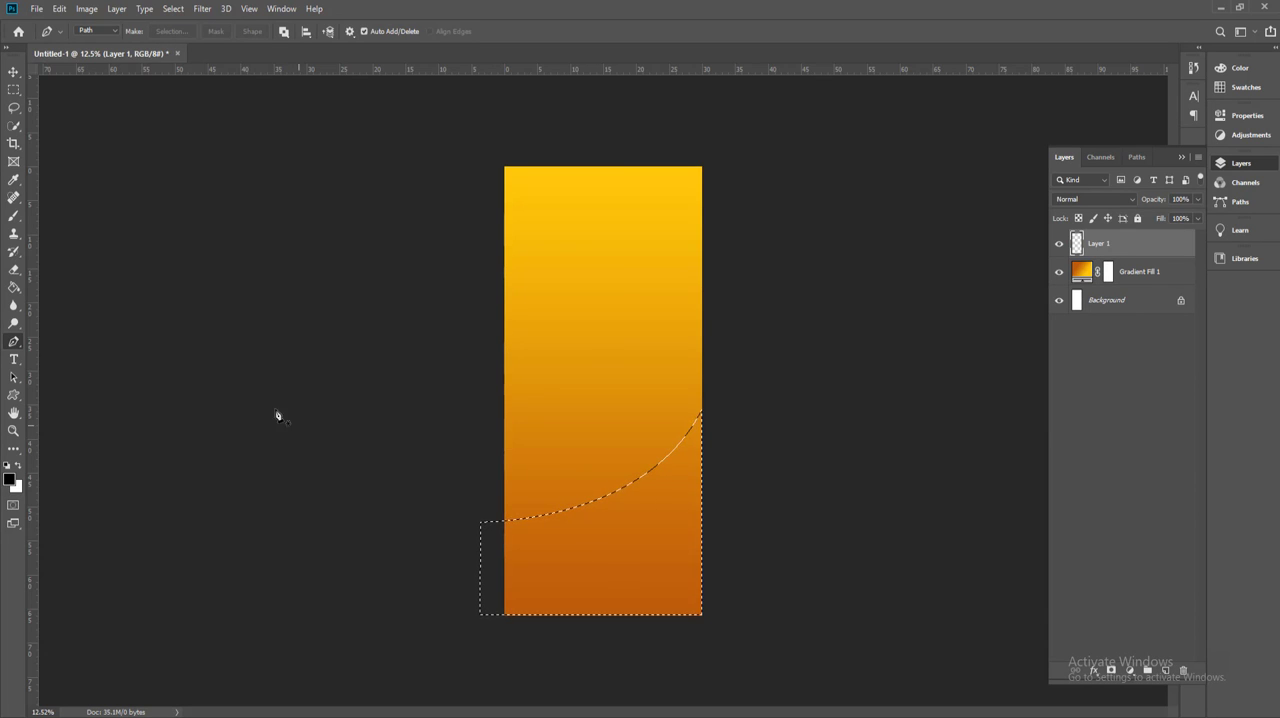
{"action": "left_click", "coordinate": [14, 288]}
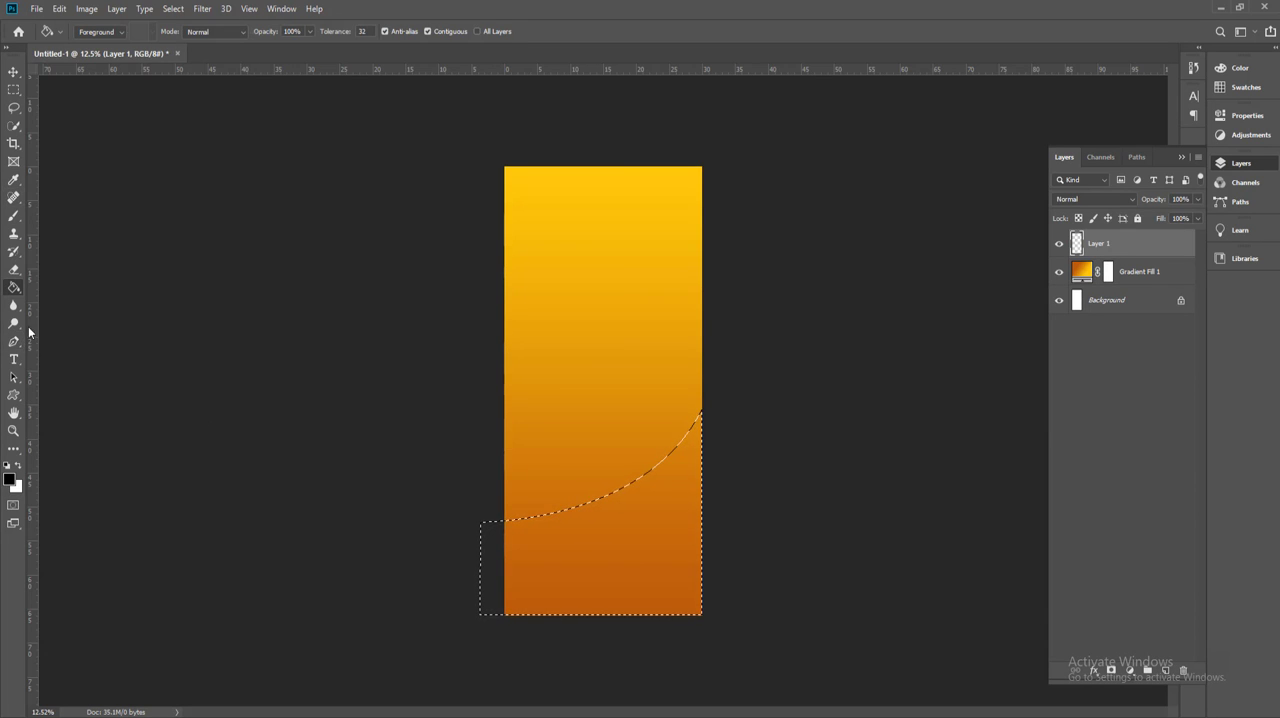
{"action": "right_click", "coordinate": [14, 289]}
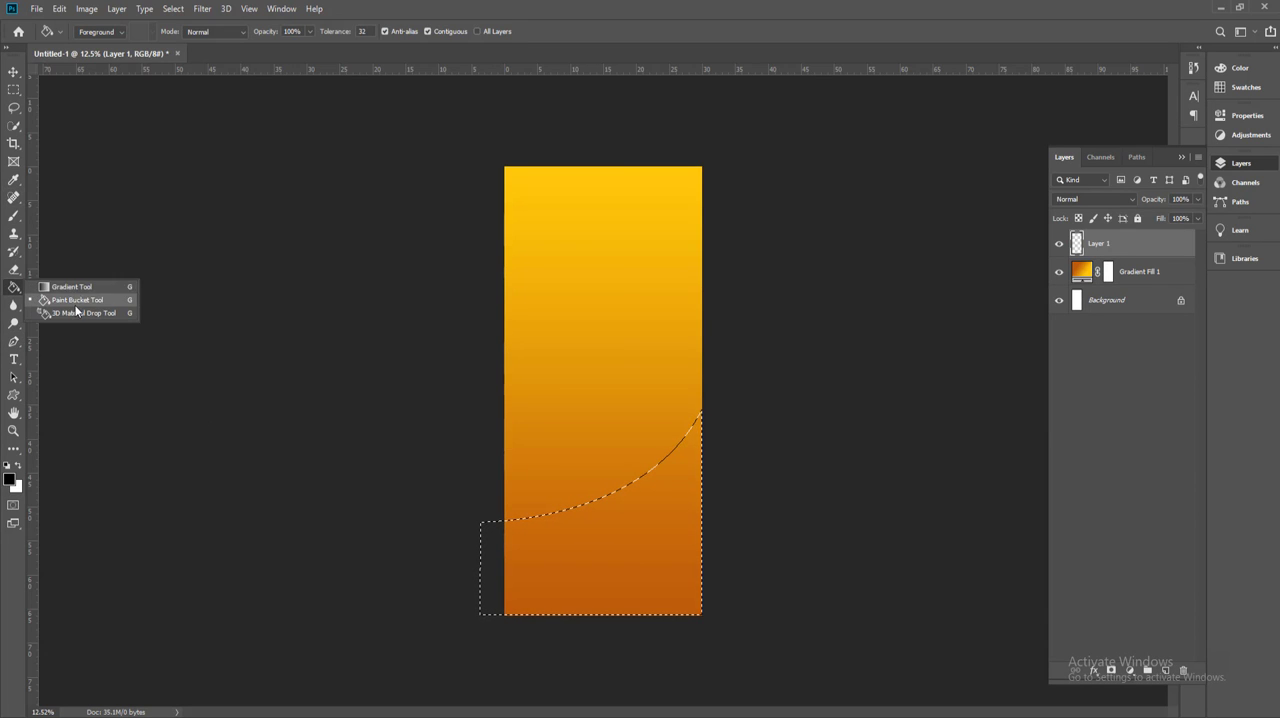
{"action": "left_click", "coordinate": [76, 300]}
{"action": "left_click", "coordinate": [18, 467]}
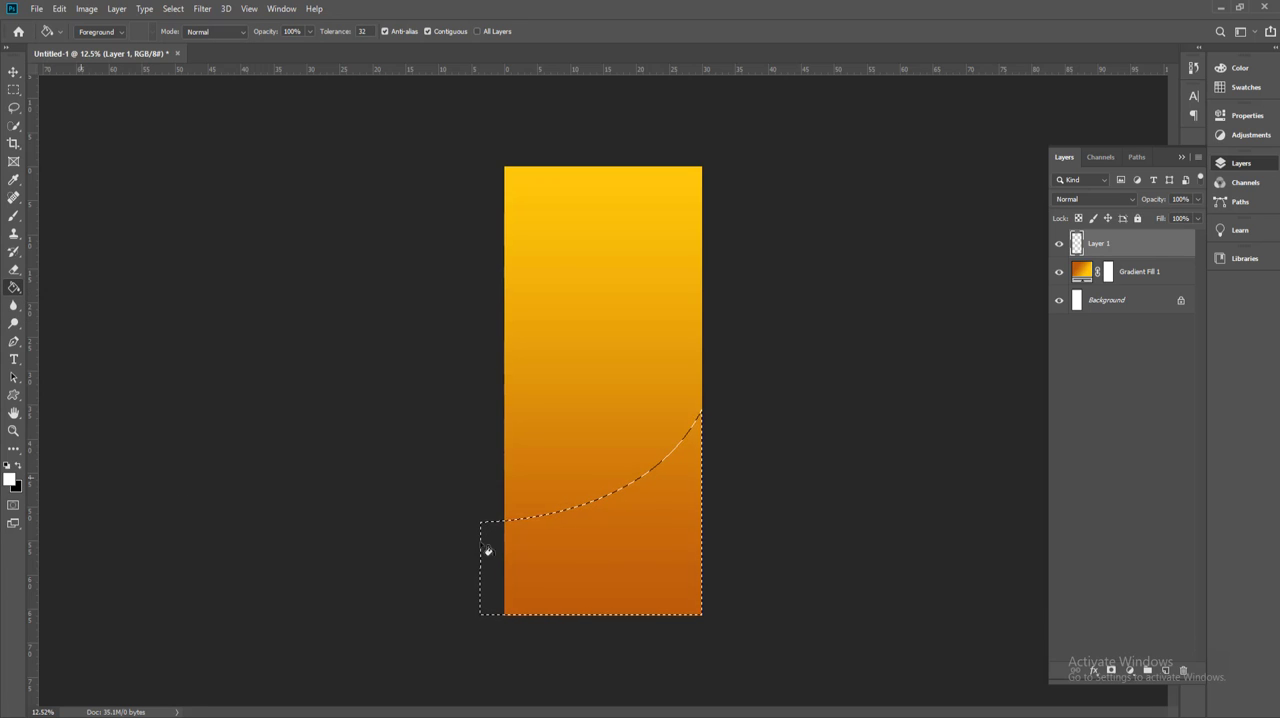
{"action": "left_click", "coordinate": [660, 549]}
{"action": "left_click", "coordinate": [175, 9]}
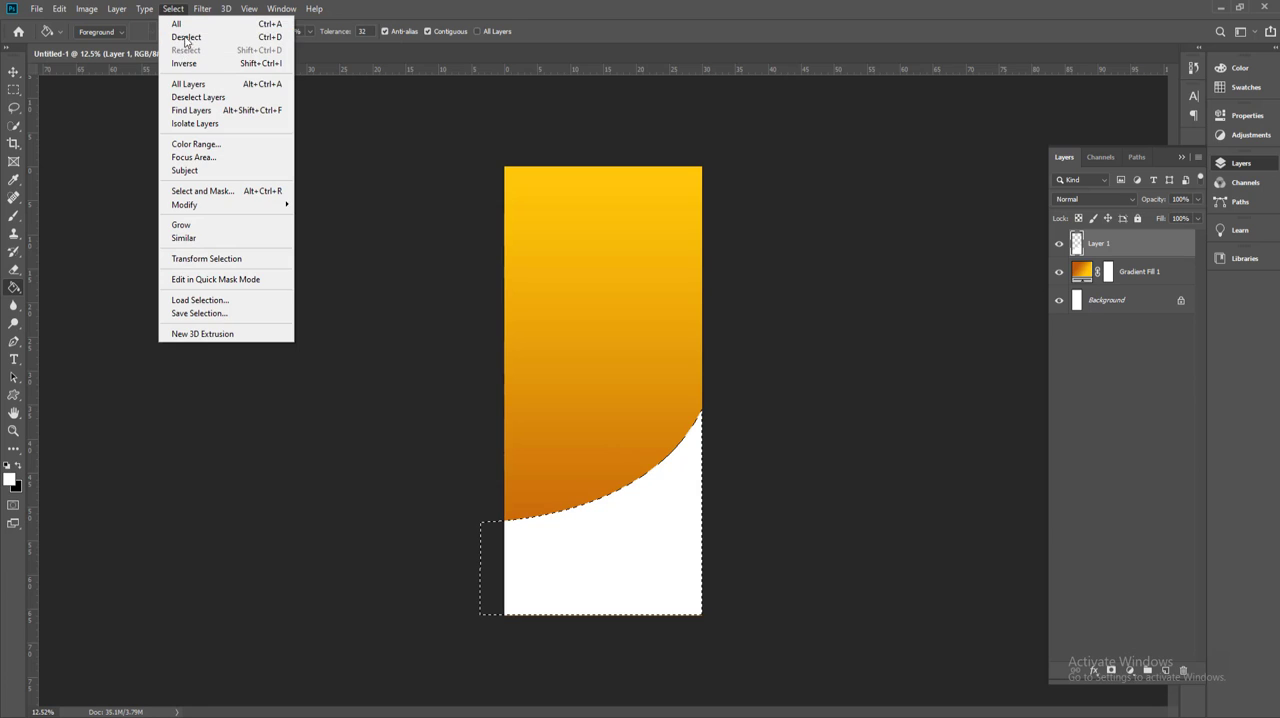
{"action": "left_click", "coordinate": [186, 38]}
{"action": "key", "text": "v"}
{"action": "left_click", "coordinate": [471, 398]}
Step: Duplicate the white curved shape's layer and move the lower of the two shapes slightly upward
{"action": "scroll", "coordinate": [530, 453], "scroll_direction": "up", "scroll_amount": 2}
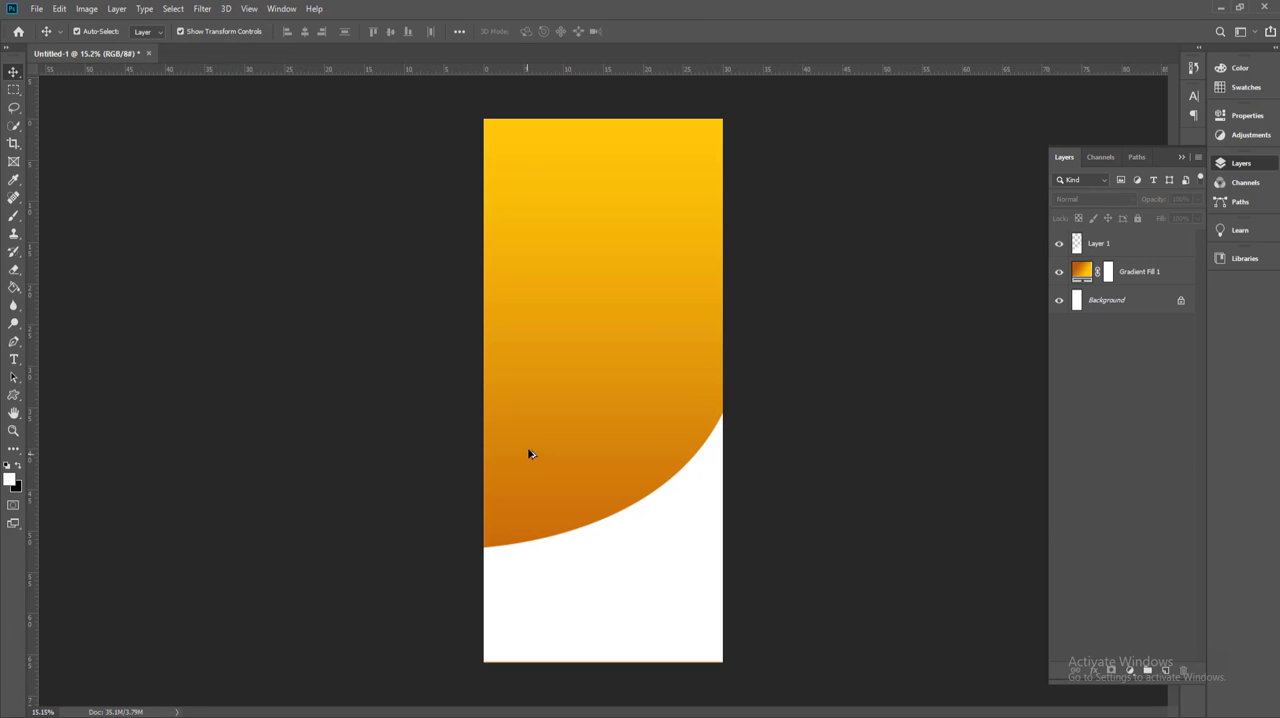
{"action": "left_click", "coordinate": [602, 527]}
{"action": "left_click_drag", "start_coordinate": [1128, 247], "coordinate": [1165, 670]}
{"action": "left_click", "coordinate": [1105, 280]}
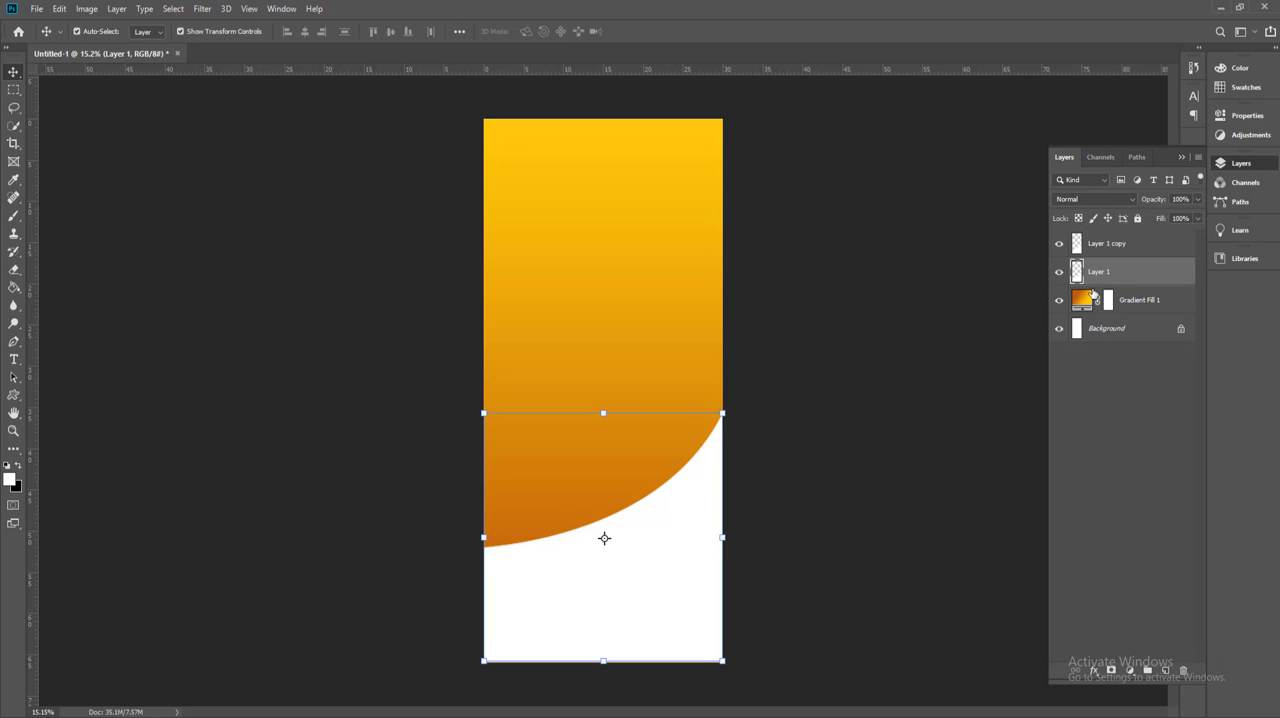
{"action": "left_click_drag", "start_coordinate": [604, 538], "coordinate": [604, 532]}
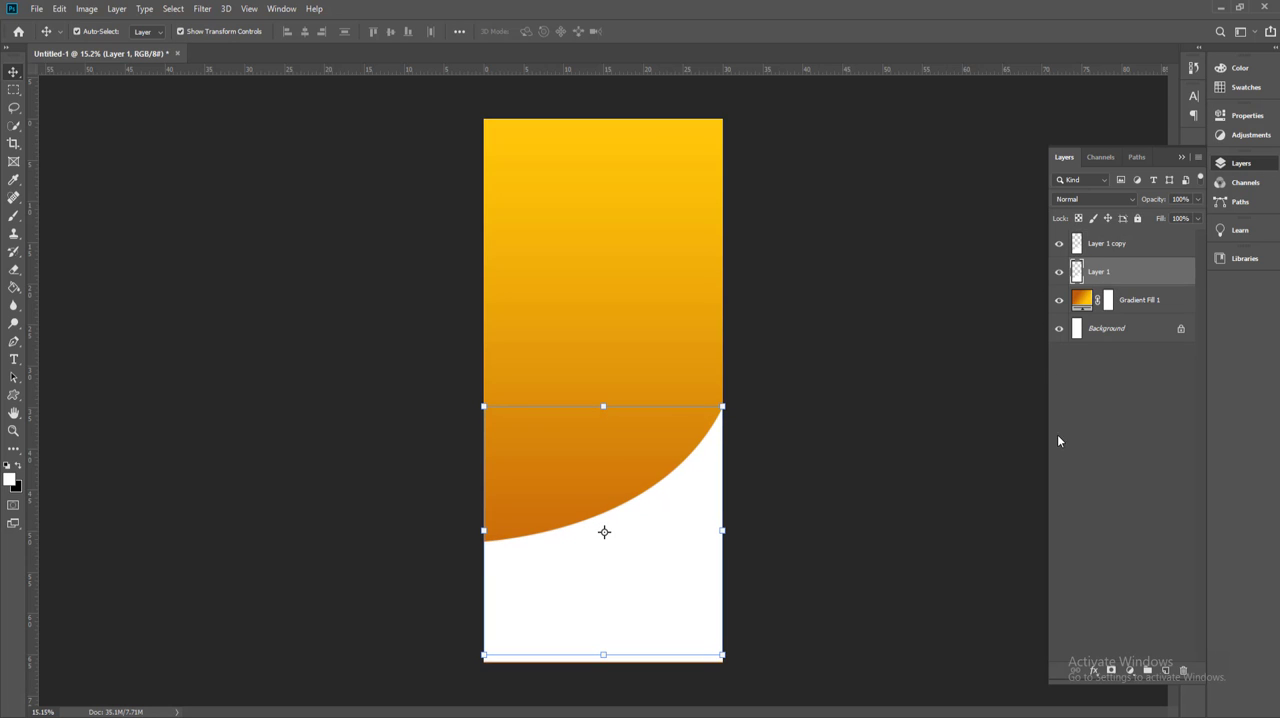
Step: Hide the upper copy of the curved shape and fill the lower one with dark red #9d0404
{"action": "key", "text": "g"}
{"action": "left_click", "coordinate": [13, 482]}
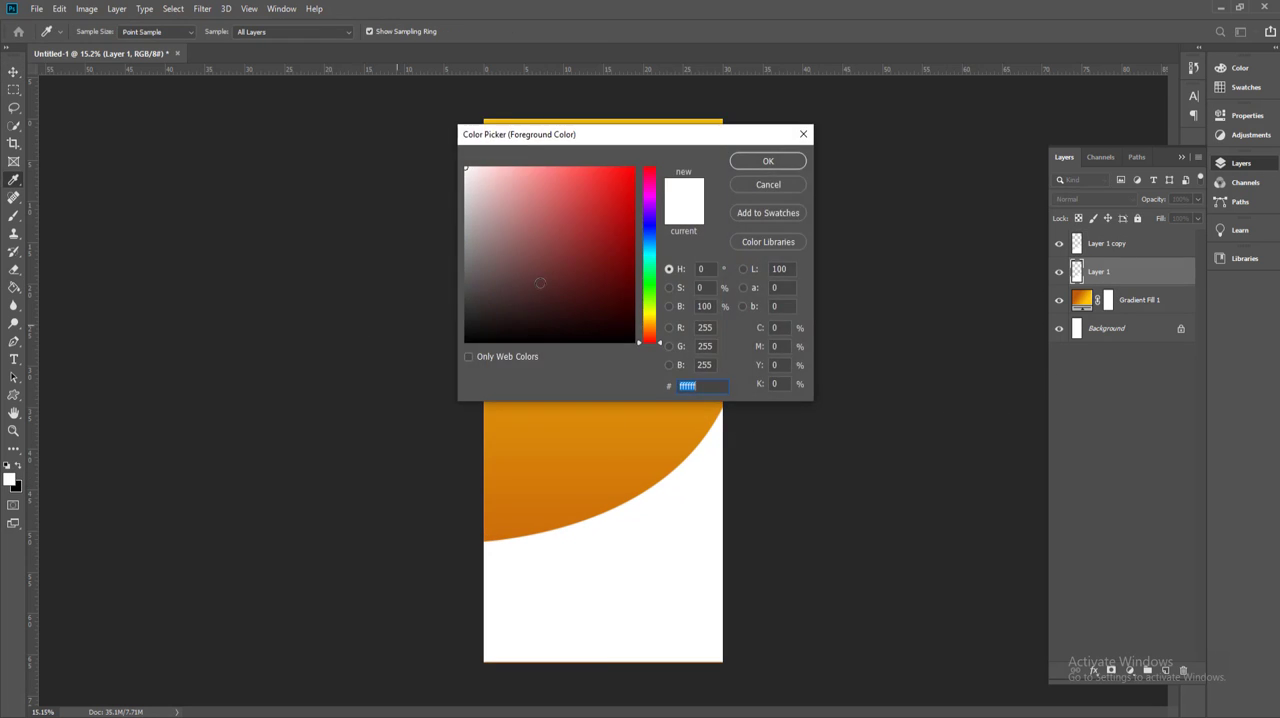
{"action": "left_click", "coordinate": [630, 234]}
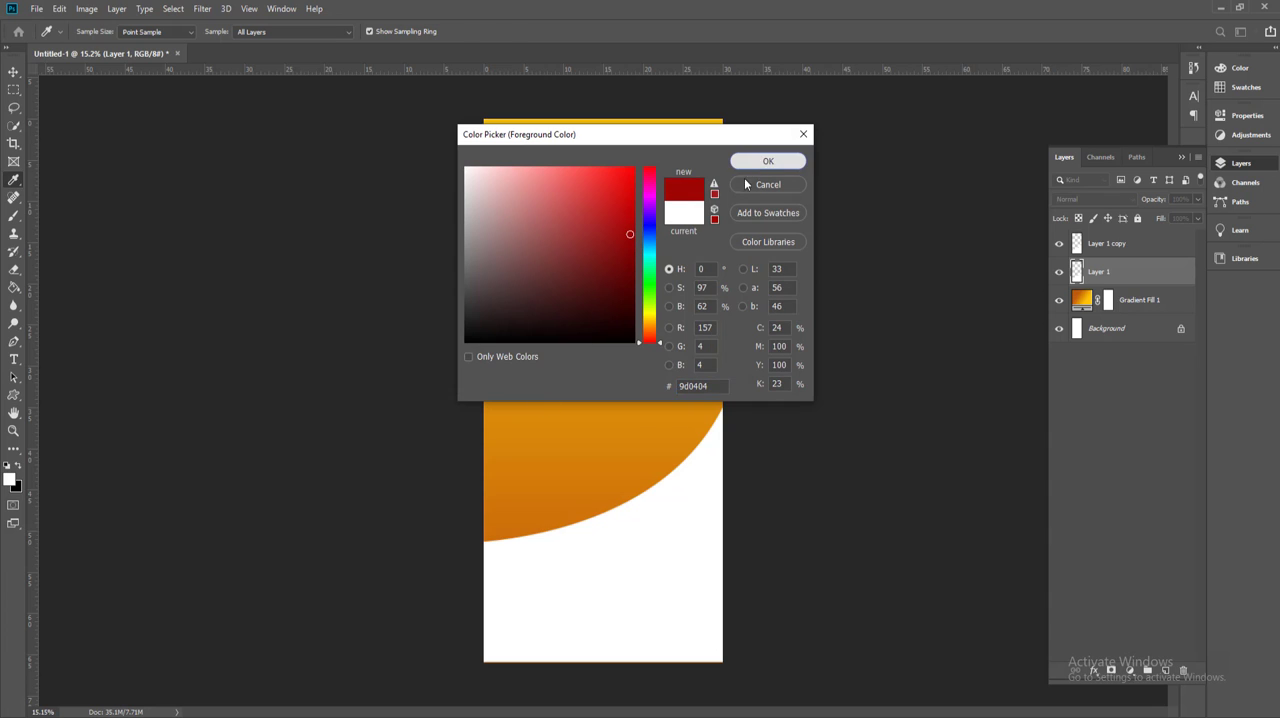
{"action": "left_click", "coordinate": [768, 161]}
{"action": "left_click", "coordinate": [669, 478]}
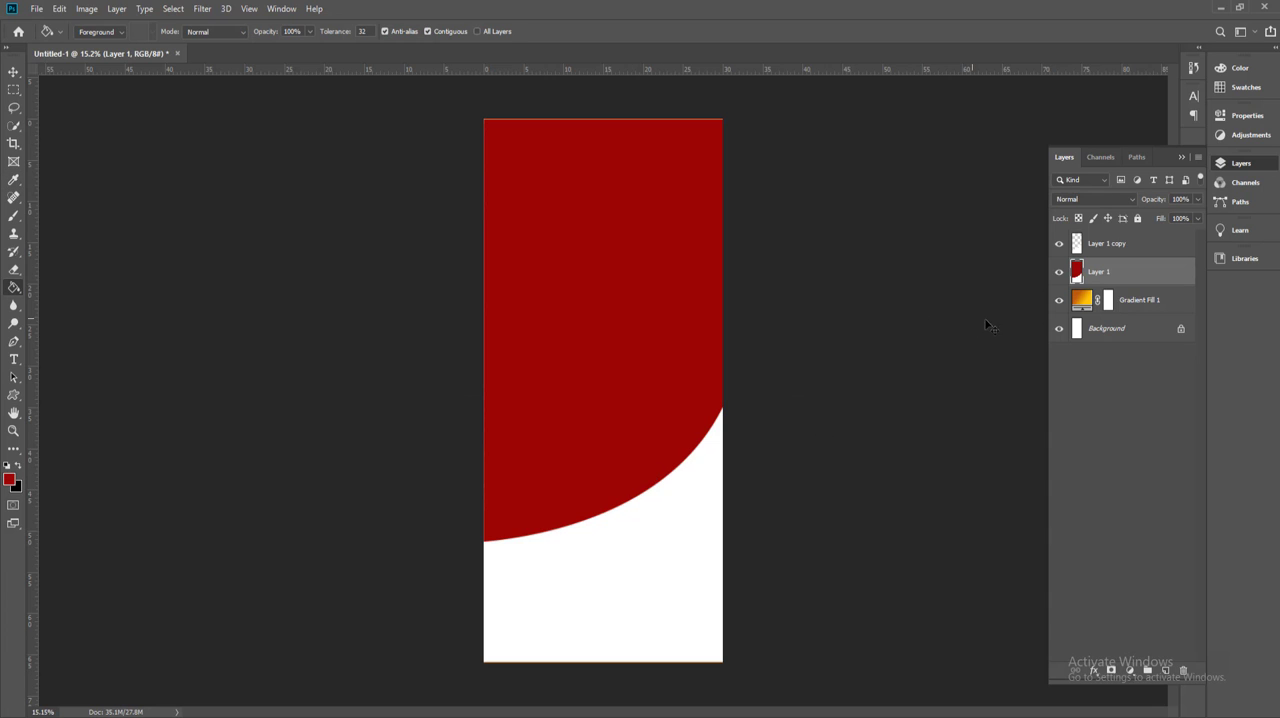
{"action": "key", "text": "ctrl+z"}
{"action": "left_click", "coordinate": [1060, 246]}
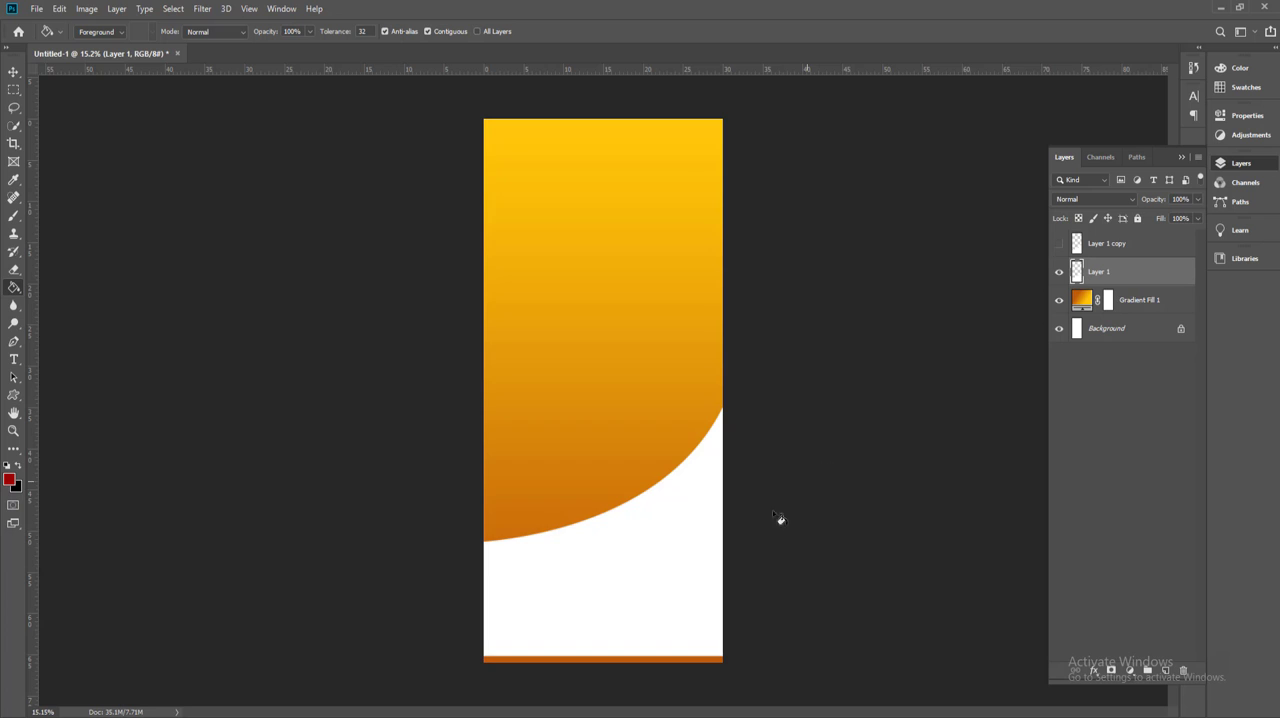
{"action": "left_click", "coordinate": [677, 530]}
{"action": "left_click", "coordinate": [14, 72]}
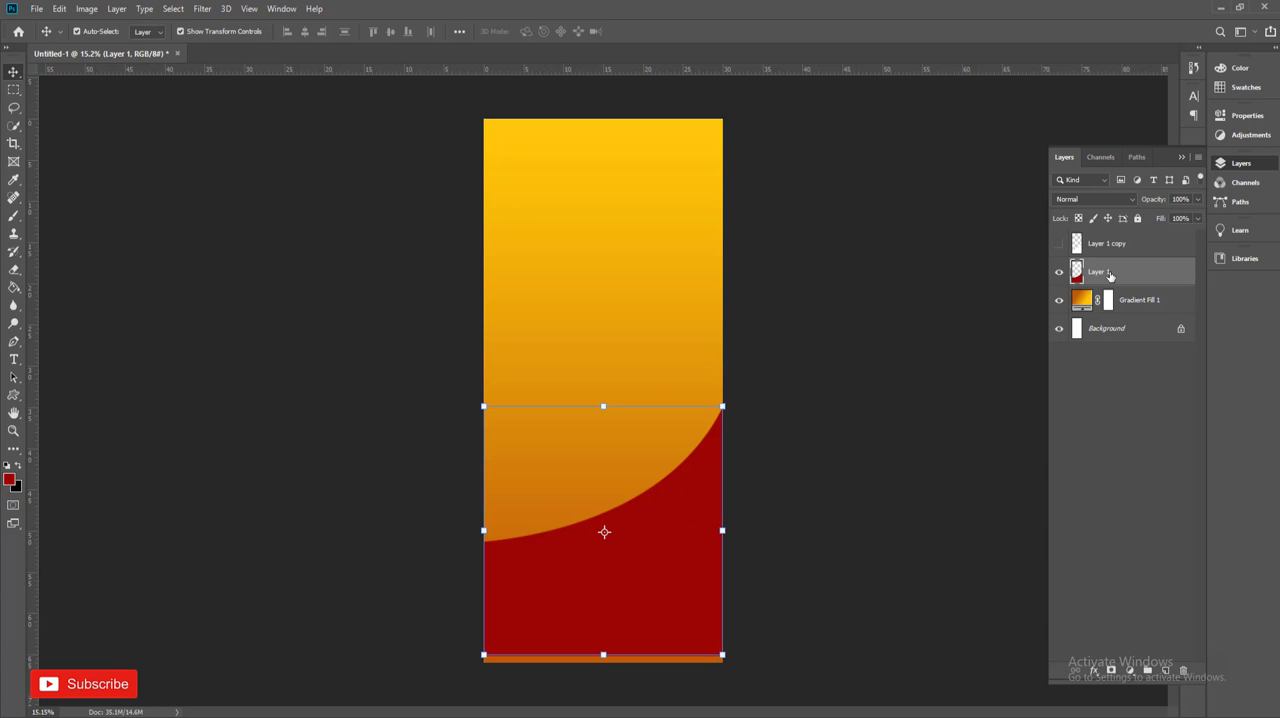
Step: Show the white curved shape again and nudge the red shape slightly upward to form a border along the curve
{"action": "left_click", "coordinate": [1060, 243]}
{"action": "left_click", "coordinate": [1018, 365]}
{"action": "left_click", "coordinate": [1100, 271]}
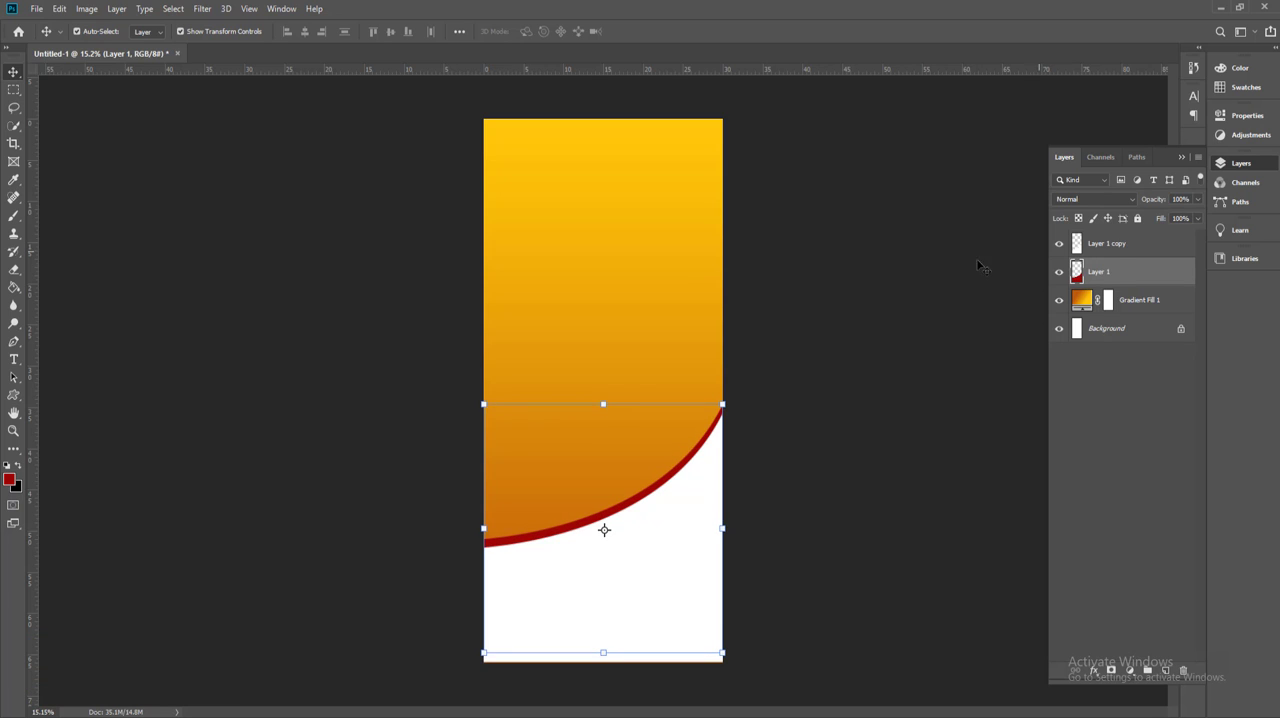
{"action": "left_click", "coordinate": [325, 205]}
{"action": "left_click", "coordinate": [714, 509]}
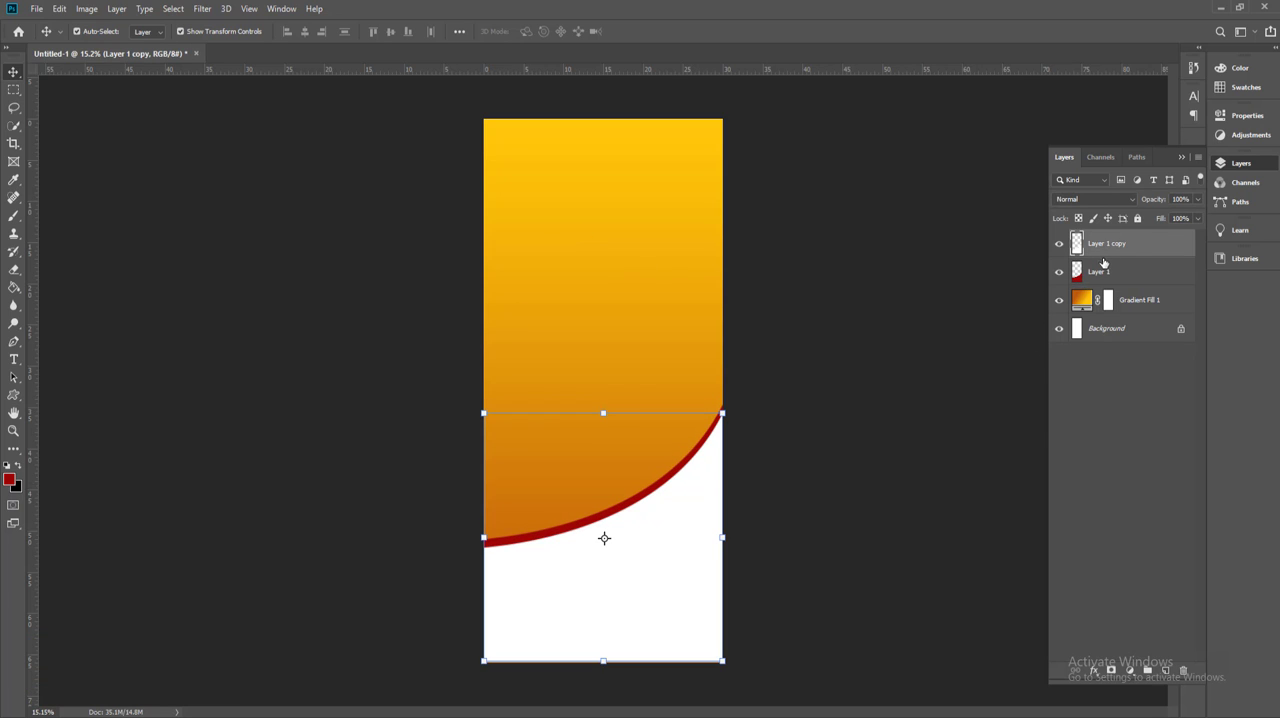
Step: Duplicate the red shape's layer, then rotate, enlarge and place the copy as a curved accent in the canvas's upper-right corner
{"action": "left_click_drag", "start_coordinate": [1107, 278], "coordinate": [1165, 669]}
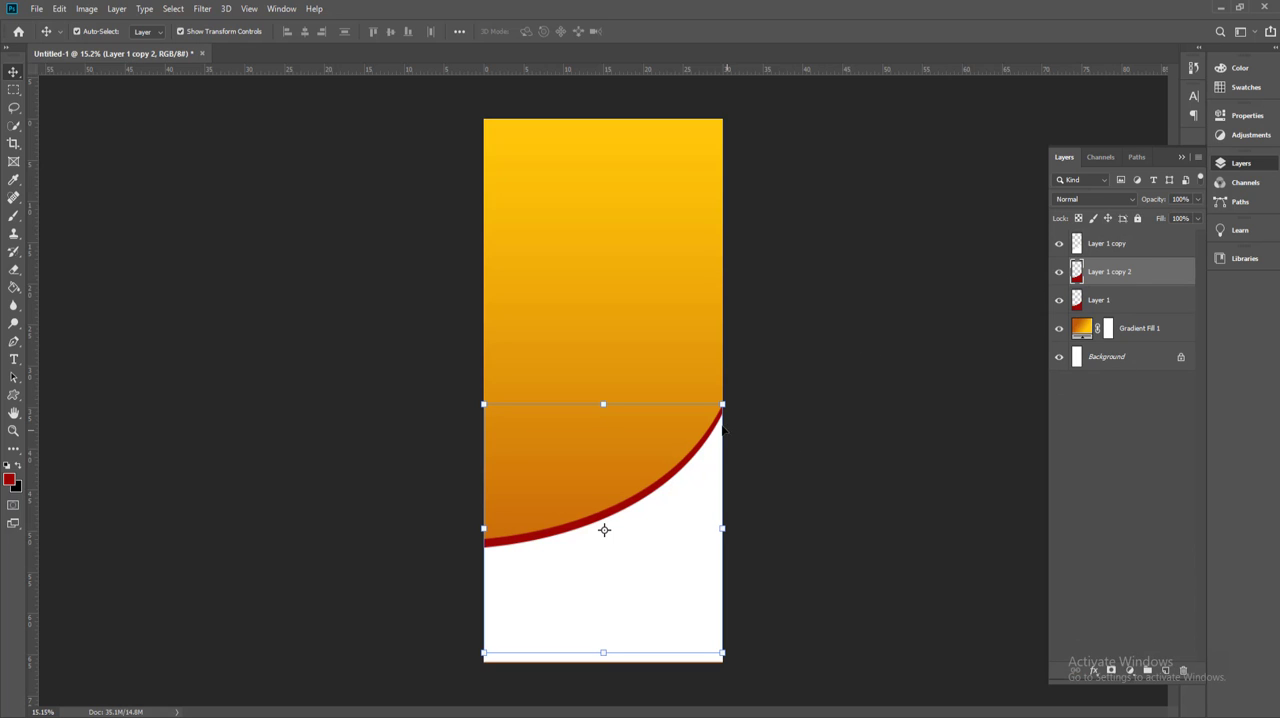
{"action": "left_click_drag", "start_coordinate": [718, 423], "coordinate": [691, 189]}
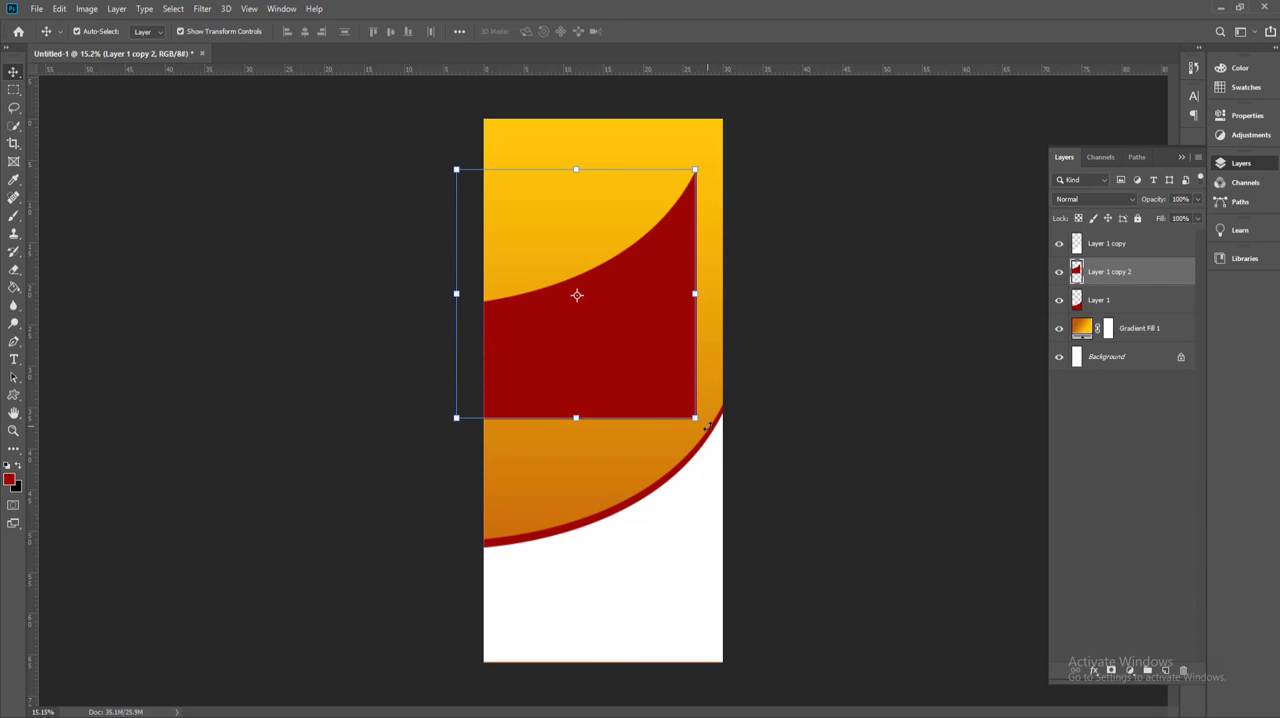
{"action": "left_click_drag", "start_coordinate": [707, 427], "coordinate": [680, 109]}
{"action": "left_click_drag", "start_coordinate": [629, 299], "coordinate": [694, 196]}
{"action": "left_click_drag", "start_coordinate": [871, 249], "coordinate": [865, 268]}
{"action": "key", "text": "Return"}
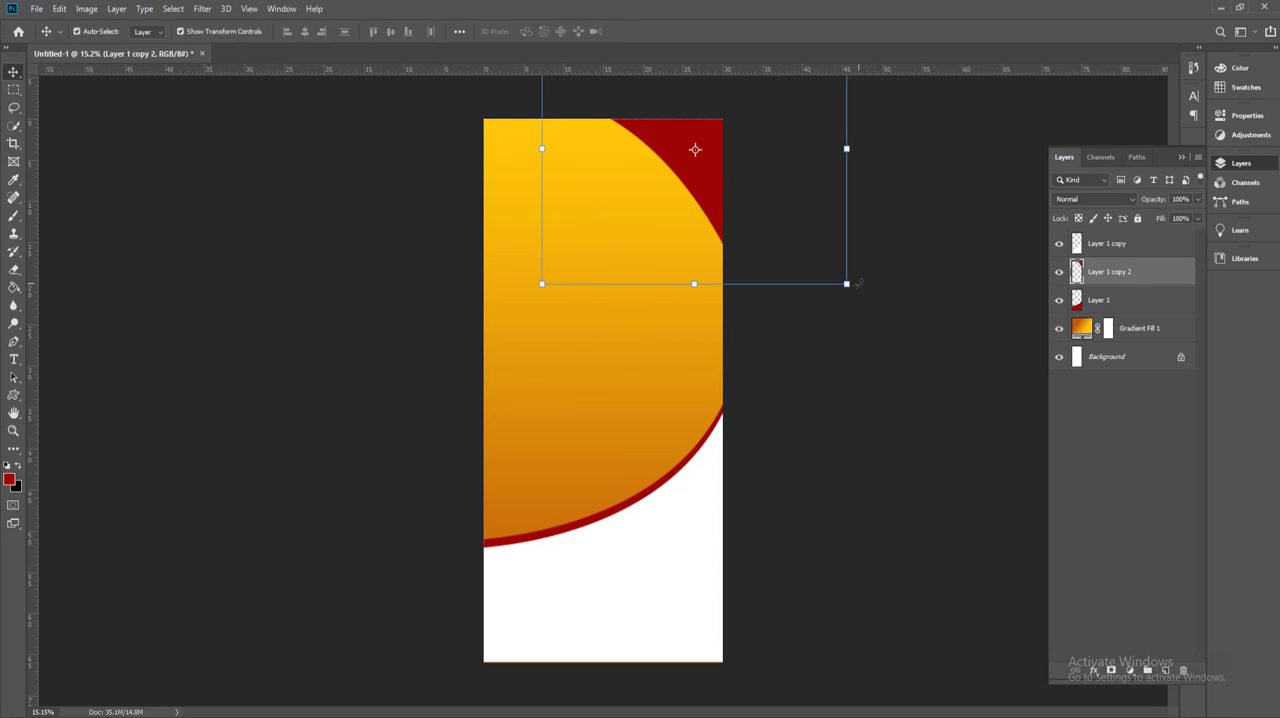
Step: Draw a white-filled circle about 2921 px in diameter over the upper part of the banner with the Ellipse tool
{"action": "left_click", "coordinate": [920, 437]}
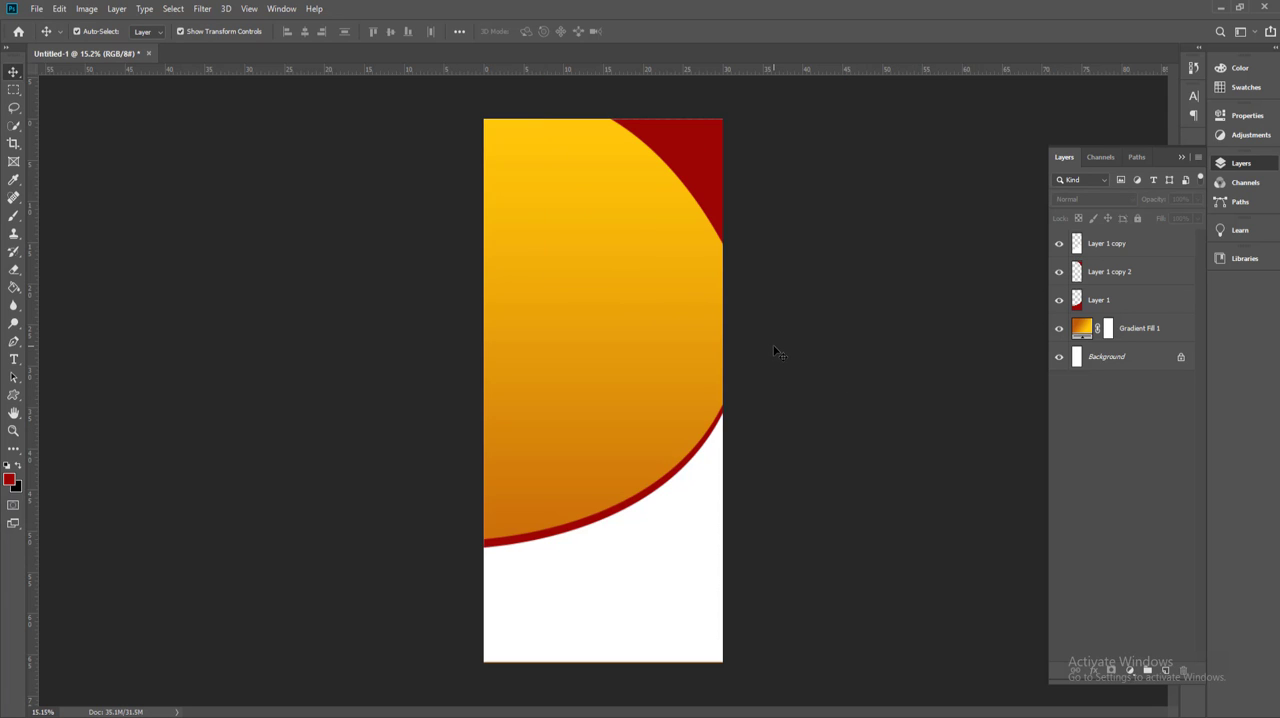
{"action": "scroll", "coordinate": [645, 297], "scroll_direction": "down", "scroll_amount": 2}
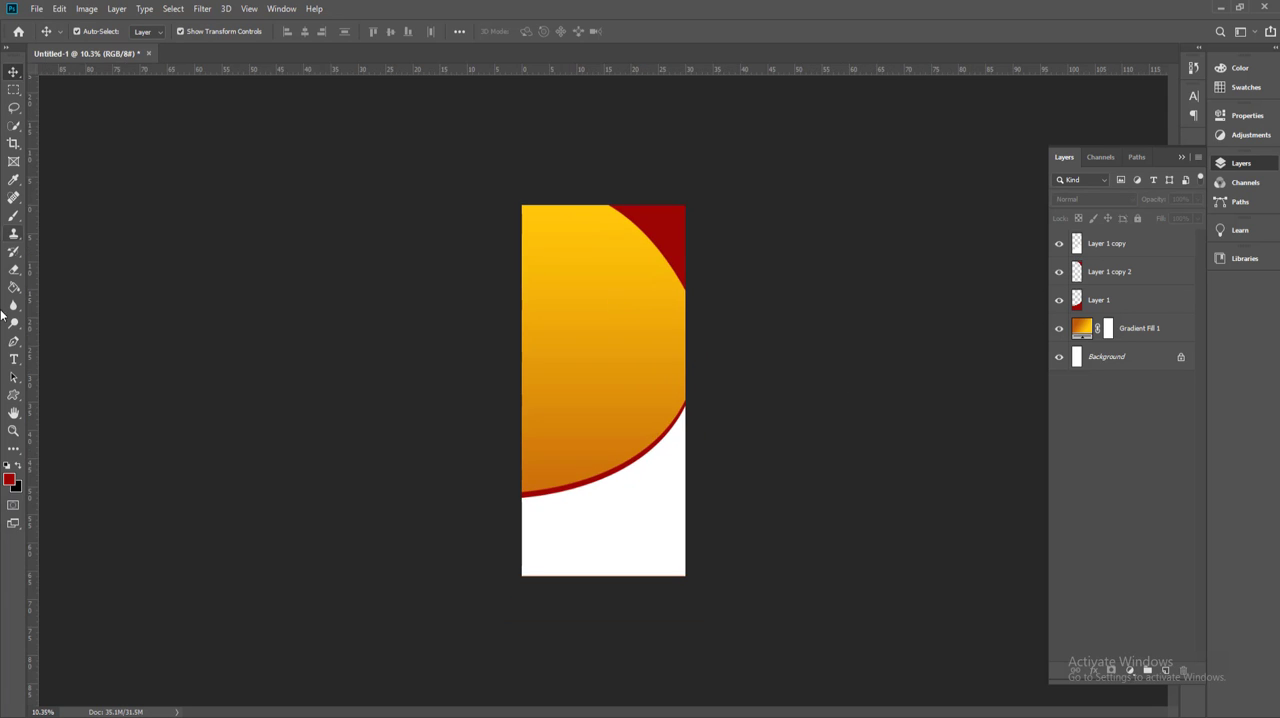
{"action": "left_click", "coordinate": [14, 395]}
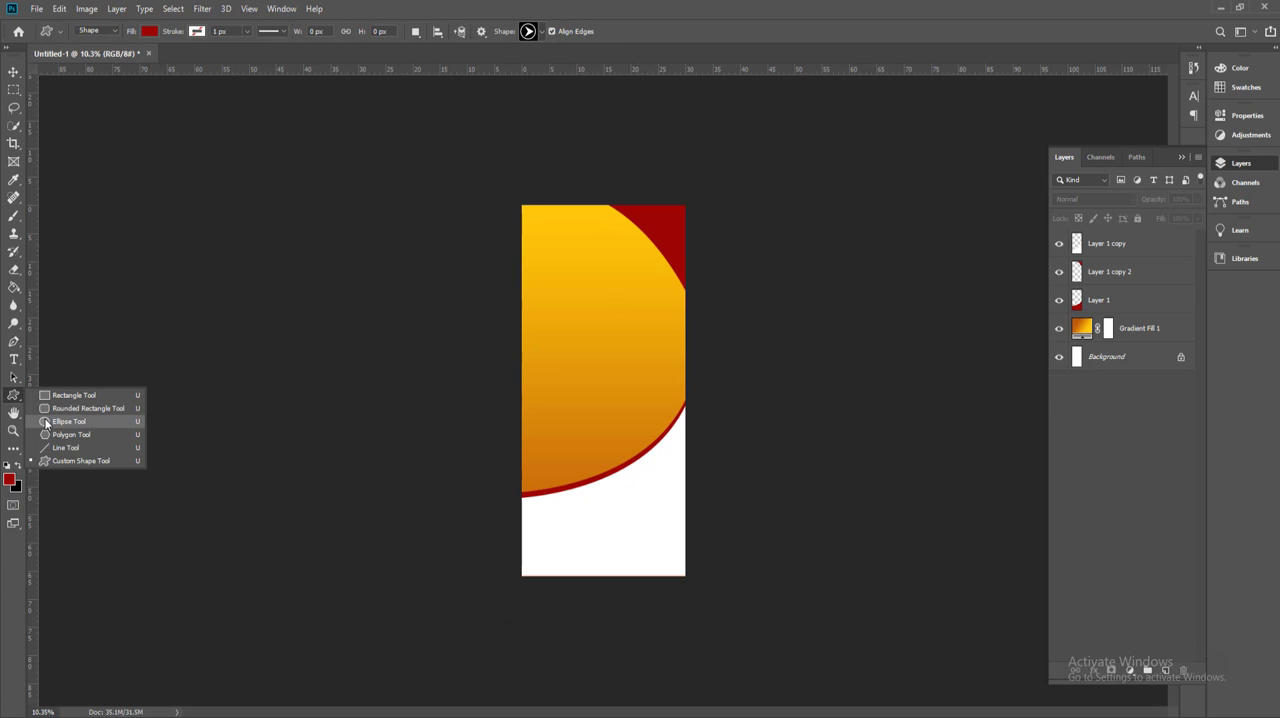
{"action": "left_click", "coordinate": [46, 421]}
{"action": "left_click", "coordinate": [149, 32]}
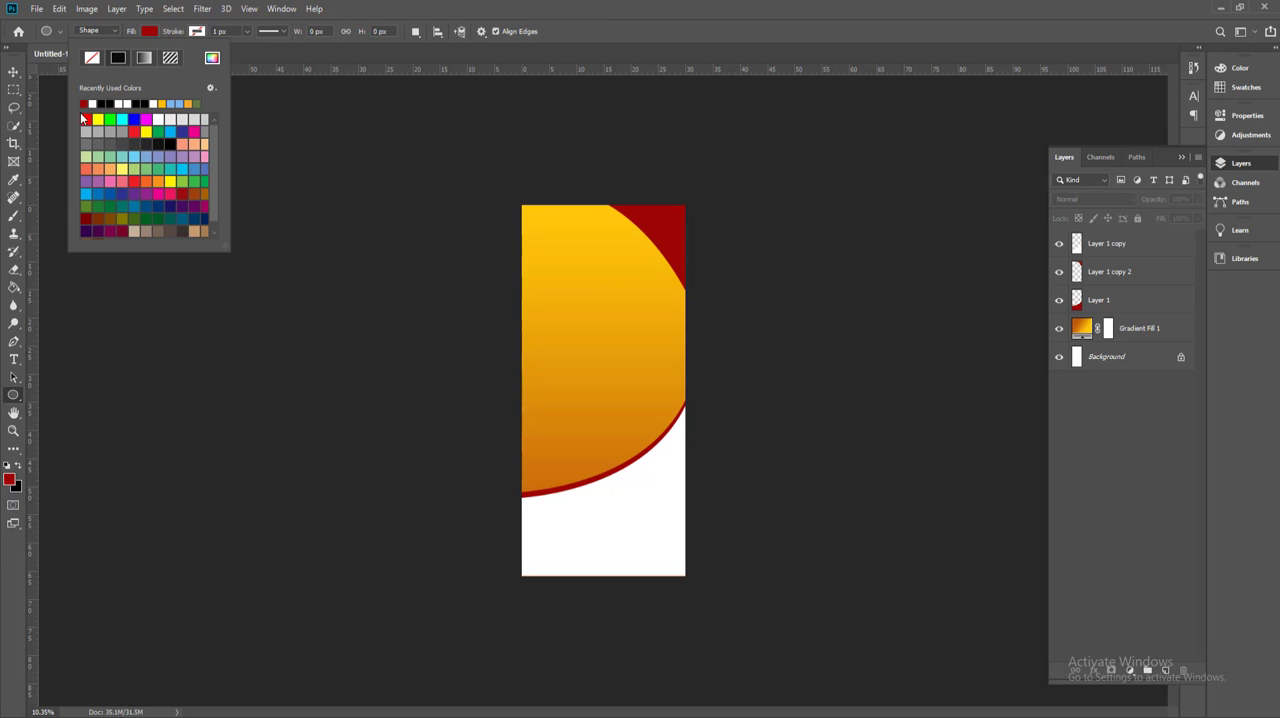
{"action": "left_click_drag", "start_coordinate": [497, 212], "coordinate": [700, 373]}
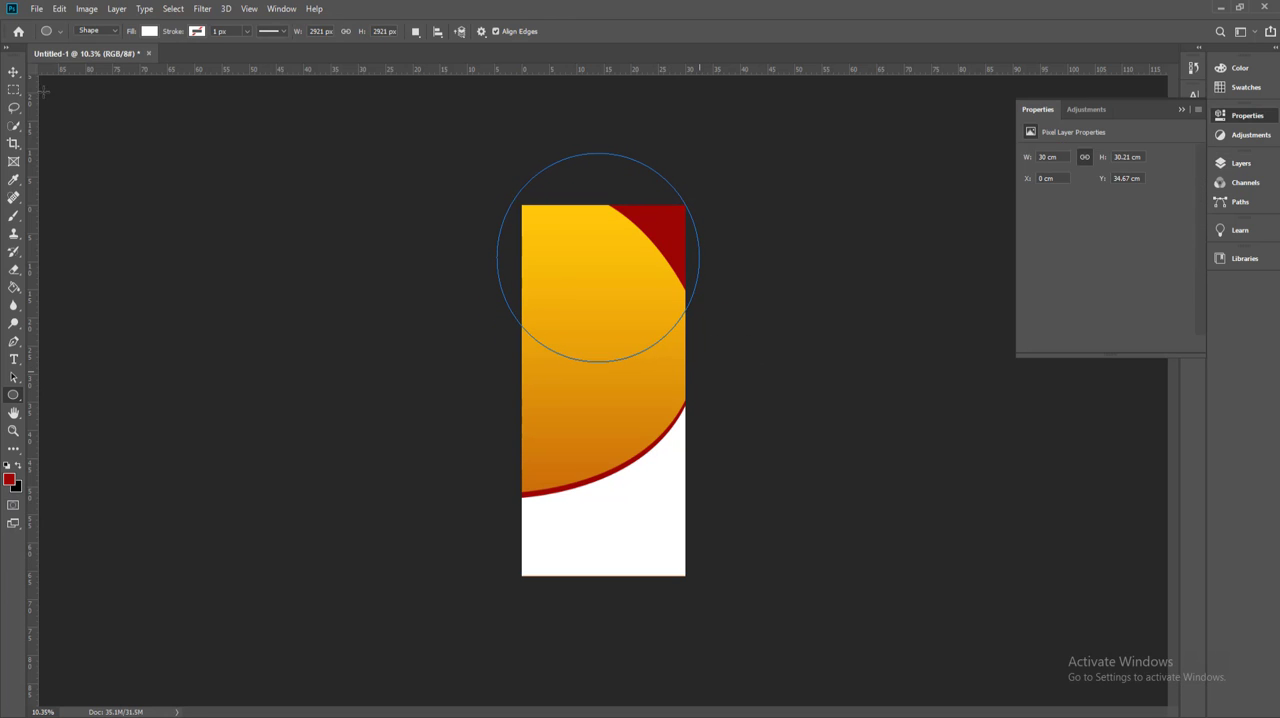
{"action": "key", "text": "v"}
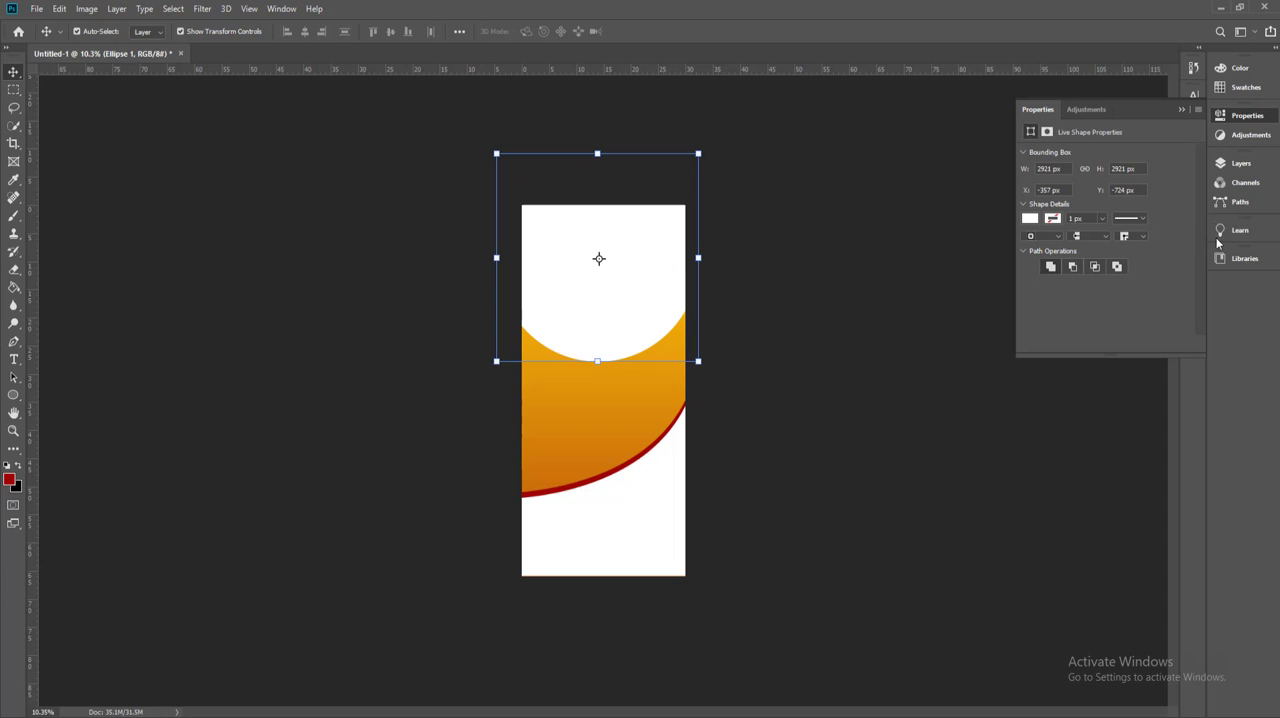
Step: Move the white circle's layer below the red corner accent and above the lower red curve's layer
{"action": "left_click", "coordinate": [1240, 163]}
{"action": "left_click_drag", "start_coordinate": [1106, 245], "coordinate": [1090, 304]}
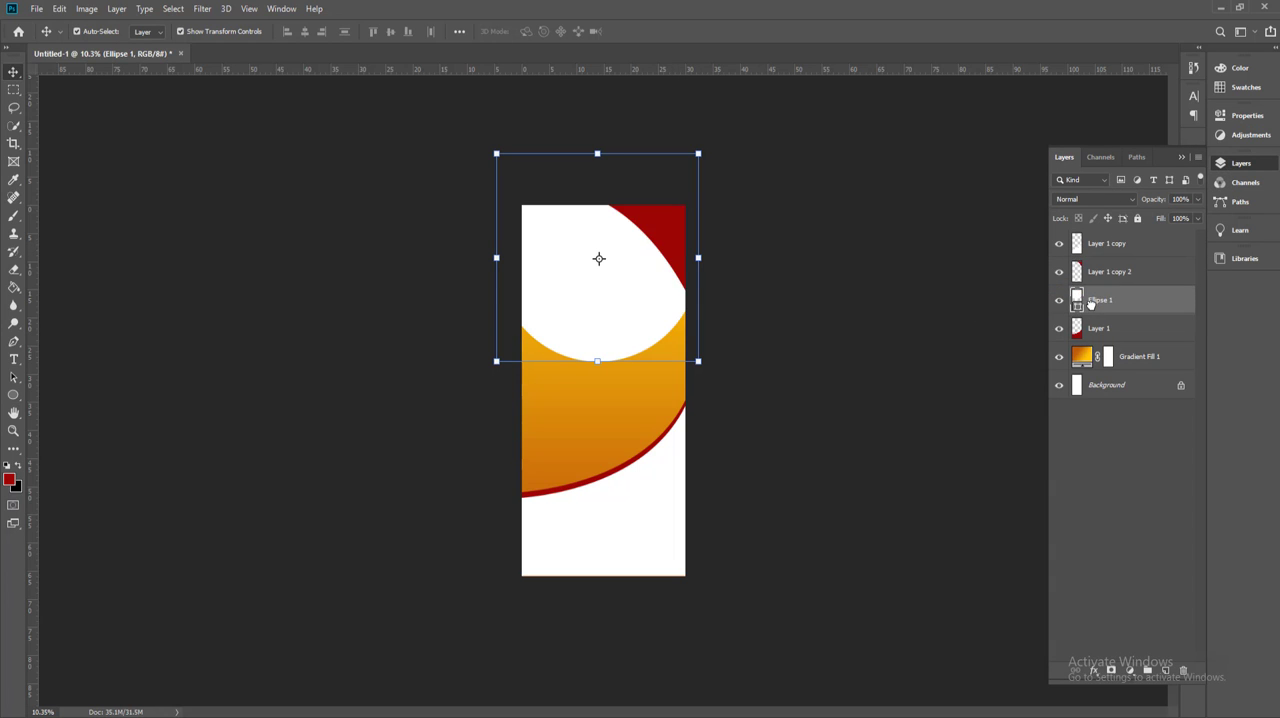
{"action": "left_click", "coordinate": [800, 422]}
{"action": "scroll", "coordinate": [656, 340], "scroll_direction": "up", "scroll_amount": 4}
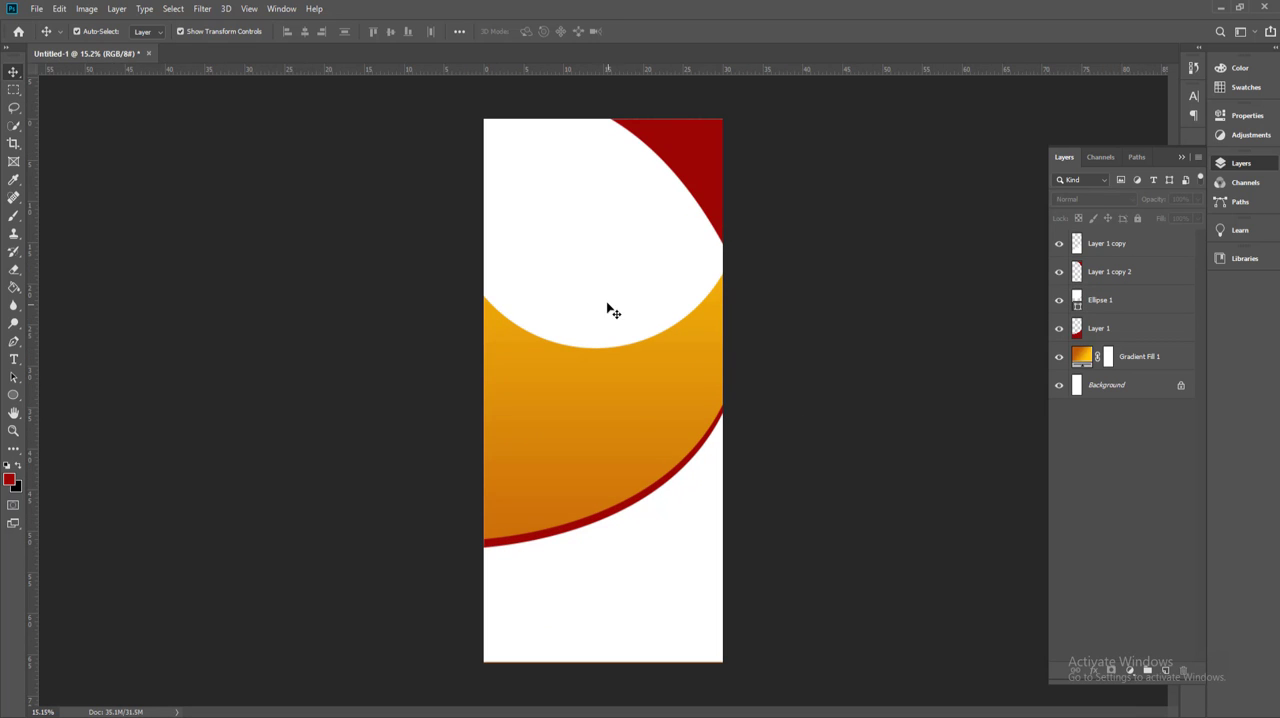
Step: Enlarge the white circle to about 40.3 cm and shift it slightly toward the banner's upper-left
{"action": "left_click", "coordinate": [607, 304]}
{"action": "left_click", "coordinate": [447, 349]}
{"action": "left_click_drag", "start_coordinate": [447, 350], "coordinate": [423, 358]}
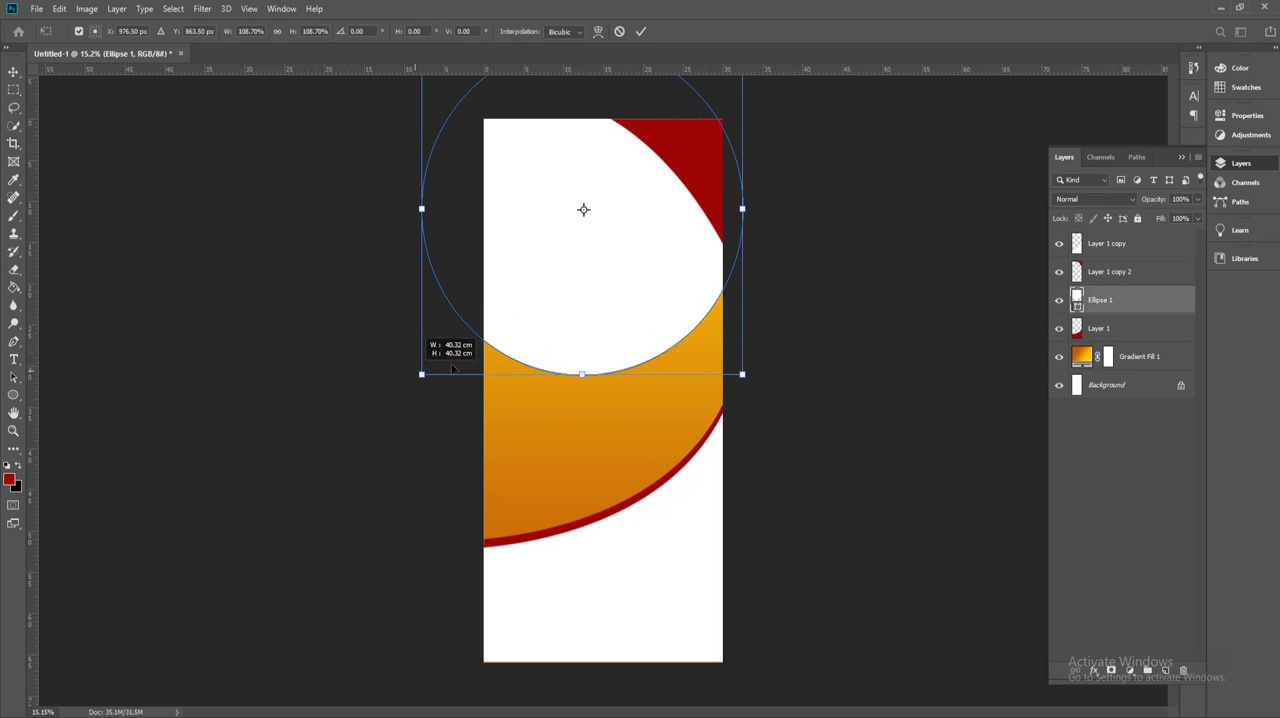
{"action": "left_click_drag", "start_coordinate": [583, 320], "coordinate": [574, 329]}
{"action": "left_click", "coordinate": [641, 31]}
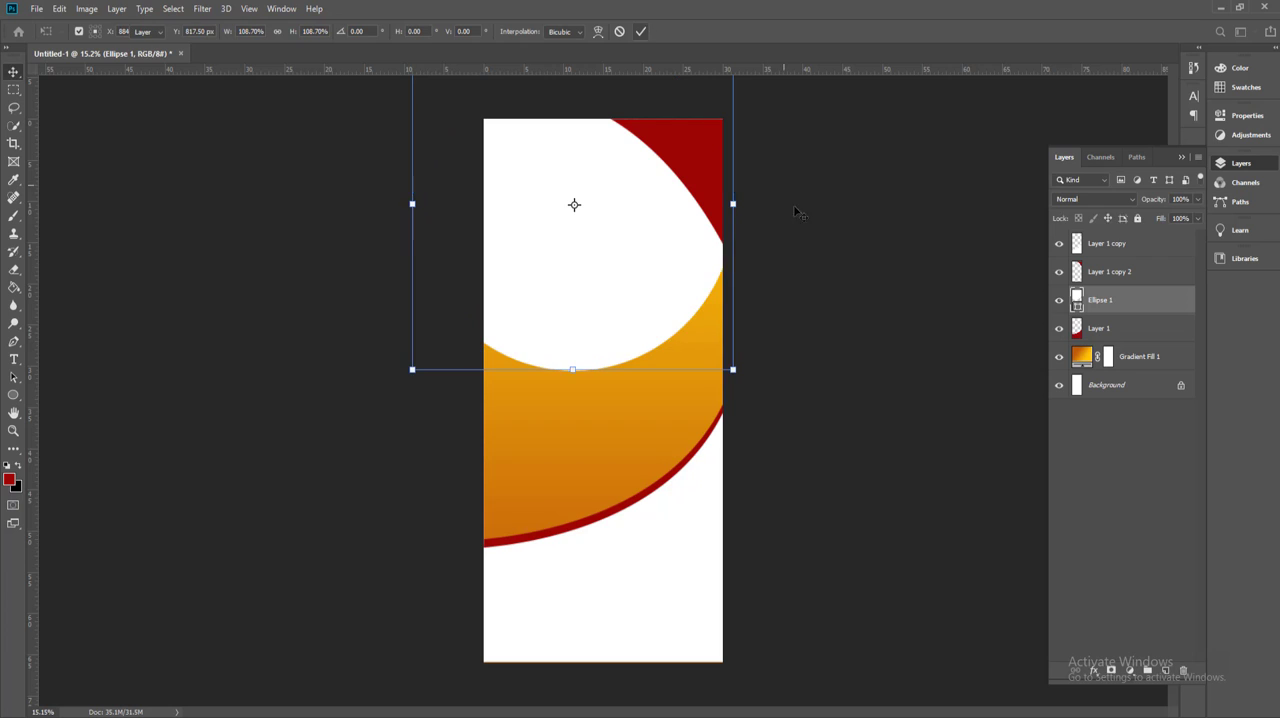
{"action": "left_click", "coordinate": [785, 320]}
{"action": "left_click", "coordinate": [630, 313]}
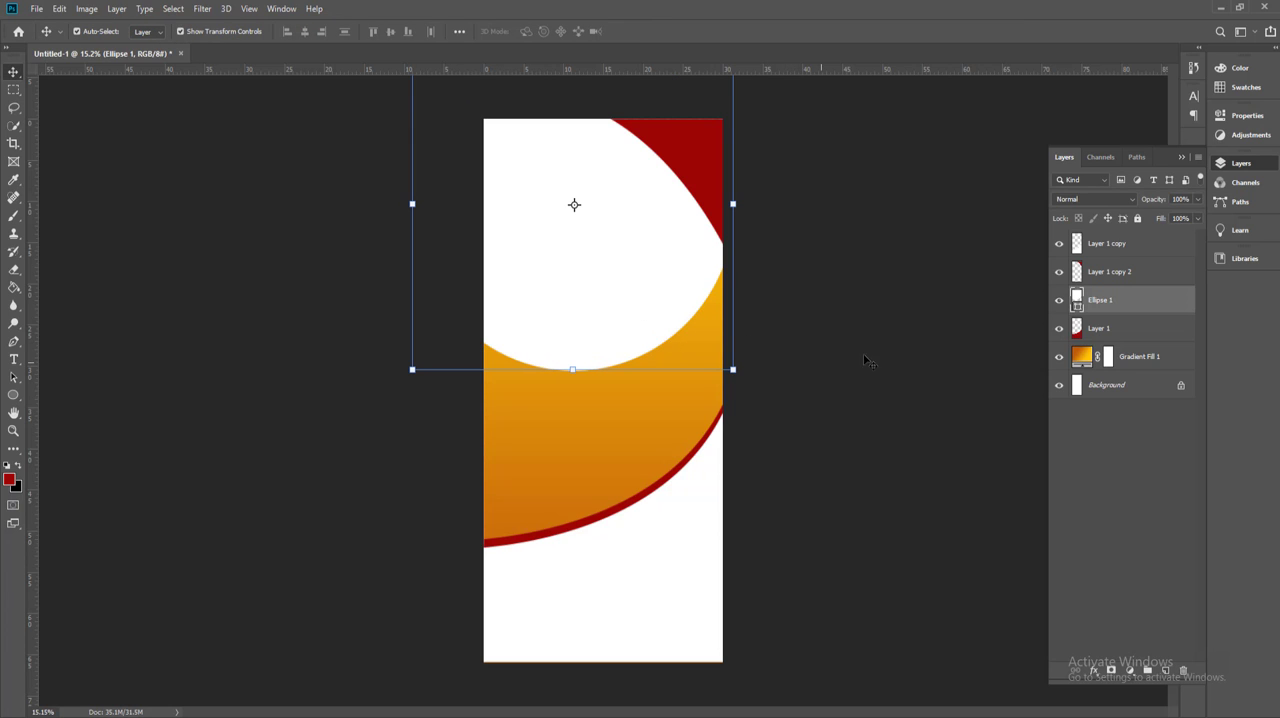
Step: Duplicate the white circle and shrink the copy to about 1123 px, placed over the large circle's lower edge
{"action": "left_click_drag", "start_coordinate": [1126, 306], "coordinate": [1165, 670]}
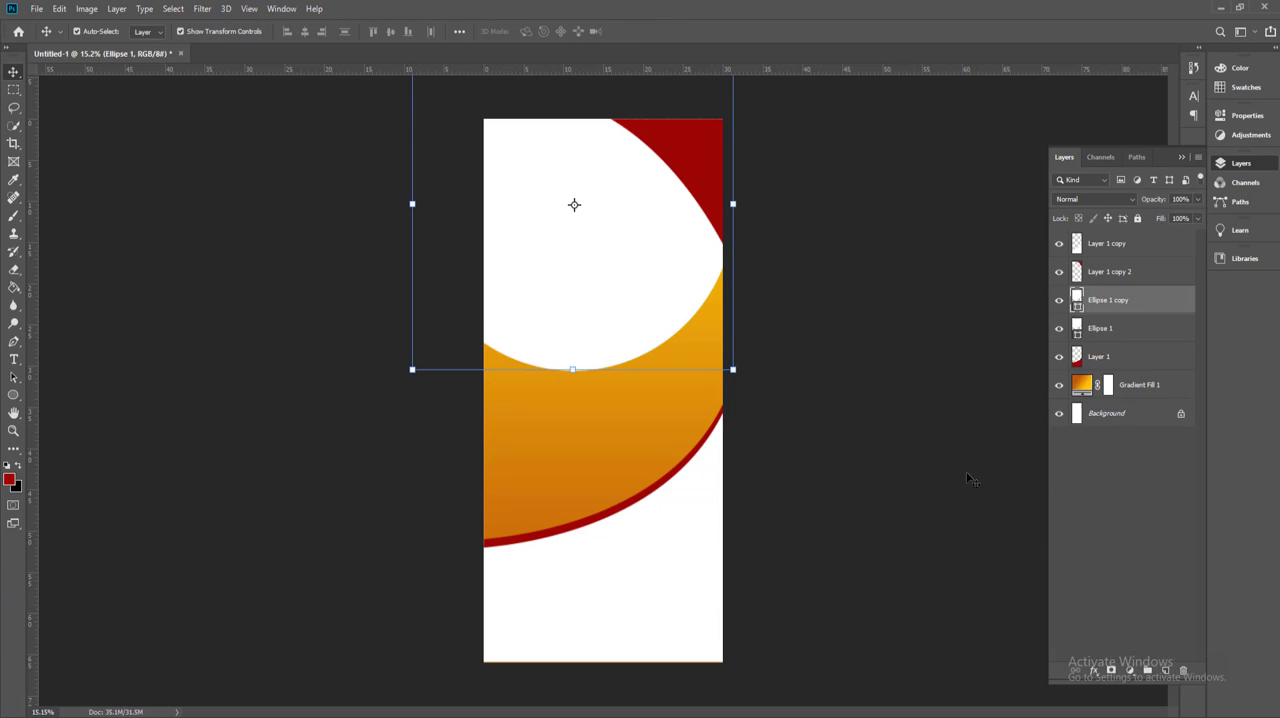
{"action": "left_click_drag", "start_coordinate": [734, 372], "coordinate": [618, 420]}
{"action": "key", "text": "Return"}
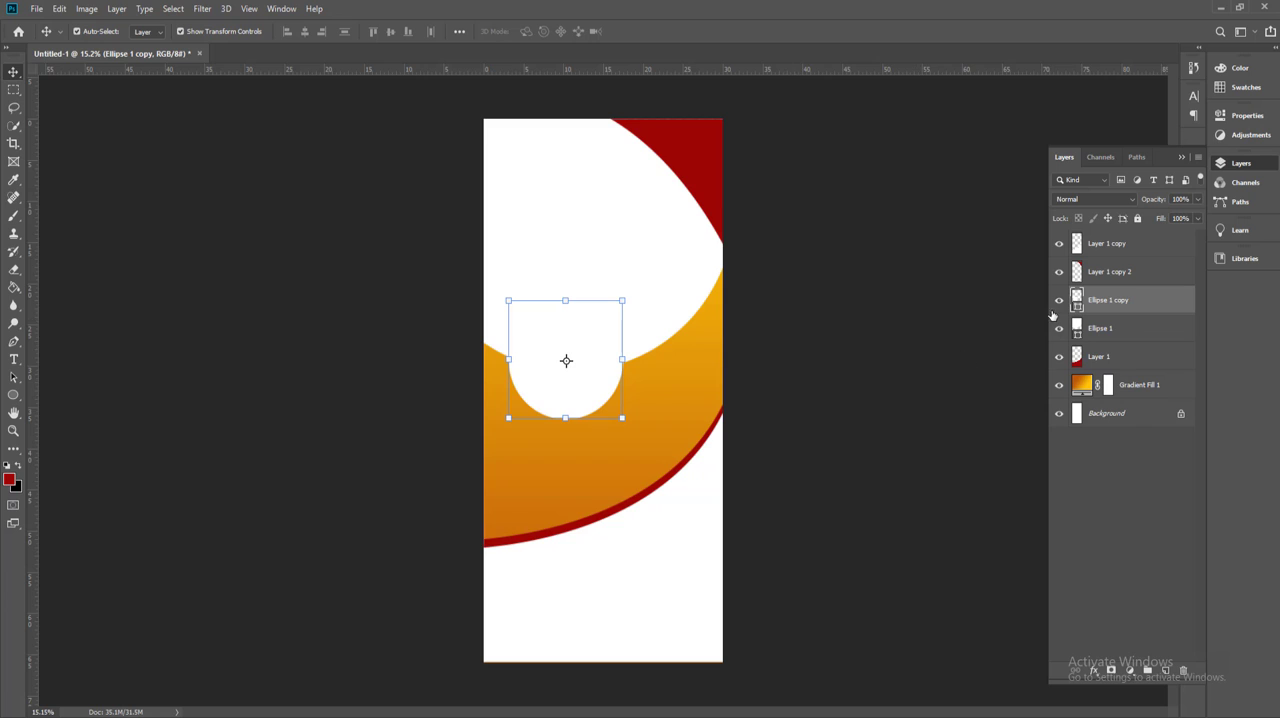
Step: Fill the small circle with light gray and shrink it further about its centre
{"action": "key", "text": "u"}
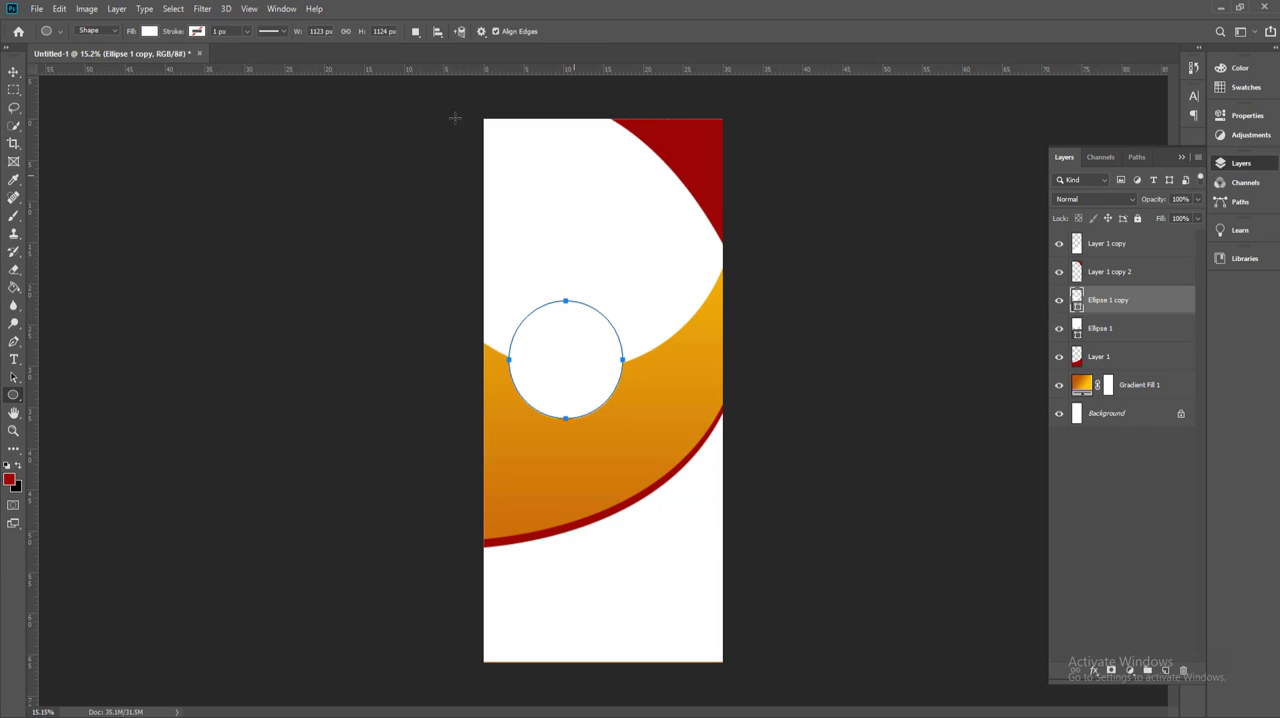
{"action": "left_click", "coordinate": [150, 32]}
{"action": "left_click", "coordinate": [183, 120]}
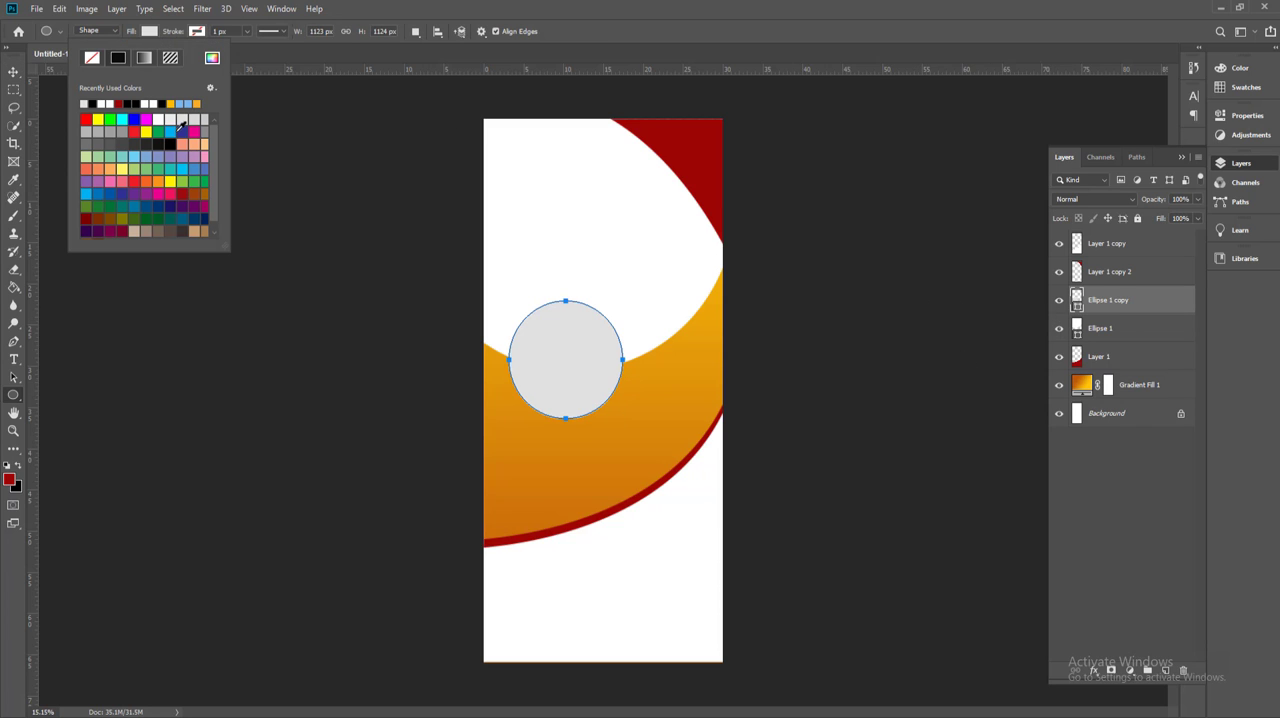
{"action": "left_click", "coordinate": [13, 72]}
{"action": "scroll", "coordinate": [554, 377], "scroll_direction": "up", "scroll_amount": 2}
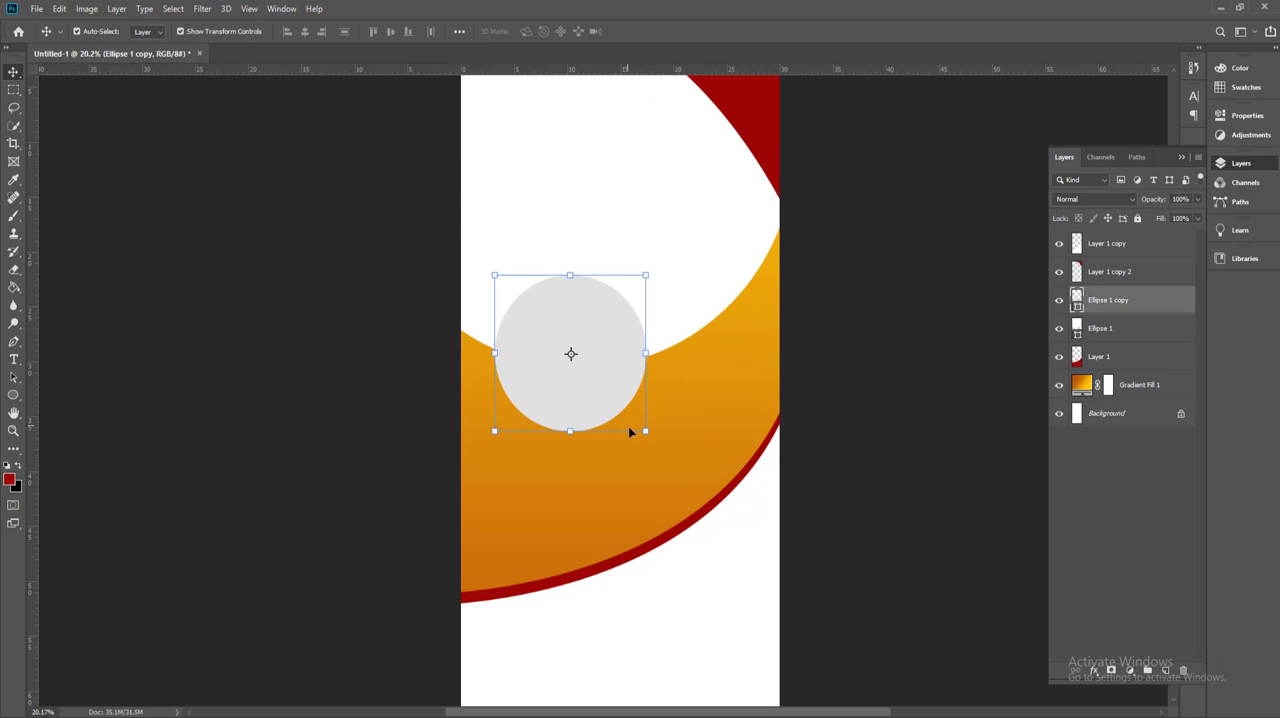
{"action": "left_click_drag", "start_coordinate": [644, 430], "coordinate": [600, 434]}
{"action": "key", "text": "Return"}
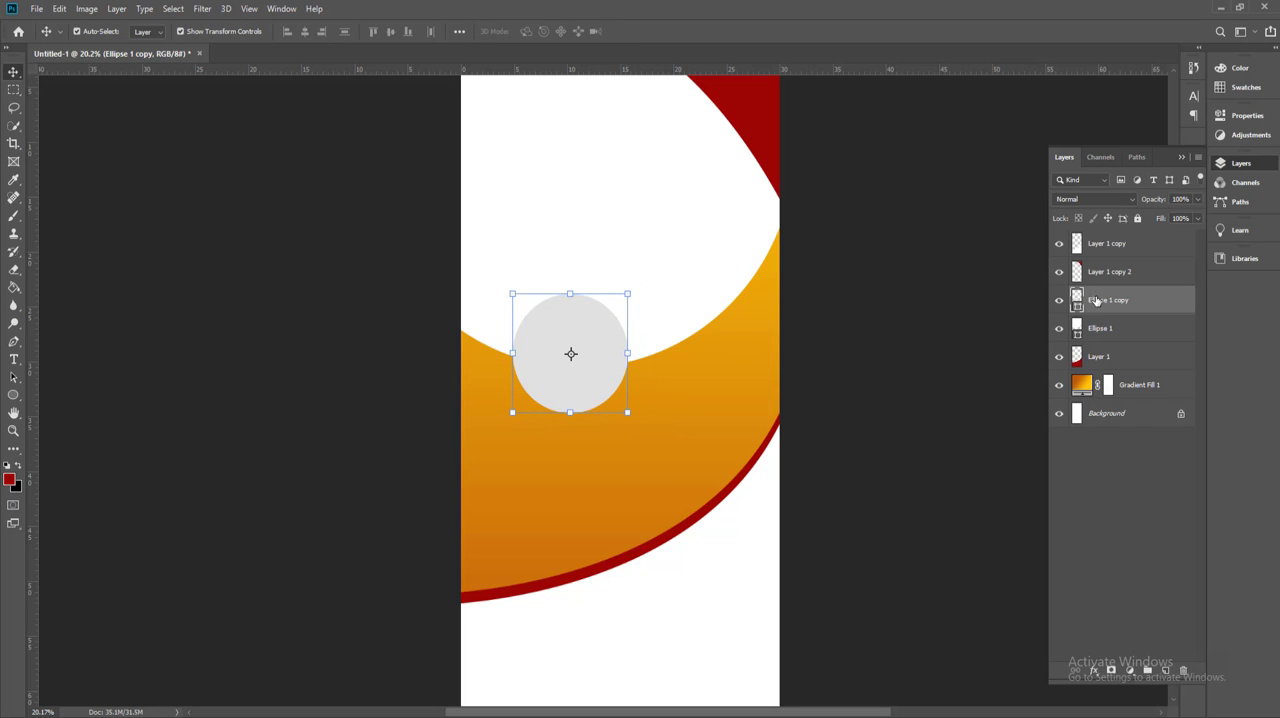
Step: Duplicate the gray circle, move the copy to the banner's upper right and enlarge it to about 182%
{"action": "left_click_drag", "start_coordinate": [1096, 300], "coordinate": [1165, 670]}
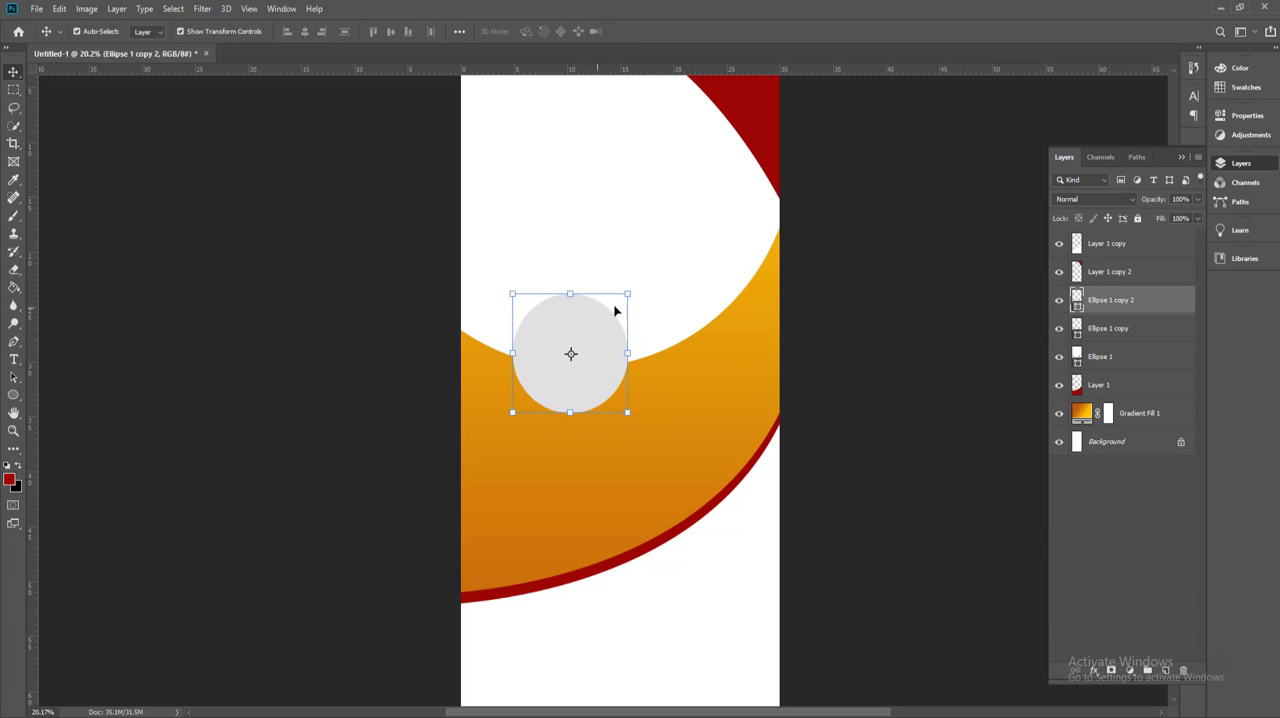
{"action": "left_click_drag", "start_coordinate": [615, 311], "coordinate": [664, 163]}
{"action": "key", "text": "ctrl+t"}
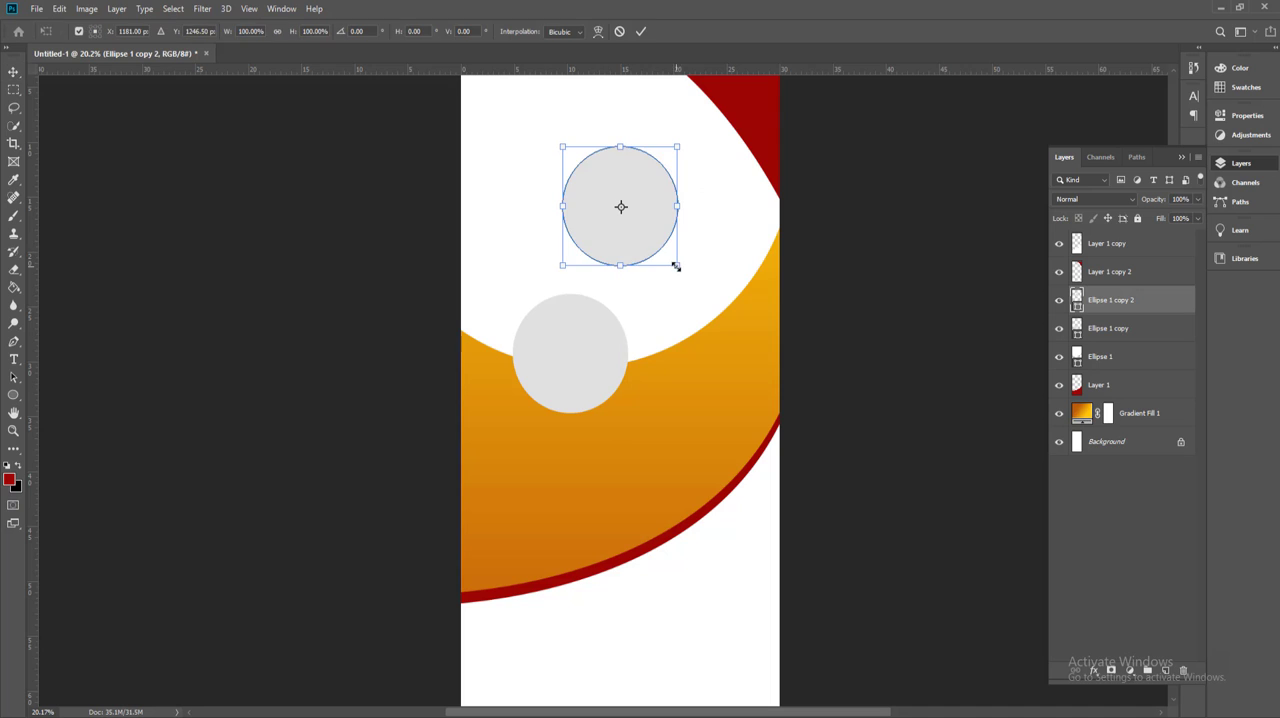
{"action": "left_click_drag", "start_coordinate": [676, 266], "coordinate": [743, 377]}
{"action": "left_click_drag", "start_coordinate": [565, 152], "coordinate": [556, 140]}
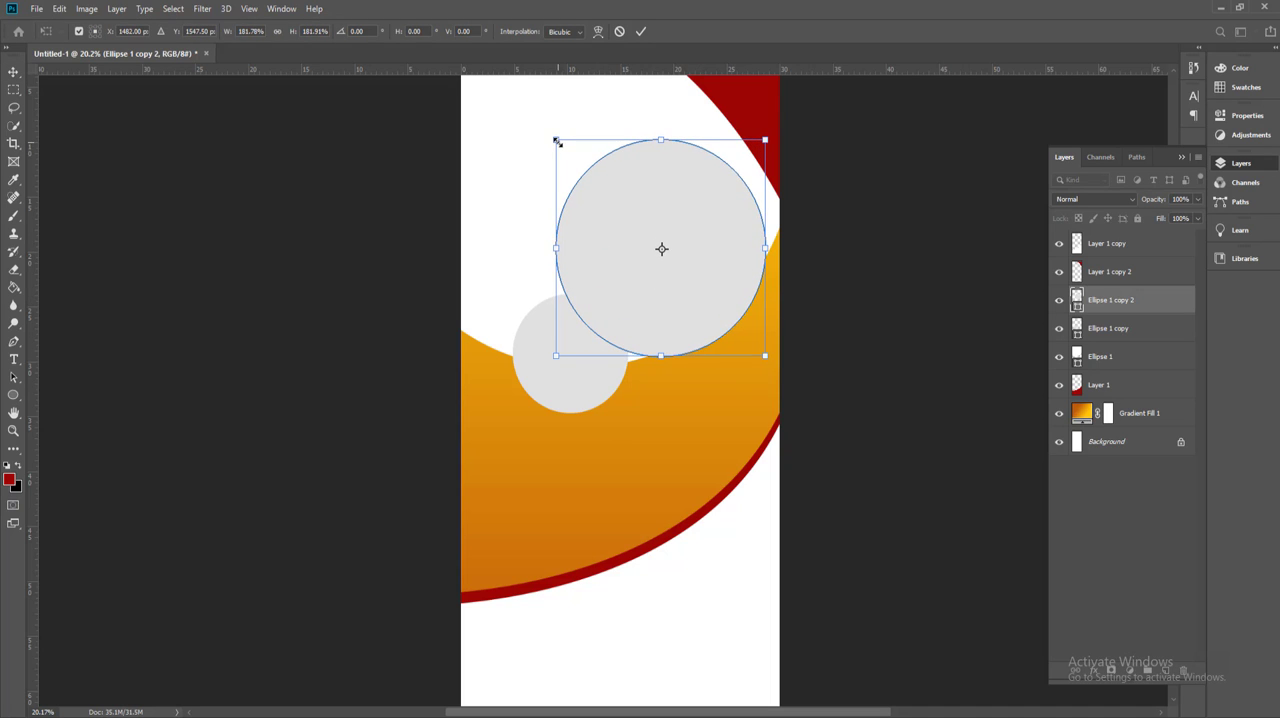
{"action": "key", "text": "Return"}
Step: Shift the small gray circle slightly up and left, then place a smaller duplicate at the large gray circle's lower-right edge
{"action": "left_click_drag", "start_coordinate": [563, 398], "coordinate": [532, 385]}
{"action": "left_click_drag", "start_coordinate": [1110, 345], "coordinate": [1165, 669]}
{"action": "left_click_drag", "start_coordinate": [581, 370], "coordinate": [718, 352]}
{"action": "key", "text": "ctrl+t"}
{"action": "key", "text": "Return"}
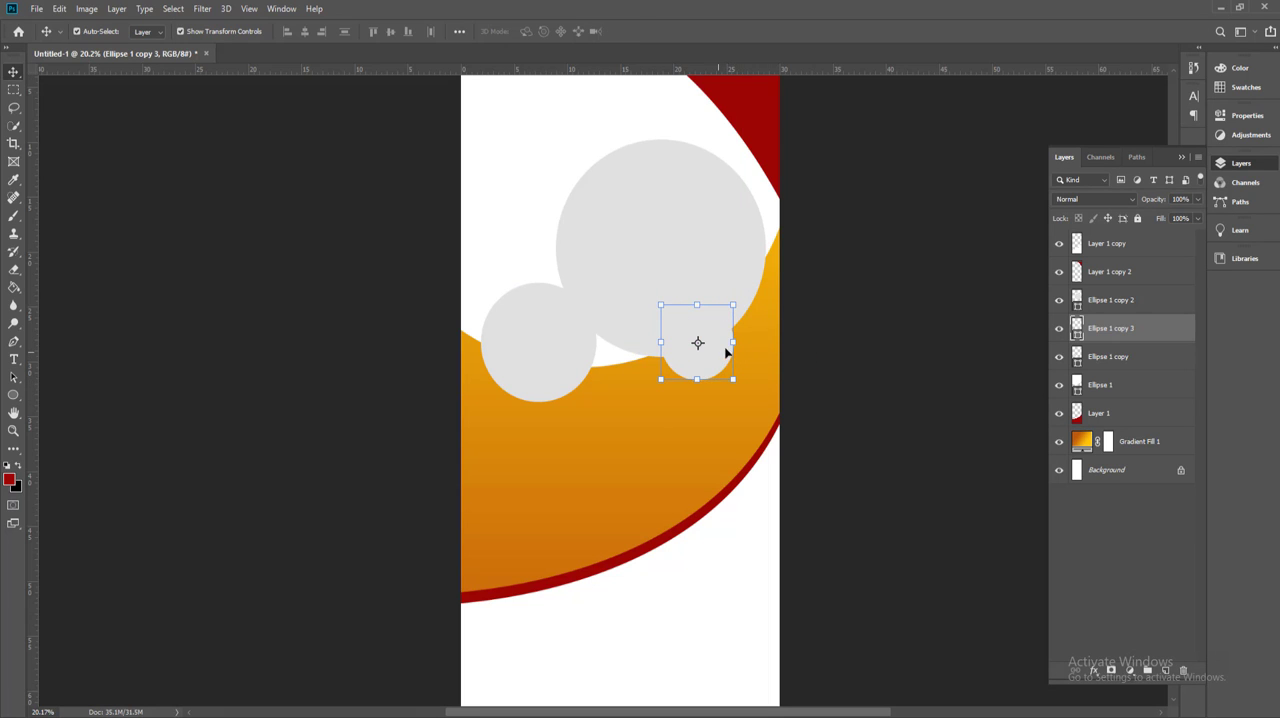
Step: Place the Pexels photo numbered 5538322 as a linked image above the large gray circle, then enlarge and position it over the circle
{"action": "left_click", "coordinate": [676, 285]}
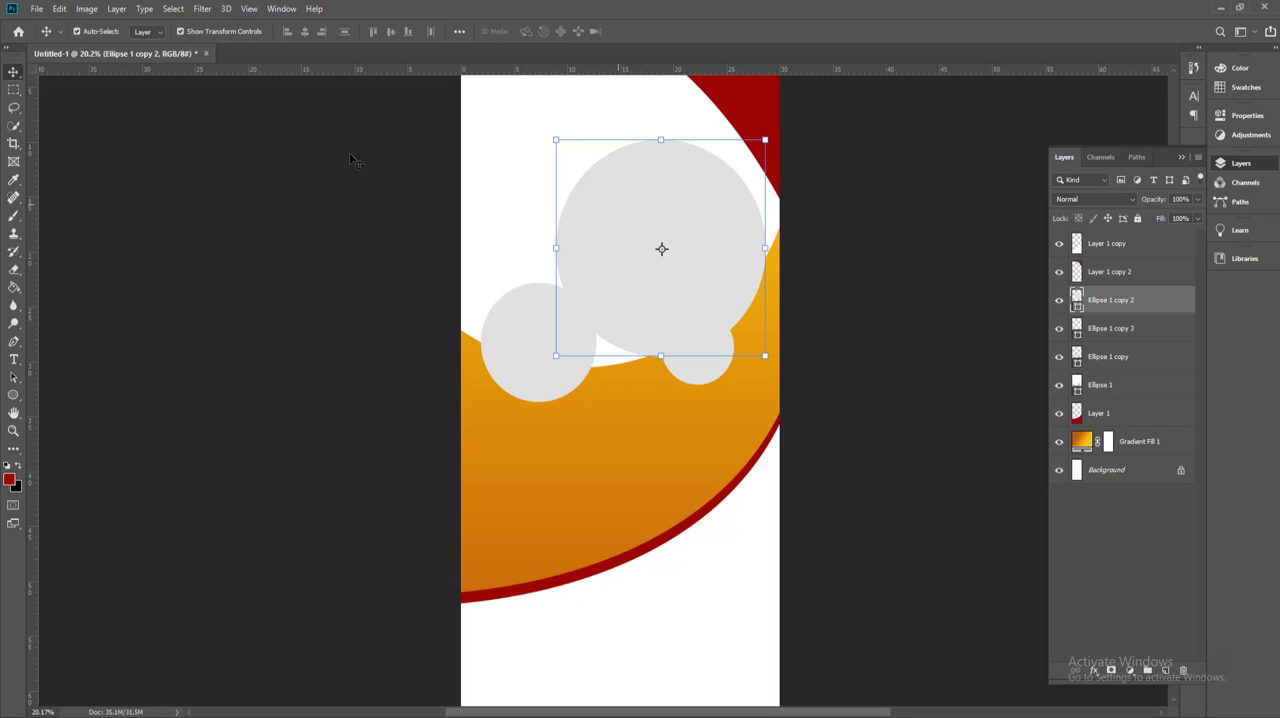
{"action": "left_click", "coordinate": [38, 8]}
{"action": "left_click", "coordinate": [141, 286]}
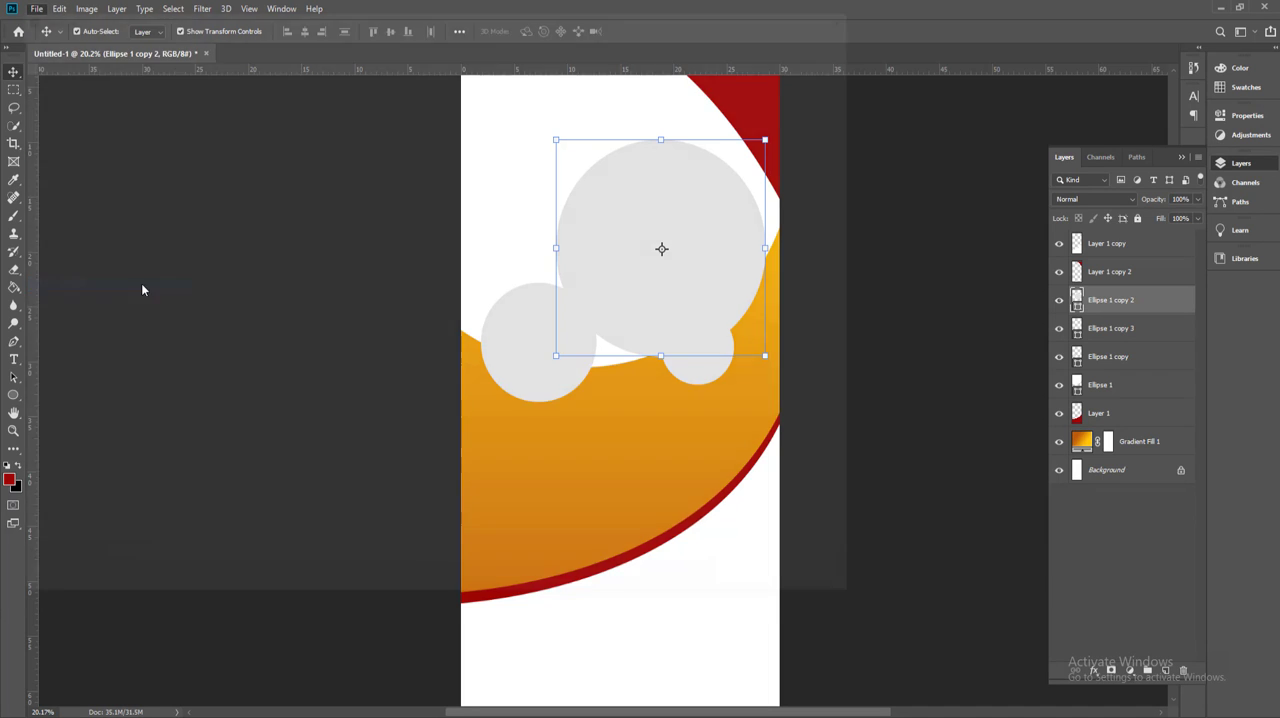
{"action": "left_click", "coordinate": [296, 143]}
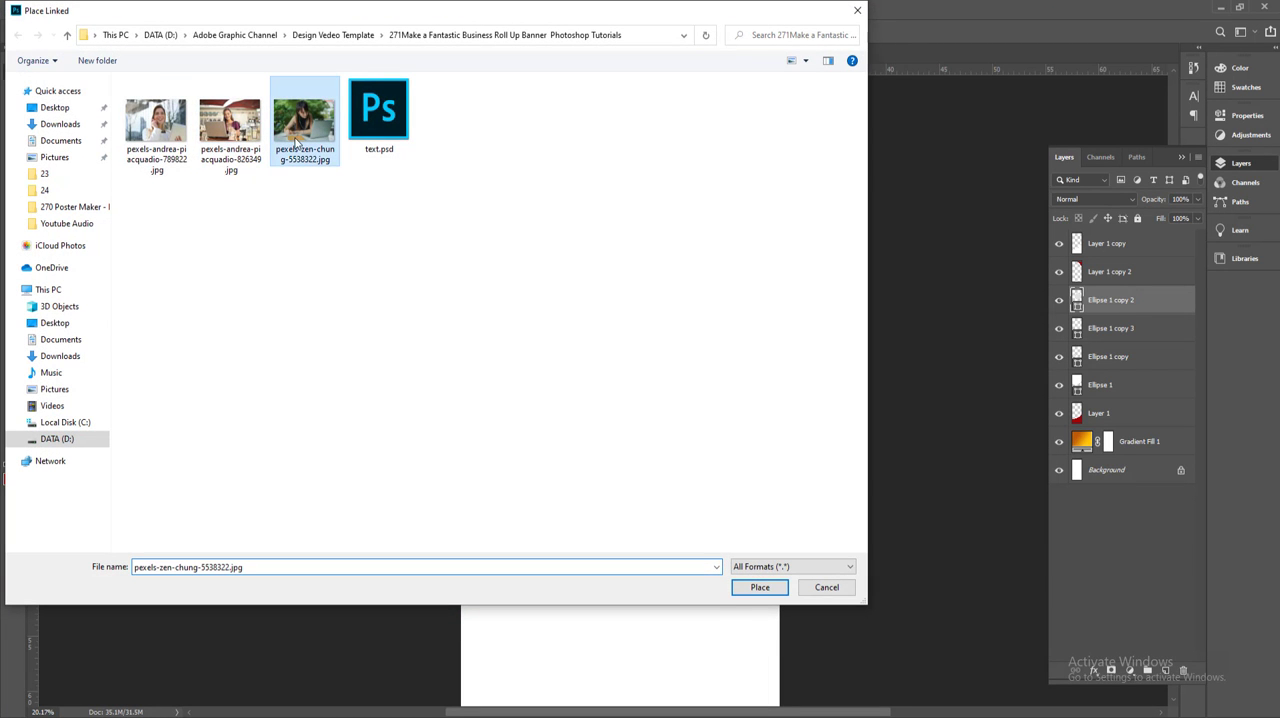
{"action": "left_click", "coordinate": [758, 589]}
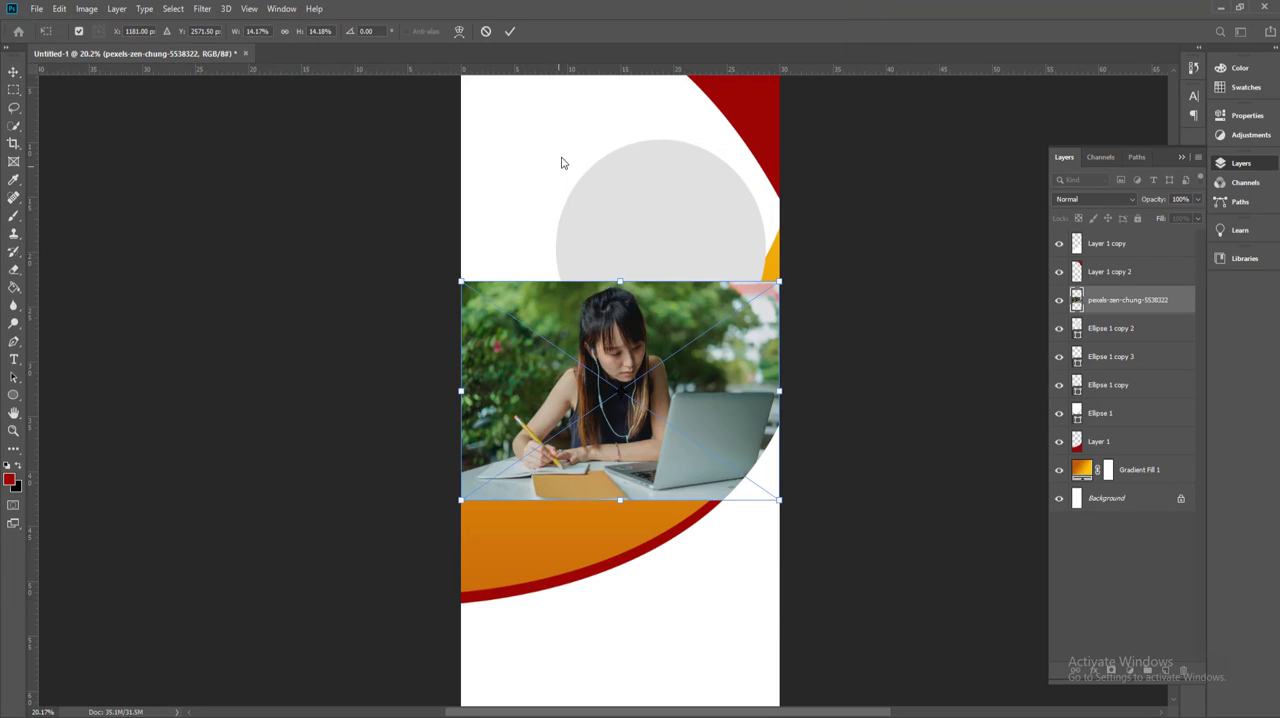
{"action": "left_click_drag", "start_coordinate": [586, 364], "coordinate": [617, 220]}
{"action": "left_click_drag", "start_coordinate": [808, 355], "coordinate": [823, 369]}
{"action": "left_click", "coordinate": [509, 32]}
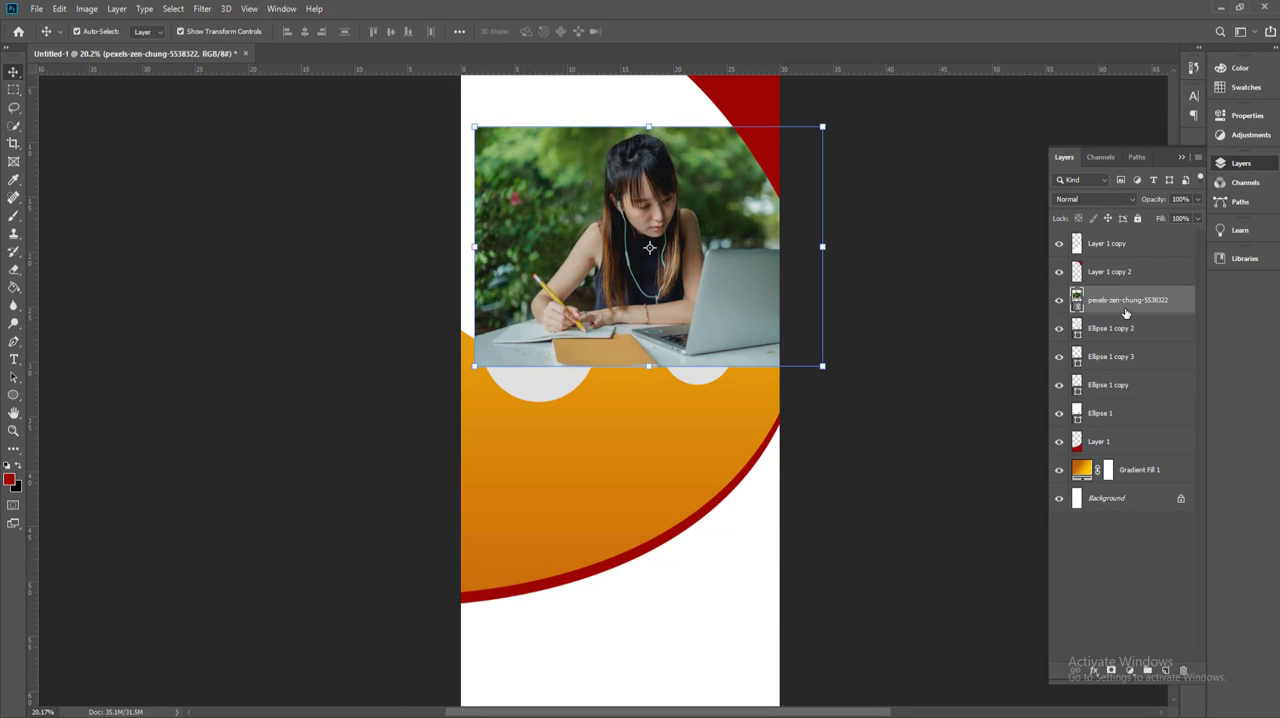
Step: Clip the photo to the large gray circle, then adjust its size and position to frame the woman
{"action": "right_click", "coordinate": [1127, 305]}
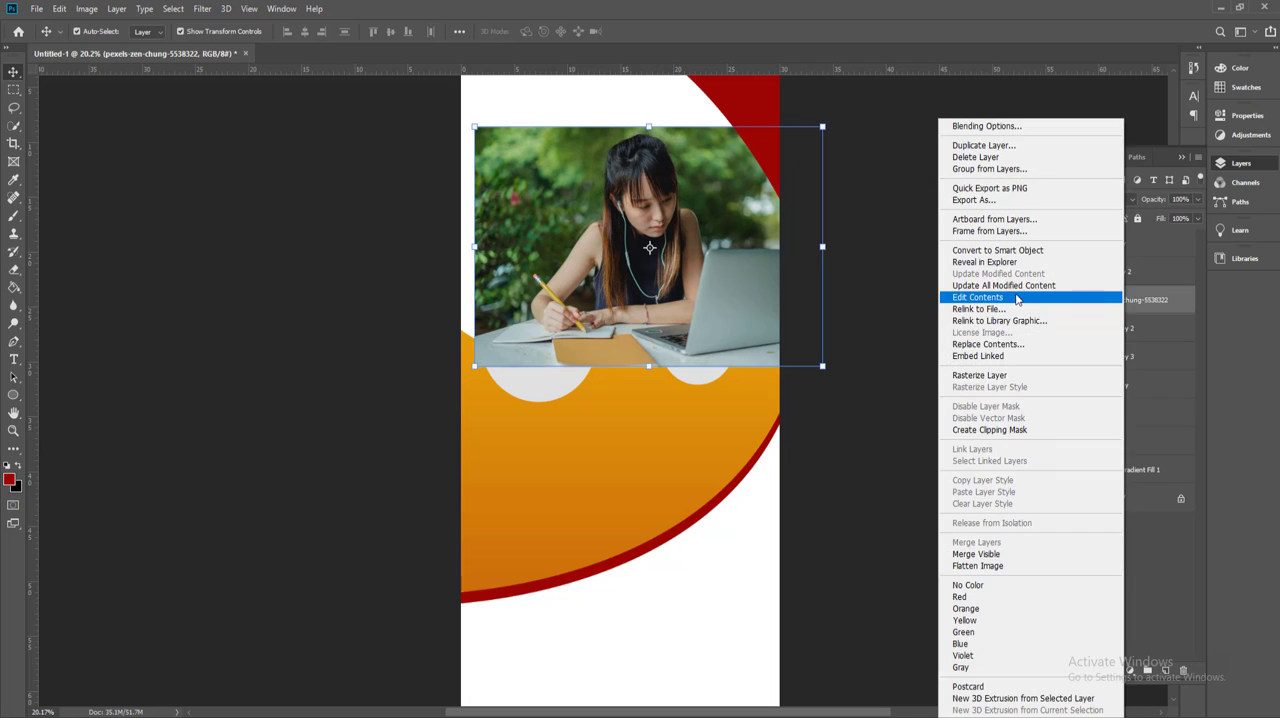
{"action": "left_click", "coordinate": [992, 430]}
{"action": "left_click_drag", "start_coordinate": [660, 266], "coordinate": [682, 278]}
{"action": "left_click_drag", "start_coordinate": [848, 382], "coordinate": [853, 385]}
{"action": "key", "text": "Return"}
{"action": "left_click", "coordinate": [866, 429]}
Step: Move the layers of the two smaller gray circles above the clipped photo
{"action": "left_click", "coordinate": [709, 373]}
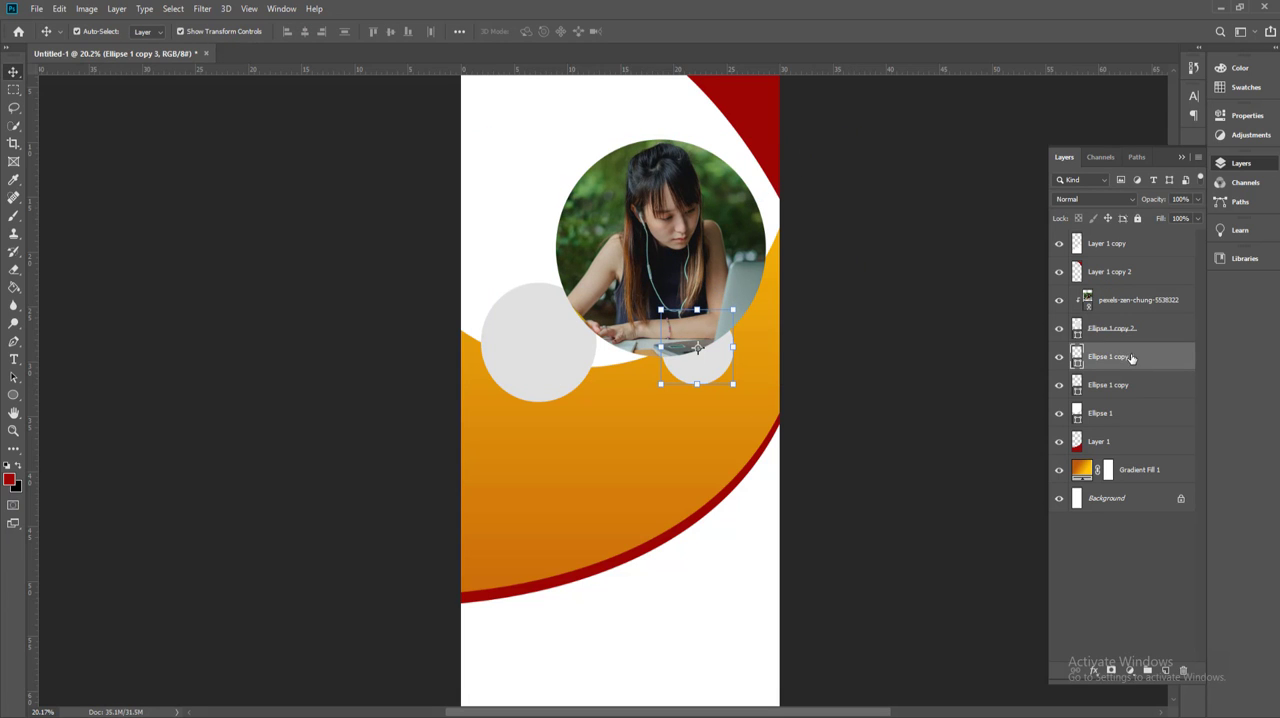
{"action": "left_click_drag", "start_coordinate": [1131, 358], "coordinate": [1125, 290]}
{"action": "left_click", "coordinate": [887, 386]}
{"action": "left_click", "coordinate": [566, 377]}
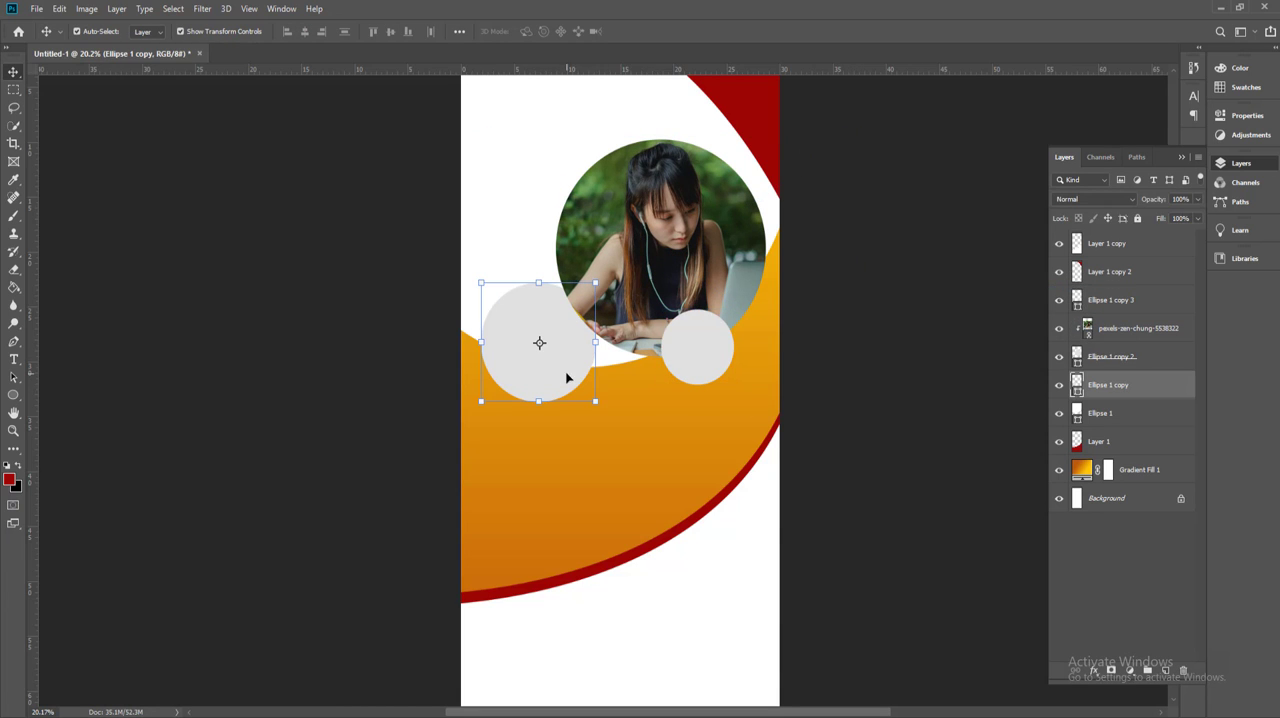
{"action": "left_click_drag", "start_coordinate": [1080, 390], "coordinate": [1088, 288]}
{"action": "left_click", "coordinate": [832, 366]}
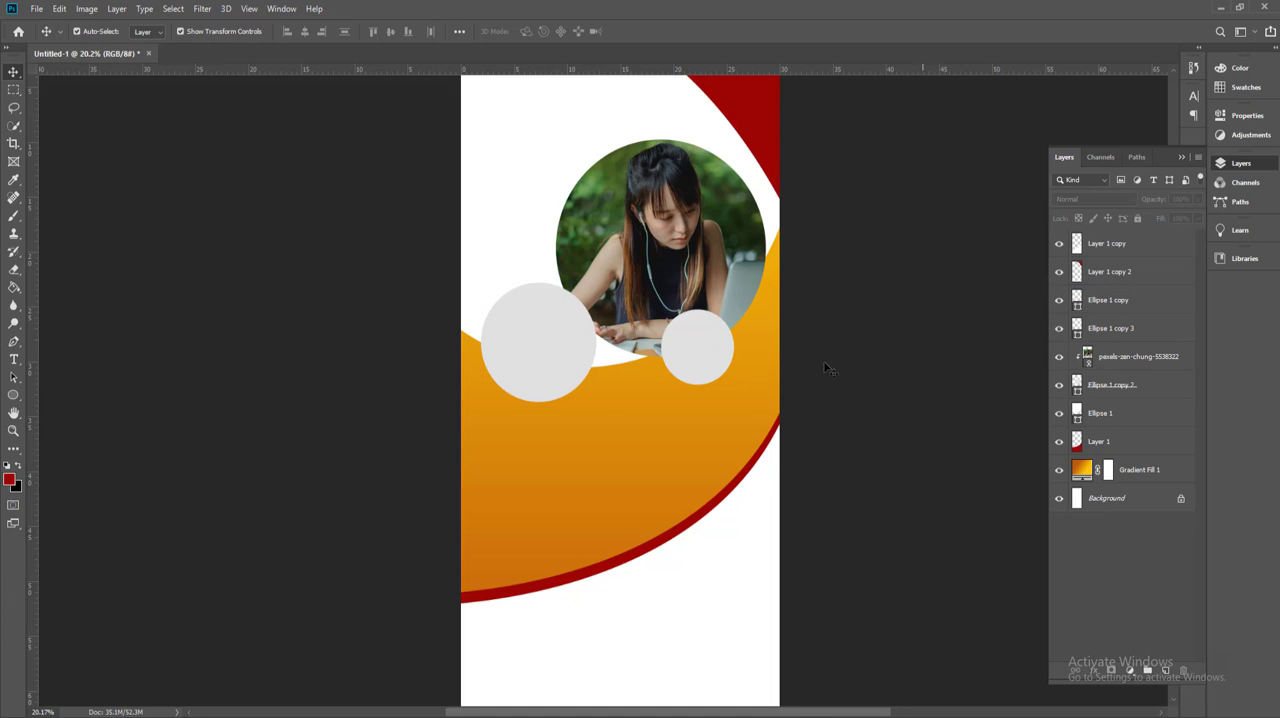
{"action": "scroll", "coordinate": [562, 393], "scroll_direction": "up", "scroll_amount": 1}
Step: Duplicate the left gray circle and shrink the copy slightly about its centre to form an inner circle
{"action": "left_click", "coordinate": [558, 380]}
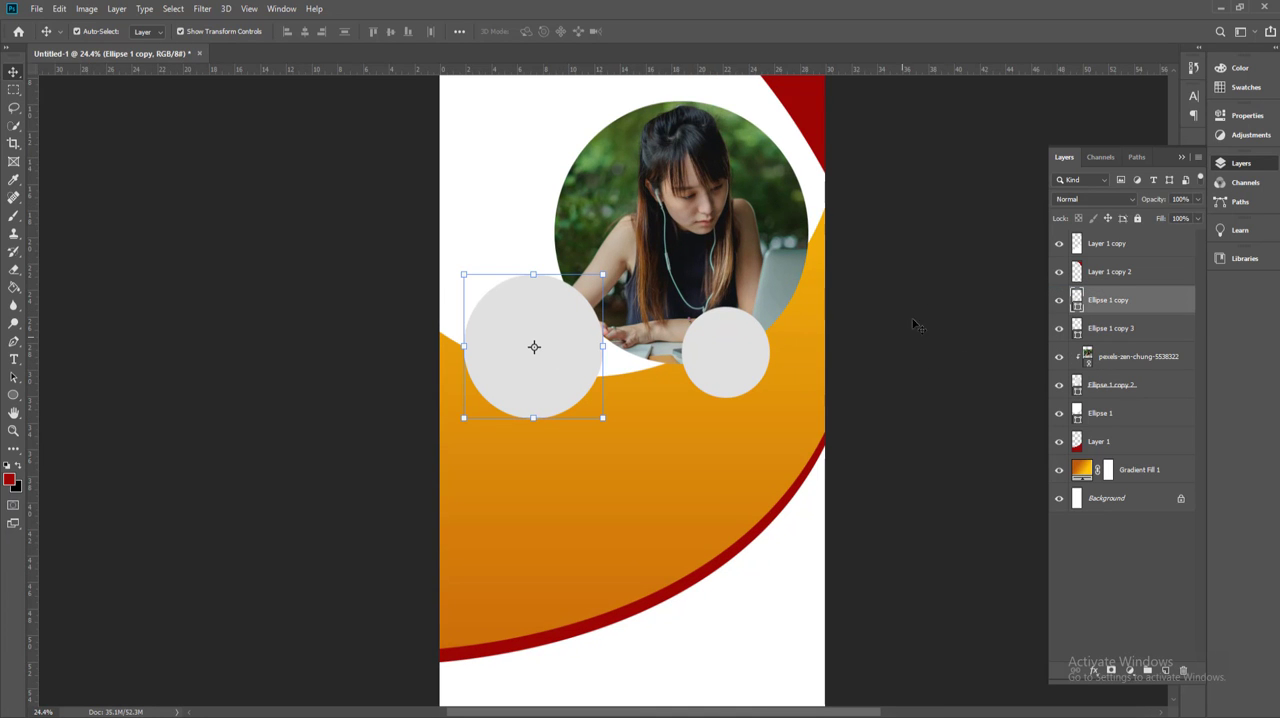
{"action": "left_click_drag", "start_coordinate": [1095, 305], "coordinate": [1165, 671]}
{"action": "scroll", "coordinate": [611, 462], "scroll_direction": "up", "scroll_amount": 1}
{"action": "key", "text": "ctrl+t"}
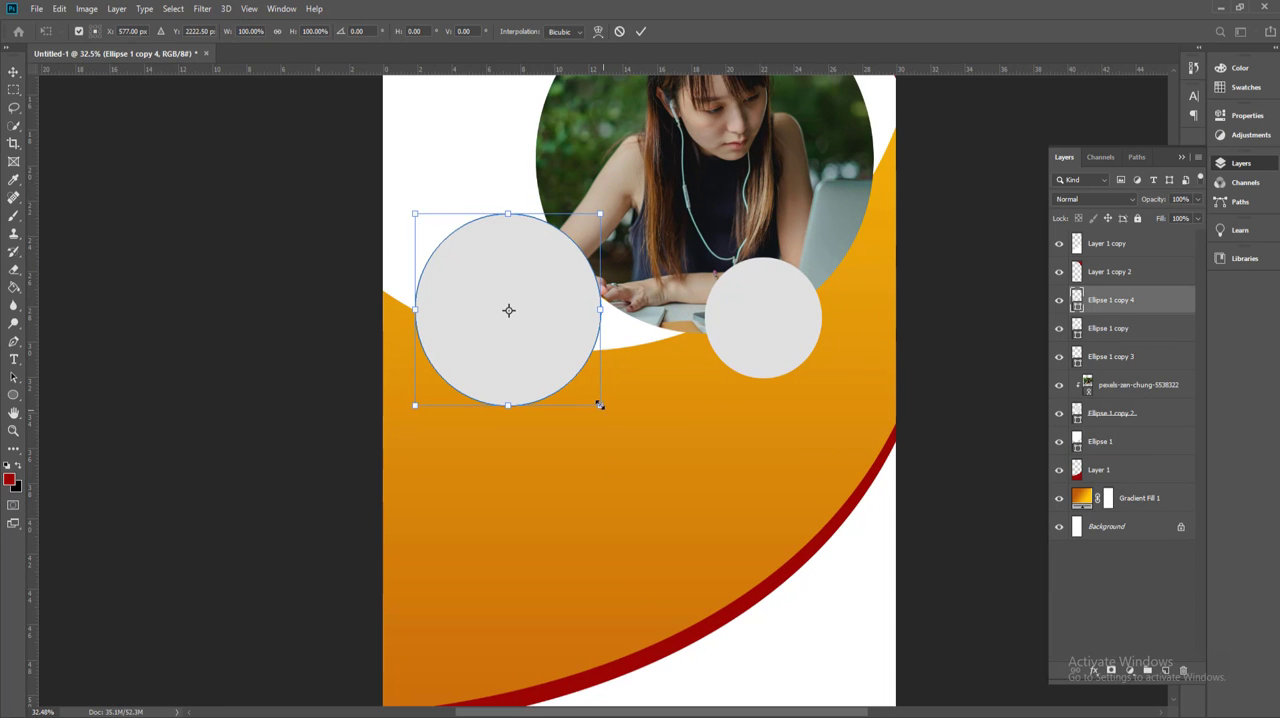
{"action": "left_click_drag", "start_coordinate": [600, 405], "coordinate": [587, 386]}
{"action": "key", "text": "Return"}
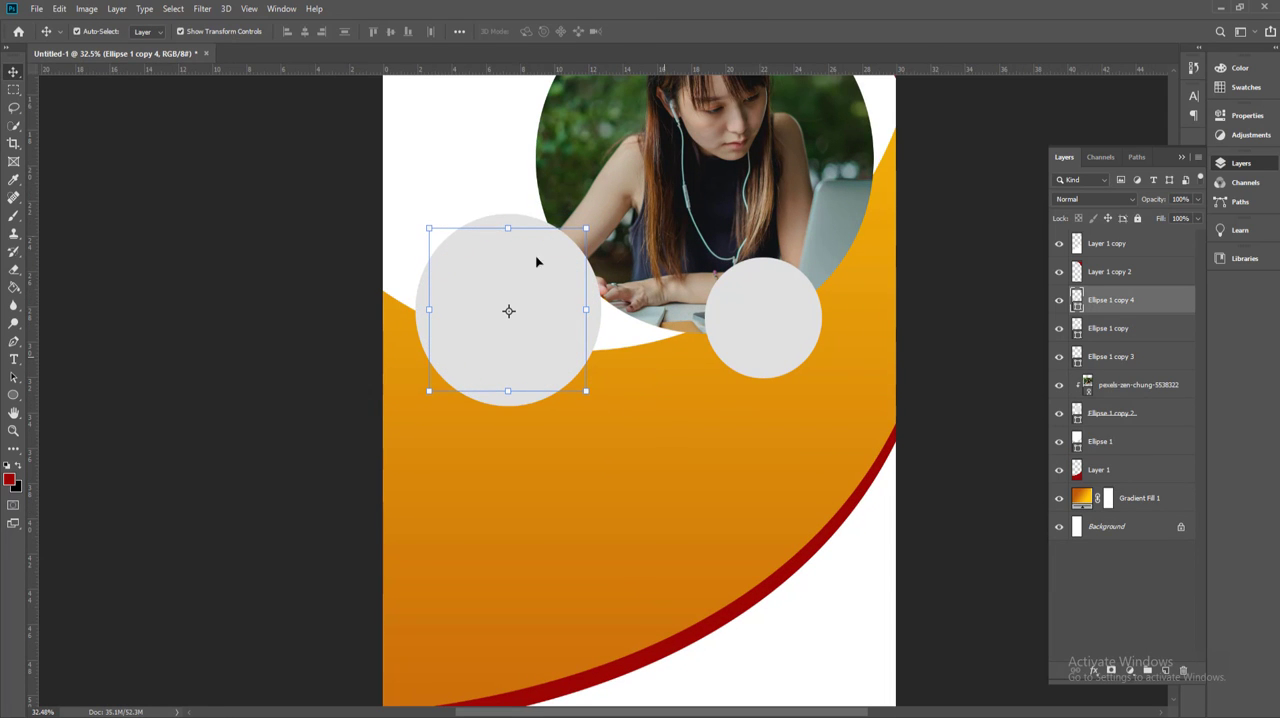
Step: Place the Pexels photo numbered 789822 as a linked image and scale it to about 8% over the left gray circles
{"action": "left_click", "coordinate": [36, 8]}
{"action": "left_click", "coordinate": [73, 288]}
{"action": "left_click", "coordinate": [170, 135]}
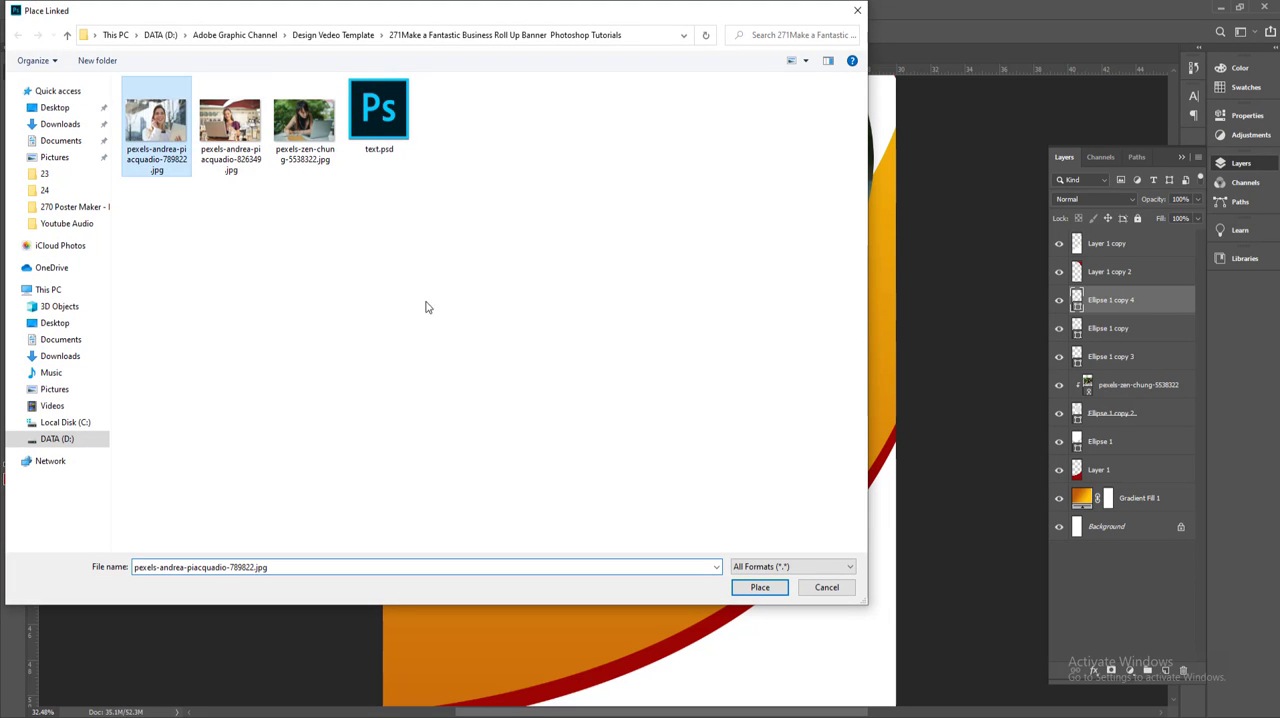
{"action": "left_click", "coordinate": [750, 587]}
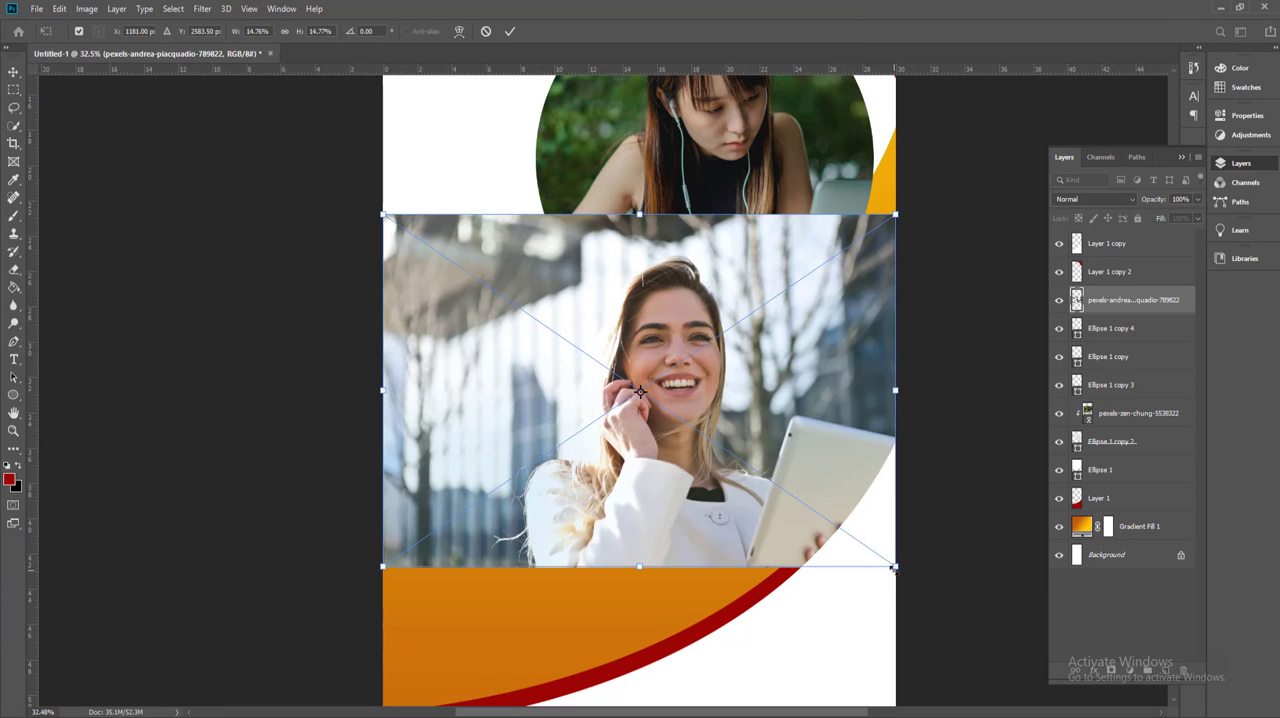
{"action": "left_click_drag", "start_coordinate": [893, 567], "coordinate": [628, 452]}
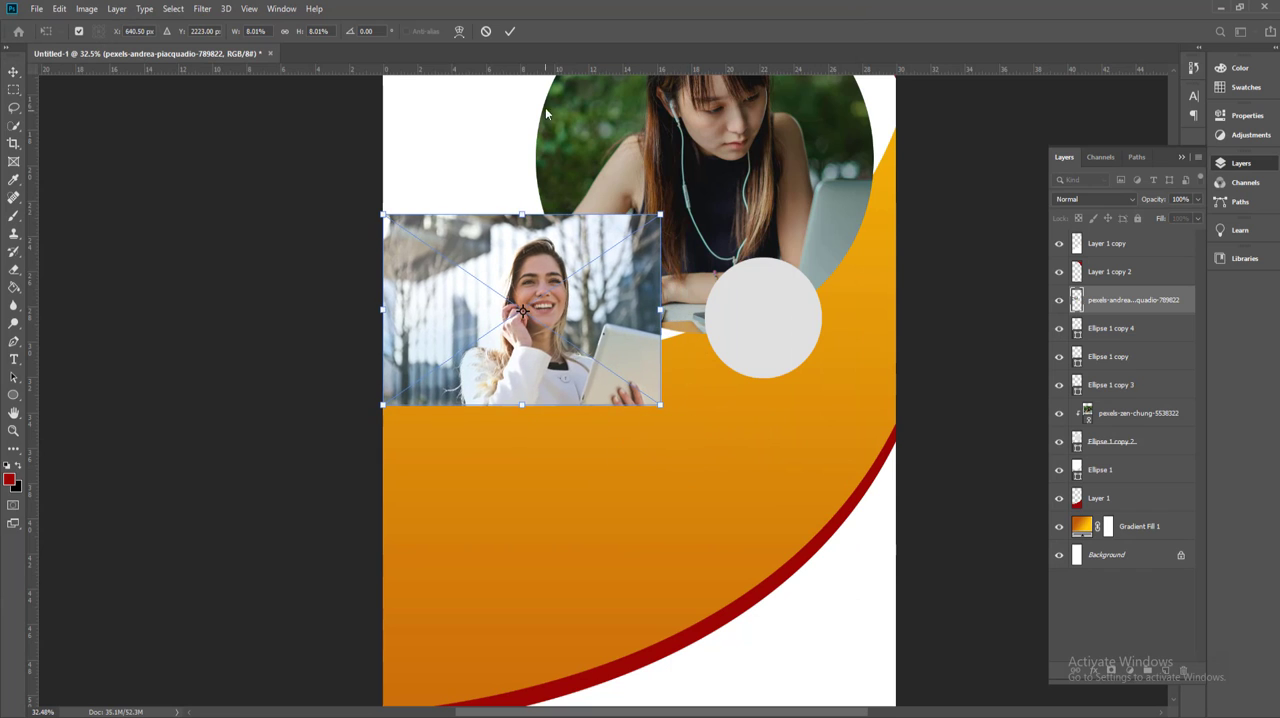
{"action": "left_click", "coordinate": [509, 33]}
Step: Clip the smiling woman's photo to the left inner circle, then reposition and slightly enlarge it to frame her
{"action": "right_click", "coordinate": [1124, 306]}
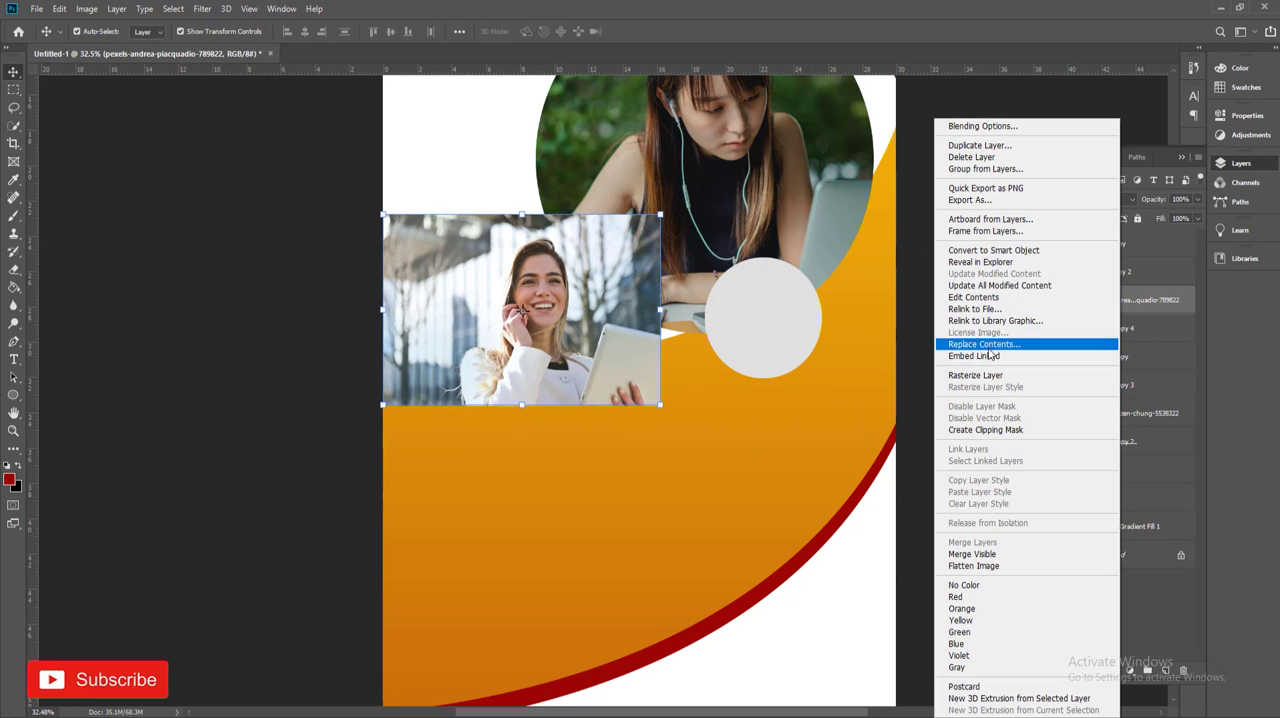
{"action": "left_click", "coordinate": [985, 429]}
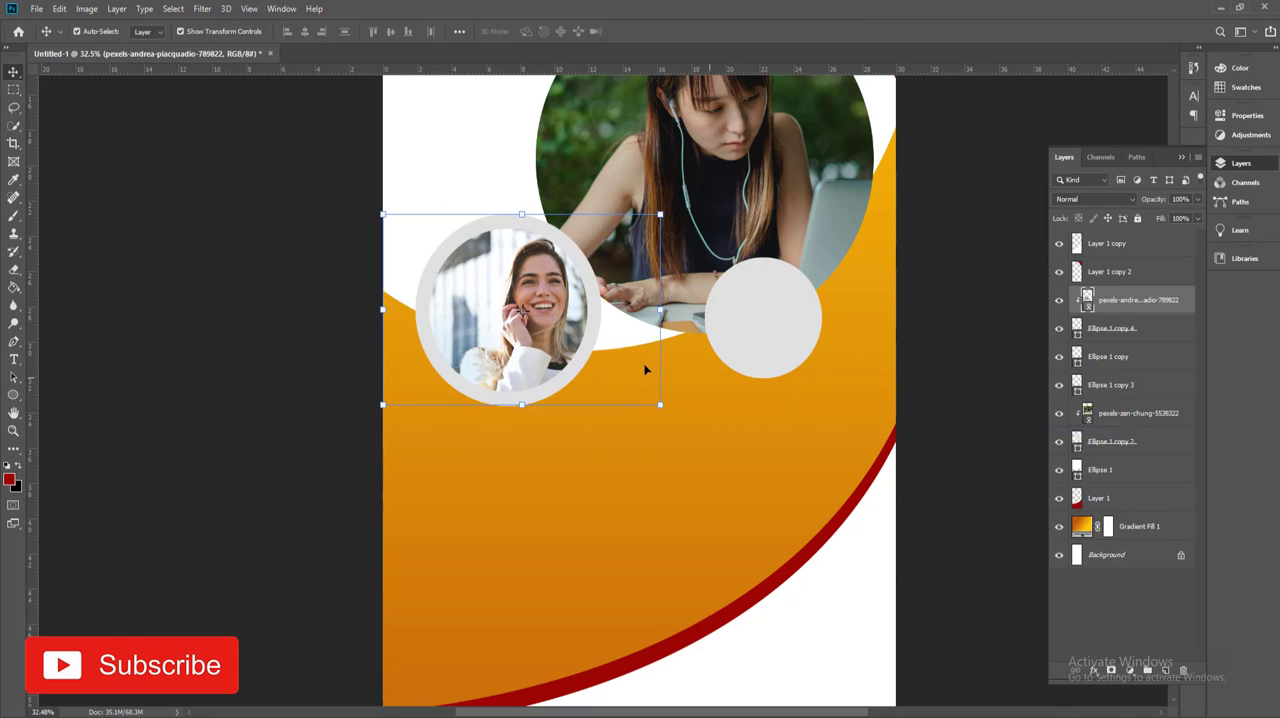
{"action": "scroll", "coordinate": [562, 327], "scroll_direction": "up", "scroll_amount": 2}
{"action": "left_click_drag", "start_coordinate": [544, 320], "coordinate": [499, 306]}
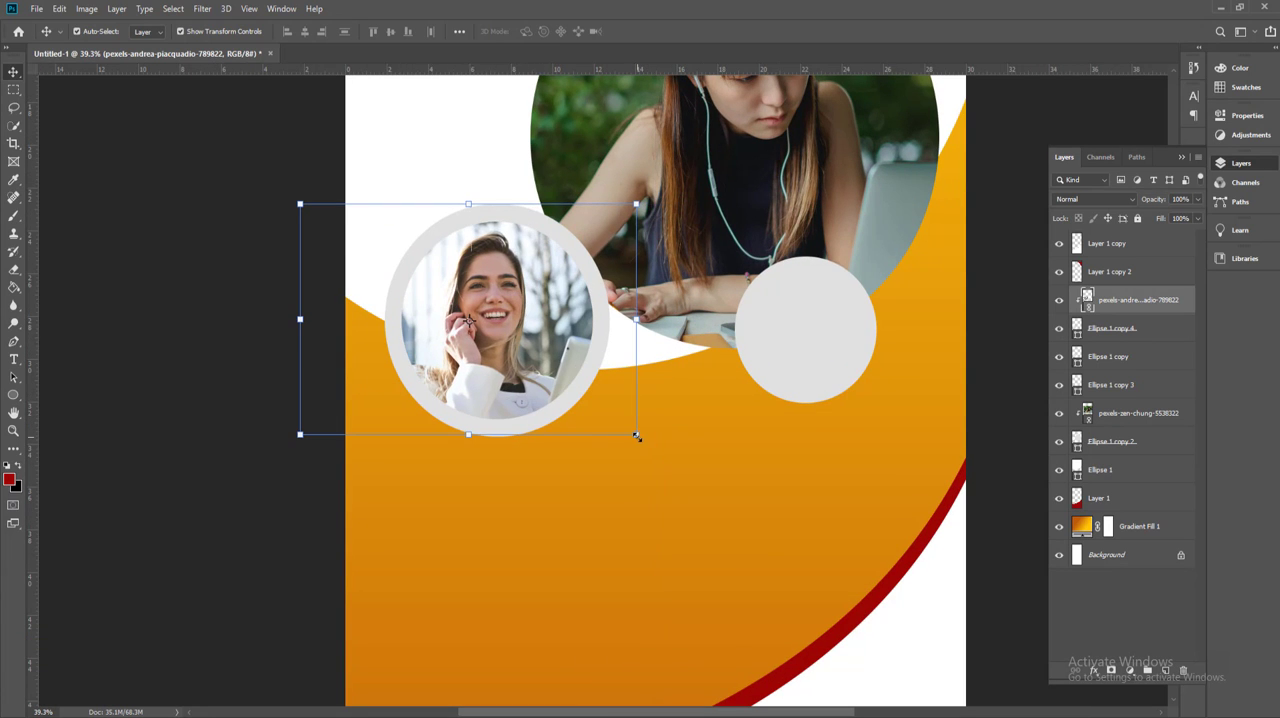
{"action": "mouse_move", "coordinate": [637, 437]}
{"action": "left_mouse_down"}
{"action": "mouse_move", "coordinate": [649, 430]}
{"action": "mouse_move", "coordinate": [634, 437]}
{"action": "mouse_move", "coordinate": [643, 447]}
{"action": "left_mouse_up"}
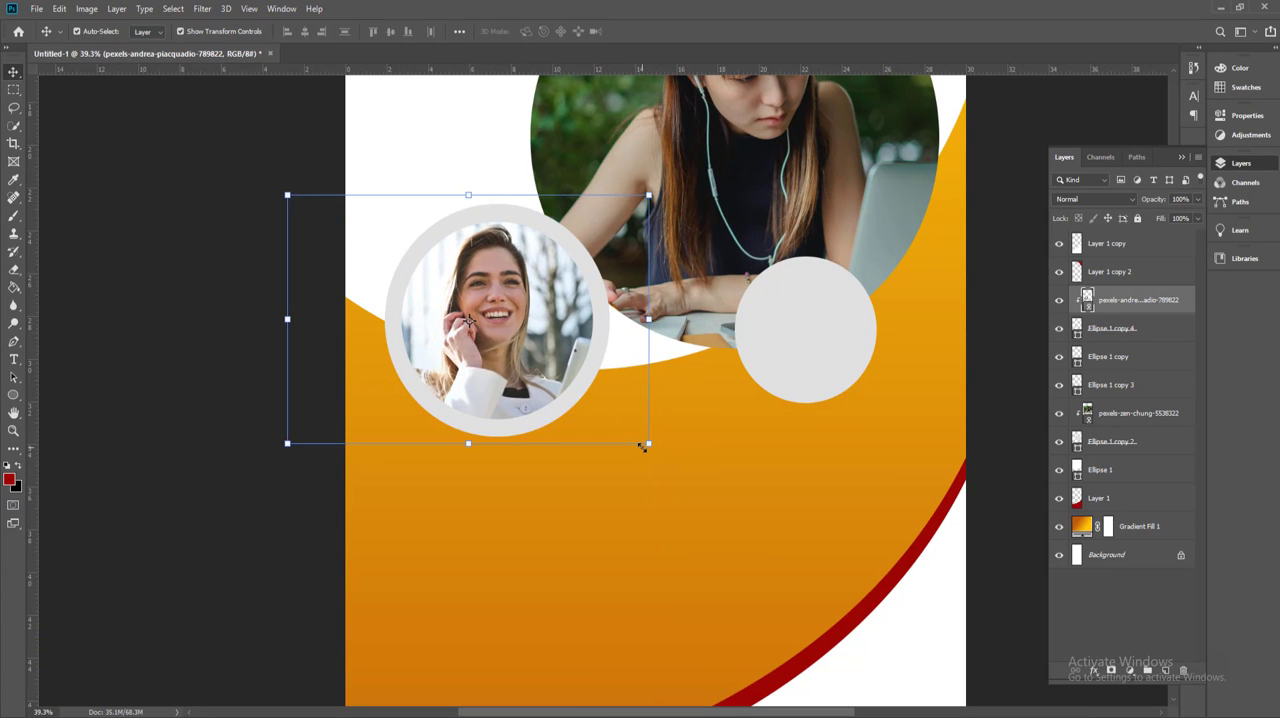
Step: Duplicate the large gray circle under the photo of the woman writing and clip that photo to the copy
{"action": "left_click", "coordinate": [758, 256]}
{"action": "left_click_drag", "start_coordinate": [1086, 441], "coordinate": [1163, 672]}
{"action": "left_click", "coordinate": [1107, 420]}
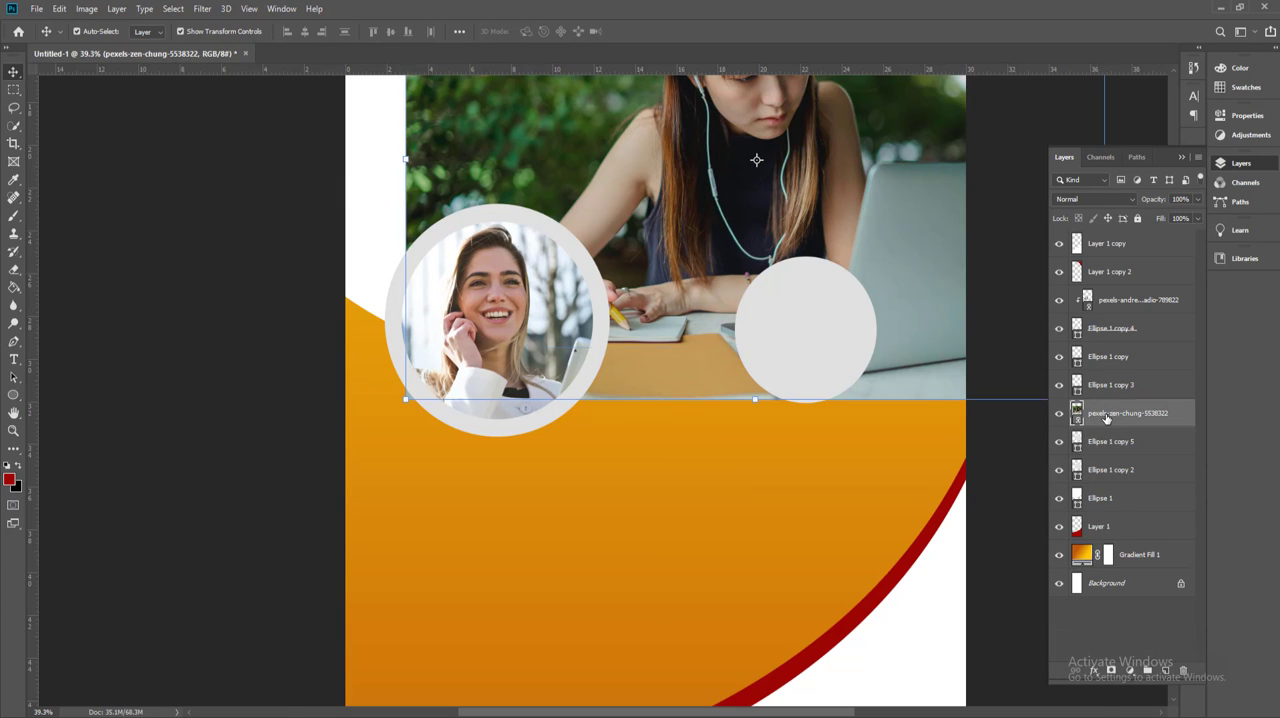
{"action": "right_click", "coordinate": [1107, 420]}
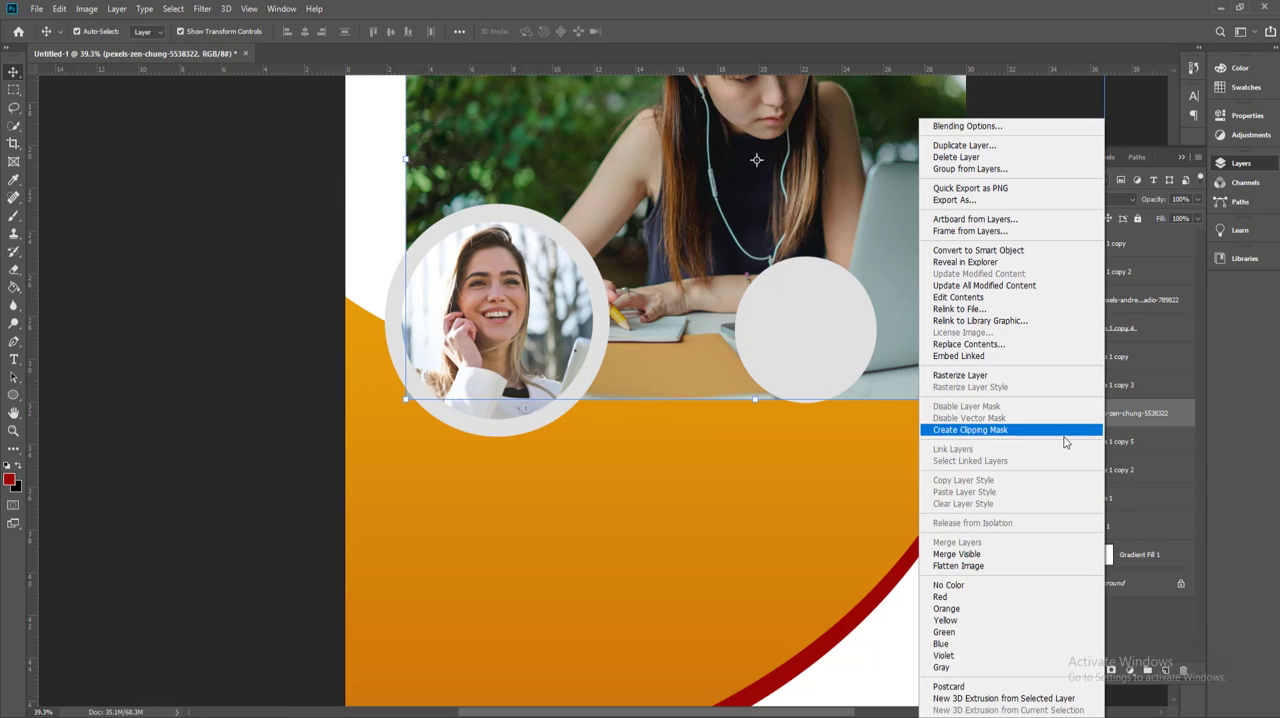
{"action": "left_click", "coordinate": [989, 430]}
Step: Enlarge the lower large gray circle about its centre to form a light gray ring around the clipped photo
{"action": "left_click", "coordinate": [1122, 443]}
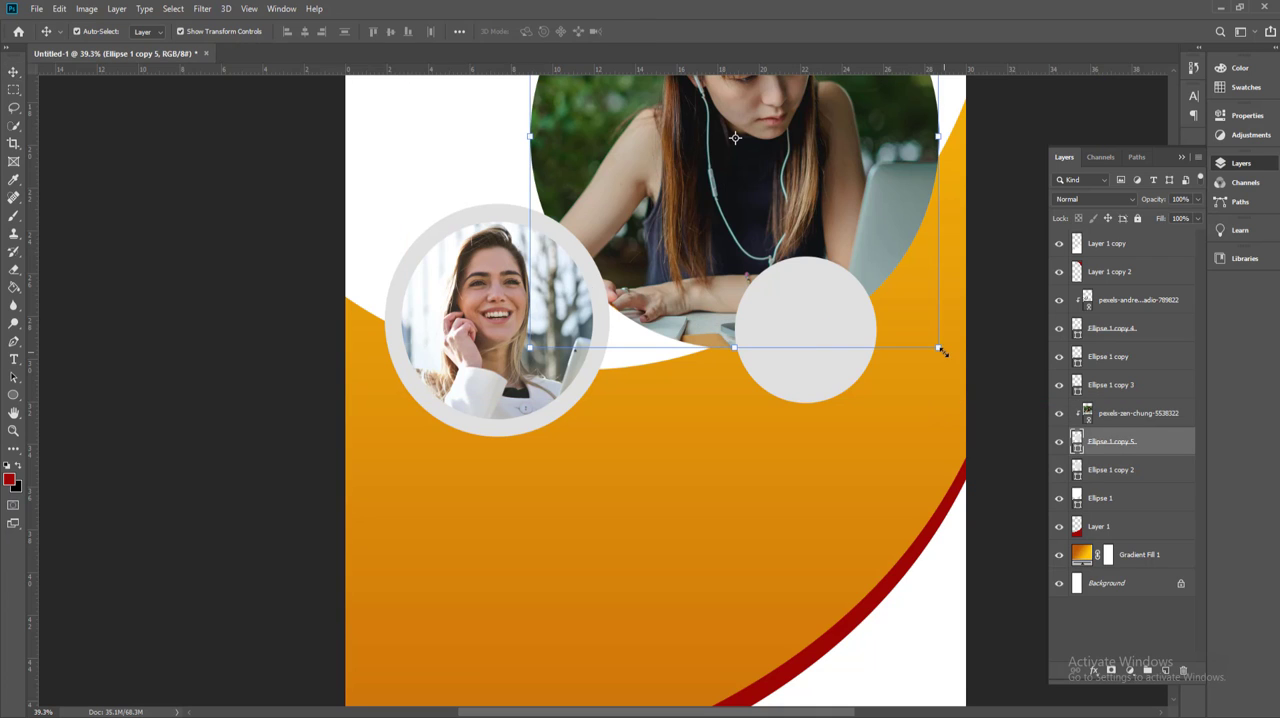
{"action": "key", "text": "ctrl+t"}
{"action": "left_click_drag", "start_coordinate": [940, 349], "coordinate": [946, 360]}
{"action": "key", "text": "Return"}
{"action": "left_click", "coordinate": [1112, 470]}
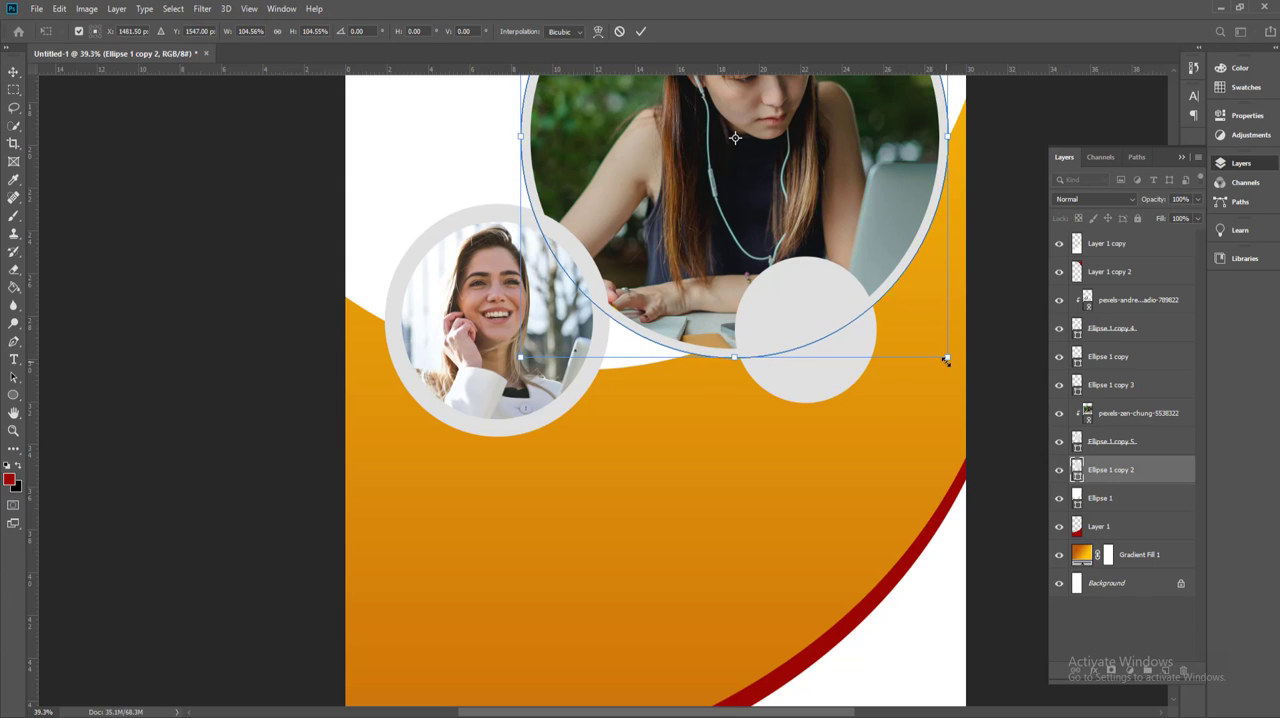
{"action": "key", "text": "Return"}
{"action": "scroll", "coordinate": [837, 363], "scroll_direction": "down", "scroll_amount": 3}
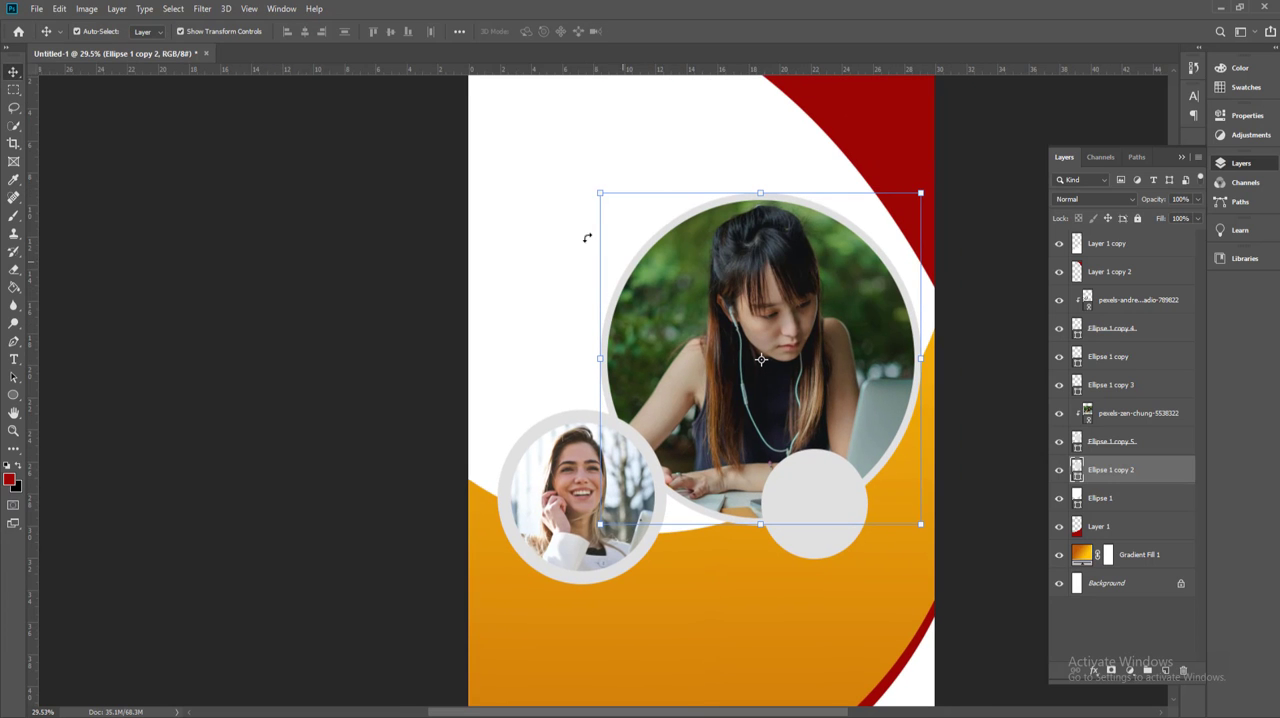
{"action": "left_click_drag", "start_coordinate": [598, 194], "coordinate": [589, 187]}
{"action": "key", "text": "Return"}
{"action": "left_click", "coordinate": [409, 415]}
Step: Duplicate the small right gray circle, move the copy to the banner's upper-left corner and shrink it to about 54%
{"action": "scroll", "coordinate": [720, 550], "scroll_direction": "up", "scroll_amount": 3}
{"action": "scroll", "coordinate": [692, 490], "scroll_direction": "down", "scroll_amount": 3}
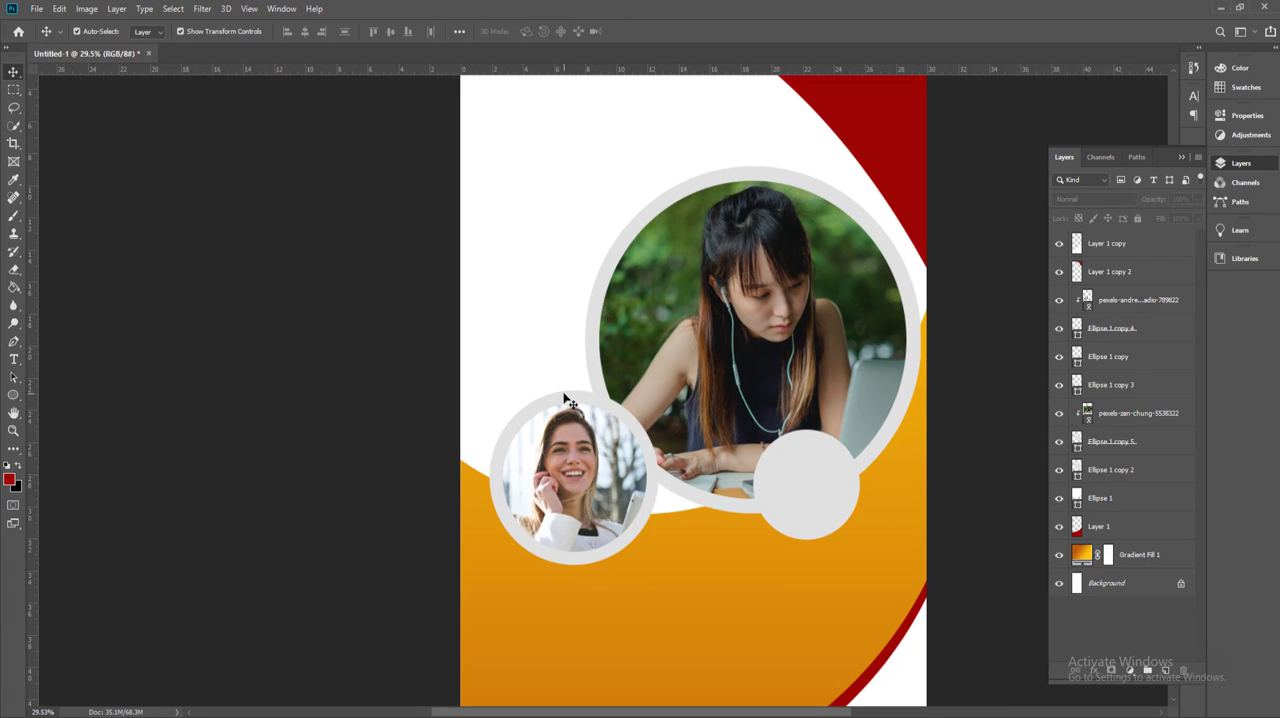
{"action": "scroll", "coordinate": [521, 386], "scroll_direction": "down", "scroll_amount": 1}
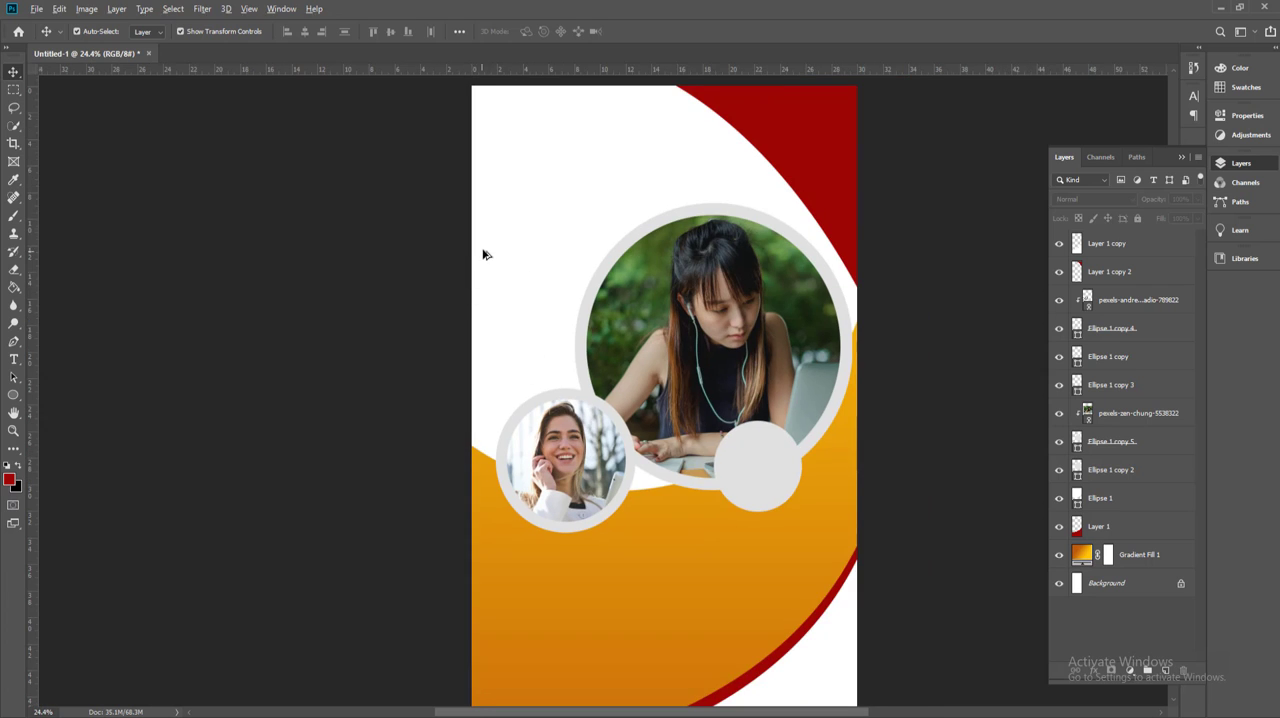
{"action": "scroll", "coordinate": [483, 254], "scroll_direction": "up", "scroll_amount": 1}
{"action": "left_click", "coordinate": [790, 540]}
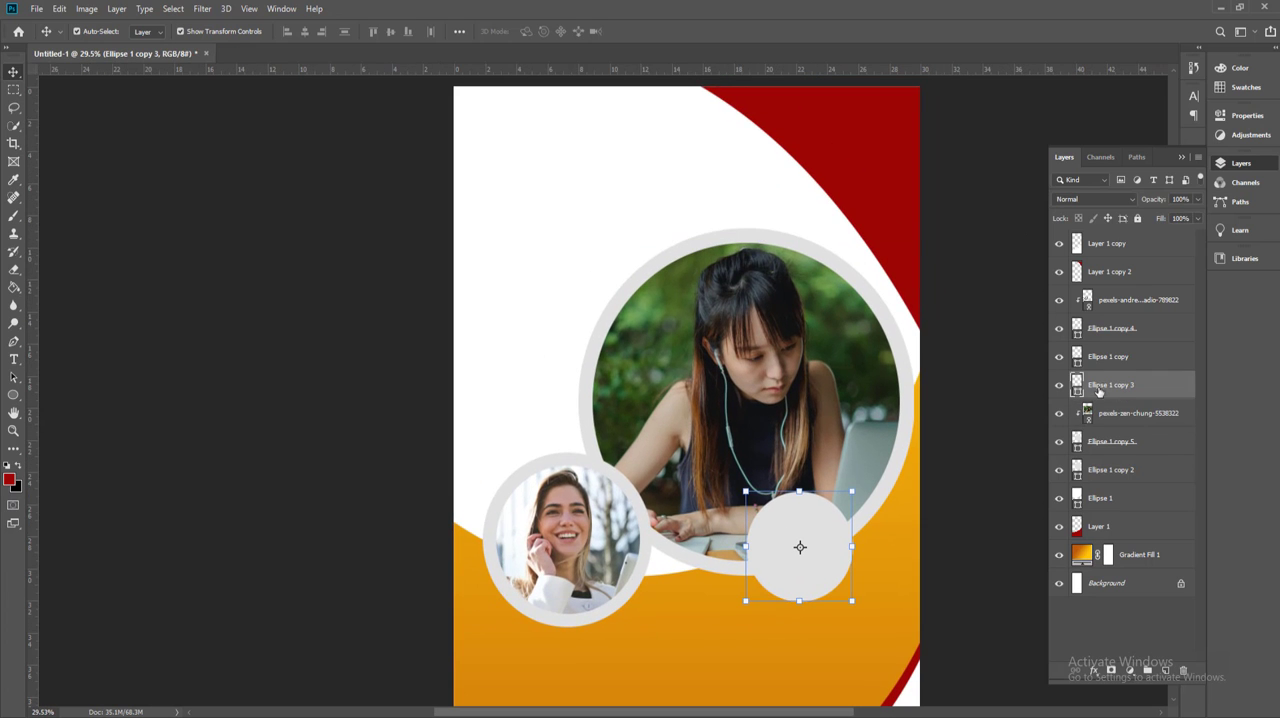
{"action": "left_click_drag", "start_coordinate": [1099, 390], "coordinate": [1166, 670]}
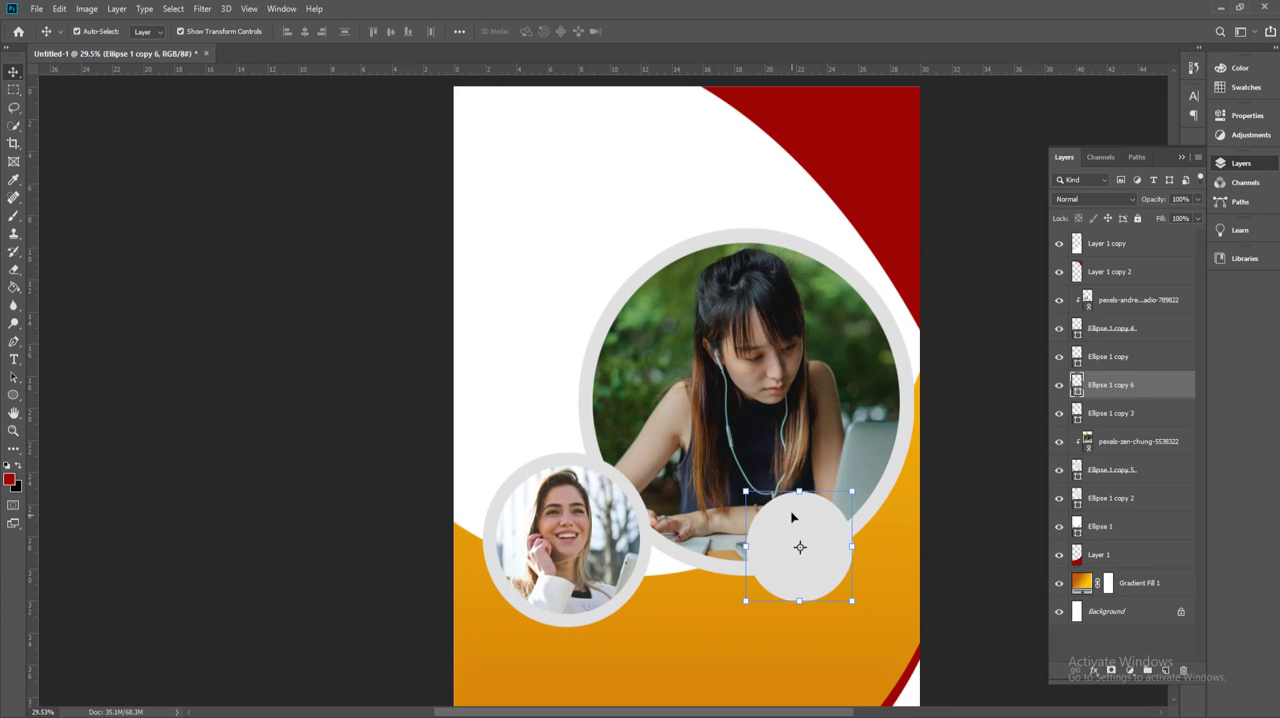
{"action": "left_click_drag", "start_coordinate": [792, 517], "coordinate": [527, 130]}
{"action": "left_click_drag", "start_coordinate": [589, 210], "coordinate": [541, 167]}
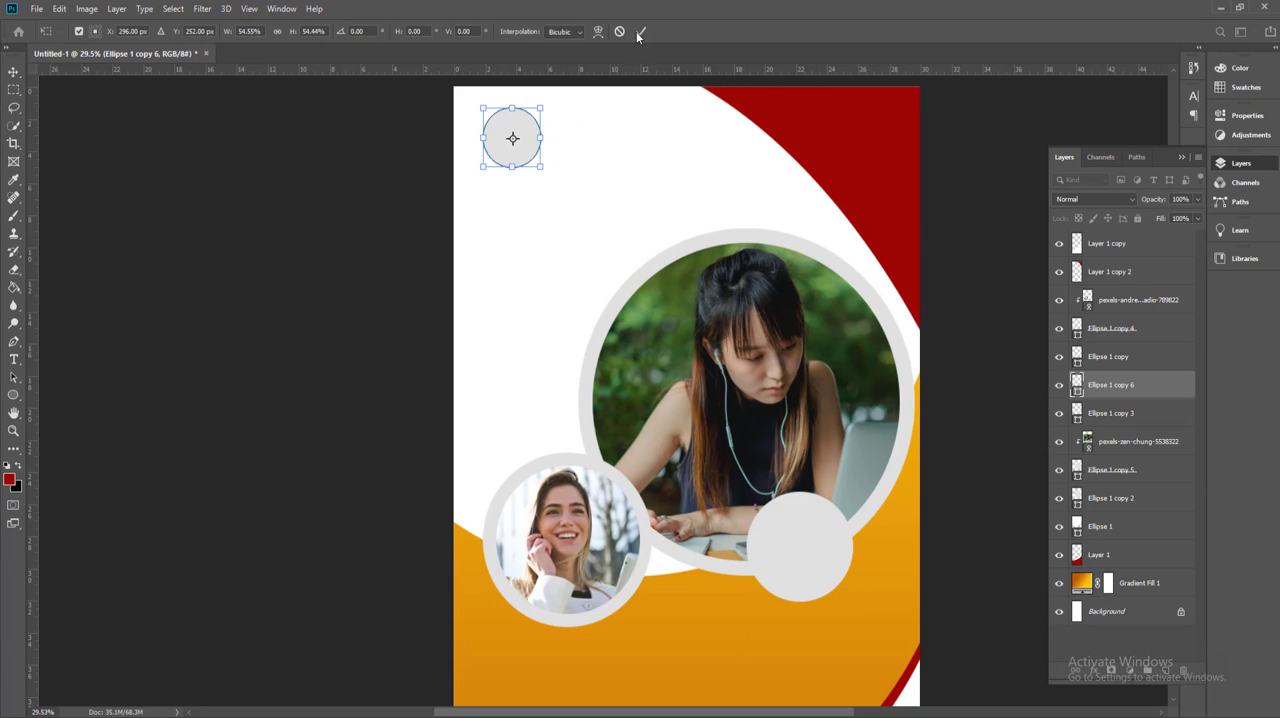
{"action": "left_click", "coordinate": [640, 33]}
Step: Fill the small upper-left circle with dark red #9d0404 sampled from the corner shape, then shrink it slightly
{"action": "left_click", "coordinate": [14, 396]}
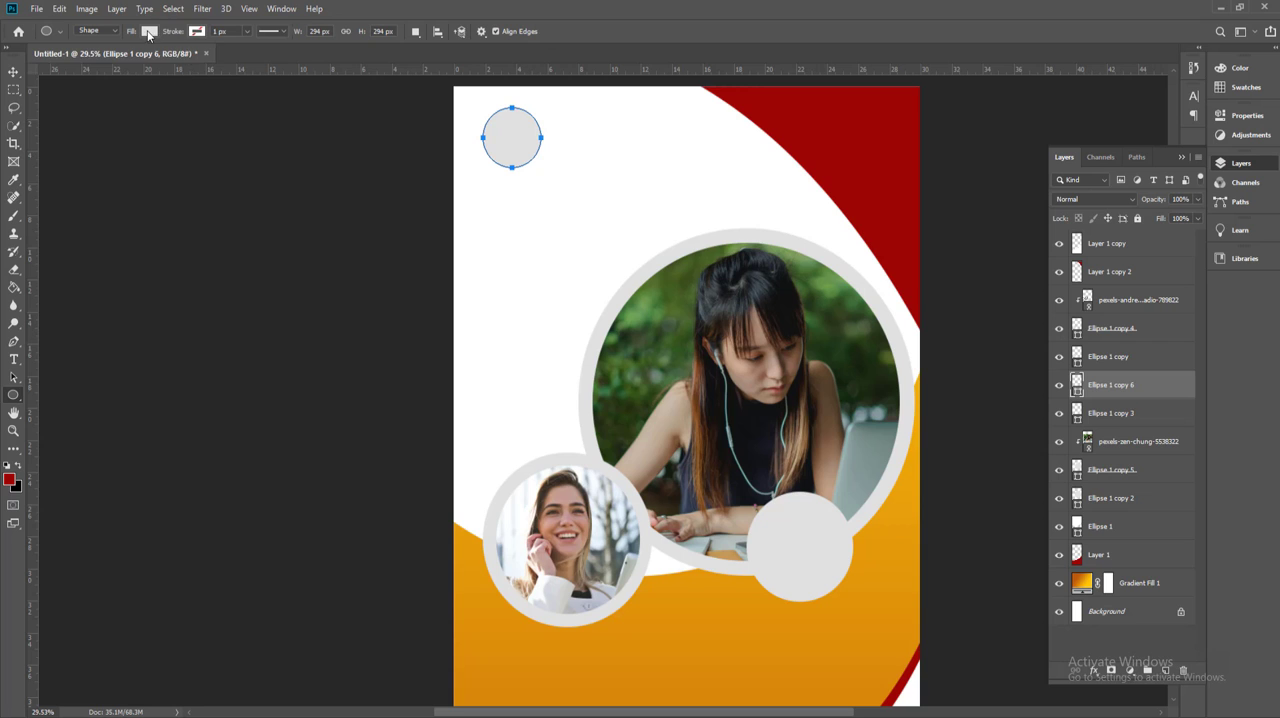
{"action": "left_click", "coordinate": [148, 35]}
{"action": "left_click", "coordinate": [212, 57]}
{"action": "left_click", "coordinate": [795, 105]}
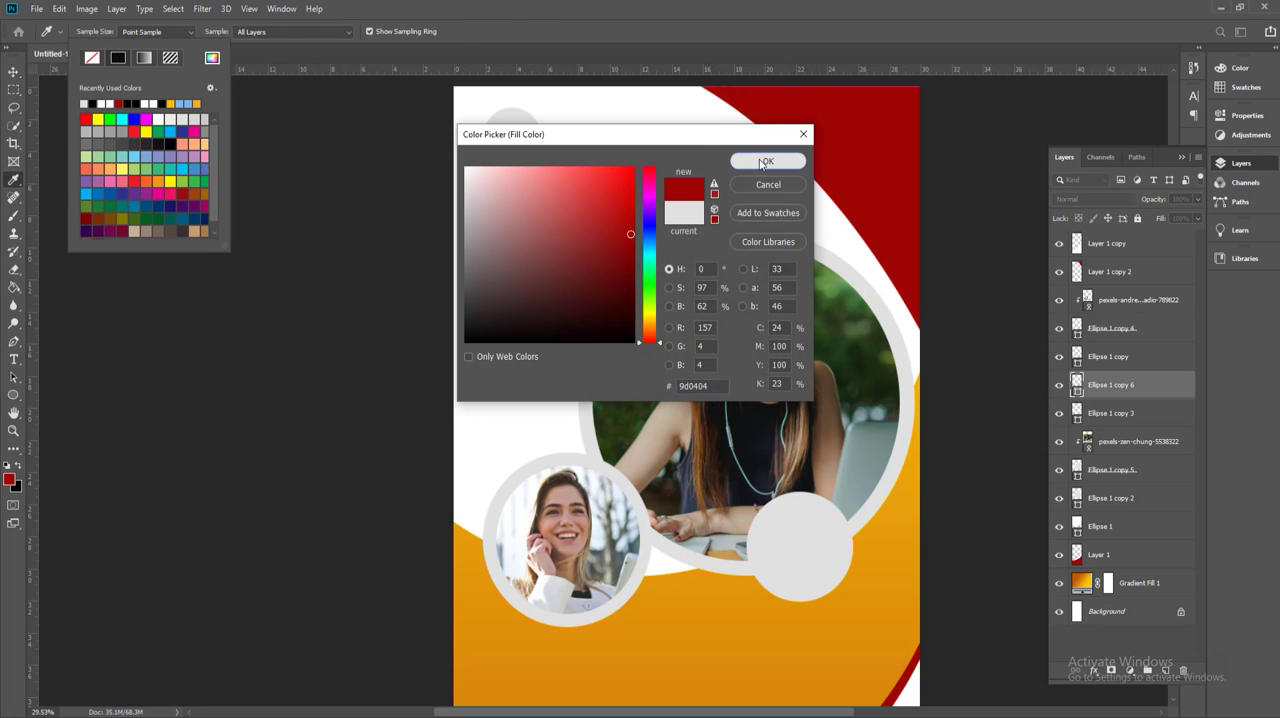
{"action": "left_click", "coordinate": [763, 162]}
{"action": "key", "text": "ctrl+t"}
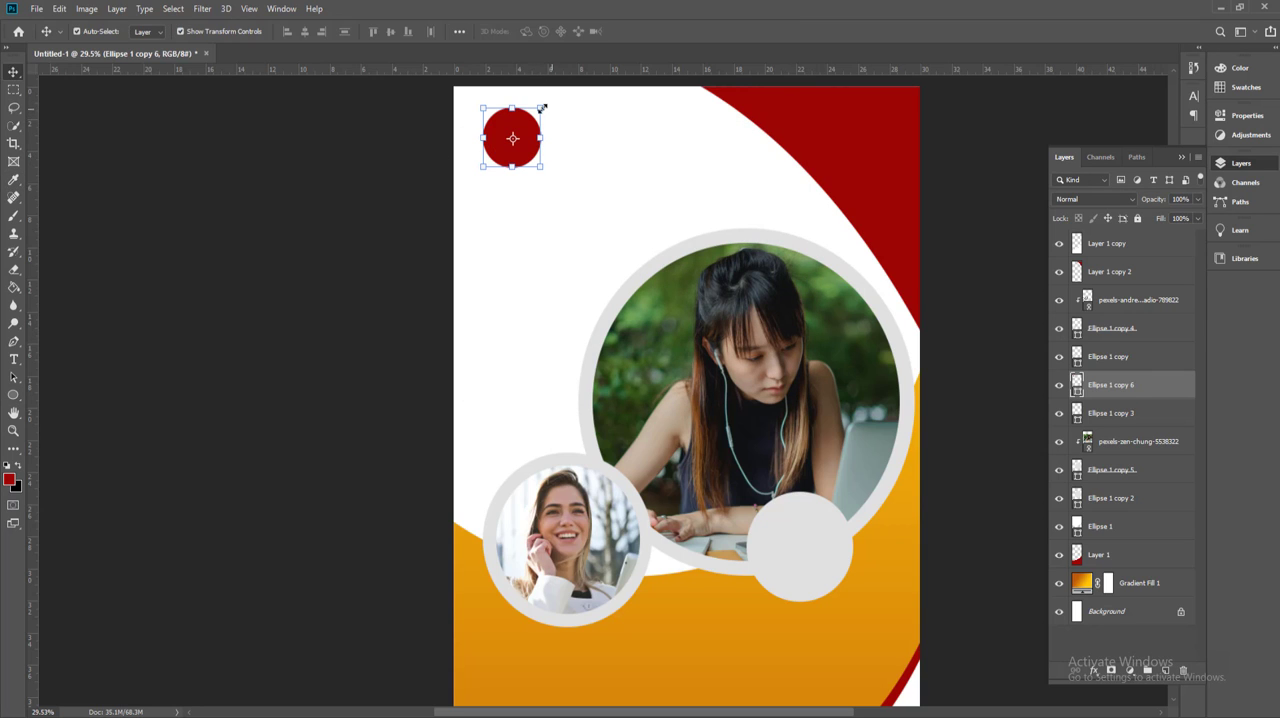
{"action": "left_click_drag", "start_coordinate": [540, 106], "coordinate": [536, 114]}
{"action": "key", "text": "Return"}
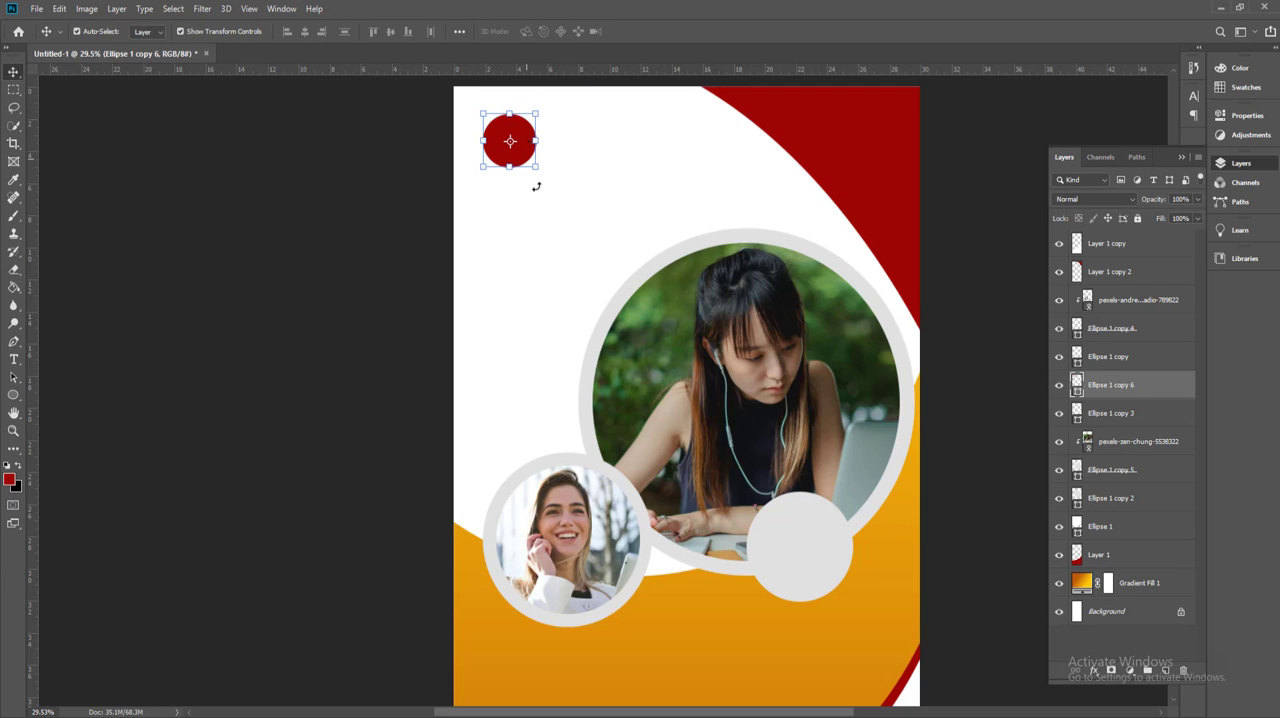
Step: Add the text "COMPANY NAME" in dark red Bebas to the right of the small red circle
{"action": "left_click", "coordinate": [15, 361]}
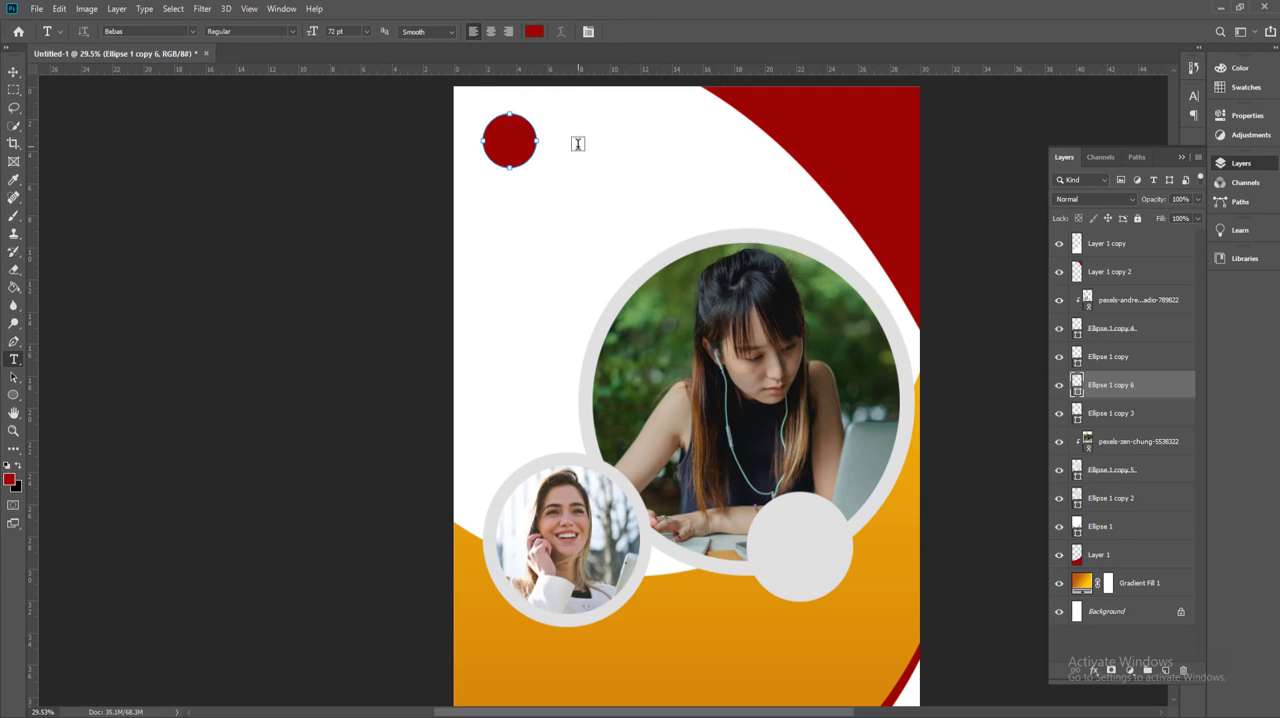
{"action": "left_click", "coordinate": [578, 144]}
{"action": "type", "text": "COMP"}
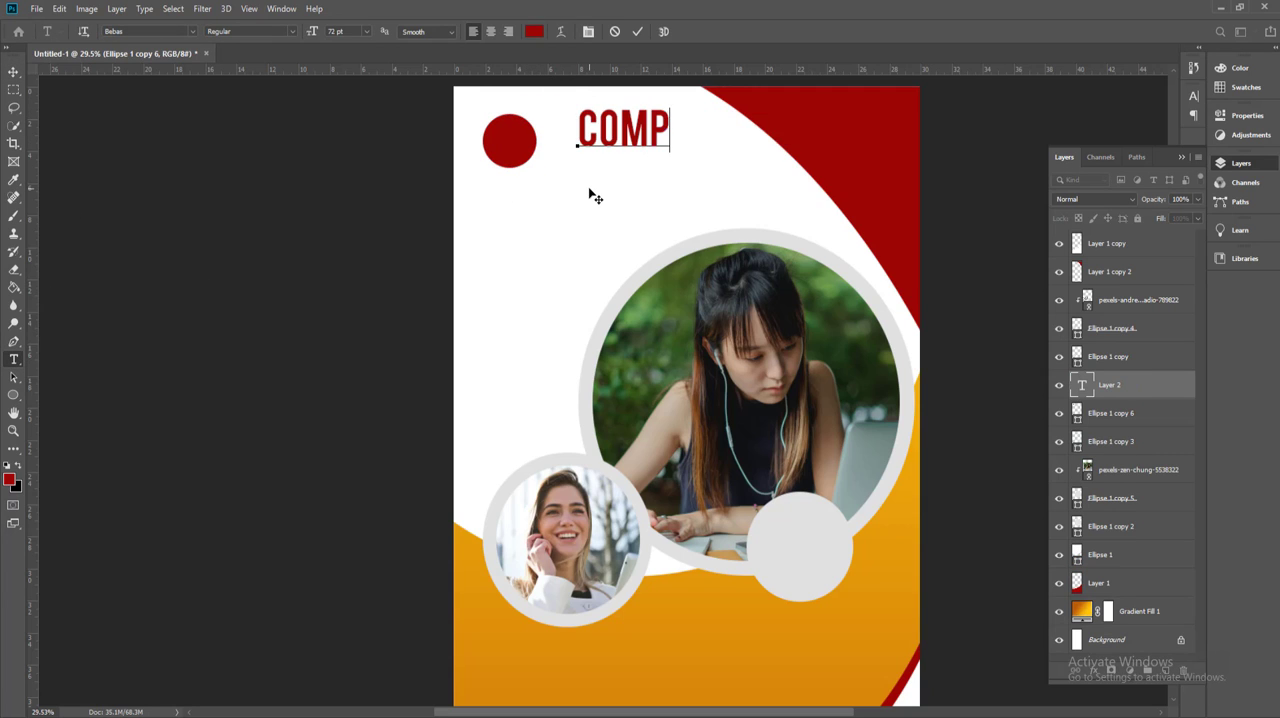
{"action": "type", "text": "ANY"}
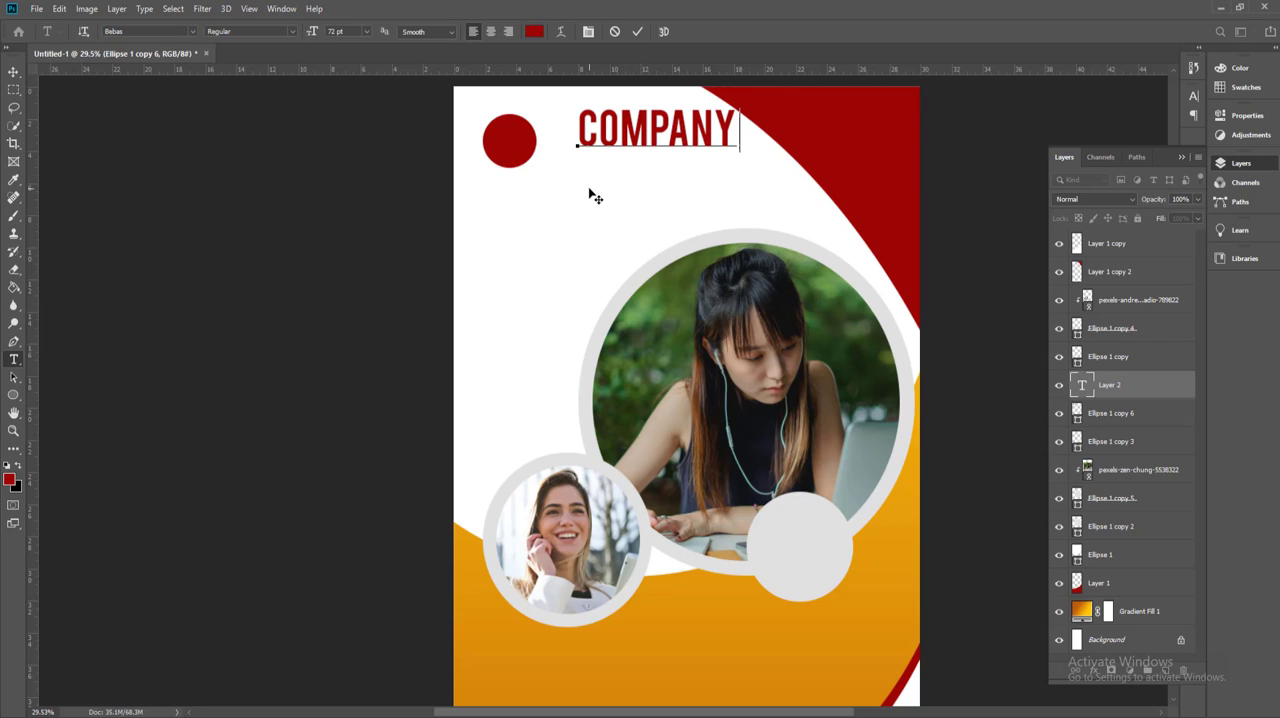
{"action": "type", "text": " LOG"}
{"action": "key", "text": "BackSpace"}
{"action": "key", "text": "BackSpace"}
{"action": "key", "text": "BackSpace"}
{"action": "type", "text": "NA"}
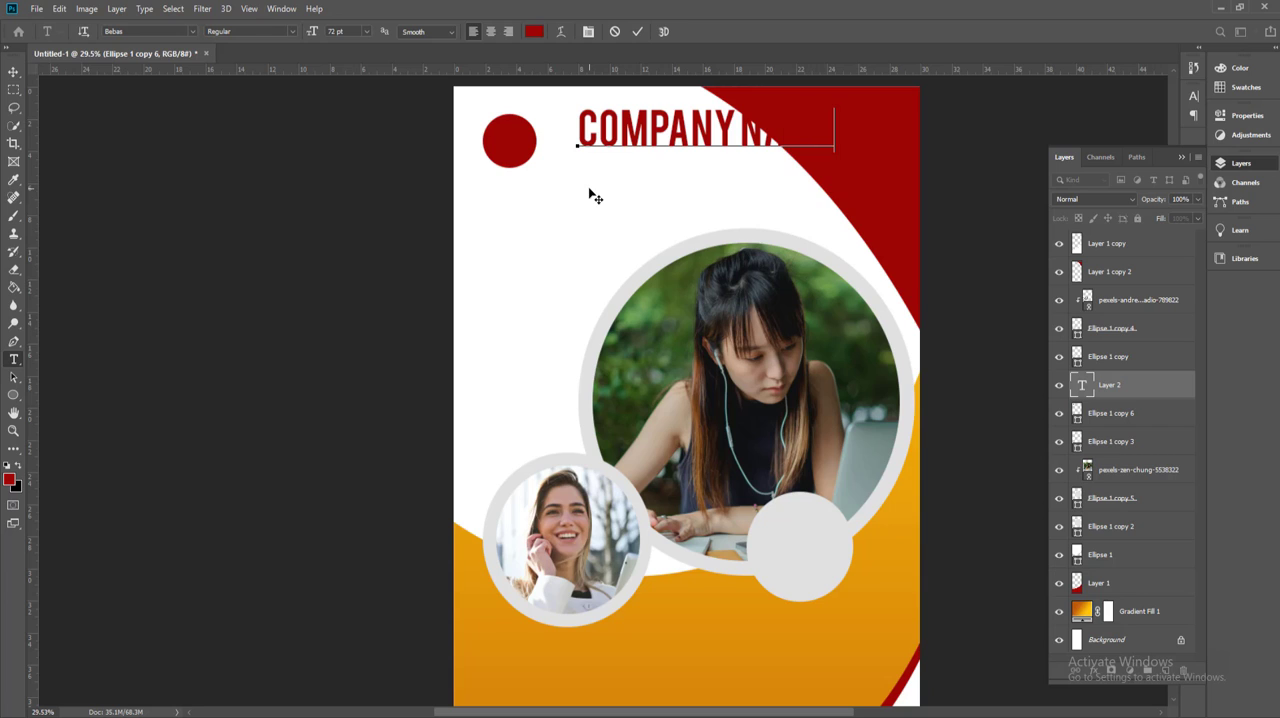
Step: Set the "COMPANY NAME" text size to 45 pt and move the text closer to the red circle
{"action": "key", "text": "ctrl+a"}
{"action": "left_click_drag", "start_coordinate": [310, 35], "coordinate": [289, 37]}
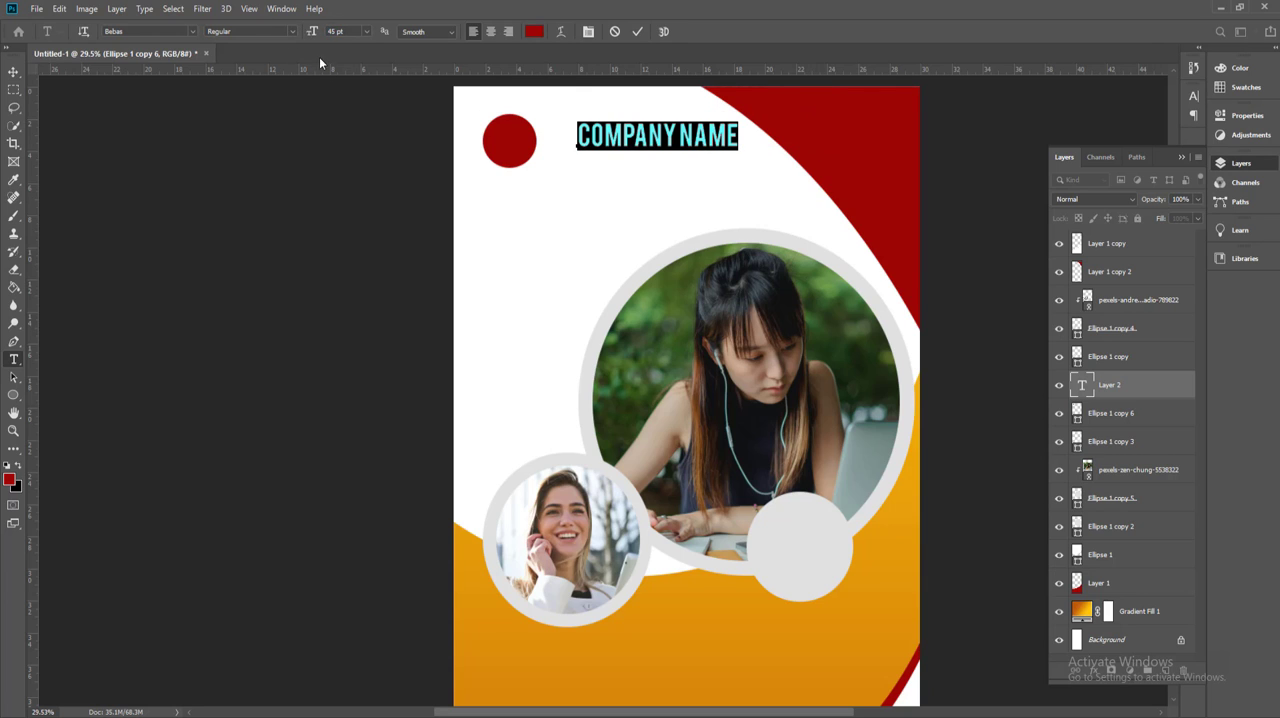
{"action": "left_click", "coordinate": [13, 72]}
{"action": "scroll", "coordinate": [474, 243], "scroll_direction": "up", "scroll_amount": 3}
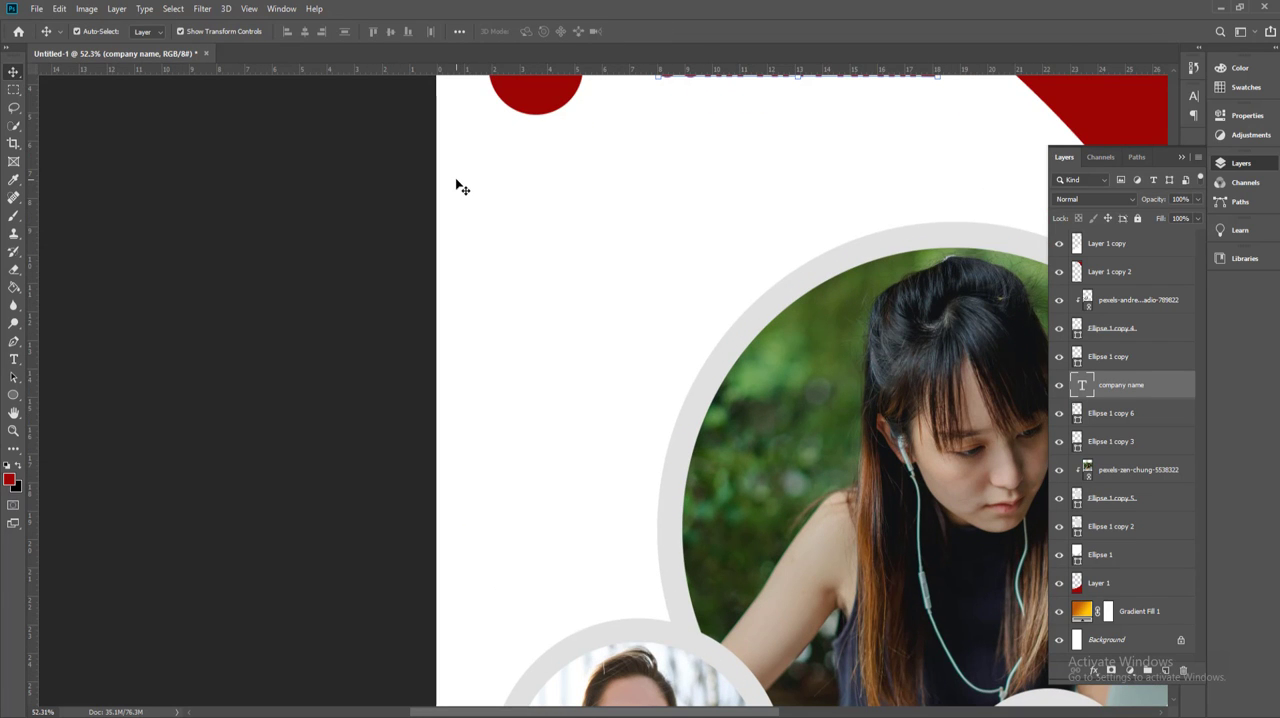
{"action": "left_click_drag", "start_coordinate": [651, 171], "coordinate": [583, 363]}
{"action": "left_click_drag", "start_coordinate": [617, 258], "coordinate": [565, 258]}
Step: Set the "COMPANY NAME" text size to 36 pt
{"action": "double_click", "coordinate": [700, 252]}
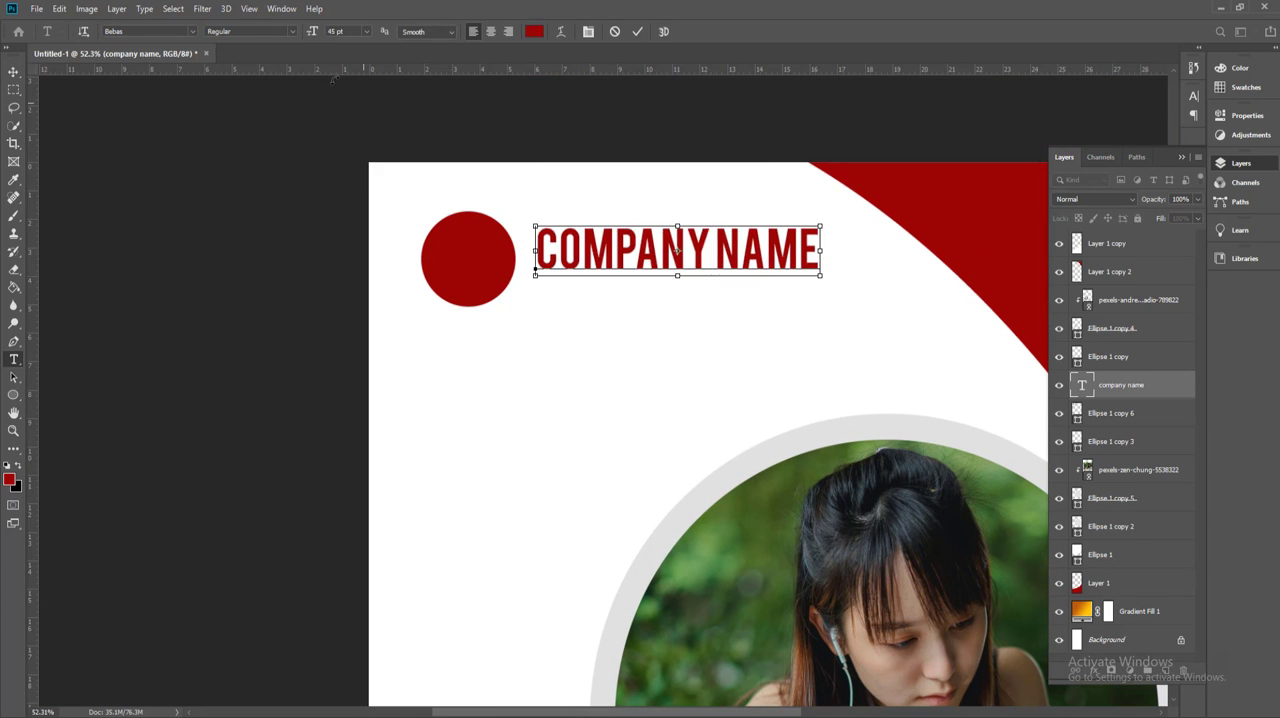
{"action": "key", "text": "ctrl+a"}
{"action": "left_click", "coordinate": [13, 72]}
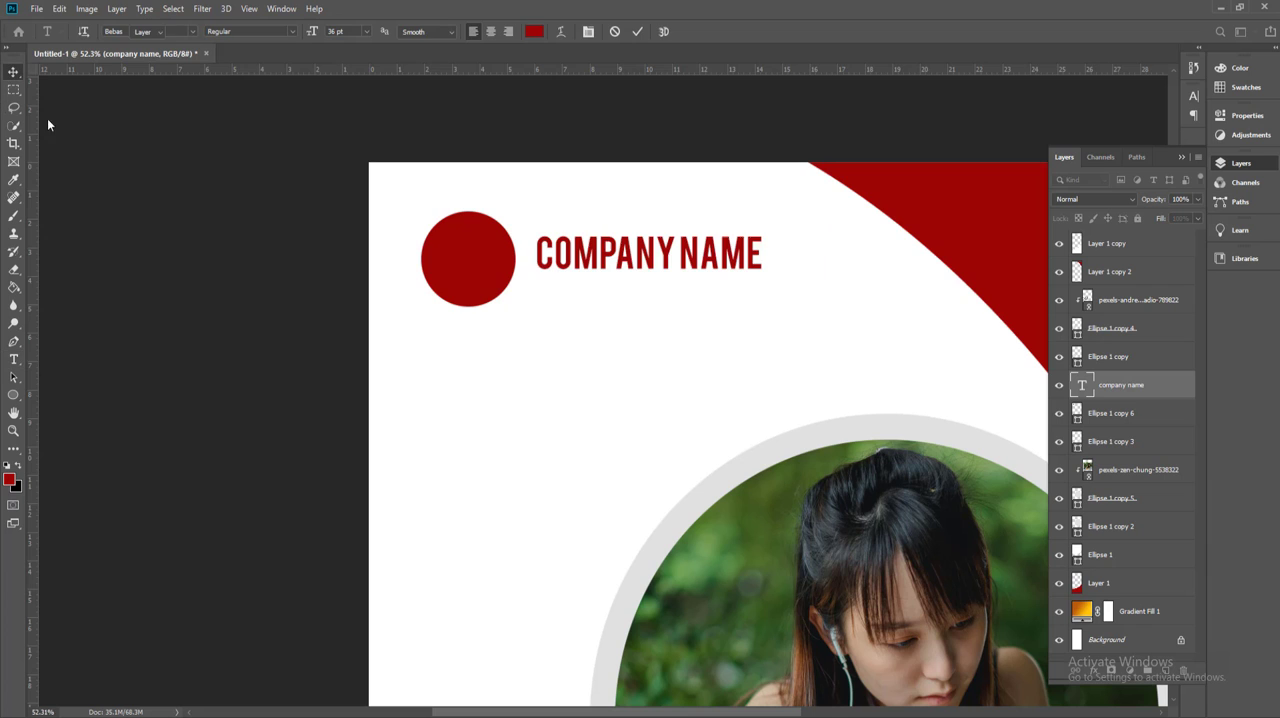
{"action": "left_click", "coordinate": [180, 222]}
Step: Duplicate the "COMPANY NAME" text directly below and replace the copy's wording with "YOUR SLOGAN GOES HERE"
{"action": "left_click_drag", "start_coordinate": [604, 258], "coordinate": [604, 305]}
{"action": "double_click", "coordinate": [604, 300]}
{"action": "key", "text": "ctrl+a"}
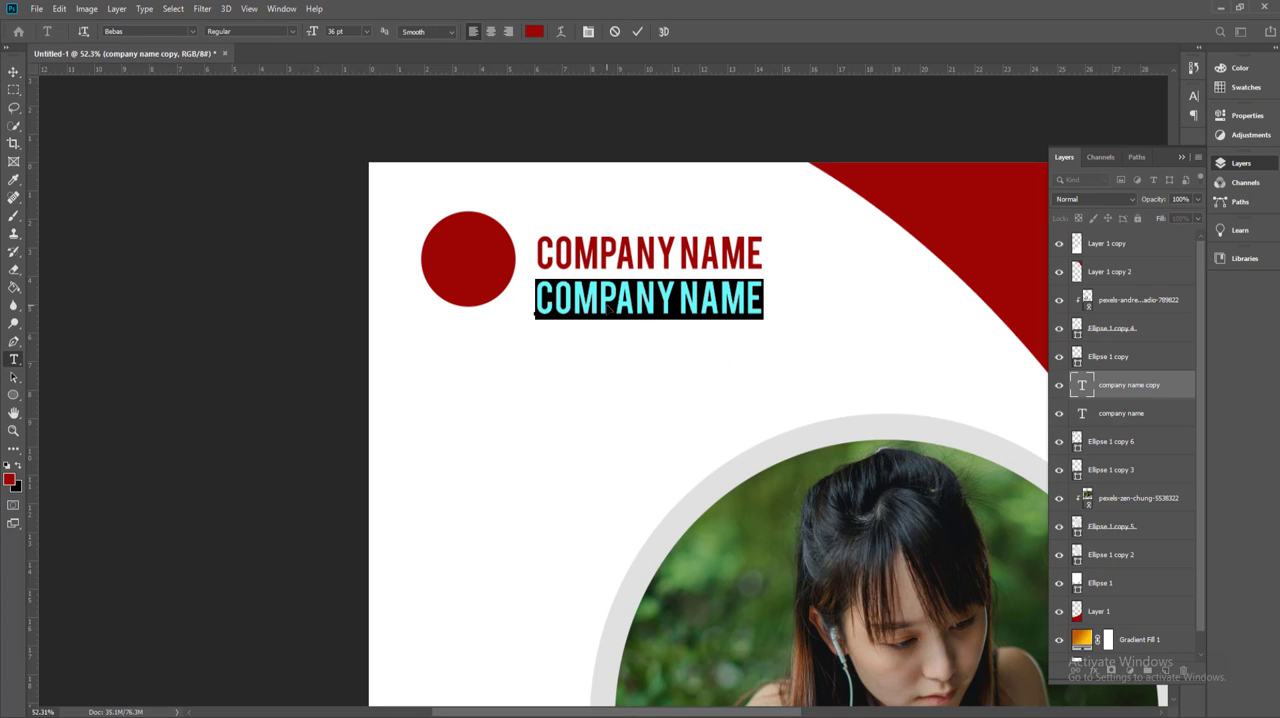
{"action": "type", "text": "YOUR"}
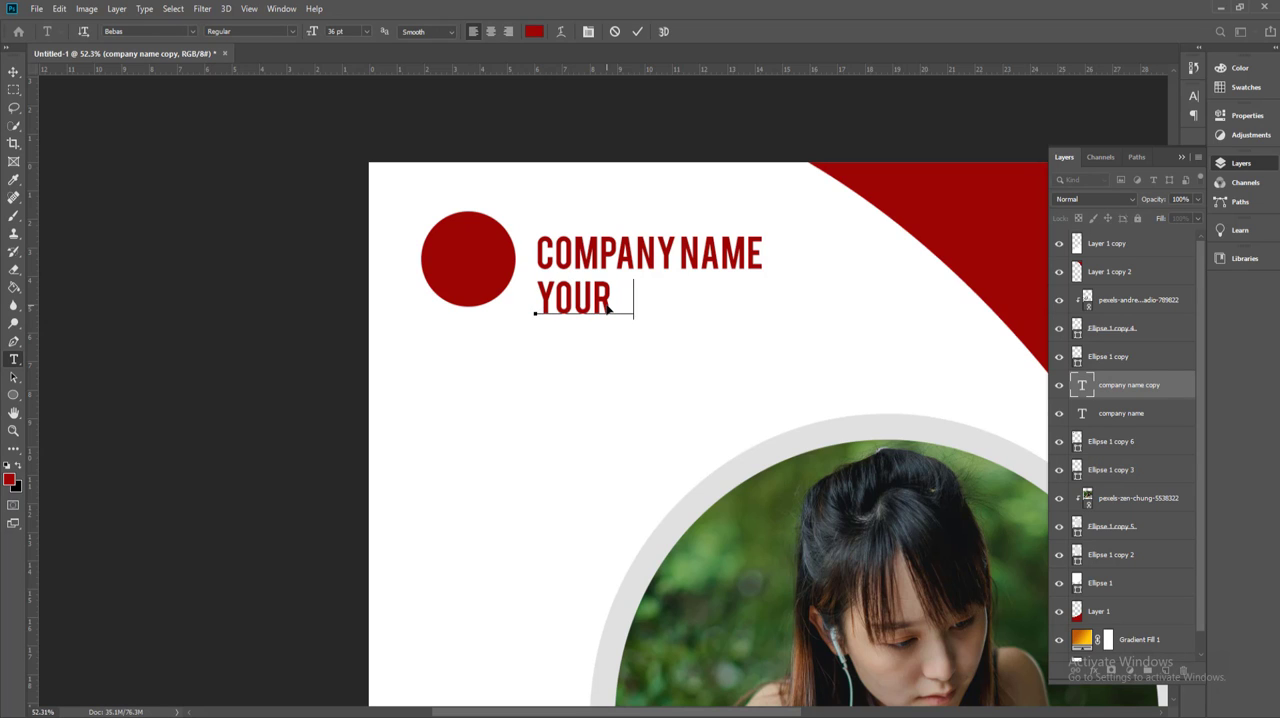
{"action": "type", "text": " SLOGAN GO"}
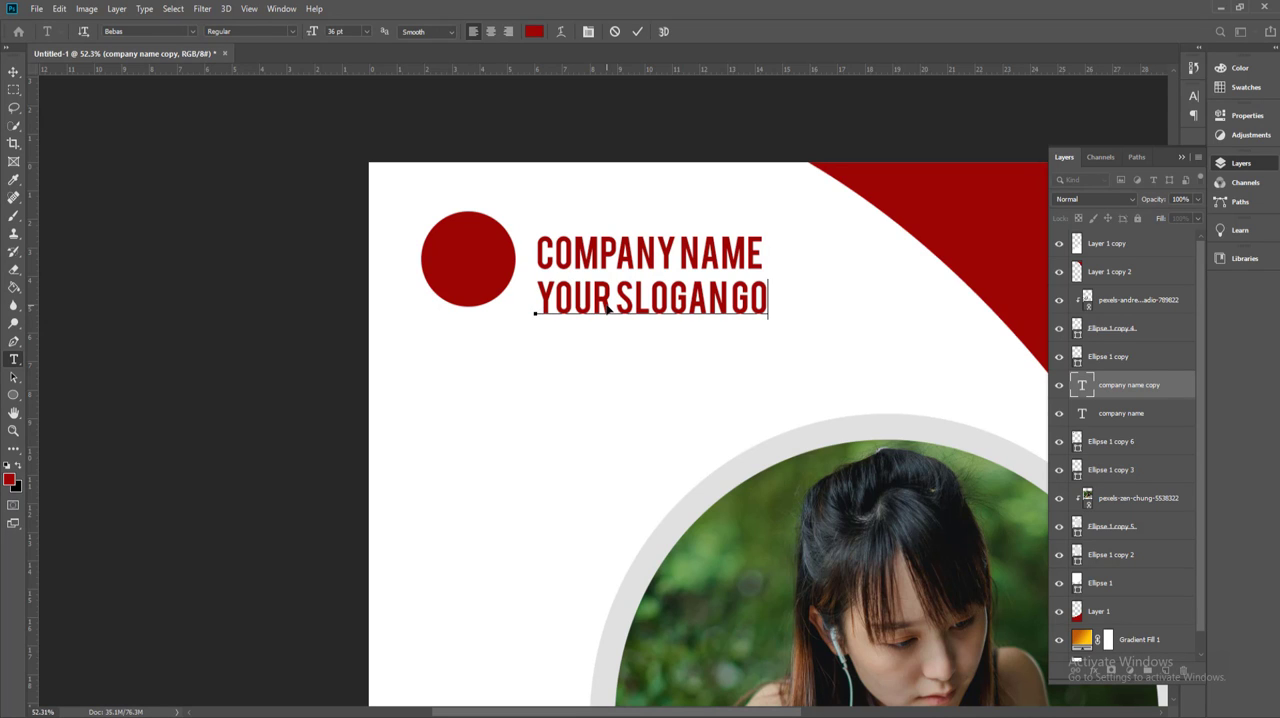
{"action": "type", "text": "ES HERE"}
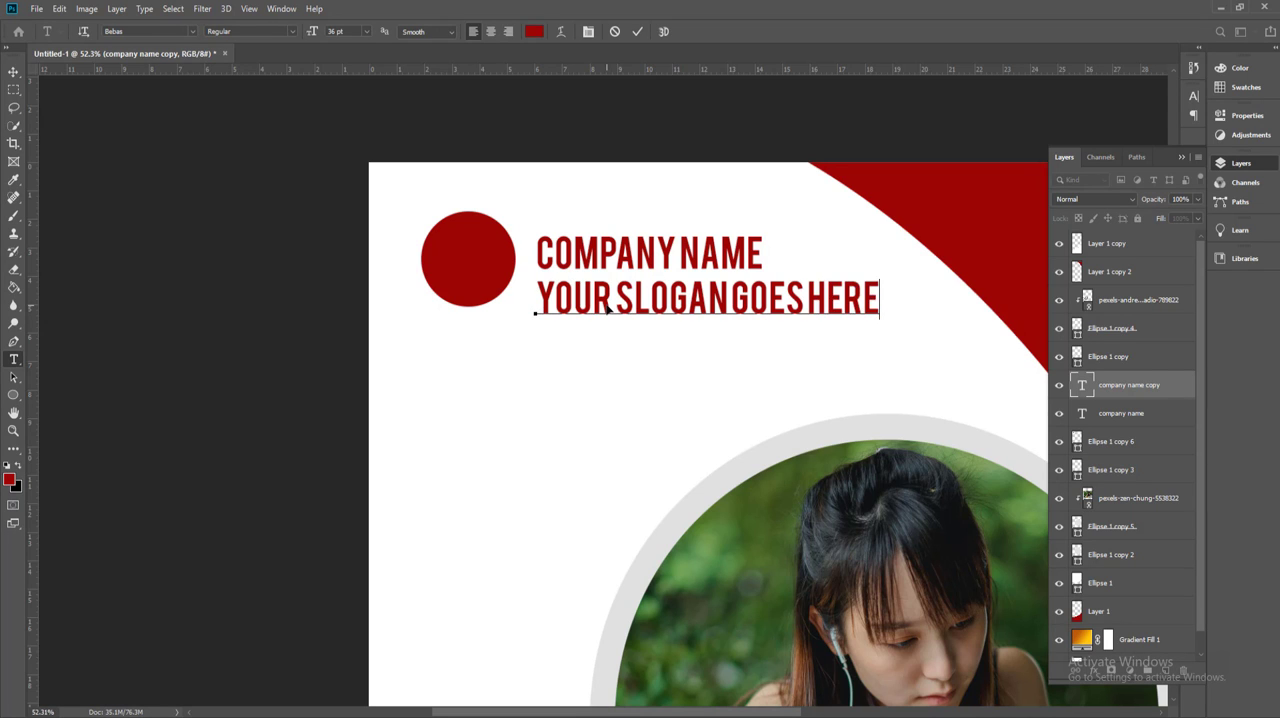
Step: Change the font of the "YOUR SLOGAN GOES HERE" text to Bebas Neue in the Book style
{"action": "key", "text": "ctrl+a"}
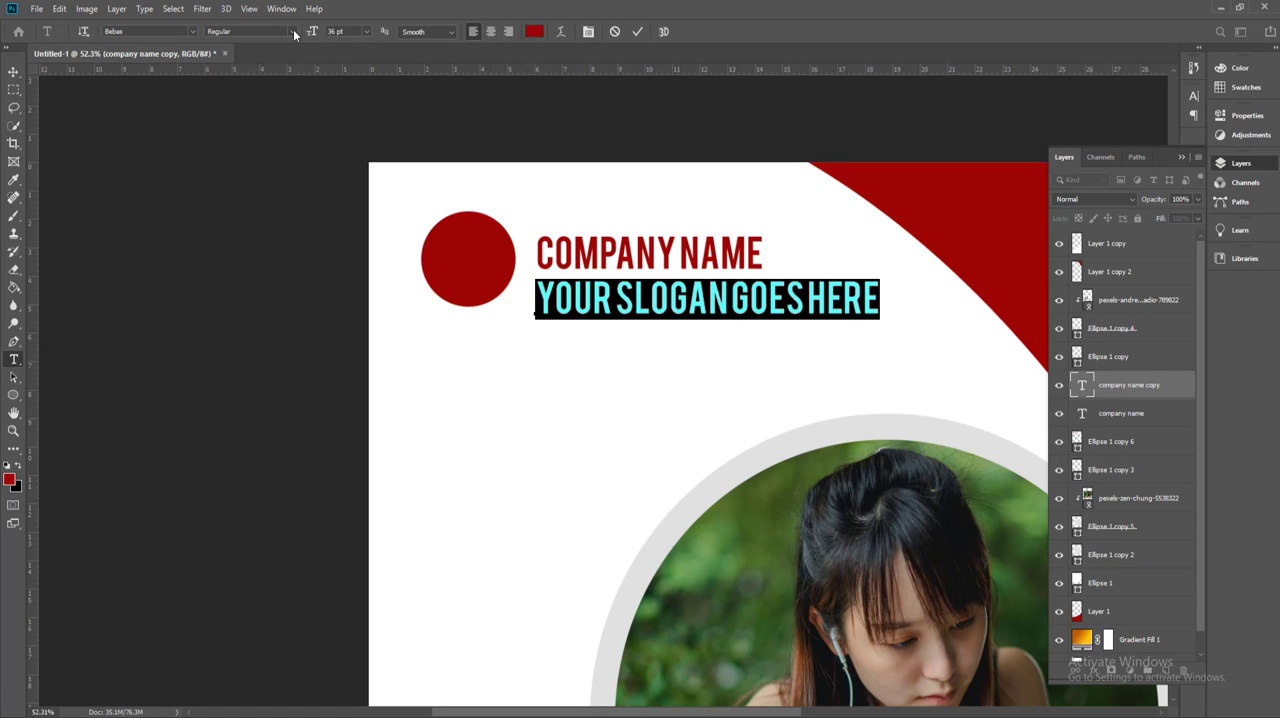
{"action": "type", "text": "beba"}
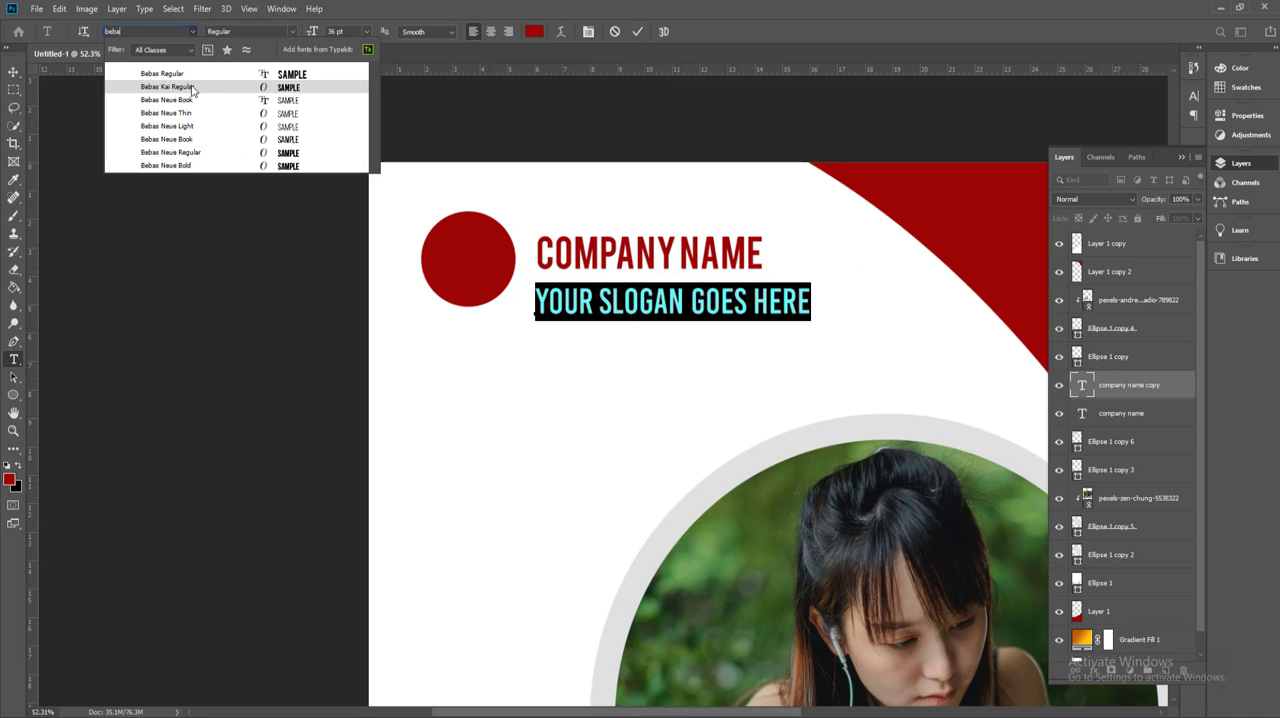
{"action": "left_click", "coordinate": [189, 112]}
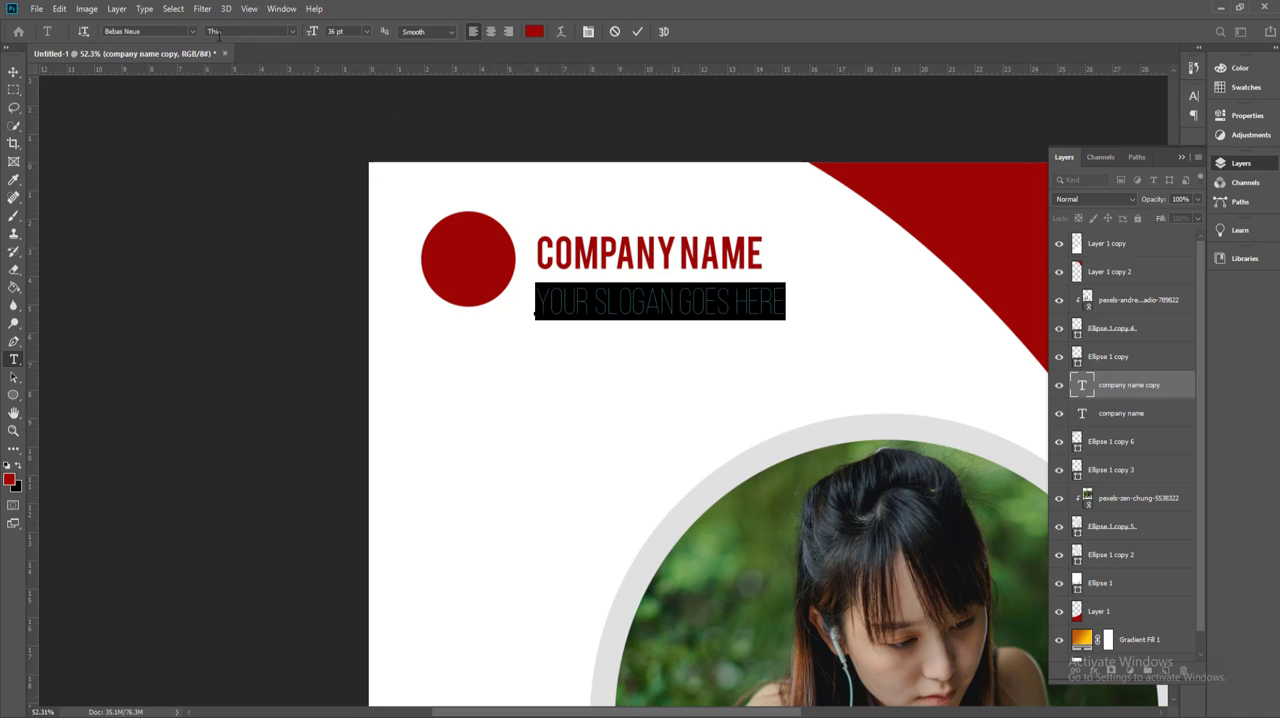
{"action": "left_click", "coordinate": [293, 32]}
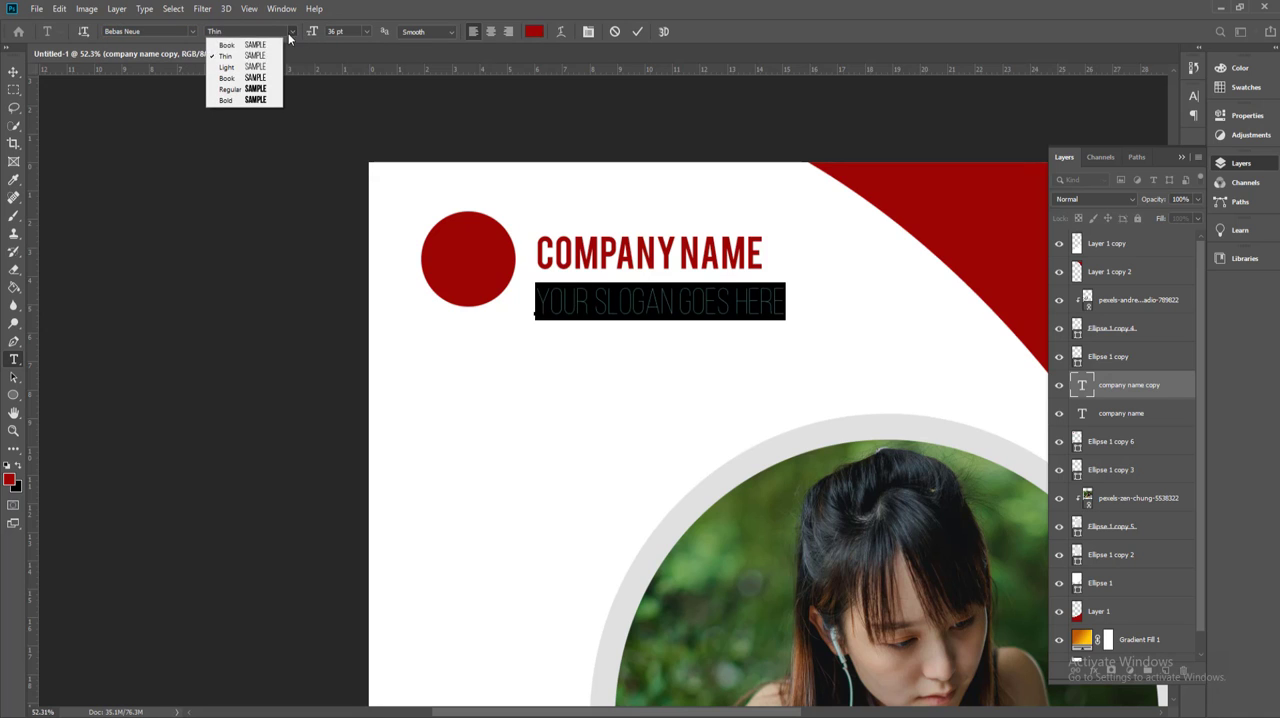
{"action": "left_click", "coordinate": [240, 67]}
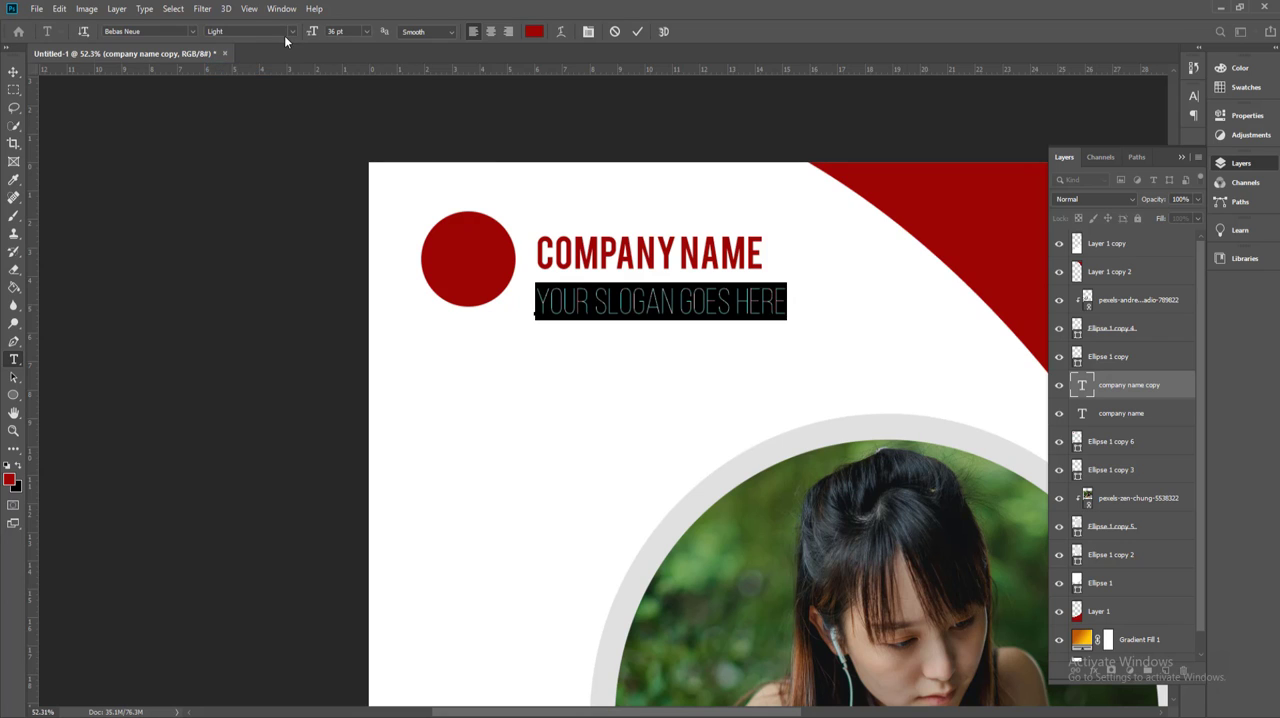
{"action": "left_click", "coordinate": [290, 32]}
{"action": "left_click", "coordinate": [250, 81]}
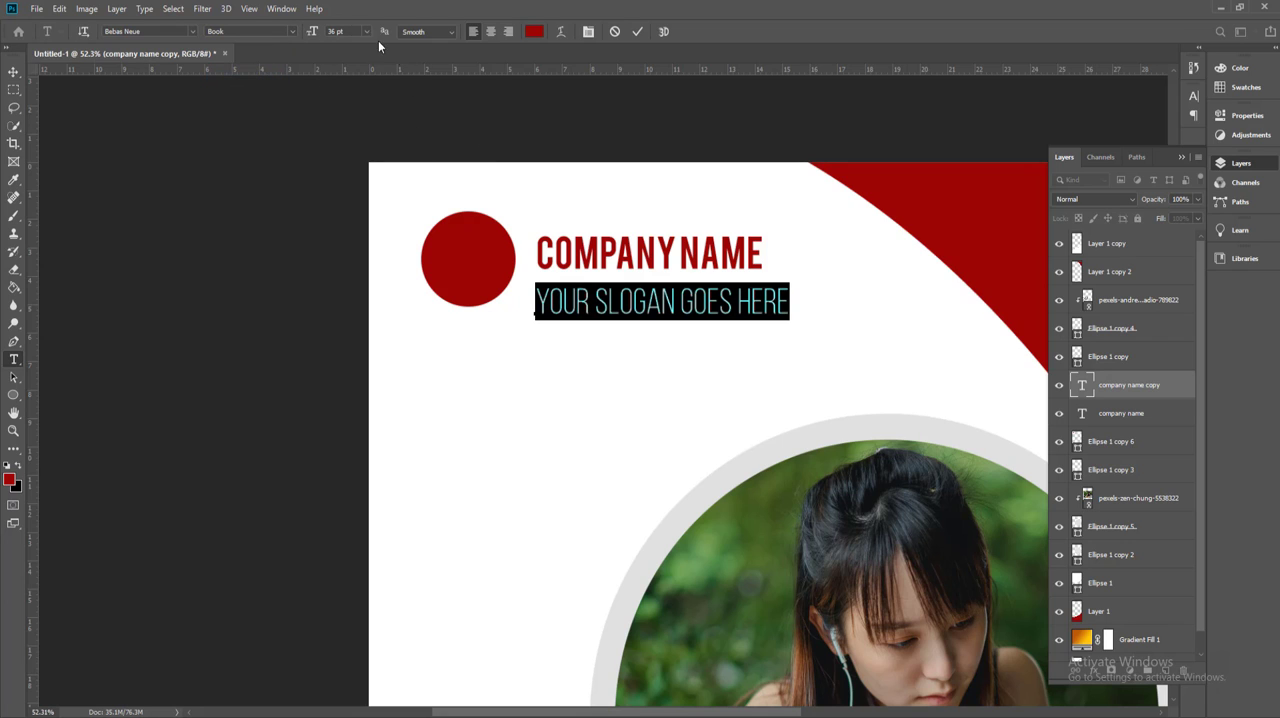
Step: Set the slogan text to 28 pt with 50 tracking and move it up closer beneath "COMPANY NAME"
{"action": "left_click_drag", "start_coordinate": [313, 32], "coordinate": [311, 32]}
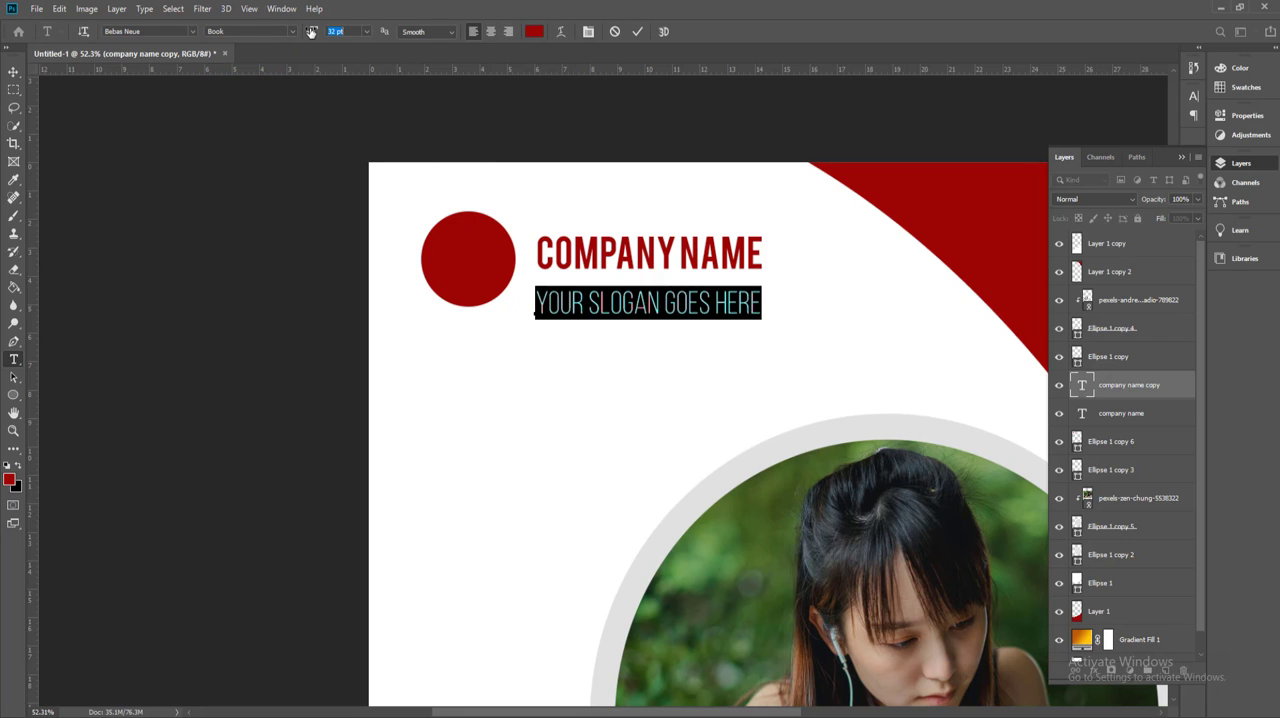
{"action": "left_click", "coordinate": [587, 32]}
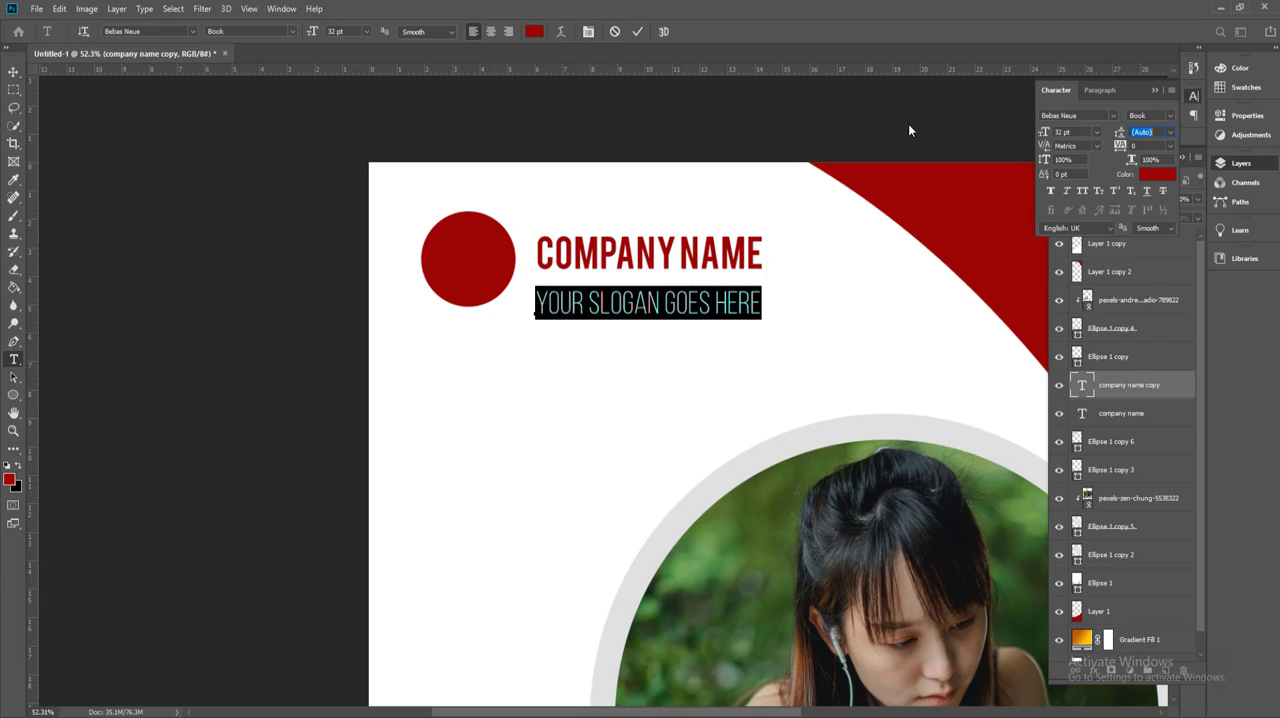
{"action": "left_click", "coordinate": [1170, 147]}
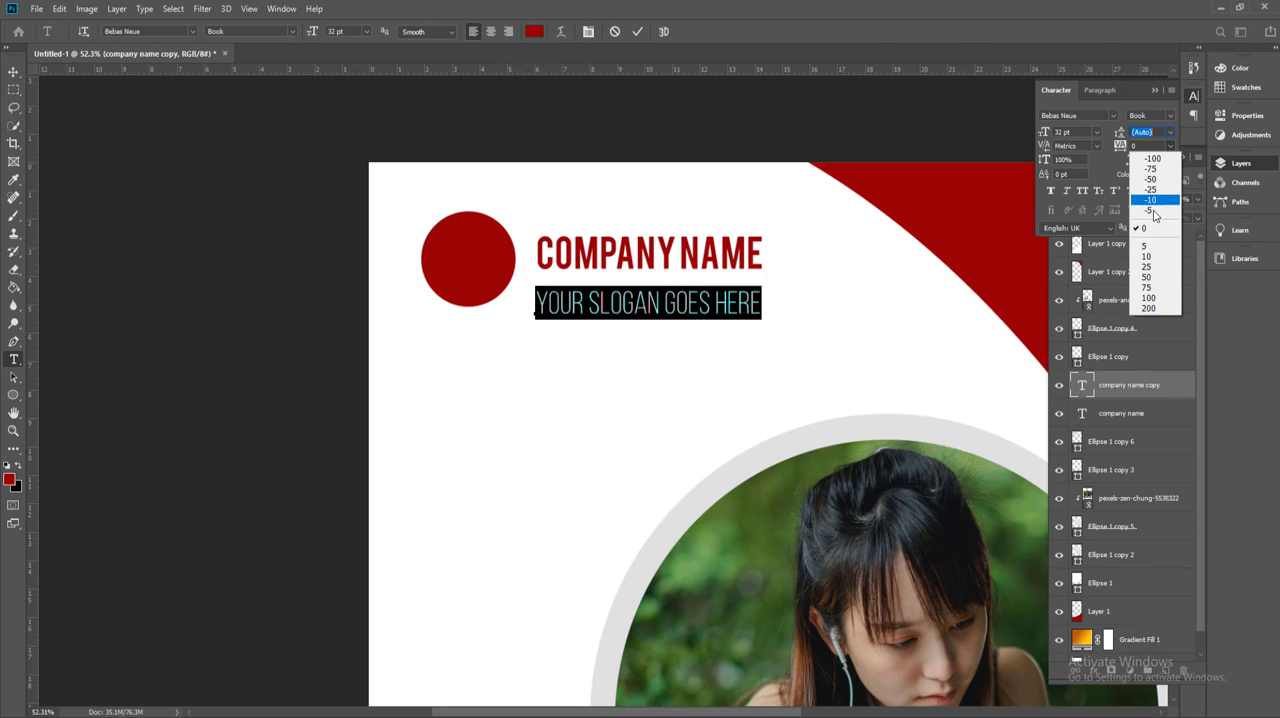
{"action": "left_click", "coordinate": [1153, 281]}
{"action": "left_click_drag", "start_coordinate": [313, 32], "coordinate": [306, 32]}
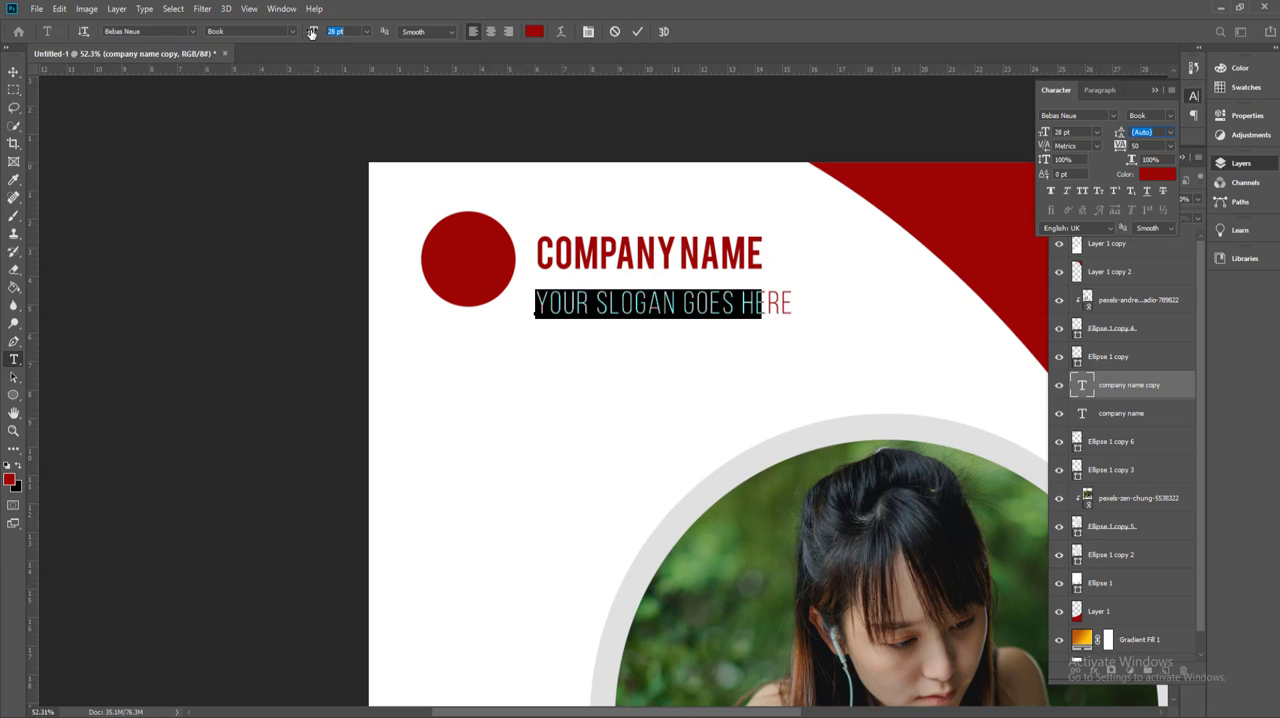
{"action": "left_click", "coordinate": [12, 76]}
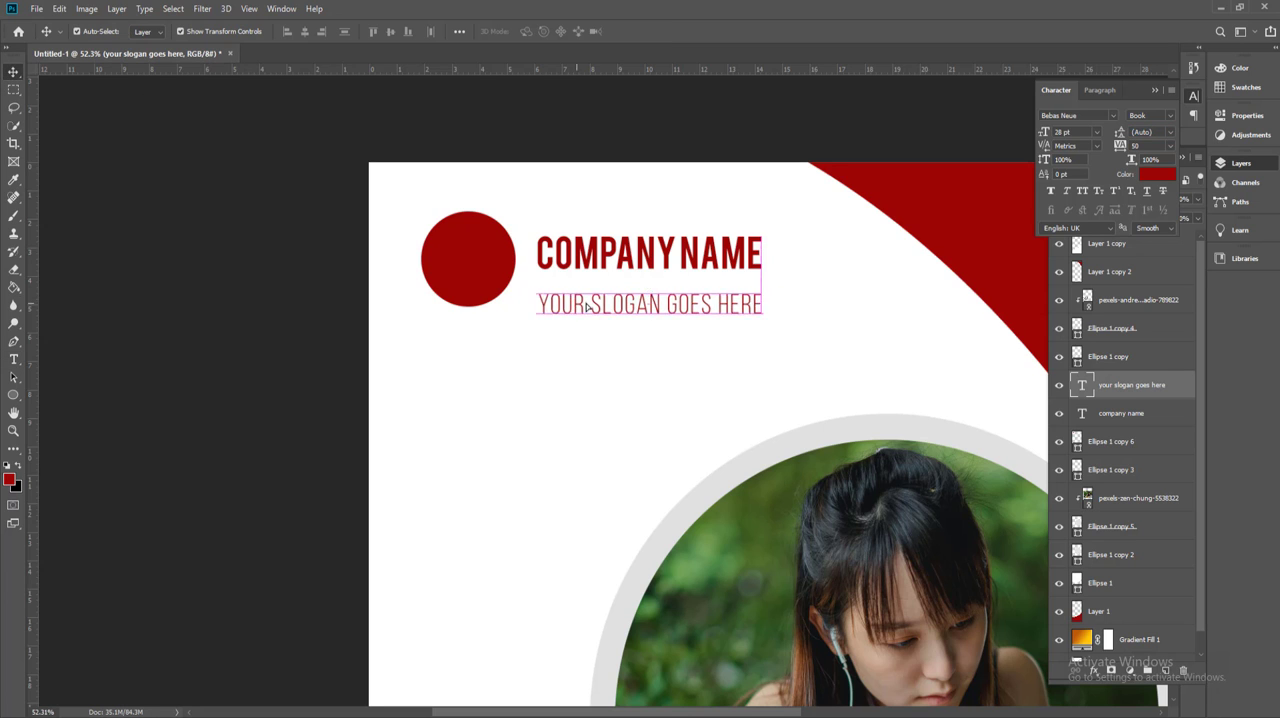
{"action": "left_click_drag", "start_coordinate": [572, 307], "coordinate": [489, 248]}
Step: Duplicate the "COMPANY NAME" text over the small red circle and replace the copy's wording with "C"
{"action": "left_click", "coordinate": [583, 251]}
{"action": "double_click", "coordinate": [517, 254]}
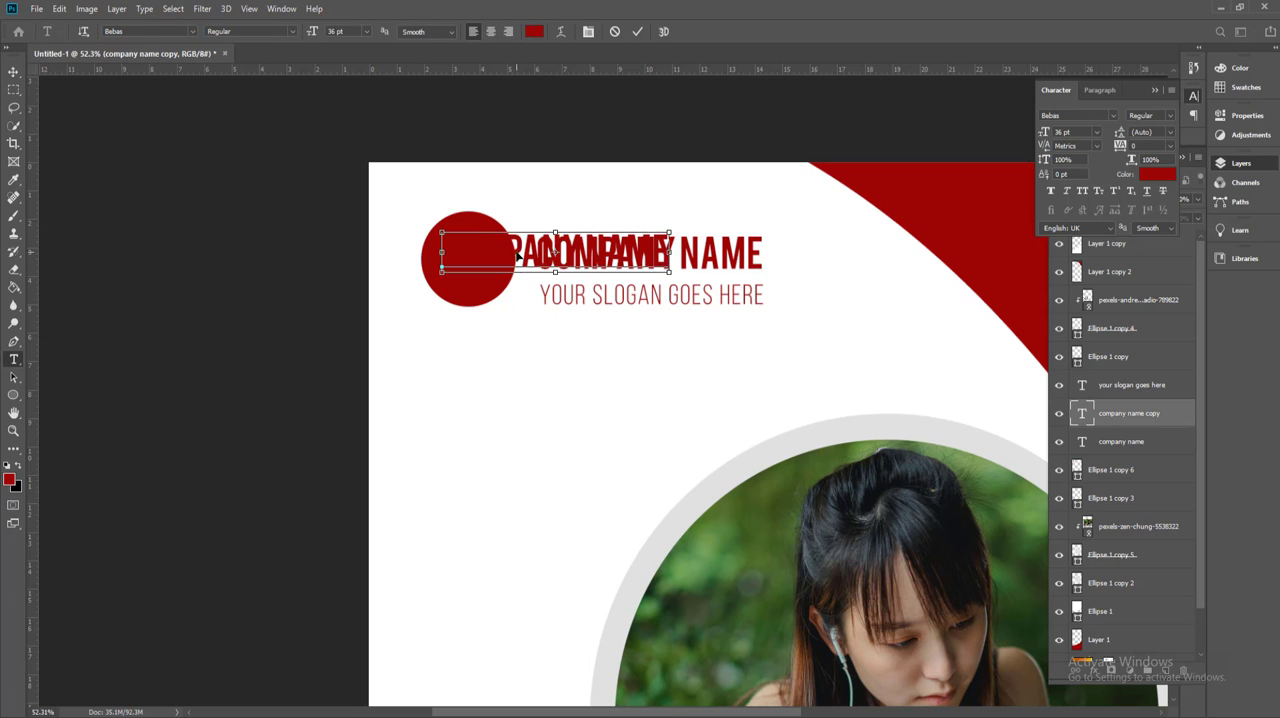
{"action": "key", "text": "ctrl+a"}
{"action": "type", "text": "c"}
{"action": "key", "text": "ctrl+a"}
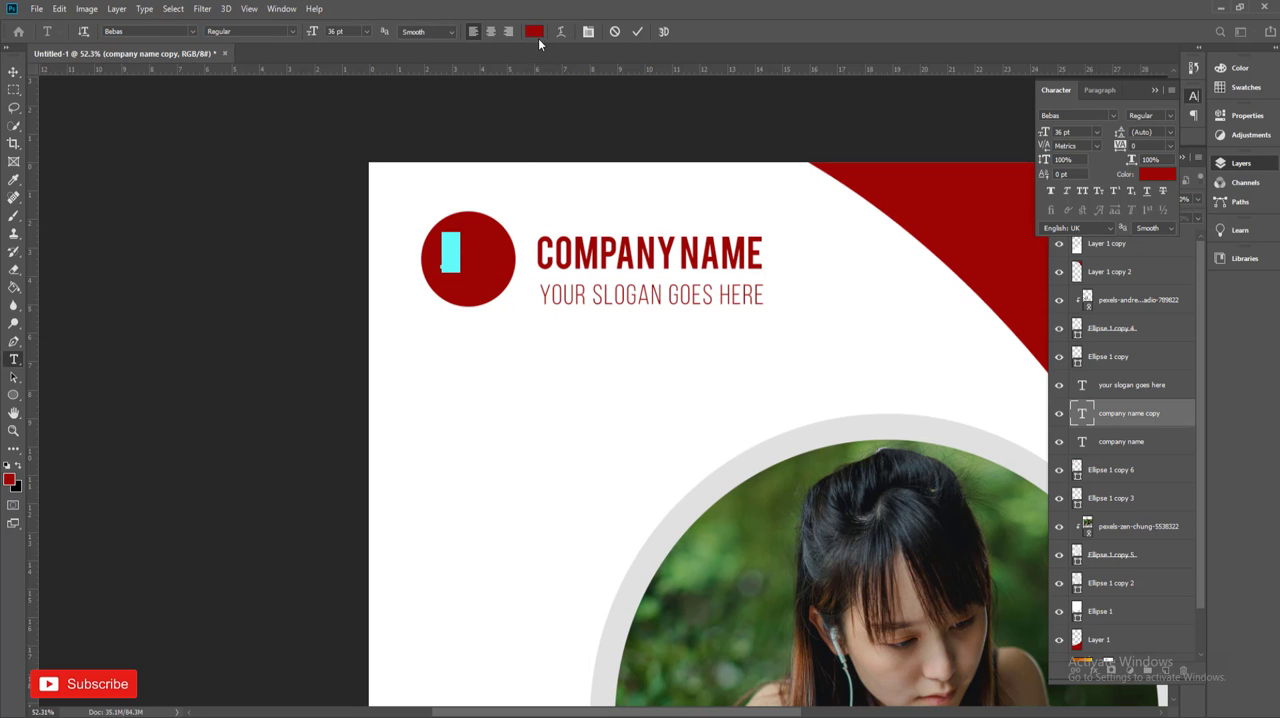
Step: Color the letter "C" white and enlarge it to 68 pt
{"action": "left_click", "coordinate": [536, 34]}
{"action": "left_click_drag", "start_coordinate": [599, 259], "coordinate": [443, 134]}
{"action": "left_click", "coordinate": [768, 162]}
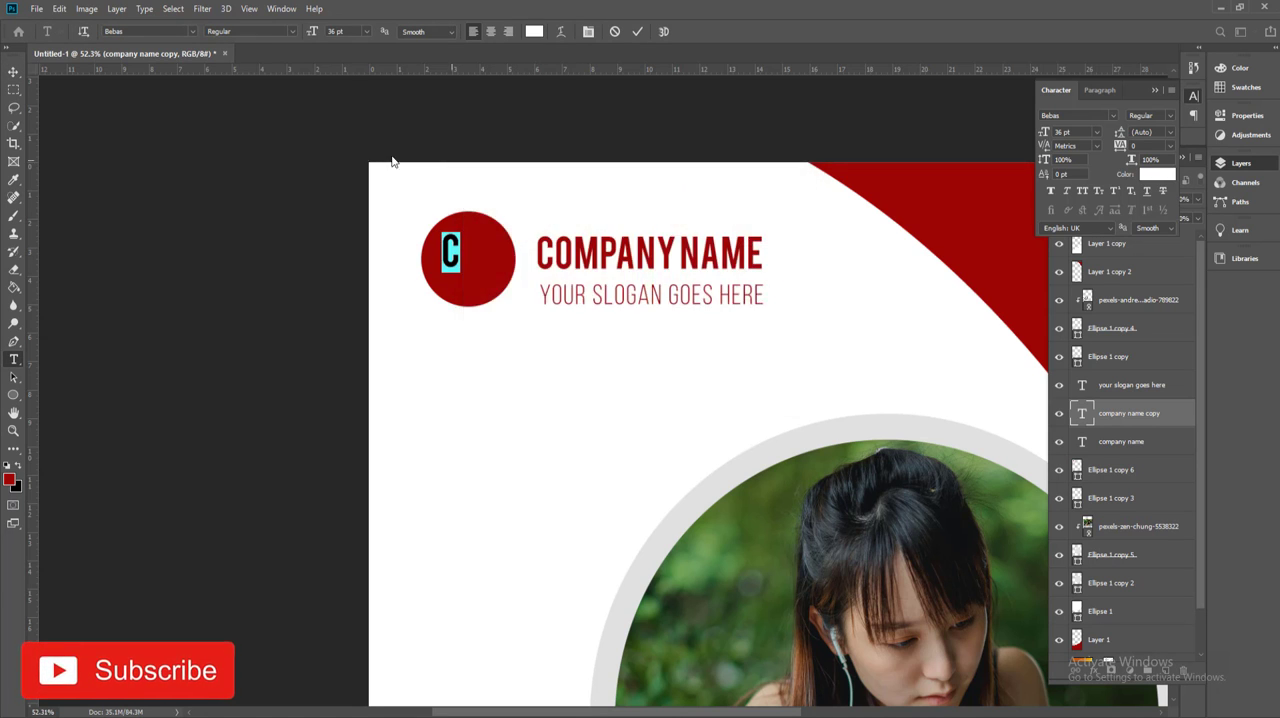
{"action": "left_click_drag", "start_coordinate": [310, 35], "coordinate": [344, 35]}
{"action": "left_click", "coordinate": [15, 74]}
Step: Center the white "C" horizontally and vertically within the small red circle
{"action": "scroll", "coordinate": [476, 292], "scroll_direction": "up", "scroll_amount": 2}
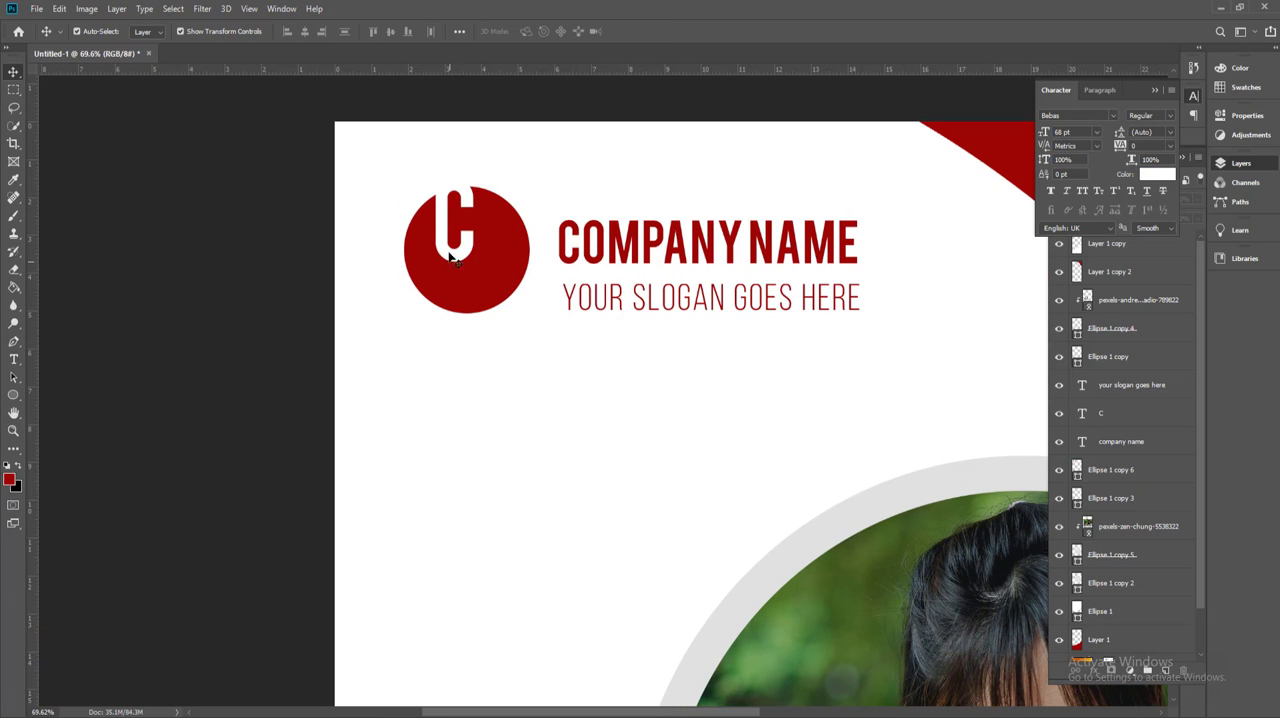
{"action": "left_click", "coordinate": [425, 269], "text": "shift"}
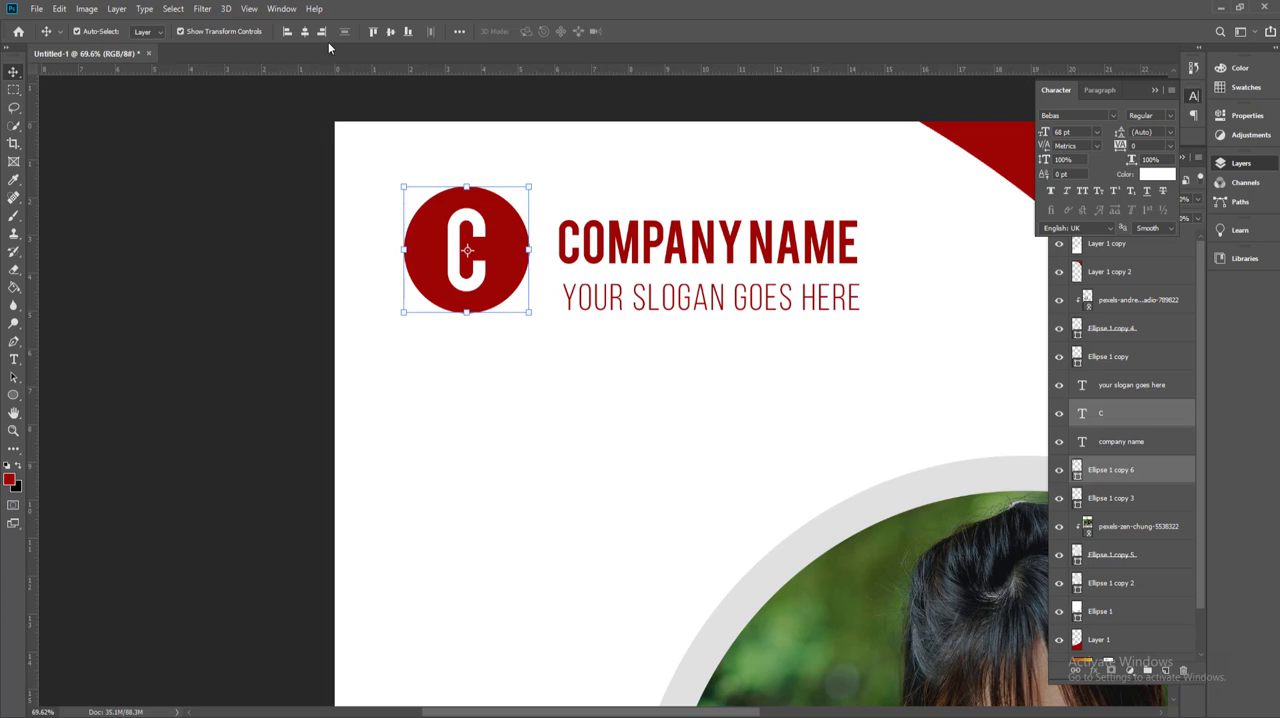
{"action": "key", "text": "ctrl+0"}
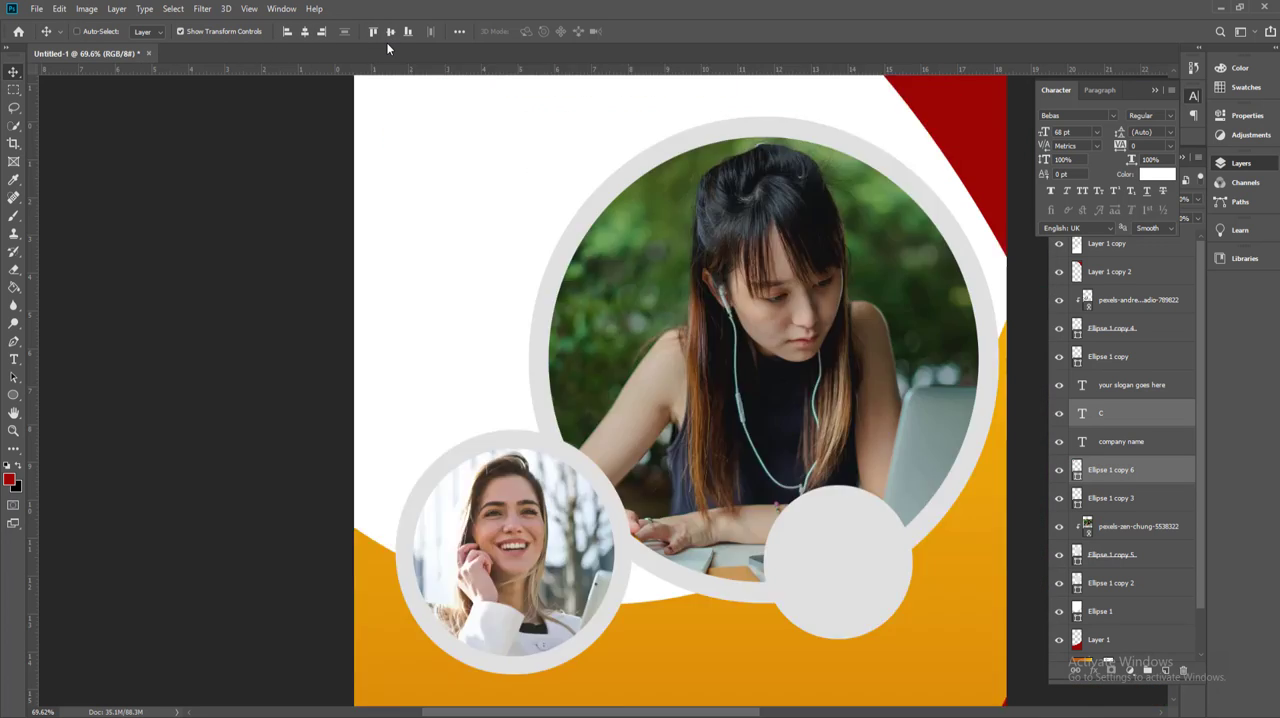
{"action": "left_click", "coordinate": [391, 143]}
Step: Try to group the curved background shapes and send the group behind the other layers, and undo it
{"action": "scroll", "coordinate": [528, 217], "scroll_direction": "up", "scroll_amount": 2}
{"action": "left_click_drag", "start_coordinate": [566, 240], "coordinate": [564, 302]}
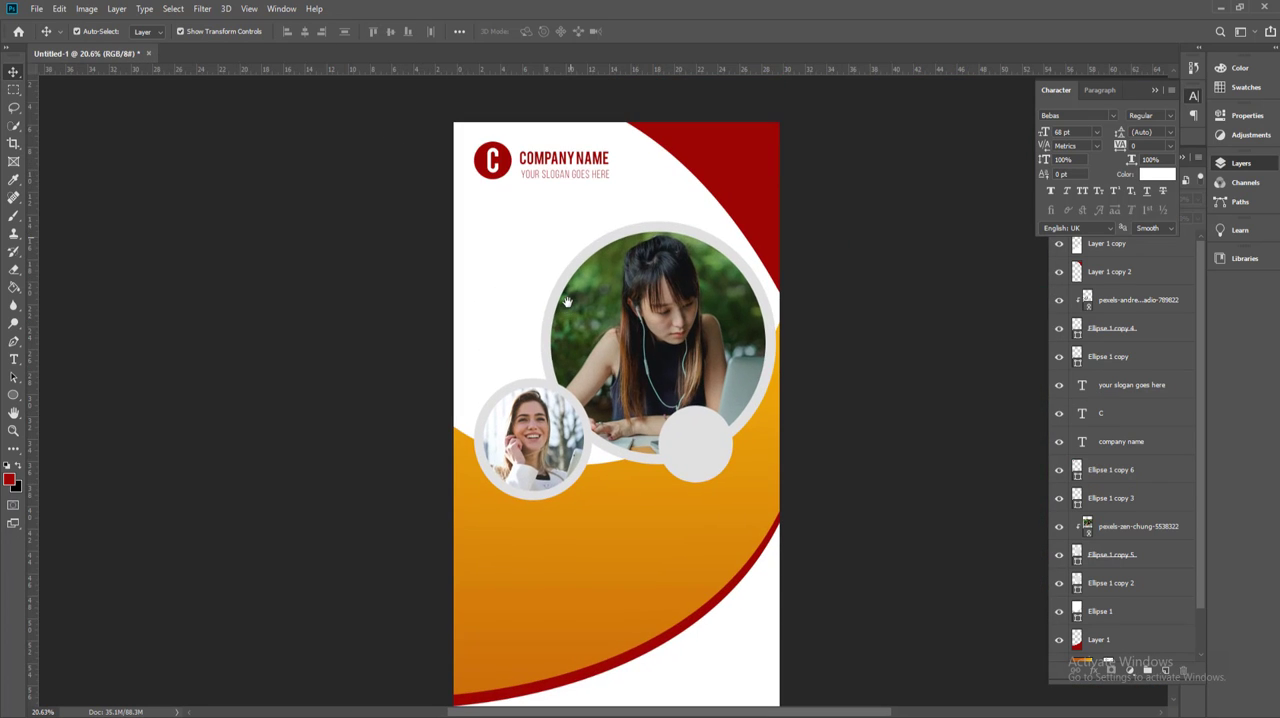
{"action": "left_click", "coordinate": [652, 508]}
{"action": "left_click_drag", "start_coordinate": [777, 472], "coordinate": [711, 420]}
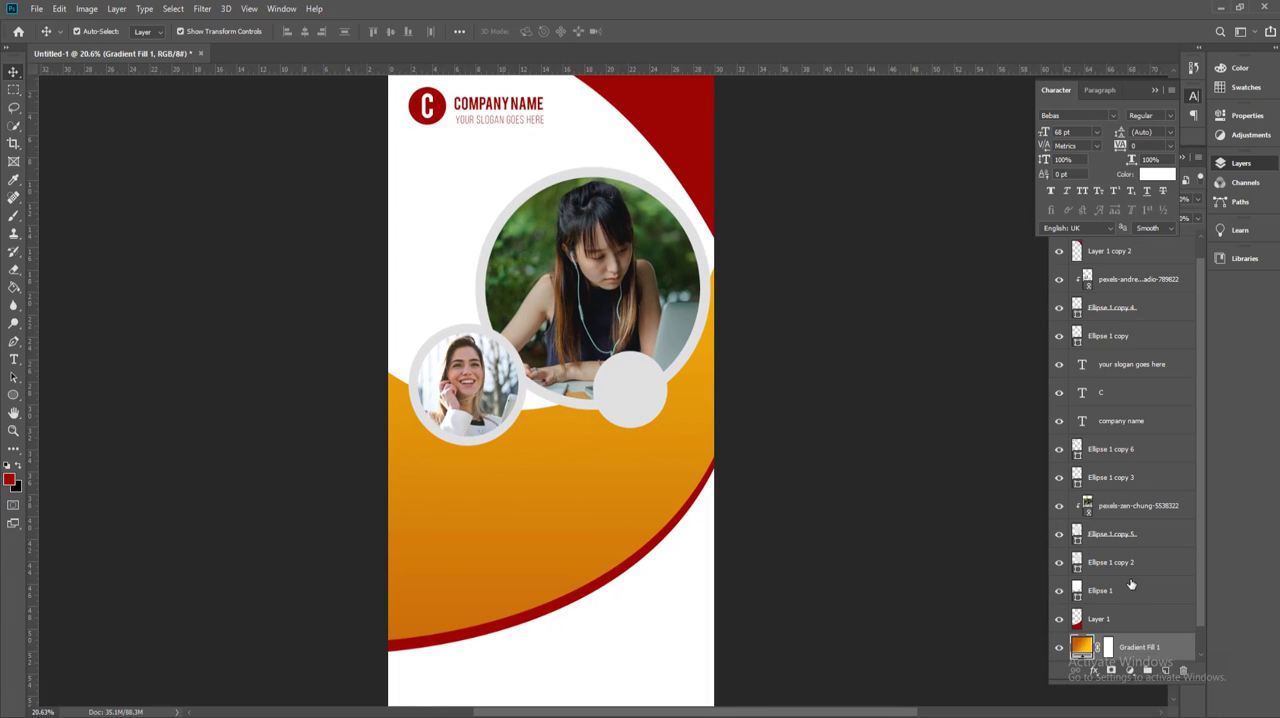
{"action": "left_click", "coordinate": [1084, 564]}
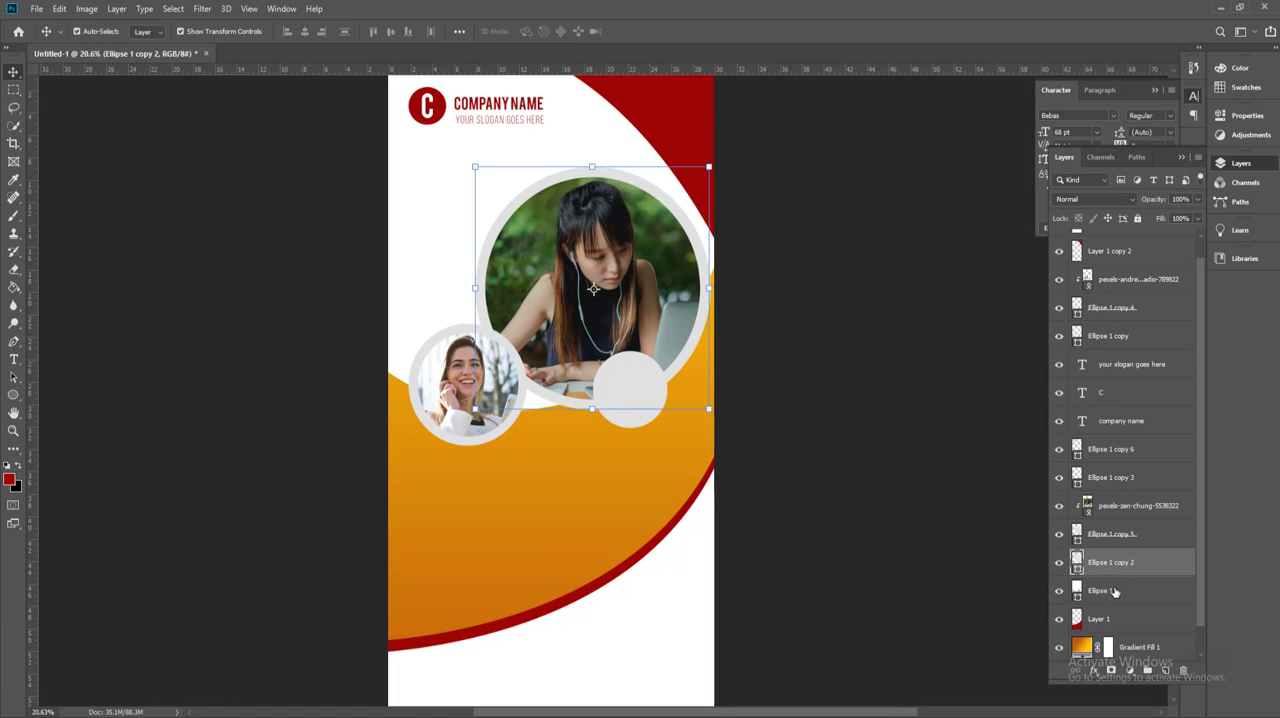
{"action": "left_click", "coordinate": [1115, 590]}
{"action": "scroll", "coordinate": [1114, 592], "scroll_direction": "down", "scroll_amount": 1}
{"action": "left_click", "coordinate": [1109, 596]}
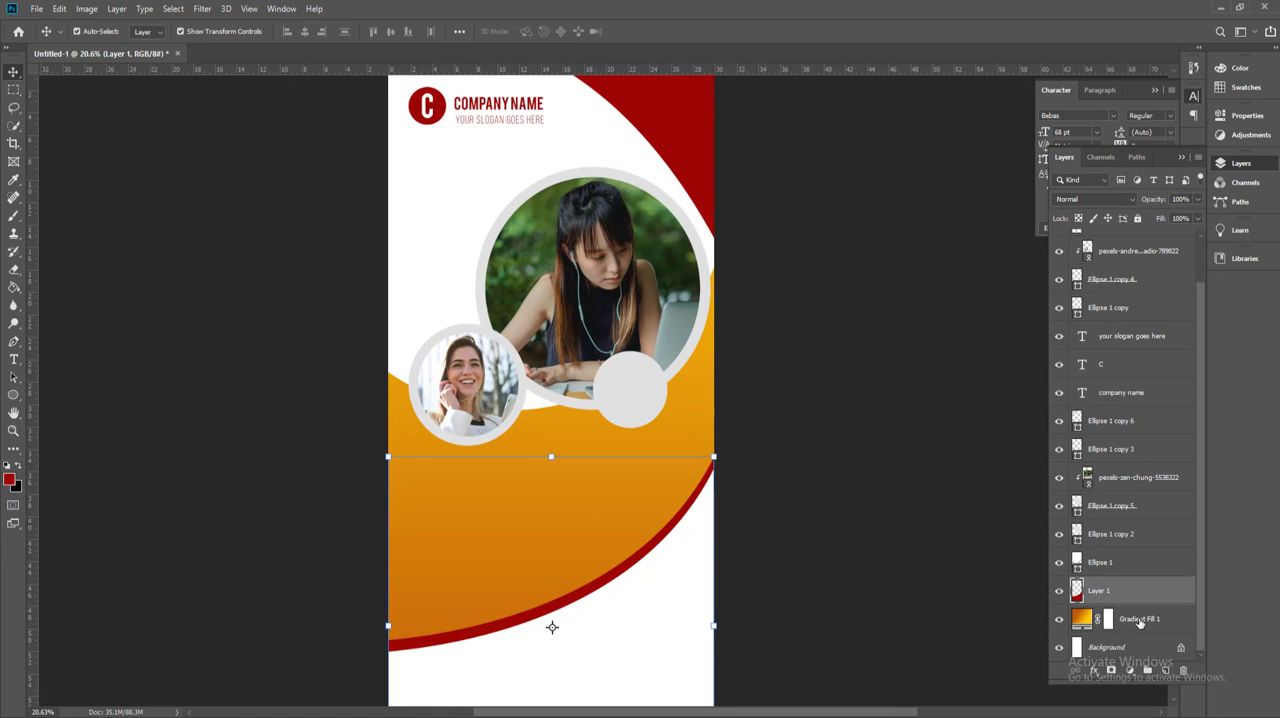
{"action": "left_click_drag", "start_coordinate": [814, 588], "coordinate": [515, 492]}
{"action": "left_click", "coordinate": [701, 173], "text": "shift"}
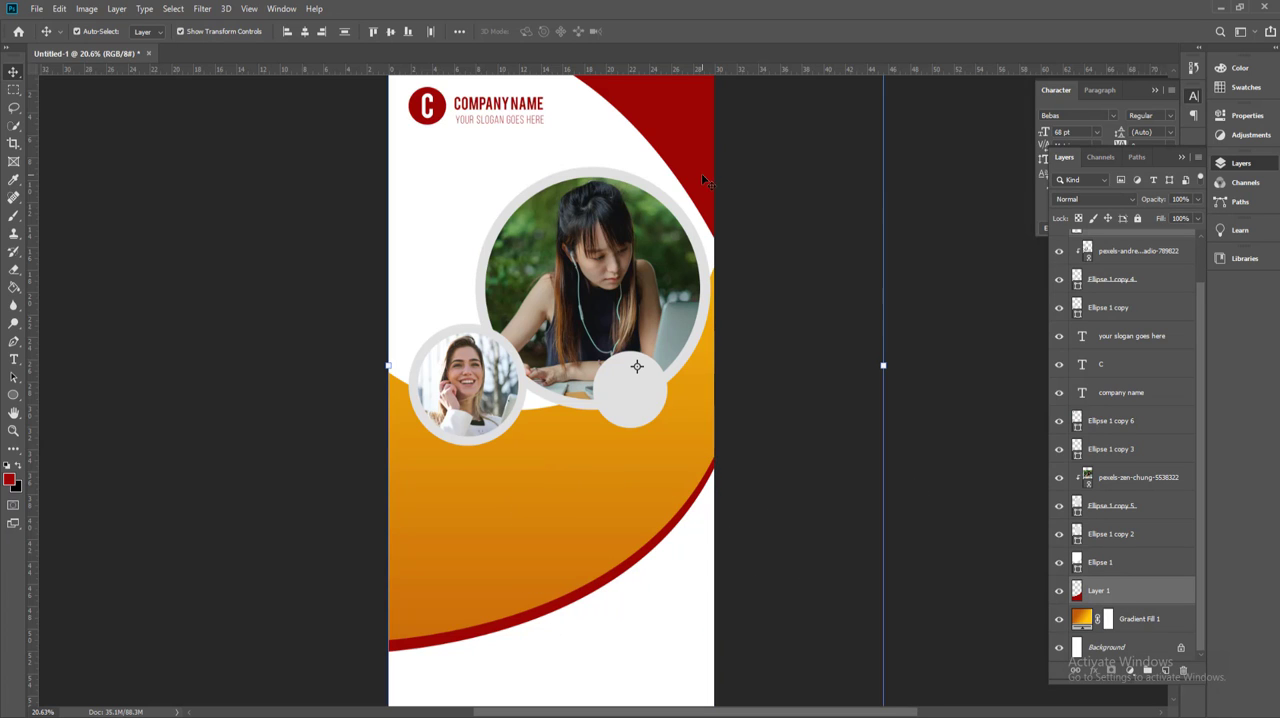
{"action": "left_click", "coordinate": [483, 215], "text": "shift"}
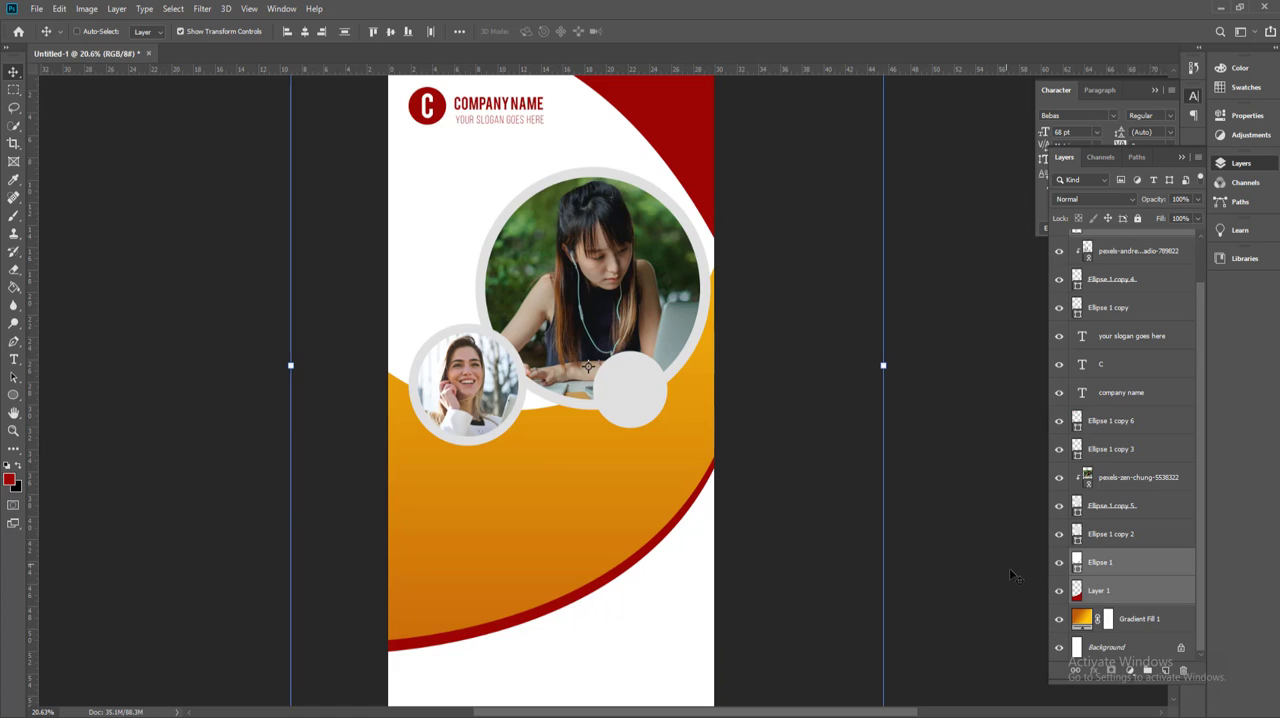
{"action": "key", "text": "ctrl+g"}
{"action": "key", "text": "ctrl+shift+bracketleft"}
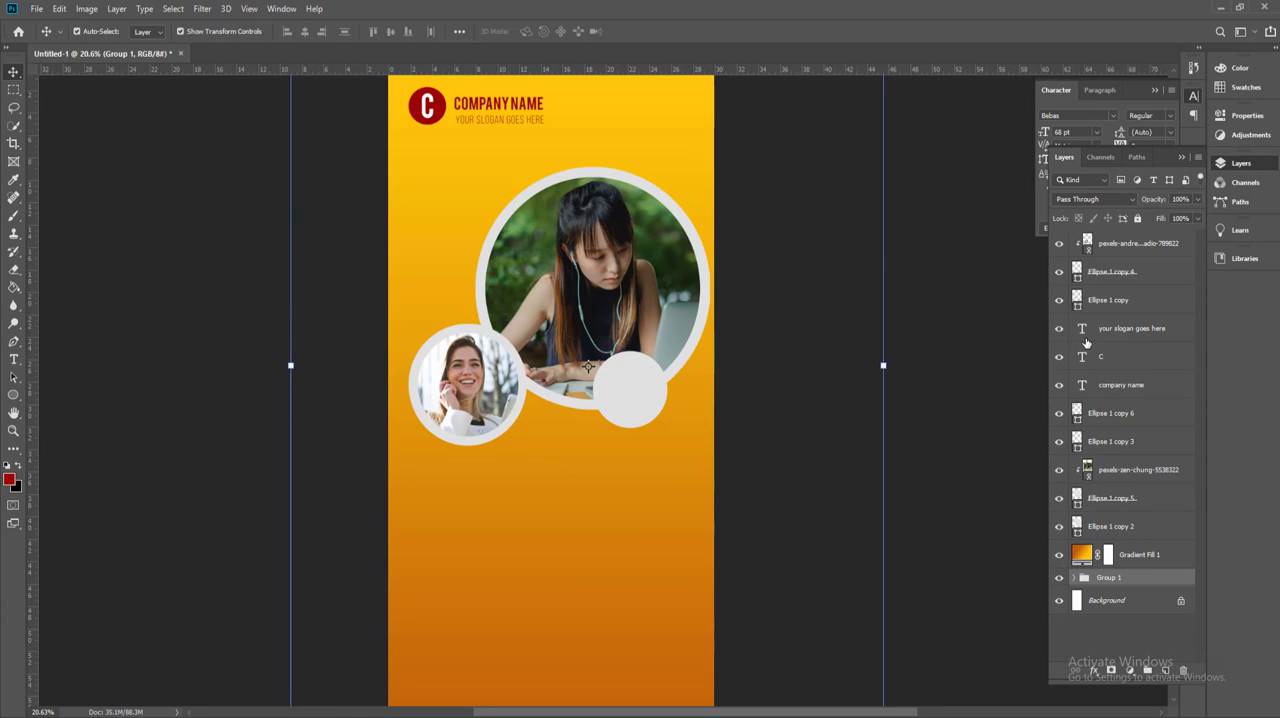
{"action": "key", "text": "ctrl+z"}
{"action": "key", "text": "ctrl+z"}
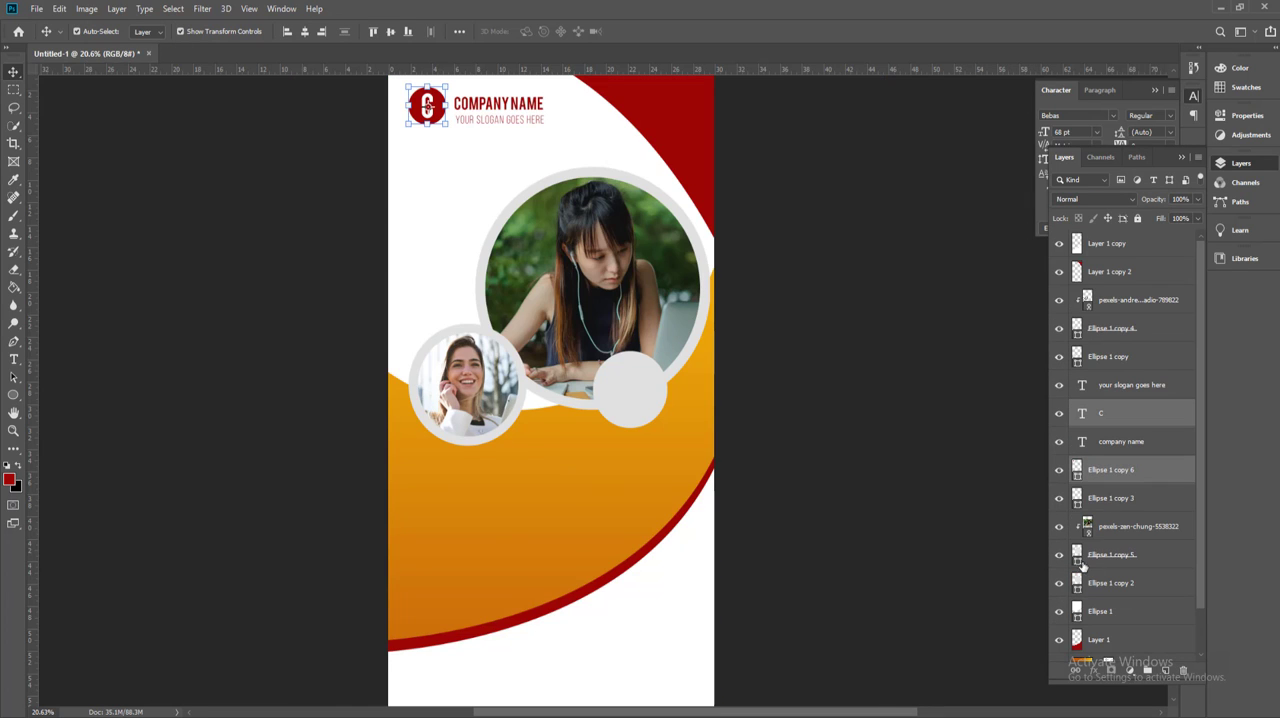
Step: Group the curved background shapes together with the gradient fill and send the group behind the photos and text
{"action": "scroll", "coordinate": [890, 480], "scroll_direction": "down", "scroll_amount": 2}
{"action": "left_click_drag", "start_coordinate": [833, 589], "coordinate": [437, 496]}
{"action": "left_click", "coordinate": [691, 116], "text": "shift"}
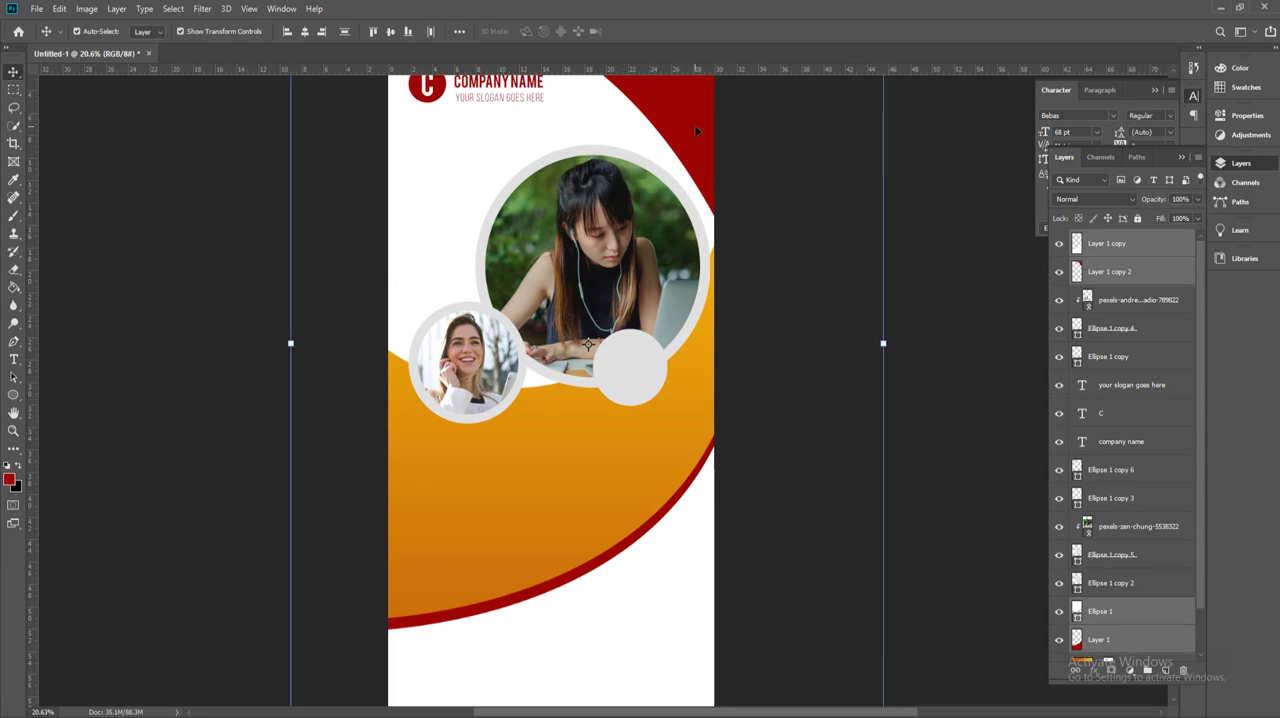
{"action": "left_click_drag", "start_coordinate": [694, 124], "coordinate": [711, 241]}
{"action": "key", "text": "ctrl+z"}
{"action": "key", "text": "ctrl+g"}
{"action": "key", "text": "ctrl+z"}
{"action": "scroll", "coordinate": [1129, 580], "scroll_direction": "down", "scroll_amount": 2}
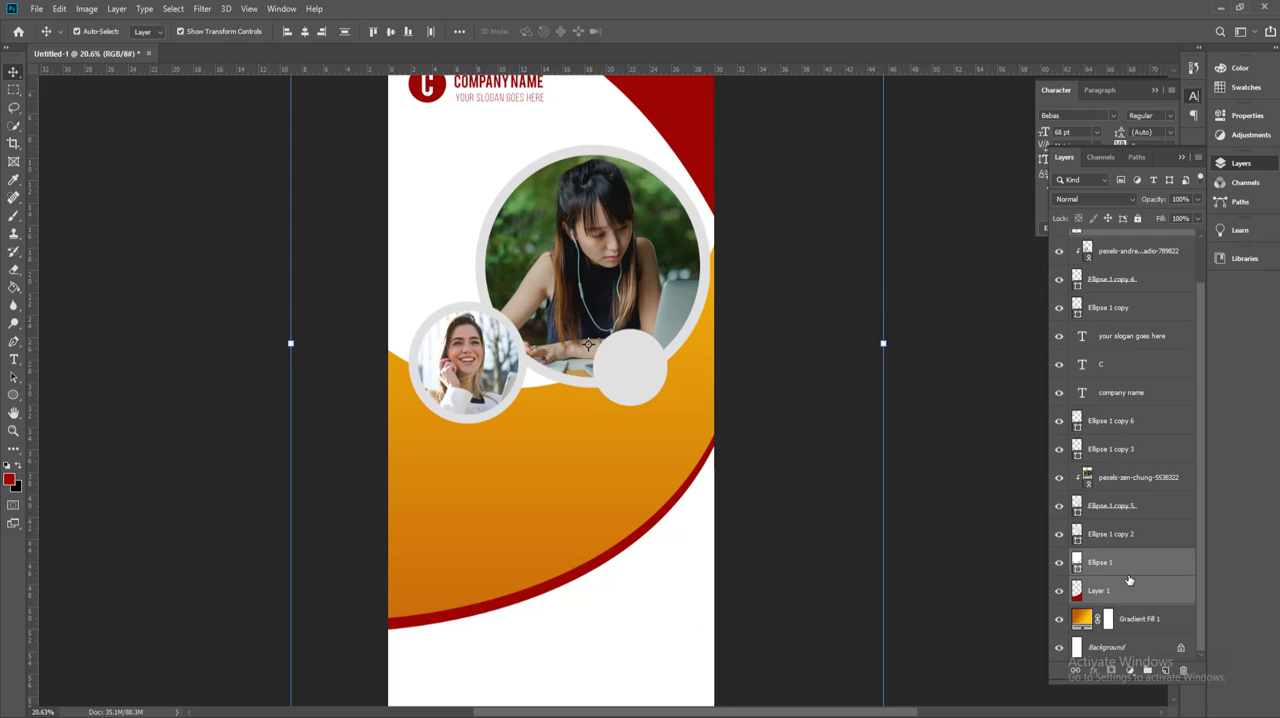
{"action": "left_click", "coordinate": [1115, 615], "text": "shift"}
{"action": "key", "text": "ctrl+g"}
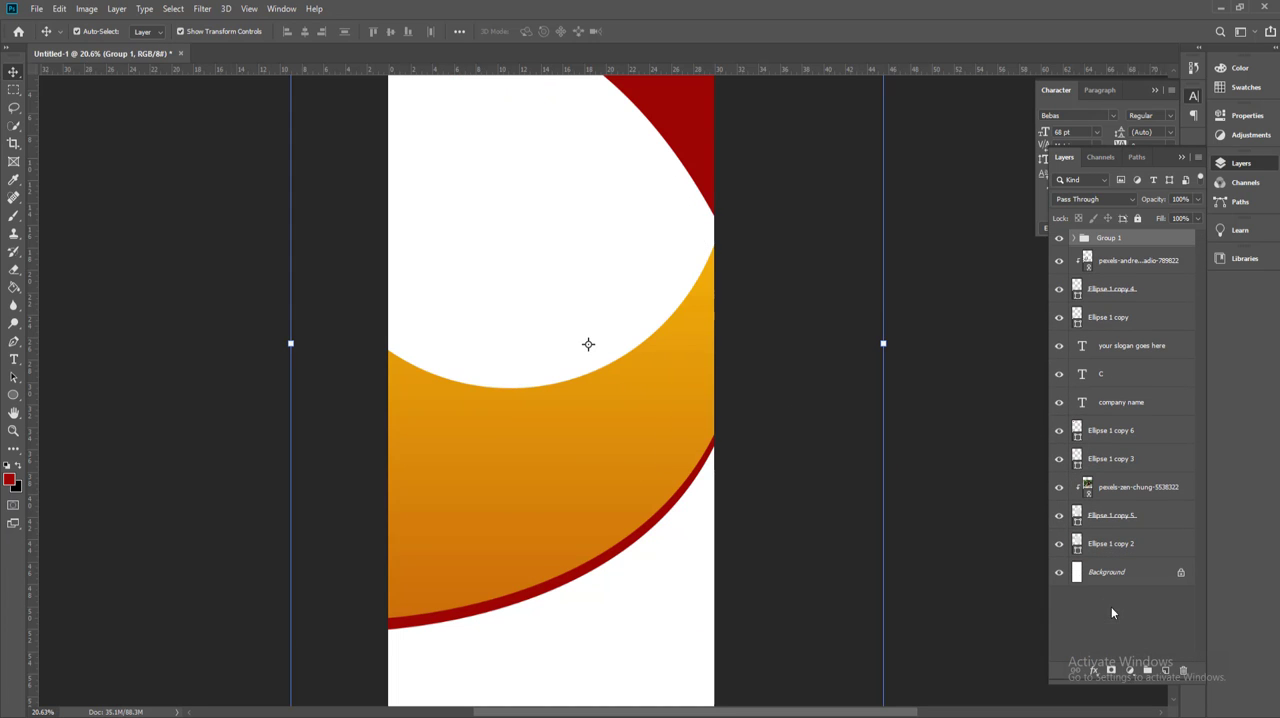
{"action": "key", "text": "ctrl+shift+bracketleft"}
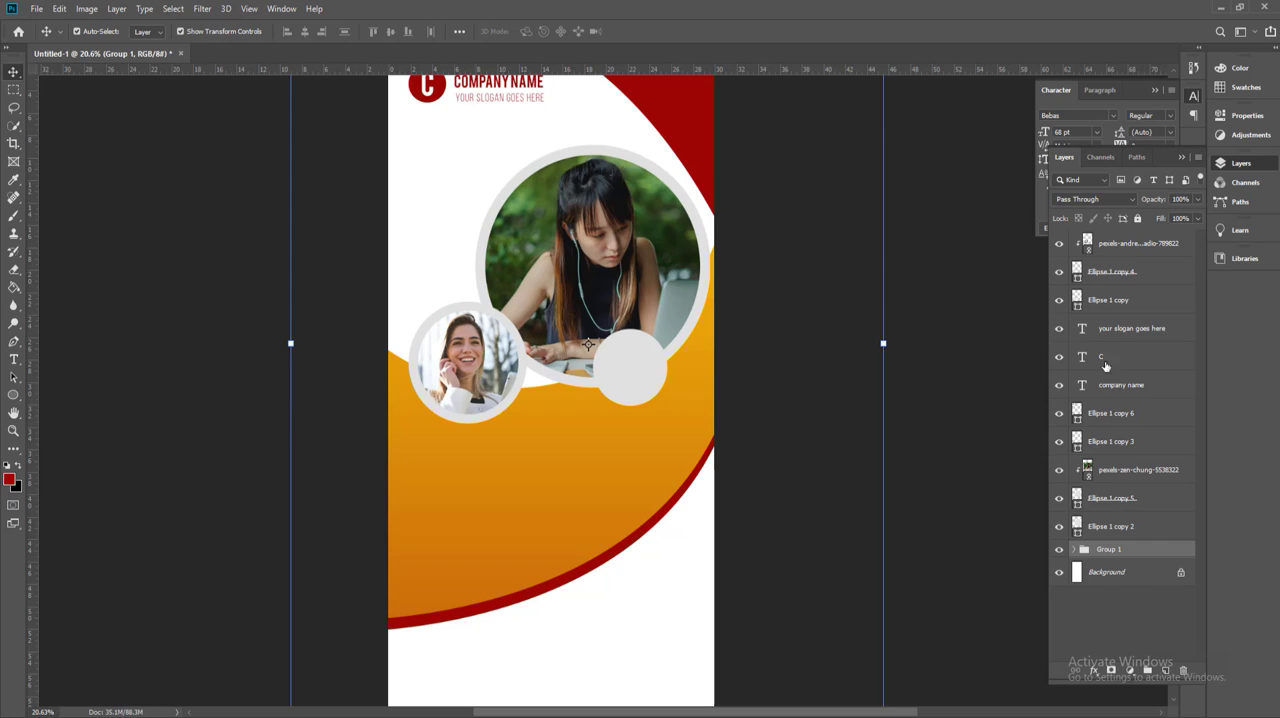
Step: Rename the background group as "BG" and lock it completely
{"action": "double_click", "coordinate": [1120, 550]}
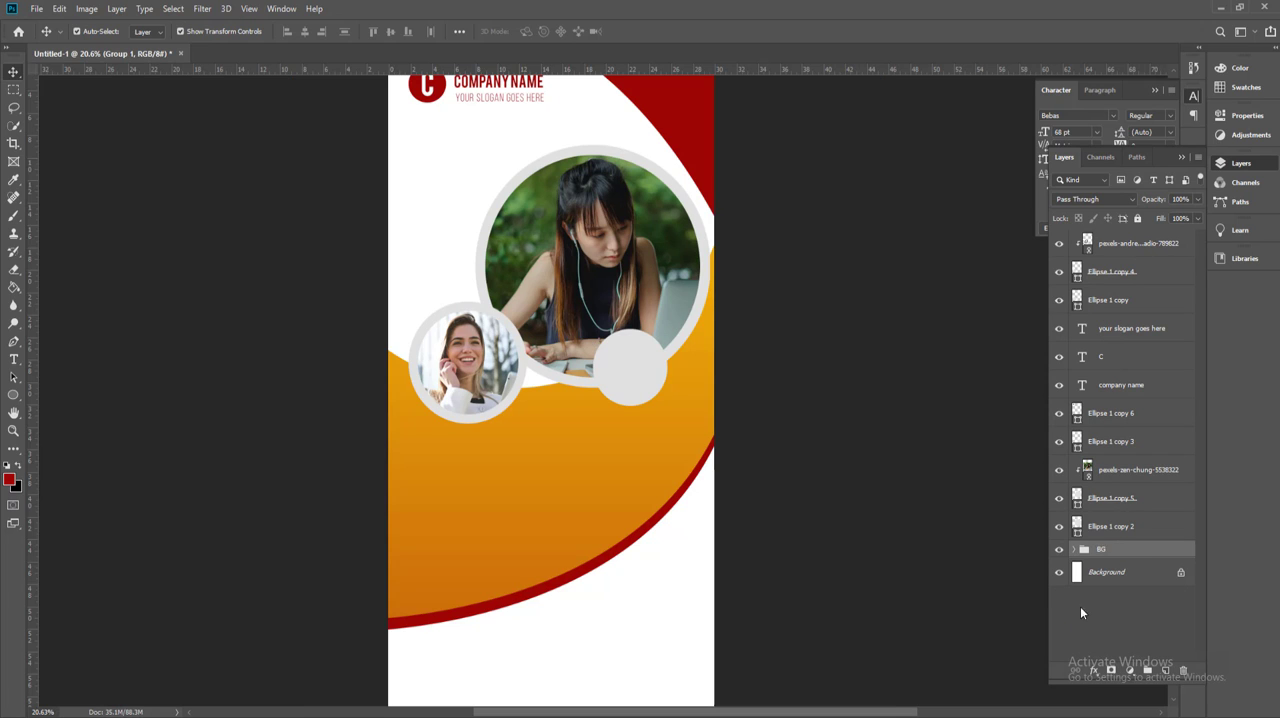
{"action": "key", "text": "Return"}
{"action": "left_click", "coordinate": [1137, 219]}
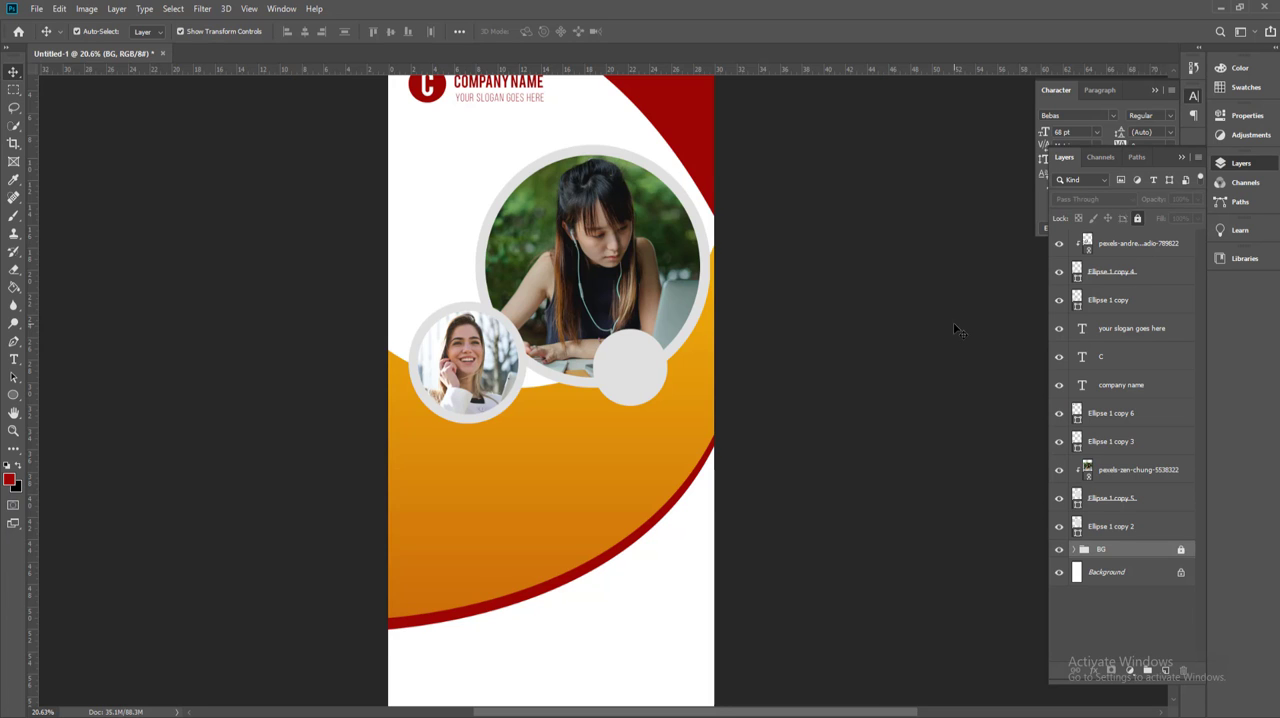
{"action": "left_click", "coordinate": [953, 322]}
Step: Enlarge the large circular photo with its grey ring and shift all three circles slightly to the left on the banner
{"action": "left_click_drag", "start_coordinate": [715, 363], "coordinate": [709, 391]}
{"action": "scroll", "coordinate": [677, 384], "scroll_direction": "up", "scroll_amount": 2}
{"action": "left_click_drag", "start_coordinate": [303, 270], "coordinate": [589, 411]}
{"action": "left_click", "coordinate": [803, 315]}
{"action": "left_click_drag", "start_coordinate": [594, 231], "coordinate": [600, 352]}
{"action": "left_click_drag", "start_coordinate": [384, 255], "coordinate": [525, 292]}
{"action": "left_click_drag", "start_coordinate": [349, 248], "coordinate": [323, 192]}
{"action": "key", "text": "Return"}
{"action": "left_click", "coordinate": [838, 358]}
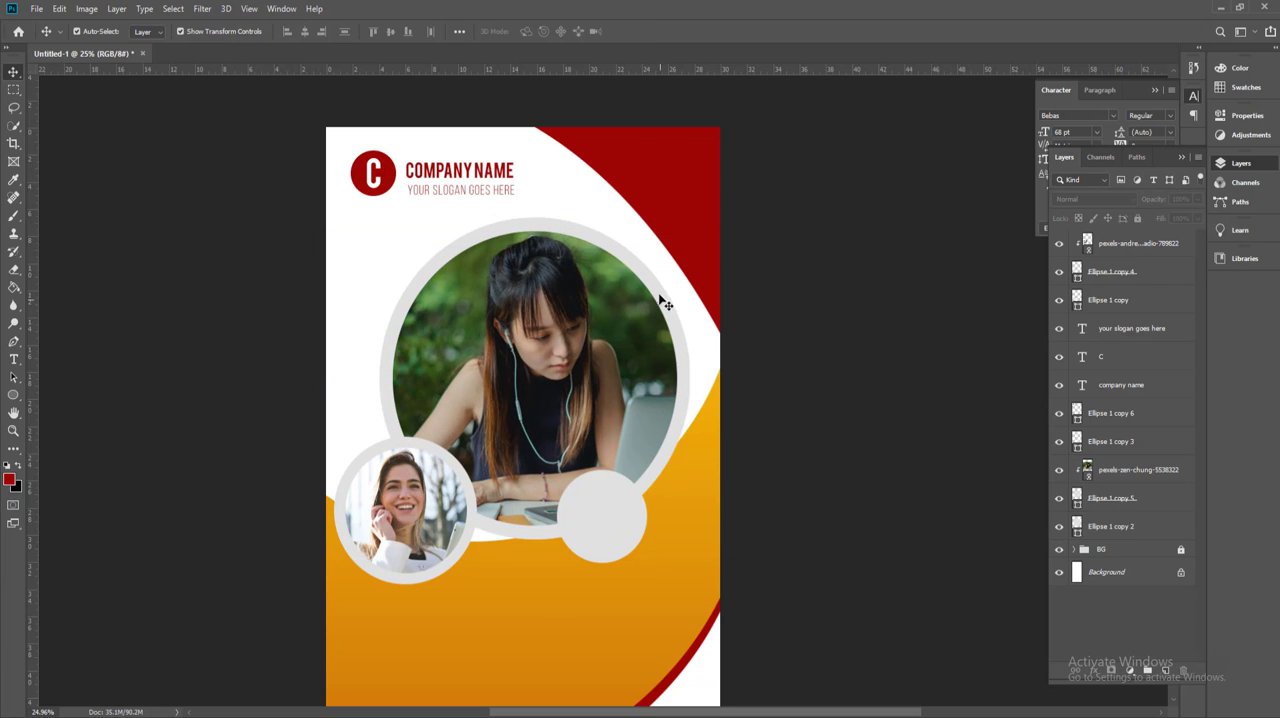
Step: Add an Emboss bevel to the large photo's grey ring, using the Smooth technique, Down direction and 1 px soften
{"action": "left_click", "coordinate": [1110, 526]}
{"action": "left_click", "coordinate": [1093, 669]}
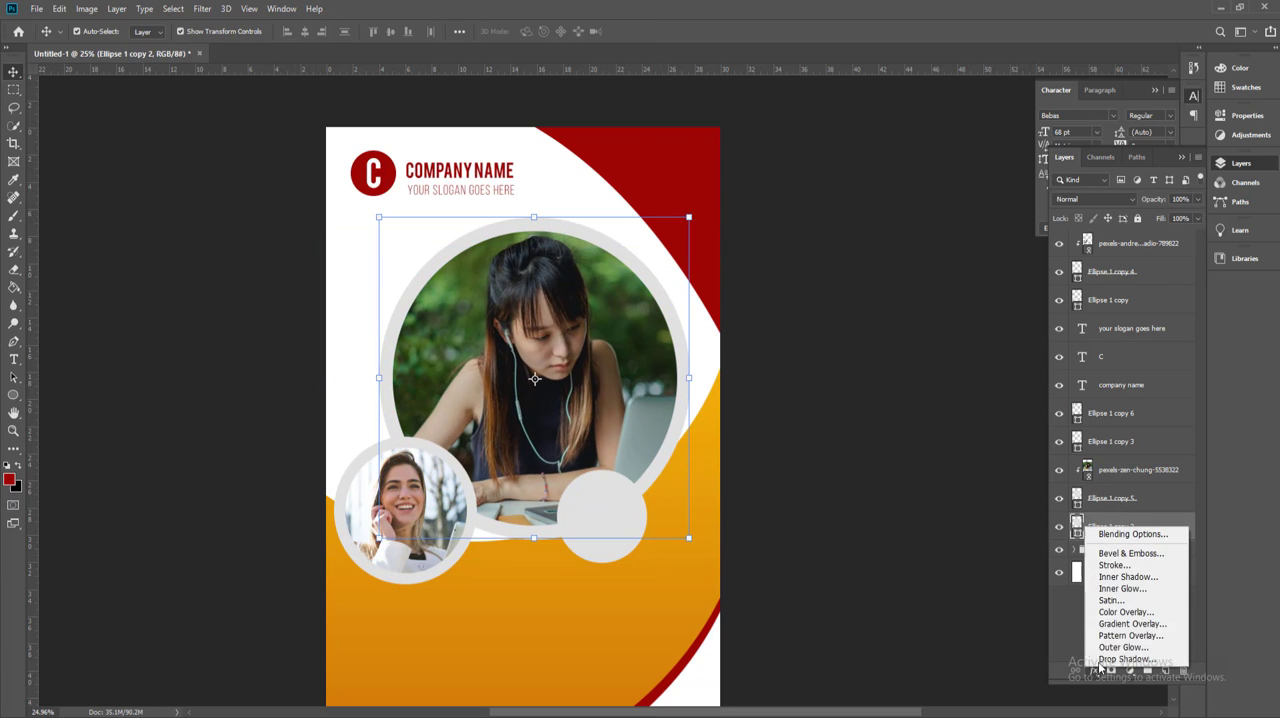
{"action": "left_click", "coordinate": [1114, 555]}
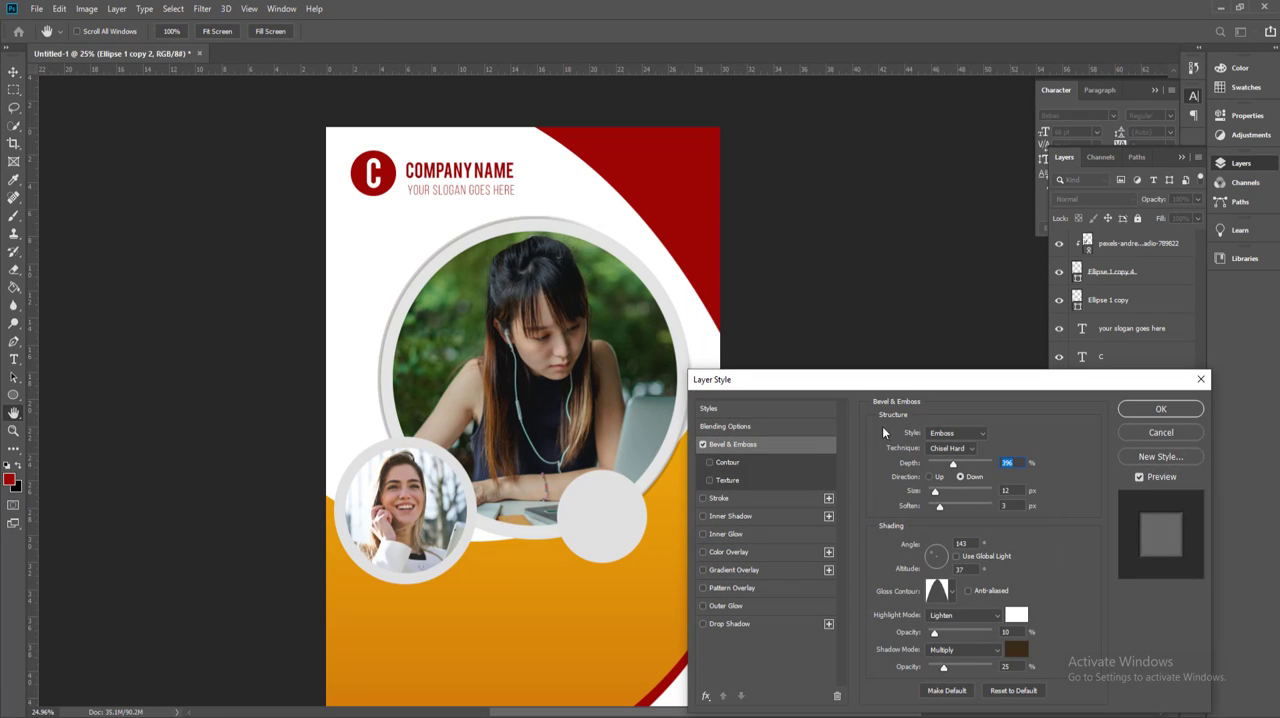
{"action": "left_click_drag", "start_coordinate": [941, 507], "coordinate": [933, 495]}
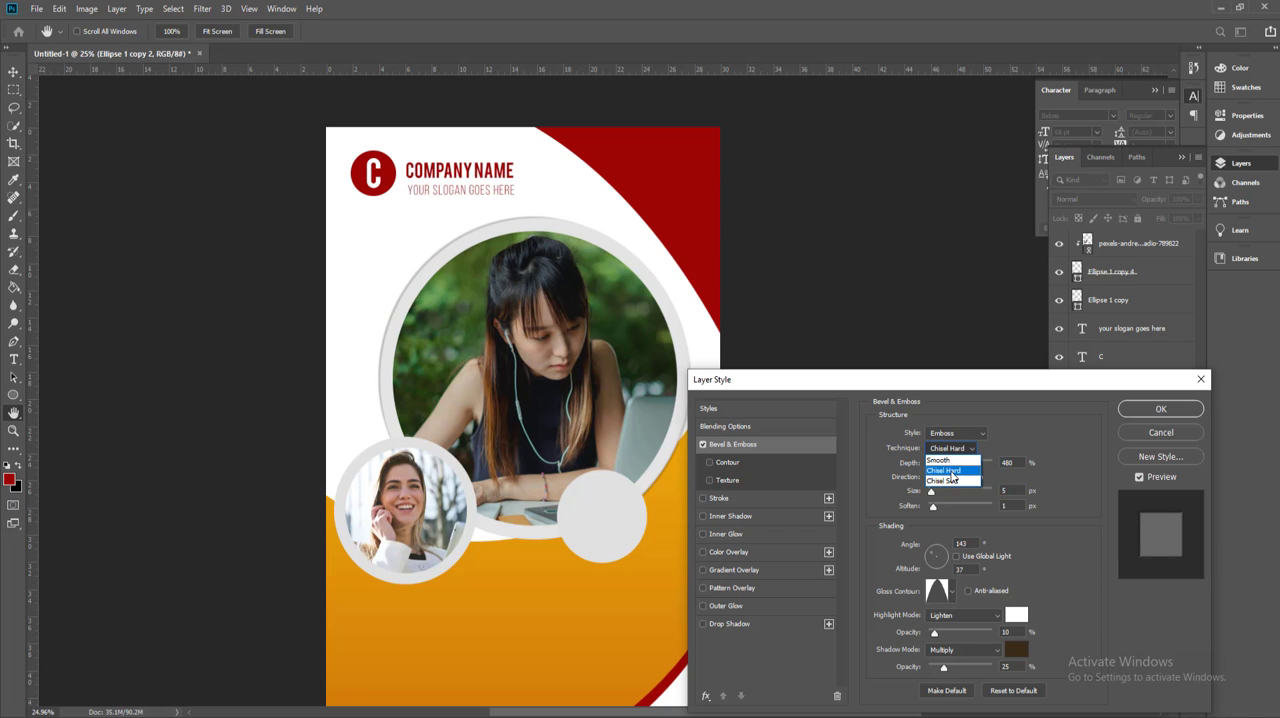
{"action": "left_click", "coordinate": [958, 450]}
{"action": "left_click", "coordinate": [956, 462]}
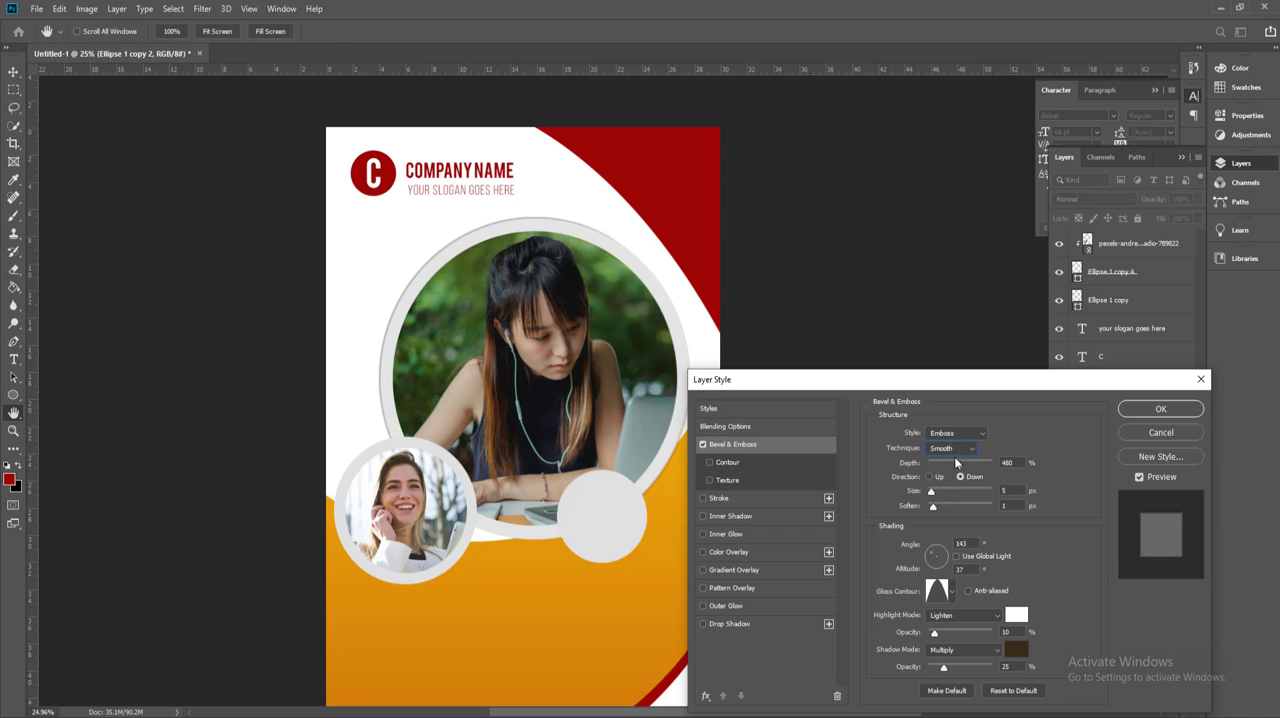
{"action": "left_click_drag", "start_coordinate": [935, 493], "coordinate": [927, 505]}
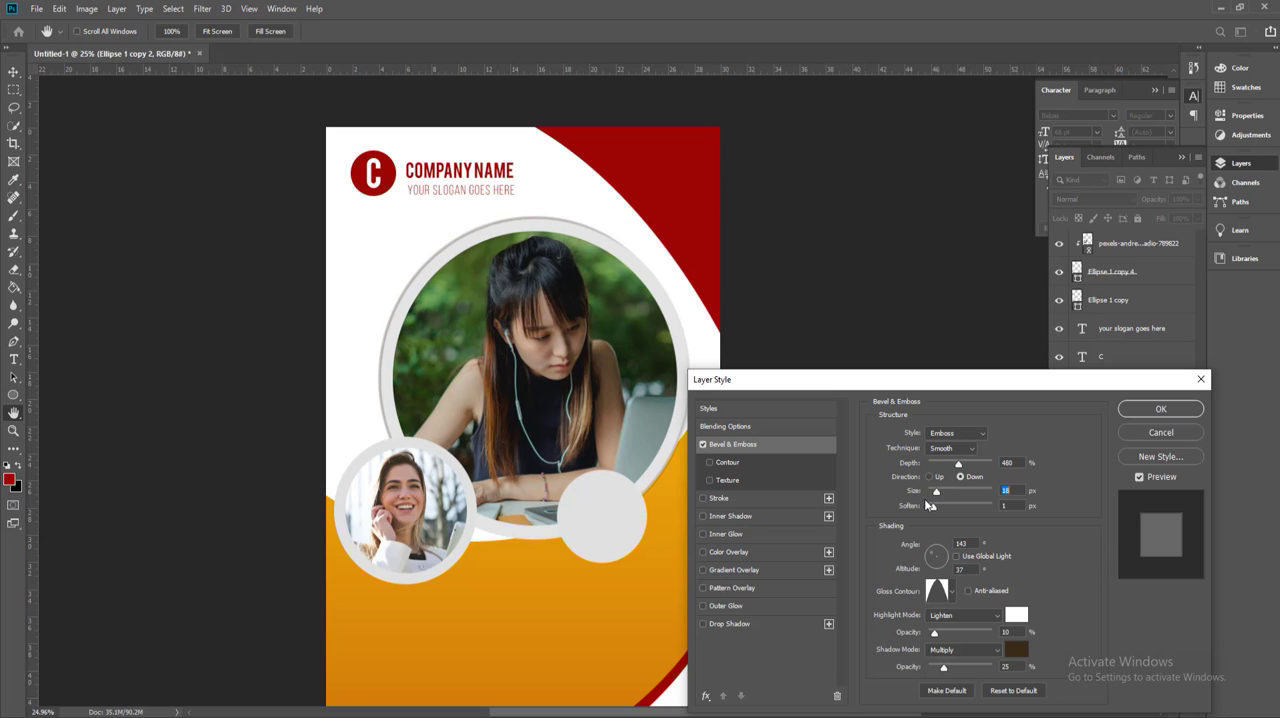
Step: Add a drop shadow to the large photo's ring with 30% opacity, 25 px distance, 40% spread and 18 px size
{"action": "left_click", "coordinate": [759, 624]}
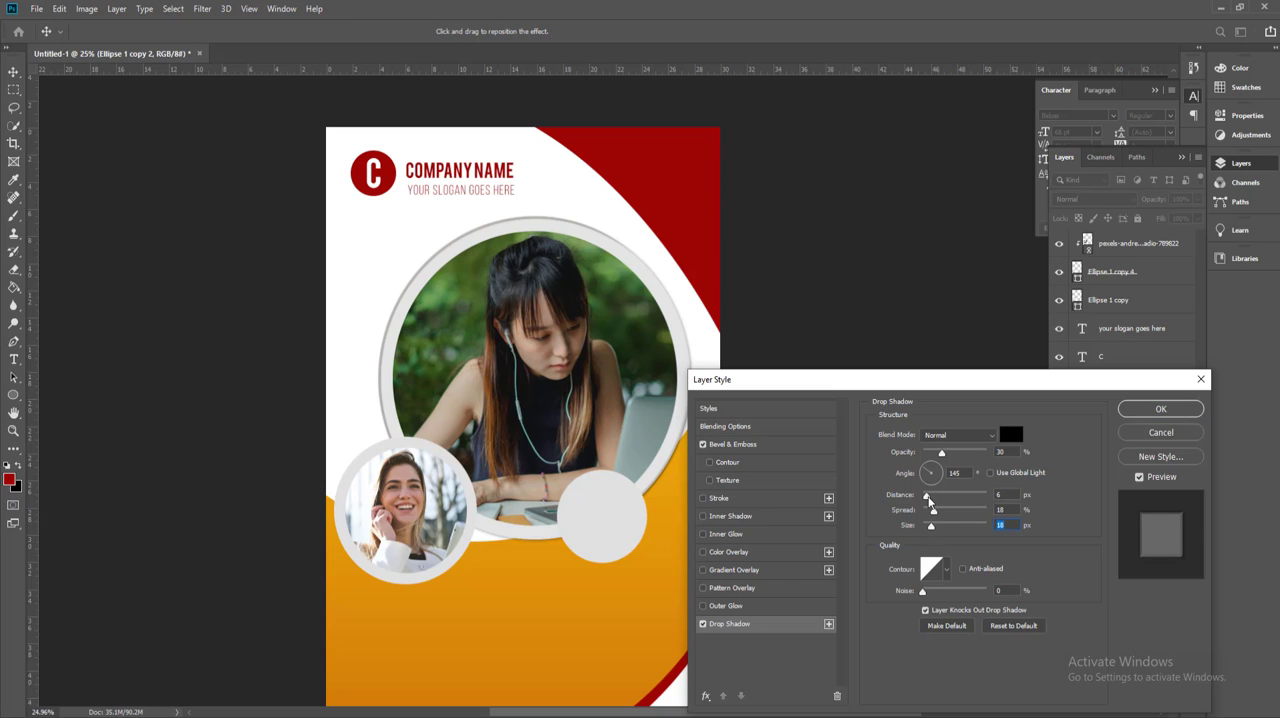
{"action": "left_click_drag", "start_coordinate": [928, 499], "coordinate": [941, 513]}
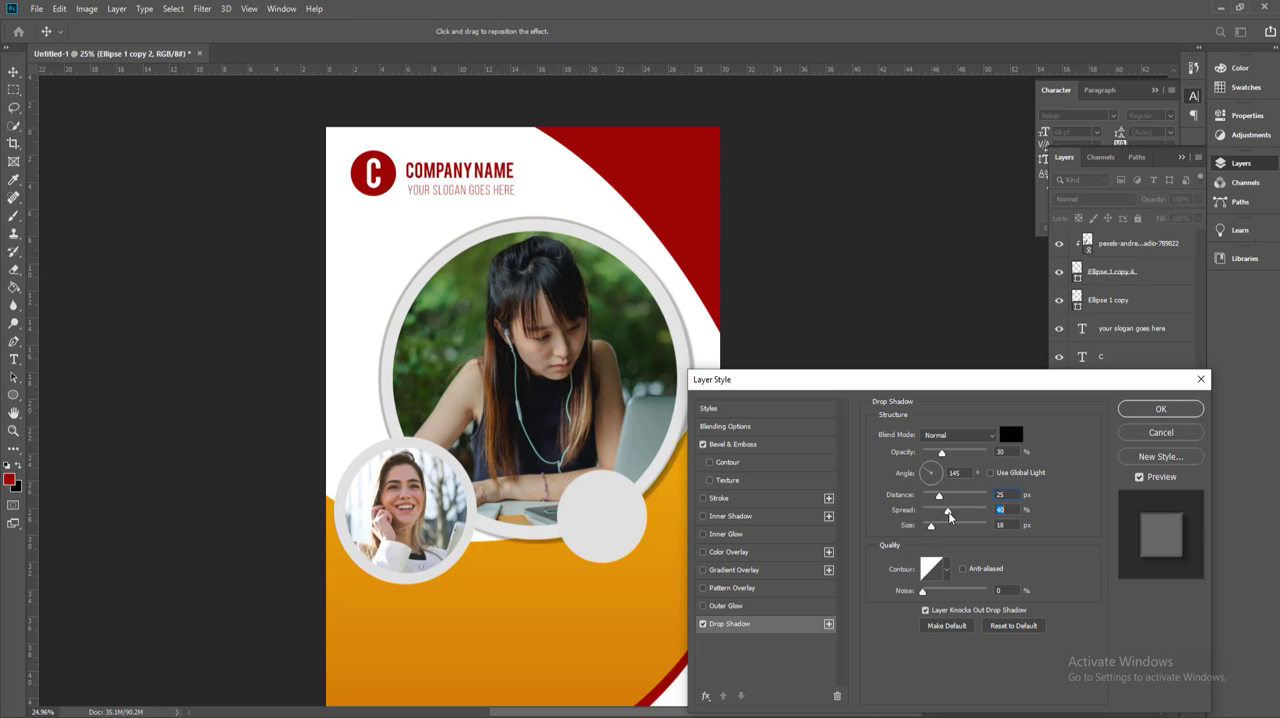
{"action": "left_click", "coordinate": [1136, 412]}
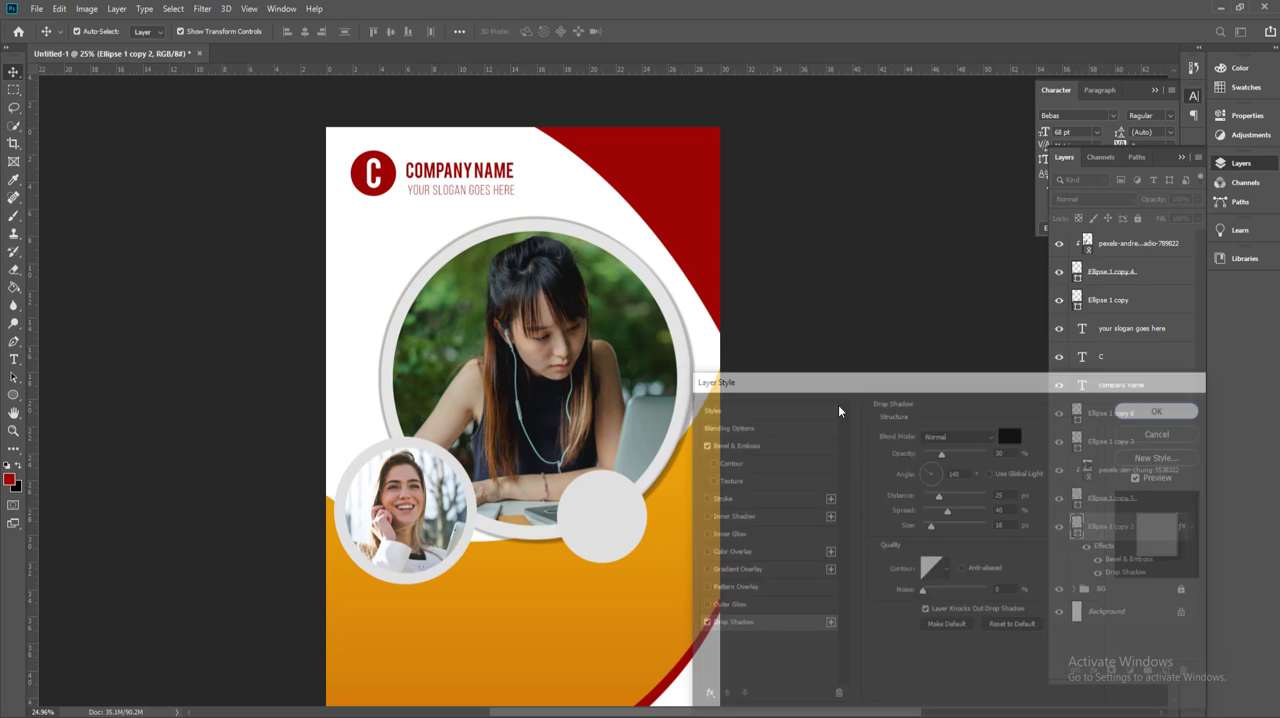
Step: Give the small circular photo's ring a drop shadow with 30% opacity, 25 px distance, 40% spread and 18 px size
{"action": "scroll", "coordinate": [688, 520], "scroll_direction": "up", "scroll_amount": 2}
{"action": "left_click_drag", "start_coordinate": [736, 407], "coordinate": [806, 325]}
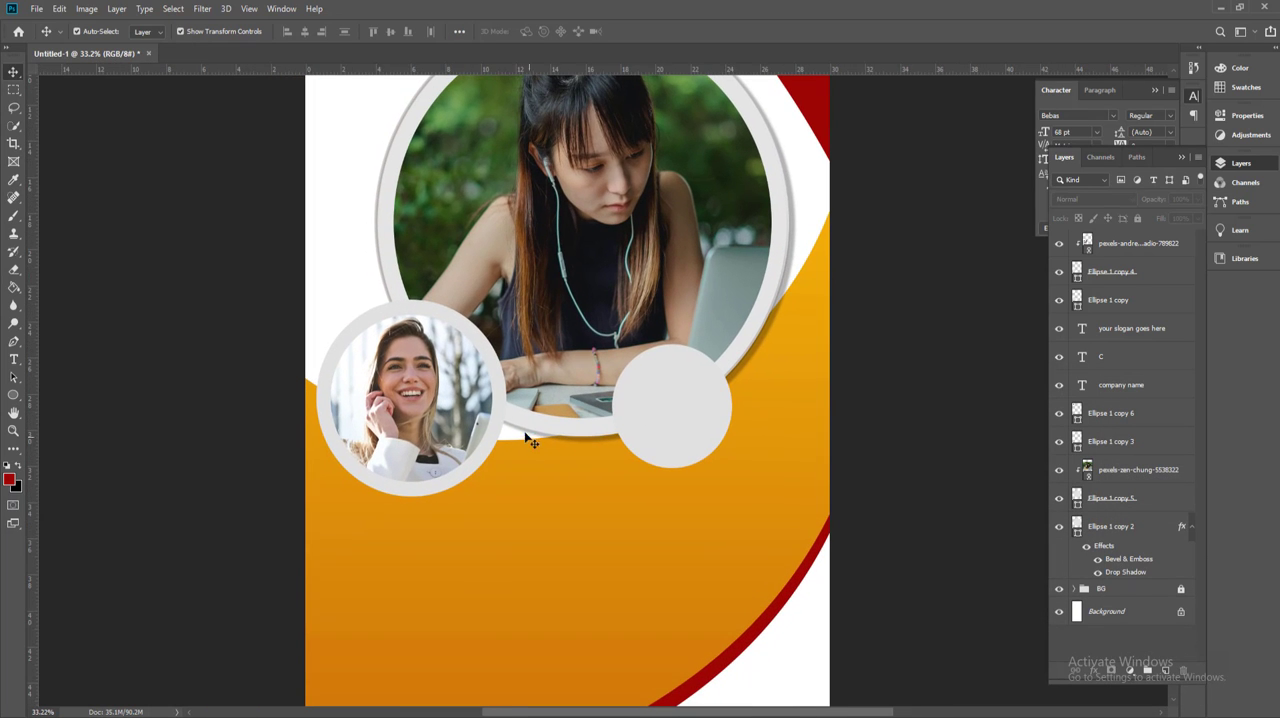
{"action": "left_click", "coordinate": [502, 422]}
{"action": "left_click", "coordinate": [1096, 678]}
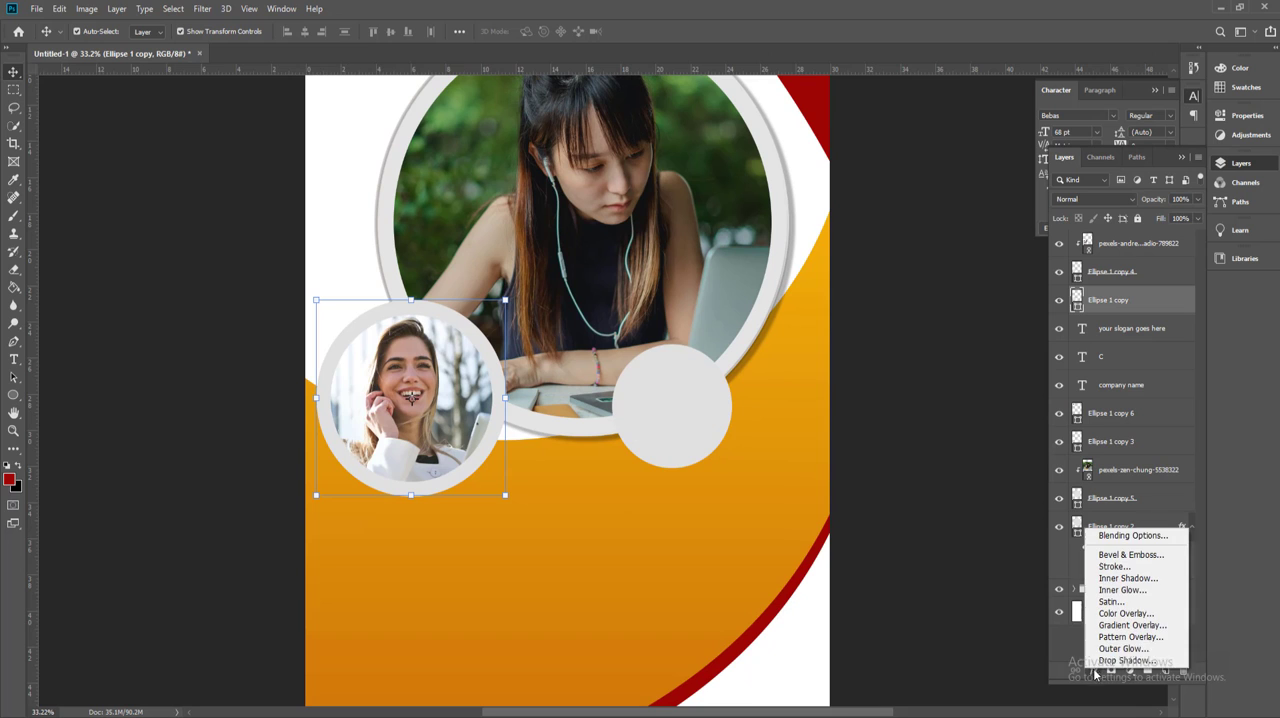
{"action": "left_click", "coordinate": [1108, 662]}
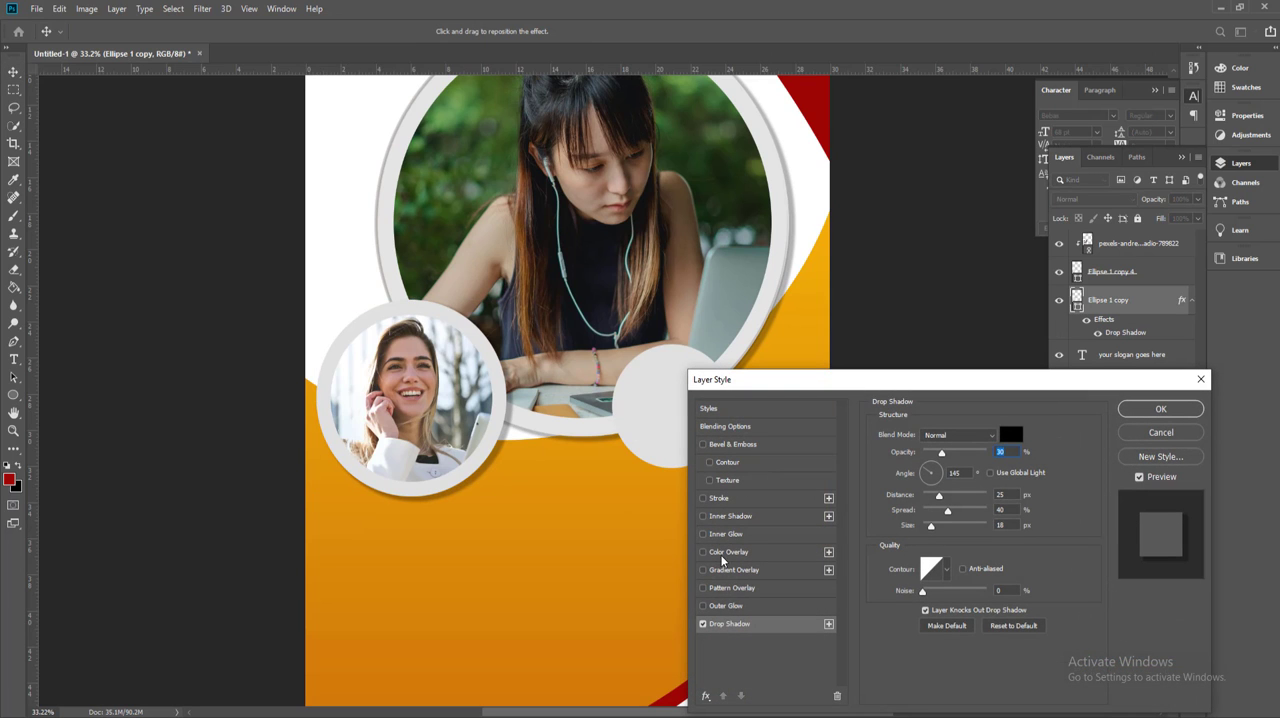
{"action": "left_click", "coordinate": [1158, 409]}
Step: Recolour the plain grey circle overlapping the large photo's lower edge with dark red #9d0404
{"action": "scroll", "coordinate": [700, 440], "scroll_direction": "down", "scroll_amount": 2}
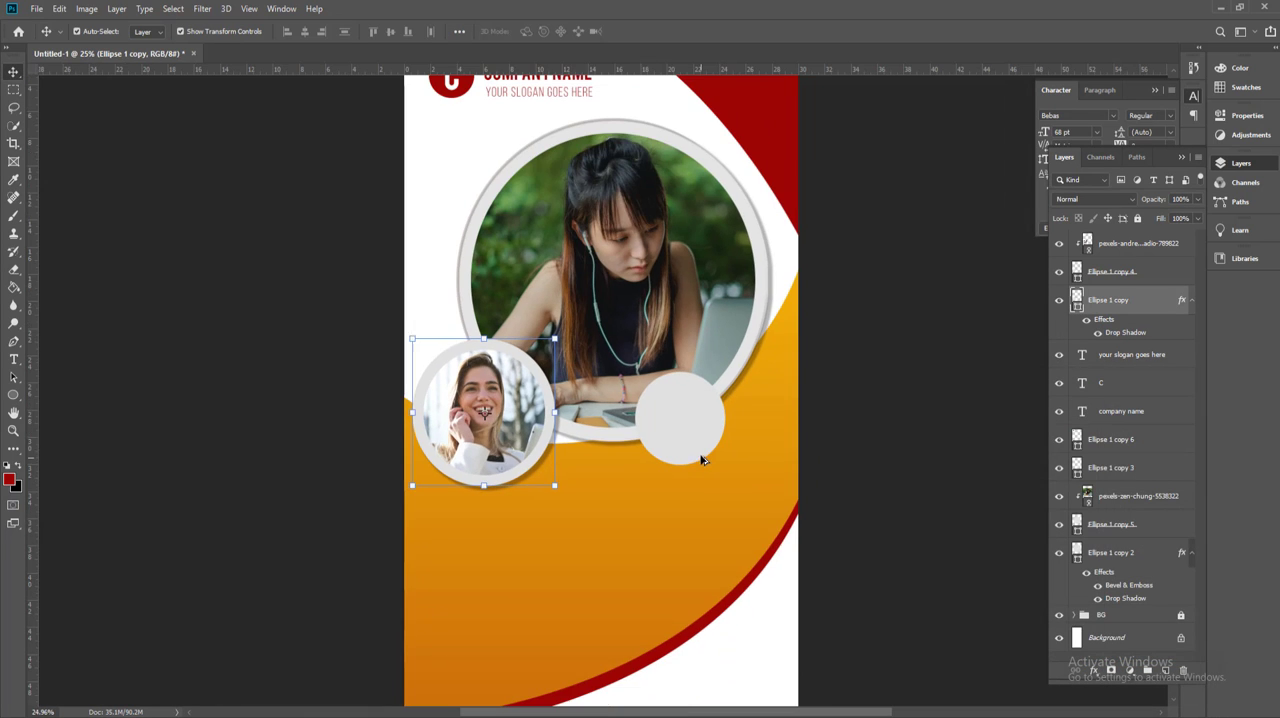
{"action": "left_click", "coordinate": [675, 443]}
{"action": "key", "text": "u"}
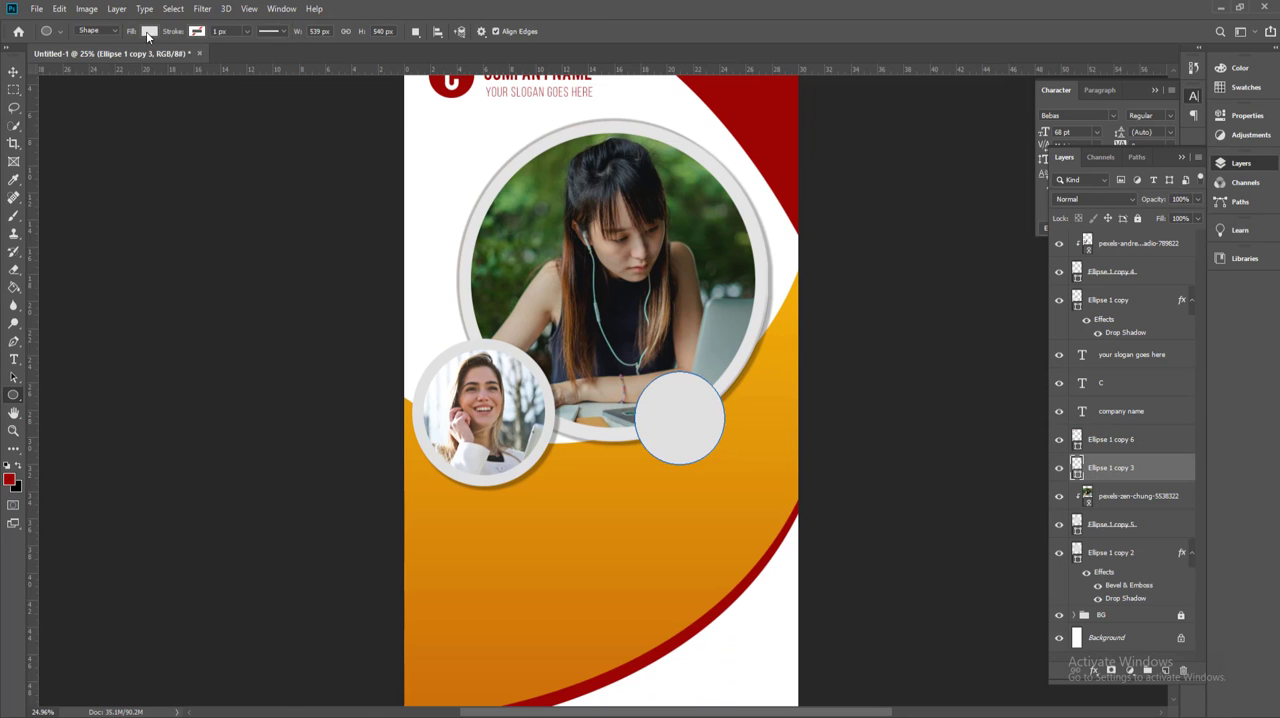
{"action": "left_click", "coordinate": [148, 32]}
{"action": "left_click", "coordinate": [212, 57]}
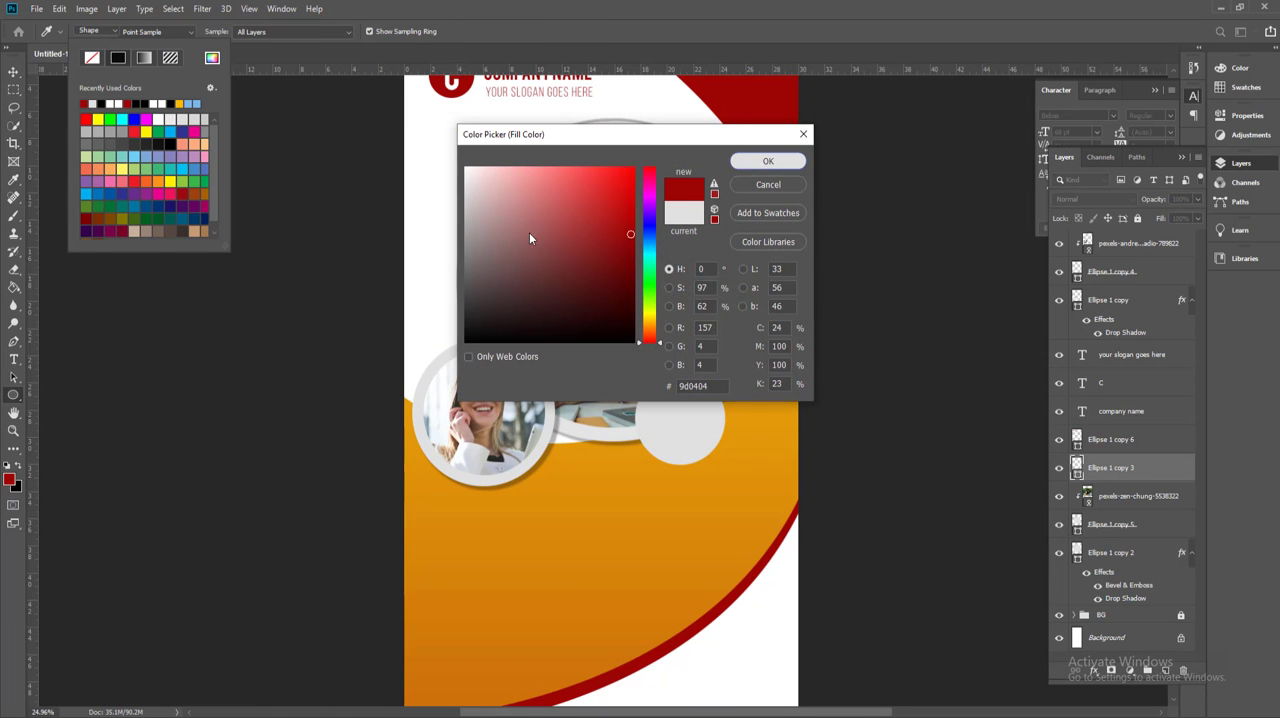
{"action": "key", "text": "Return"}
{"action": "left_click", "coordinate": [14, 72]}
{"action": "left_click", "coordinate": [184, 357]}
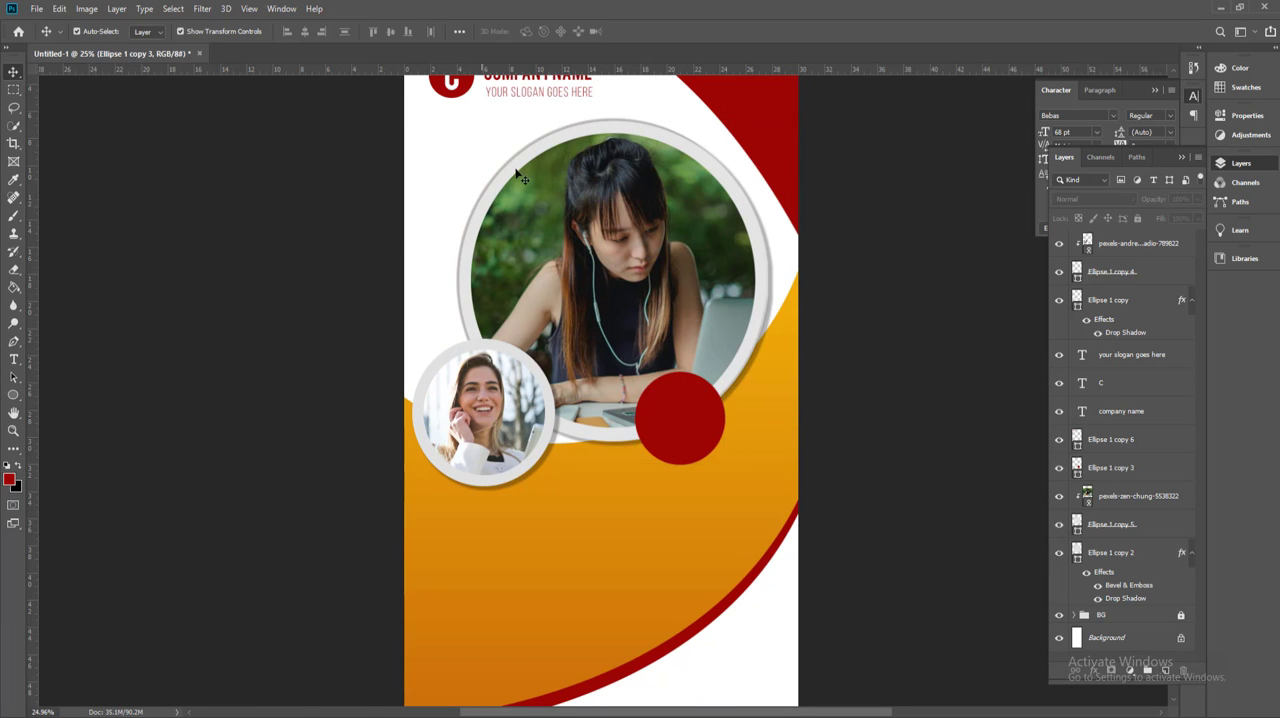
Step: Duplicate the company name text onto the red circle and bring the copy to the front
{"action": "scroll", "coordinate": [520, 160], "scroll_direction": "up", "scroll_amount": 1}
{"action": "left_click_drag", "start_coordinate": [537, 137], "coordinate": [645, 467]}
{"action": "key", "text": "ctrl+shift+bracketright"}
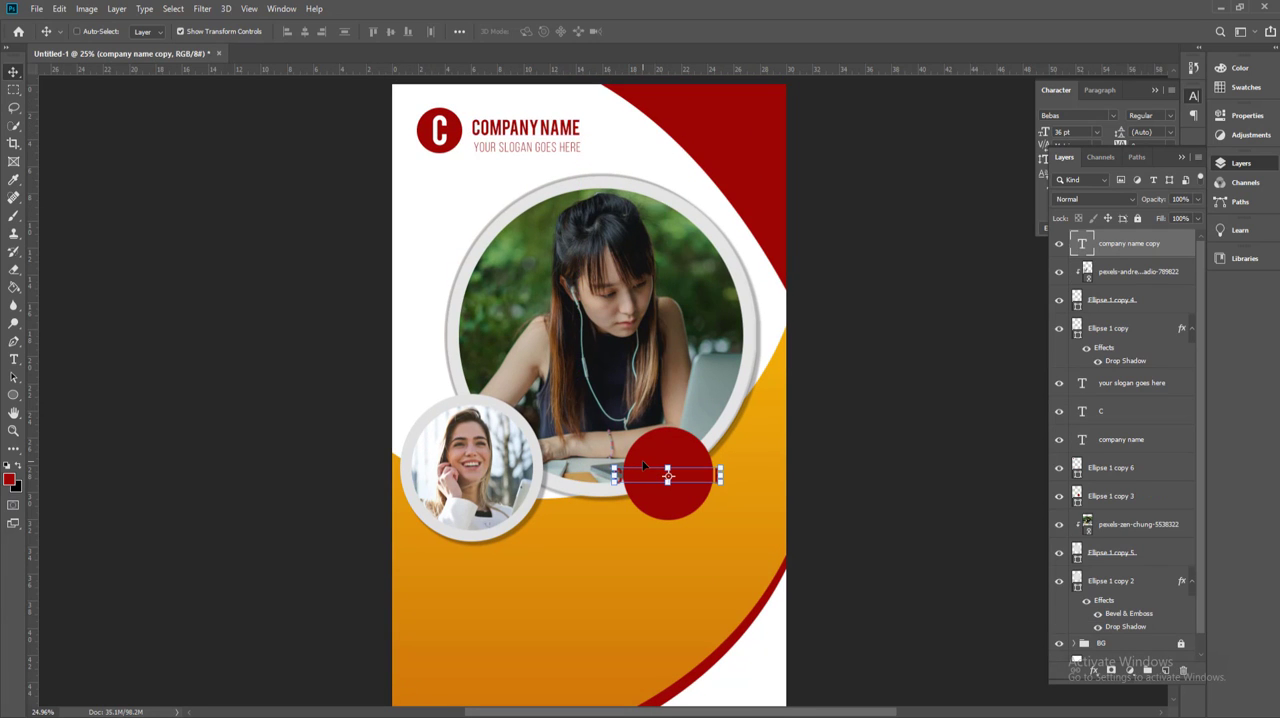
Step: Colour the copied text white (#ffffff) and replace its wording with "UP TO"
{"action": "key", "text": "t"}
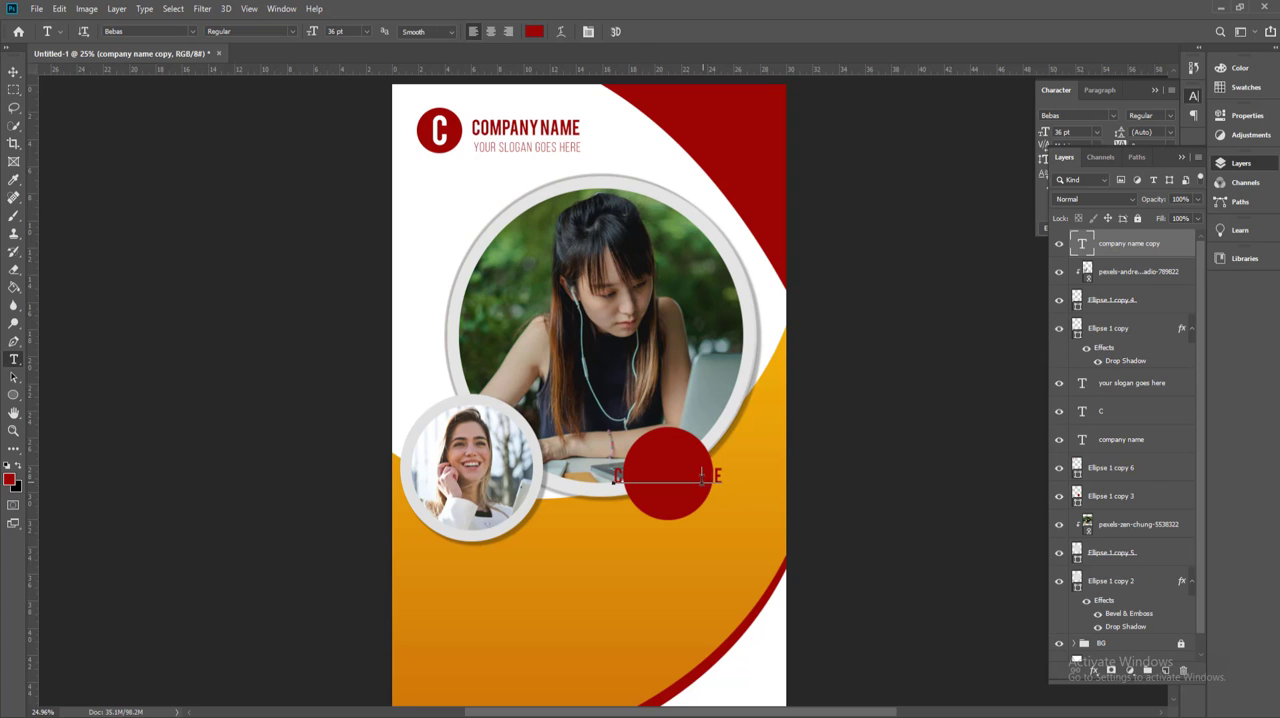
{"action": "triple_click", "coordinate": [702, 476]}
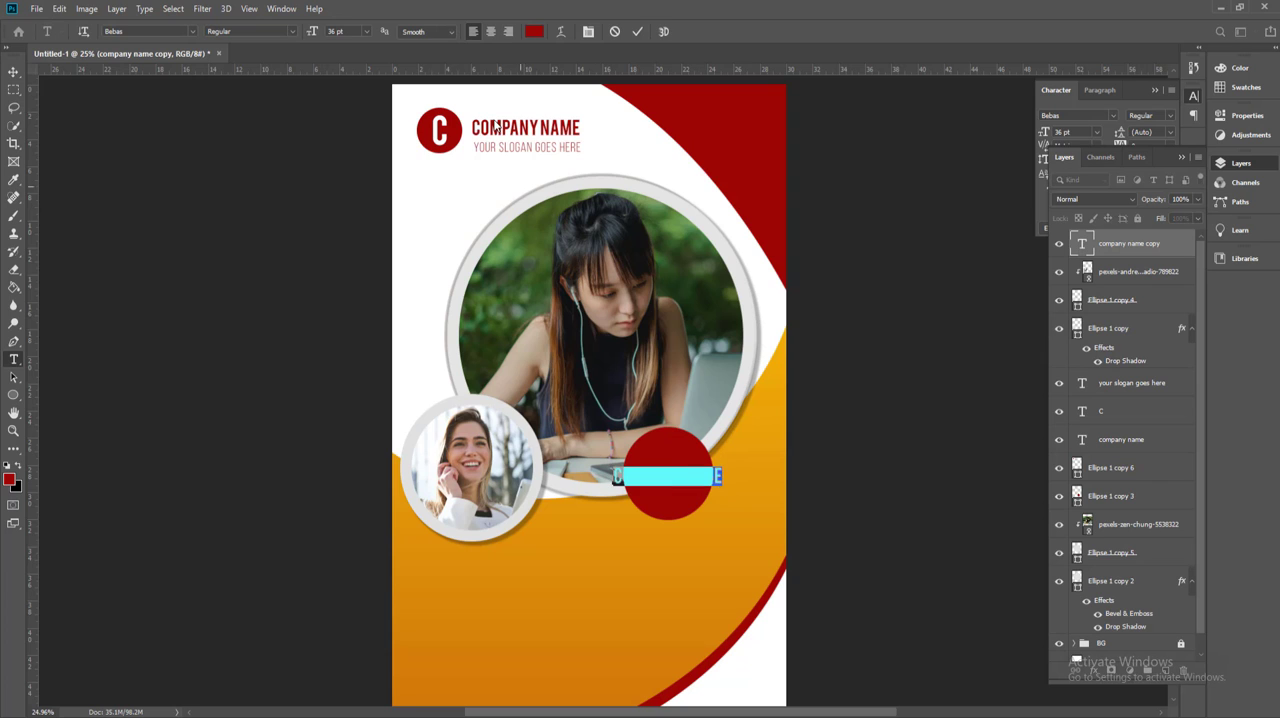
{"action": "left_click", "coordinate": [537, 33]}
{"action": "type", "text": "ffffff"}
{"action": "left_click", "coordinate": [750, 163]}
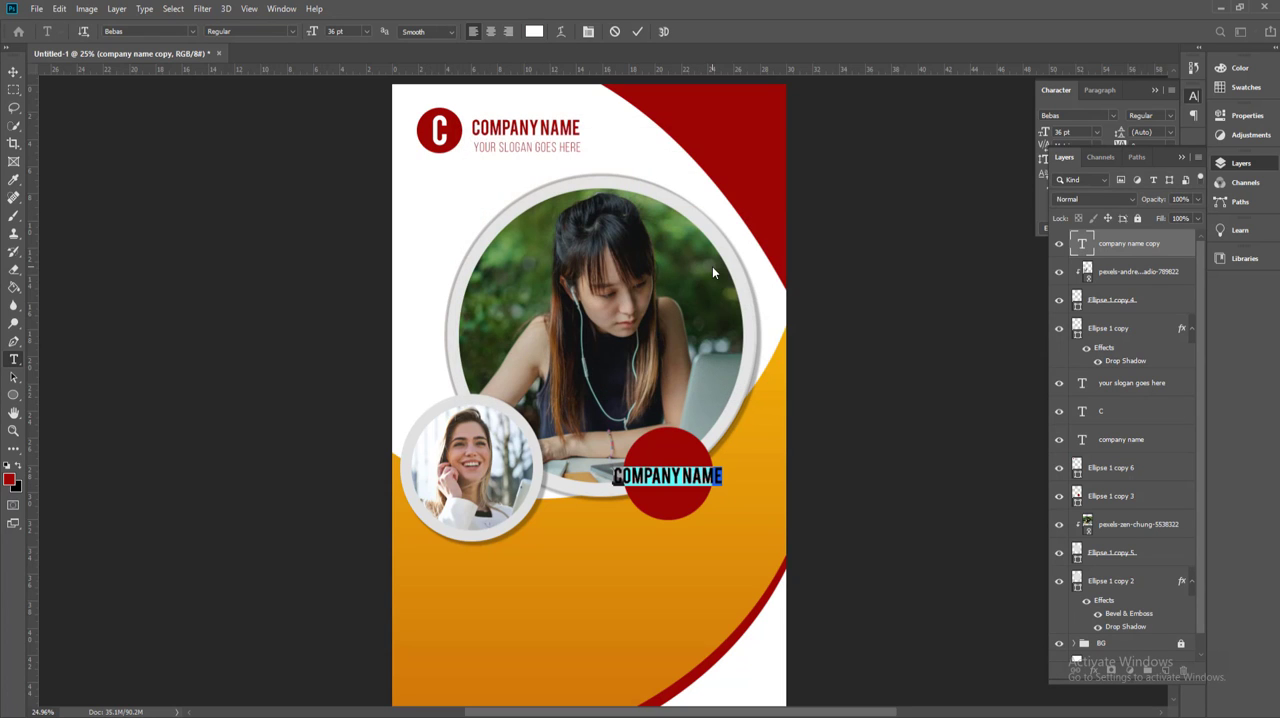
{"action": "type", "text": "UP TO"}
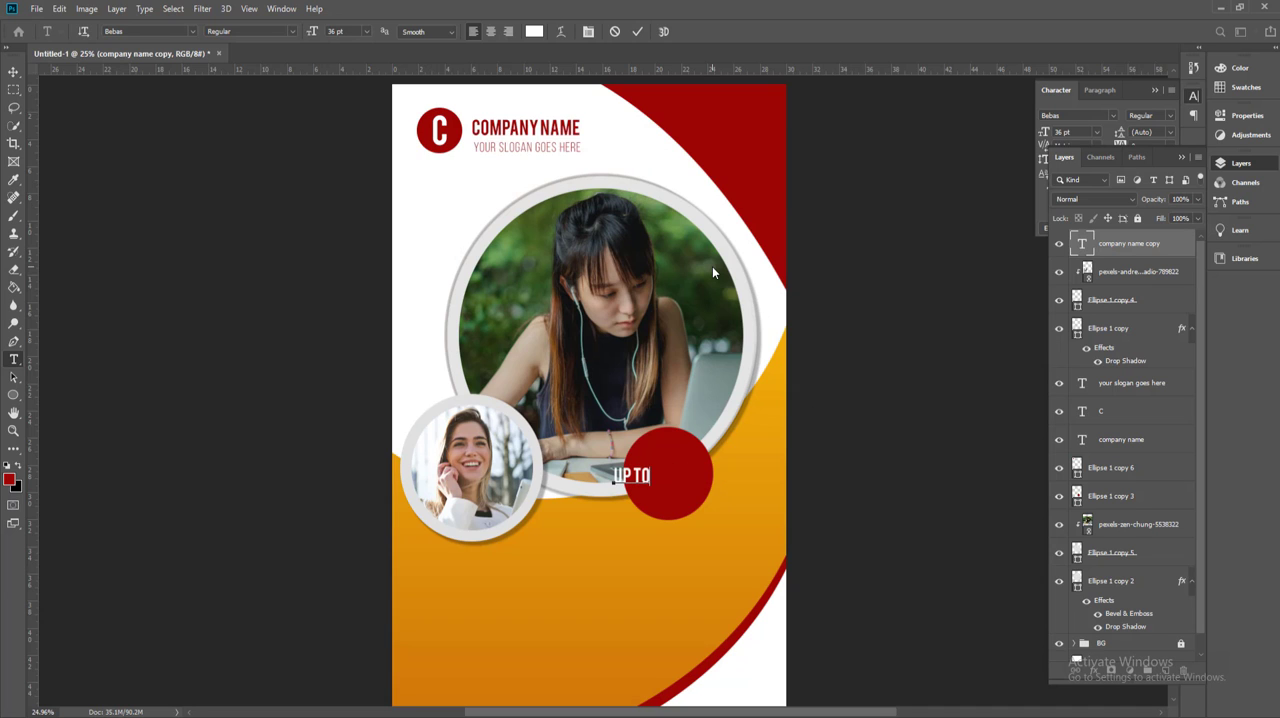
Step: Position the "UP TO" text in the upper part of the red circle
{"action": "scroll", "coordinate": [548, 430], "scroll_direction": "up", "scroll_amount": 3}
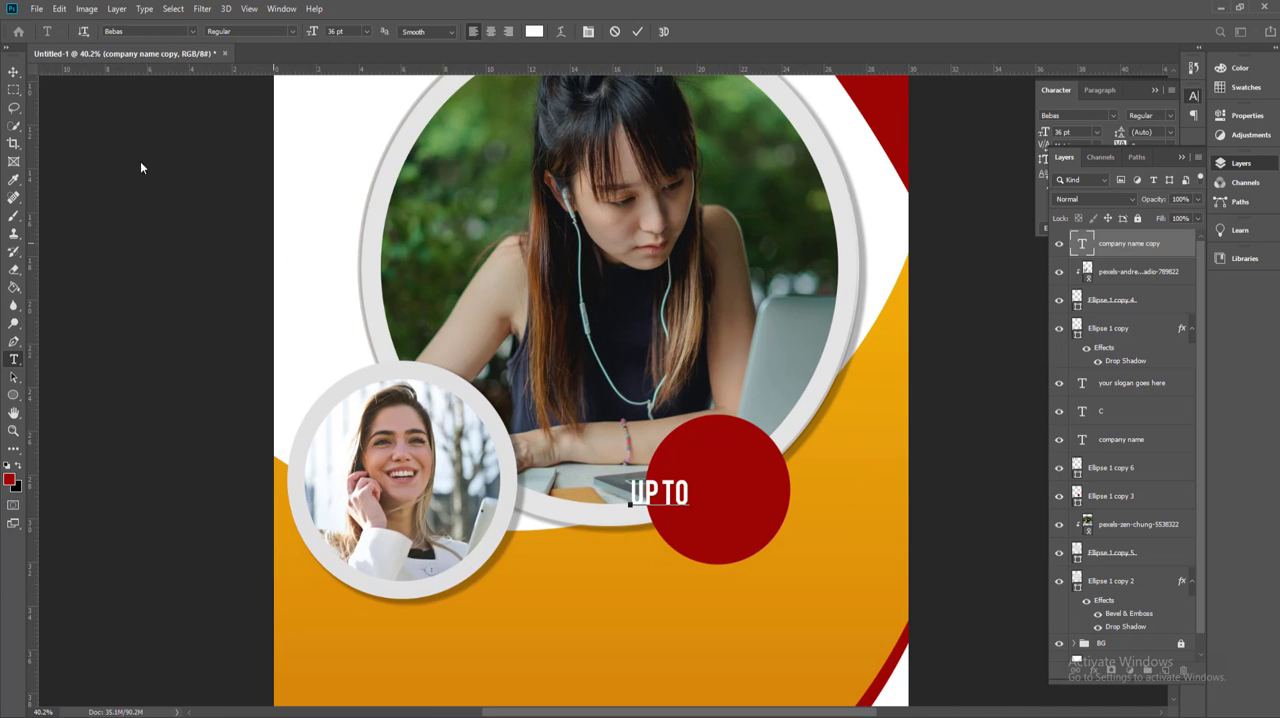
{"action": "left_click", "coordinate": [18, 70]}
{"action": "left_click_drag", "start_coordinate": [680, 499], "coordinate": [736, 465]}
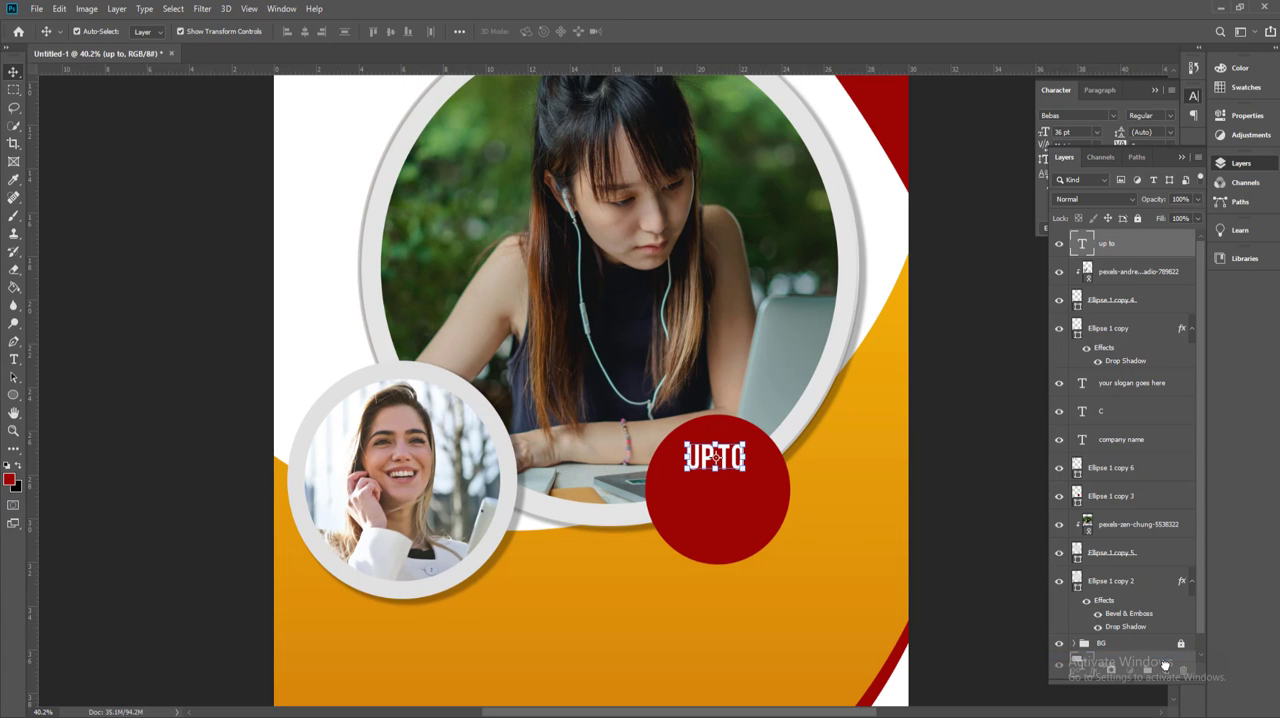
Step: Duplicate the "UP TO" text just below itself and change the copy to "50%"
{"action": "key", "text": "ctrl+j"}
{"action": "left_click_drag", "start_coordinate": [717, 457], "coordinate": [717, 497]}
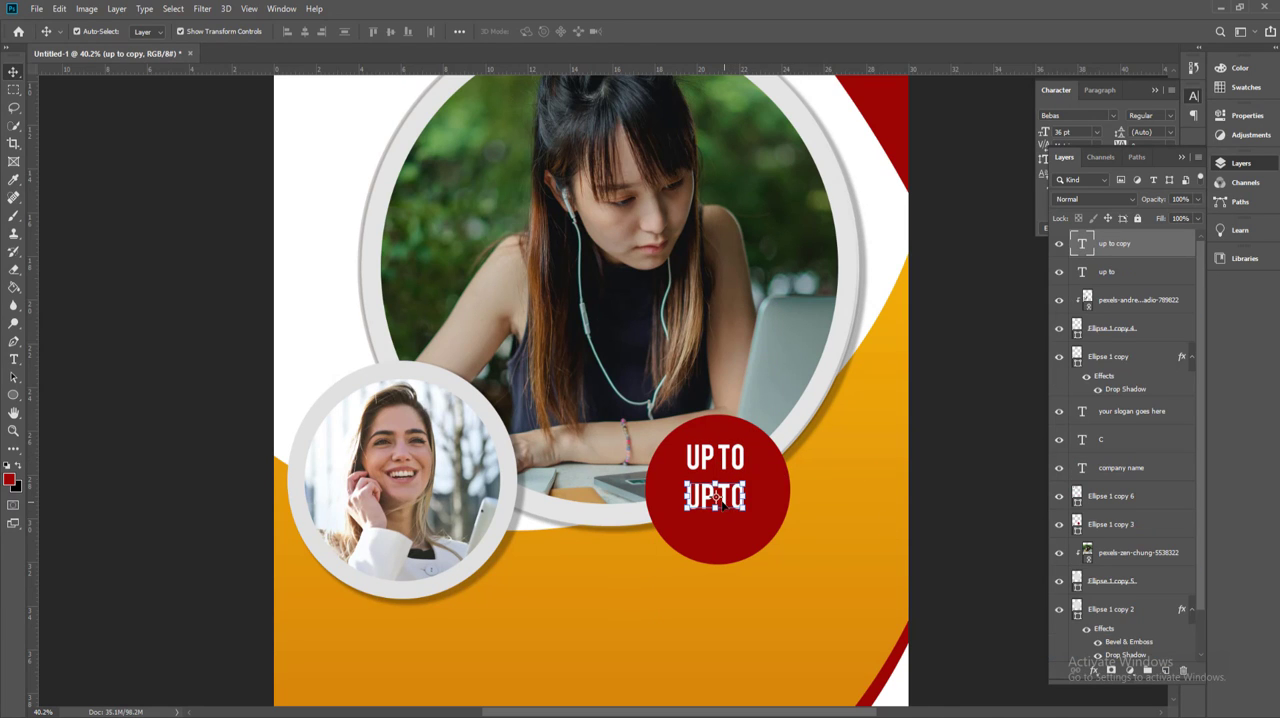
{"action": "double_click", "coordinate": [717, 500]}
{"action": "type", "text": "50"}
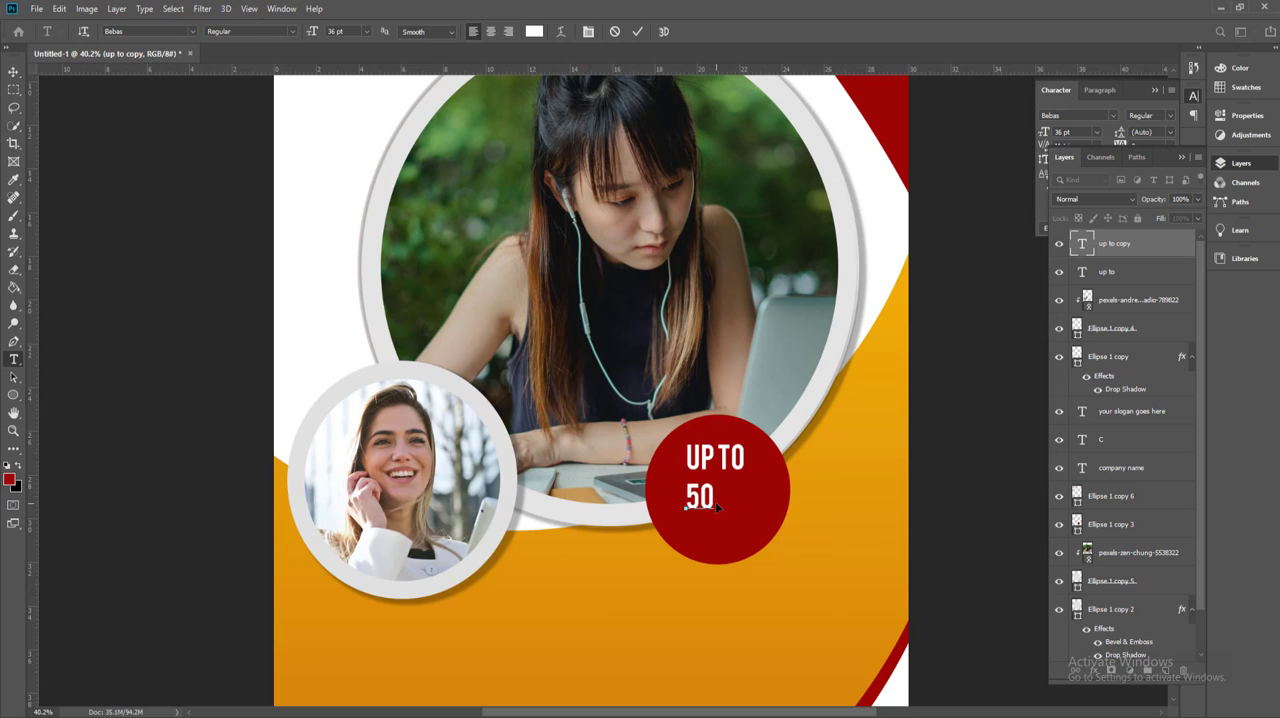
{"action": "type", "text": "%"}
Step: Set the "50%" text to 71 pt and place it beneath "UP TO" in the red circle
{"action": "key", "text": "ctrl+a"}
{"action": "left_click_drag", "start_coordinate": [315, 35], "coordinate": [342, 44]}
{"action": "left_click", "coordinate": [13, 71]}
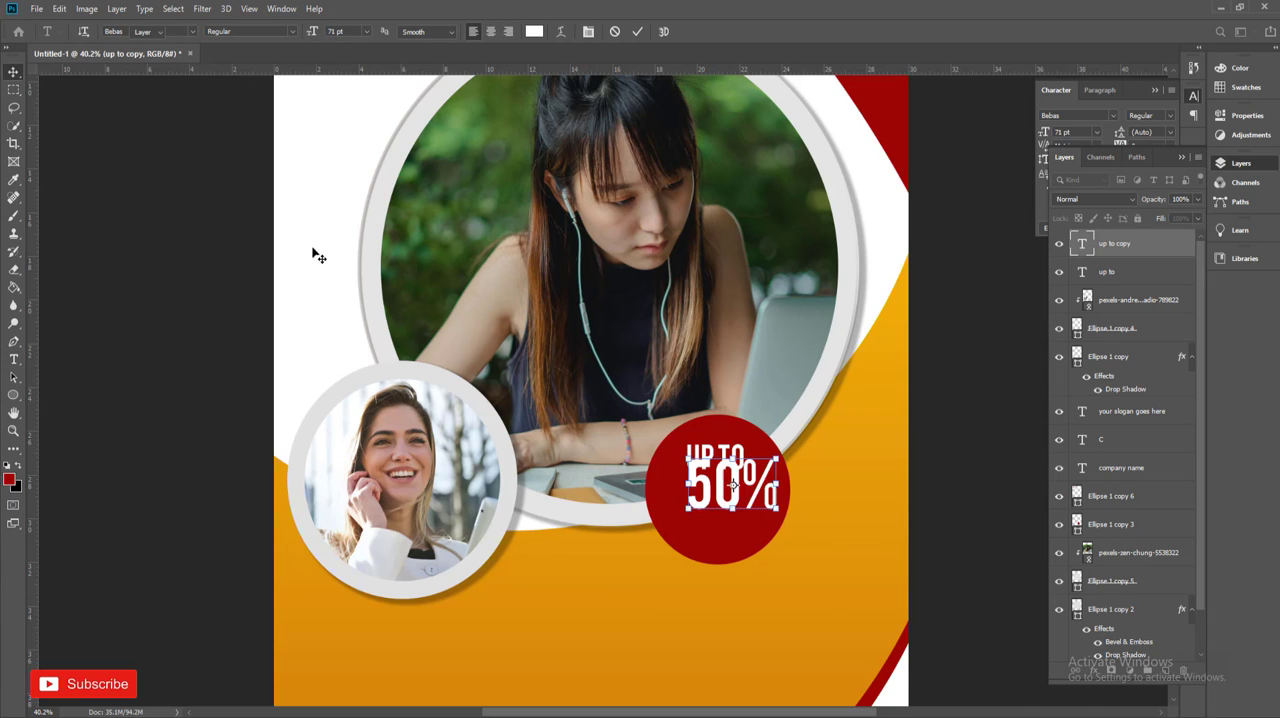
{"action": "left_click_drag", "start_coordinate": [712, 495], "coordinate": [706, 461]}
{"action": "left_click", "coordinate": [356, 339]}
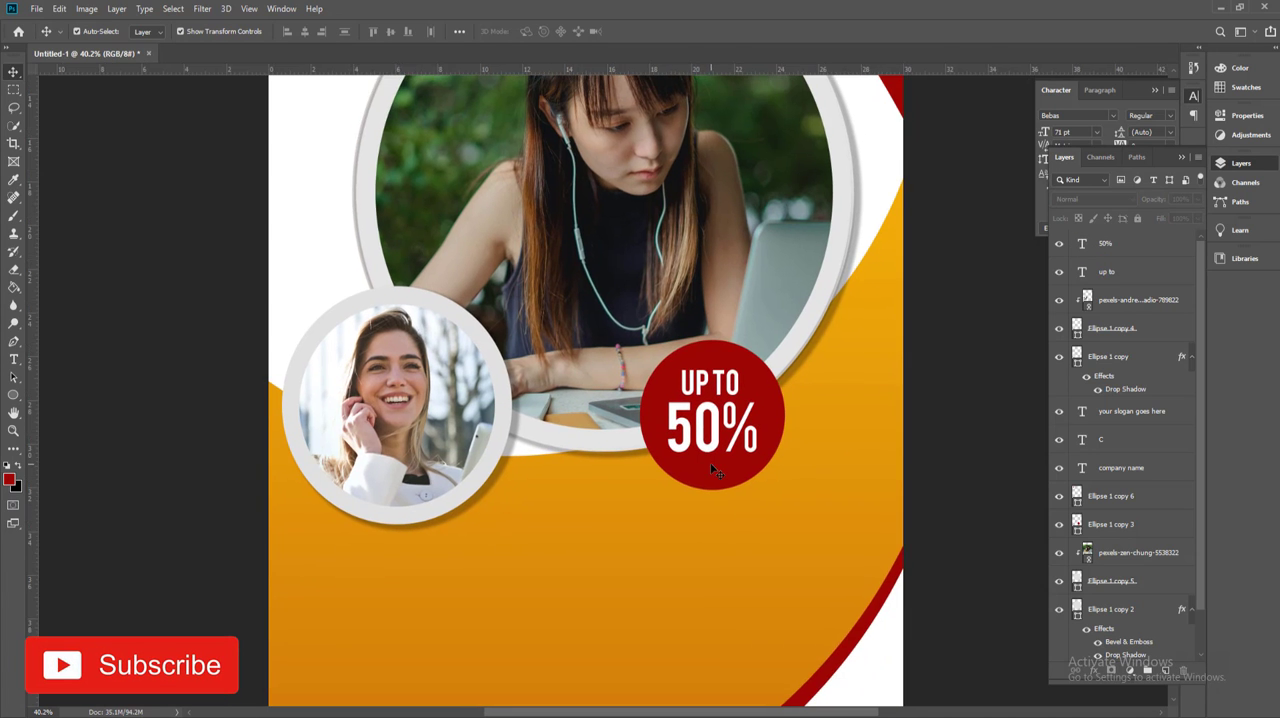
Step: Shift the "UP TO" and "50%" texts slightly upward within the red circle
{"action": "scroll", "coordinate": [709, 411], "scroll_direction": "up", "scroll_amount": 3}
{"action": "left_click", "coordinate": [714, 381]}
{"action": "left_click_drag", "start_coordinate": [722, 374], "coordinate": [722, 357]}
{"action": "left_click_drag", "start_coordinate": [715, 419], "coordinate": [715, 403]}
Step: Duplicate the "UP TO" text below "50%" and change the copy to "OFF"
{"action": "left_click", "coordinate": [710, 360]}
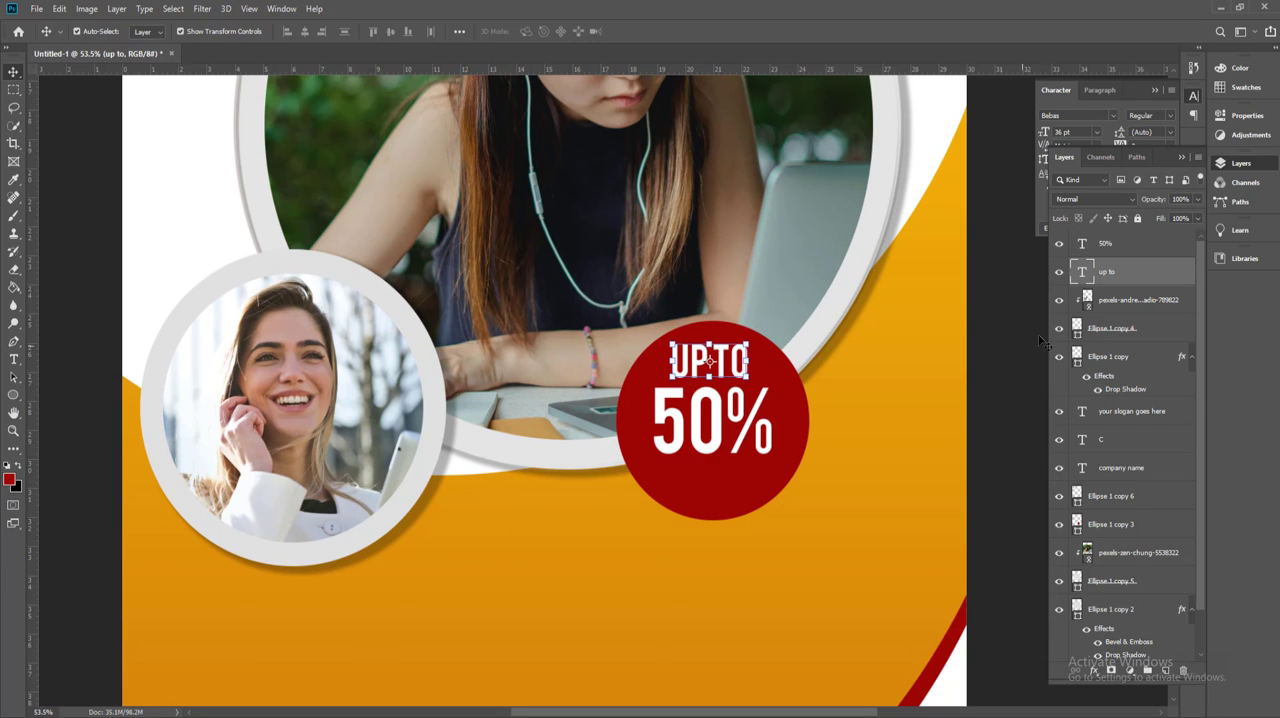
{"action": "left_click_drag", "start_coordinate": [1107, 283], "coordinate": [1166, 671]}
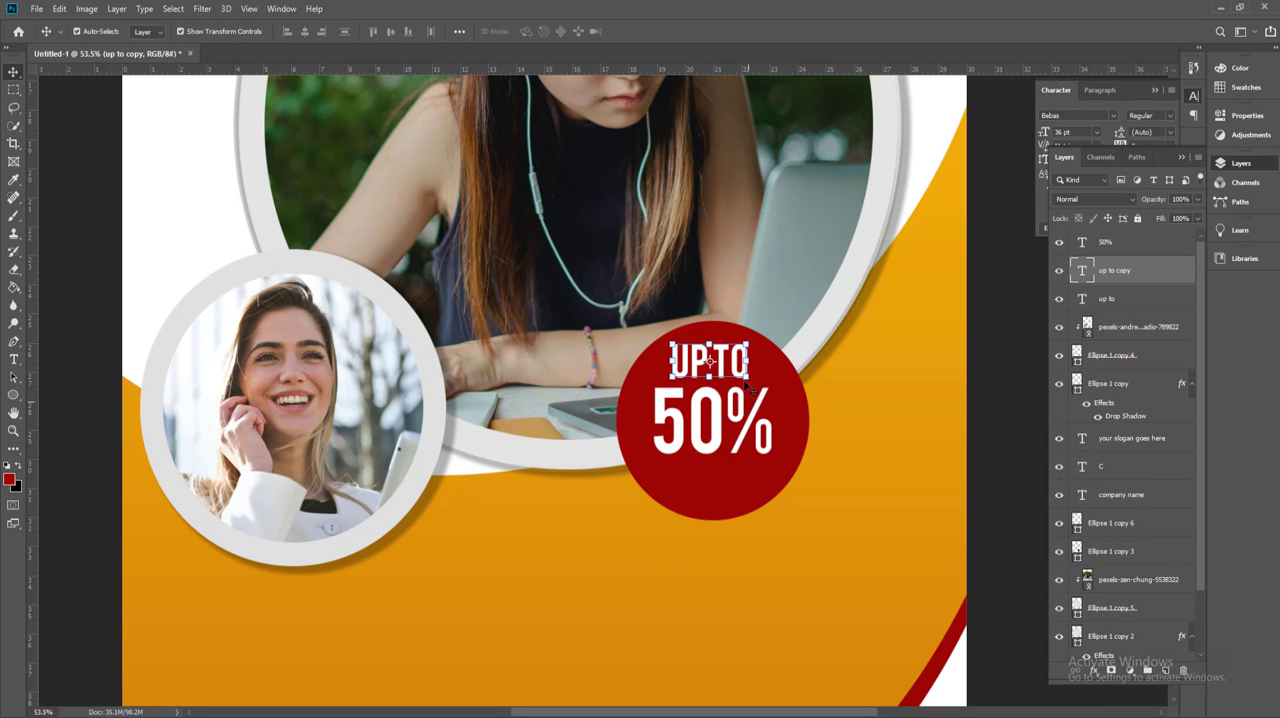
{"action": "left_click_drag", "start_coordinate": [727, 362], "coordinate": [727, 482]}
{"action": "double_click", "coordinate": [727, 482]}
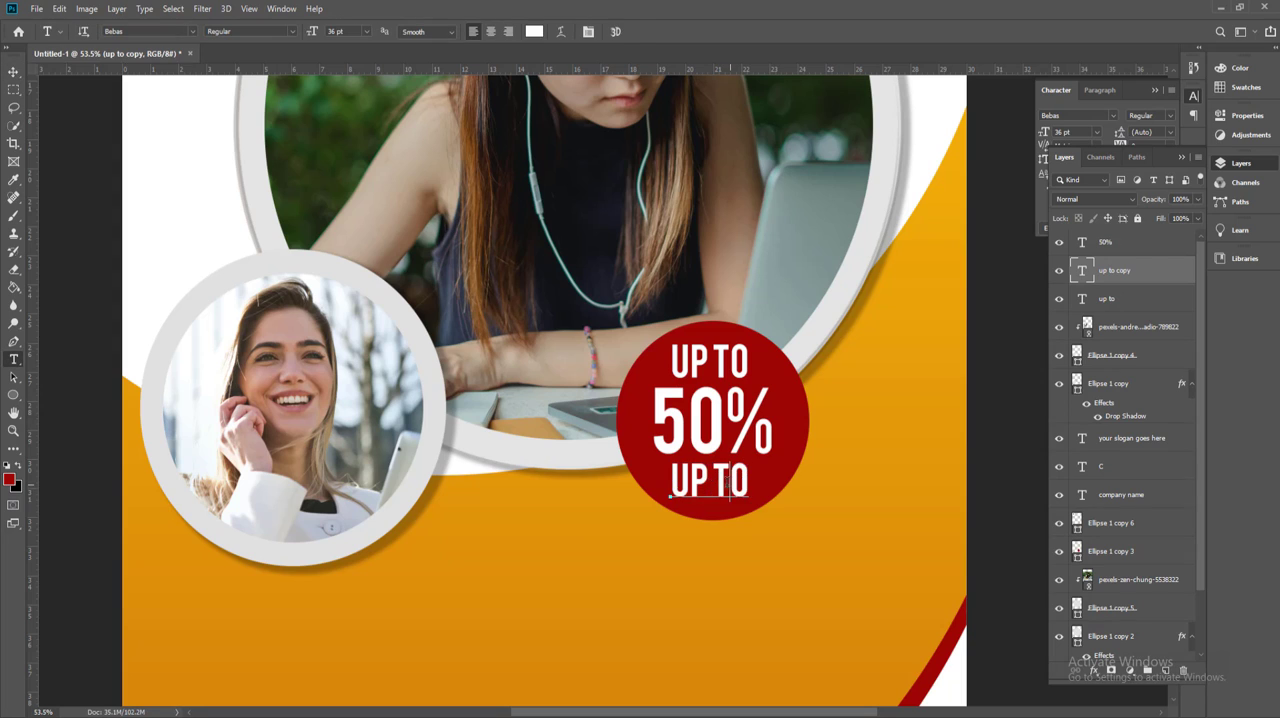
{"action": "type", "text": "OFF"}
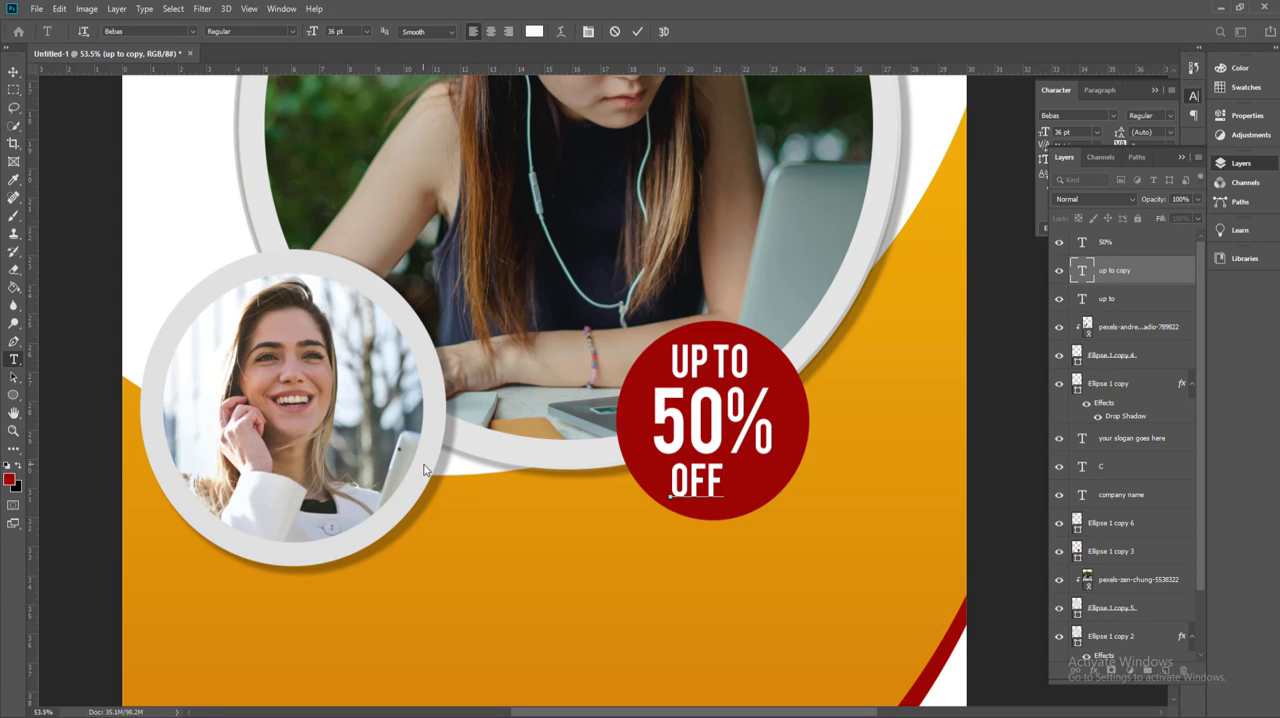
{"action": "left_click", "coordinate": [13, 71]}
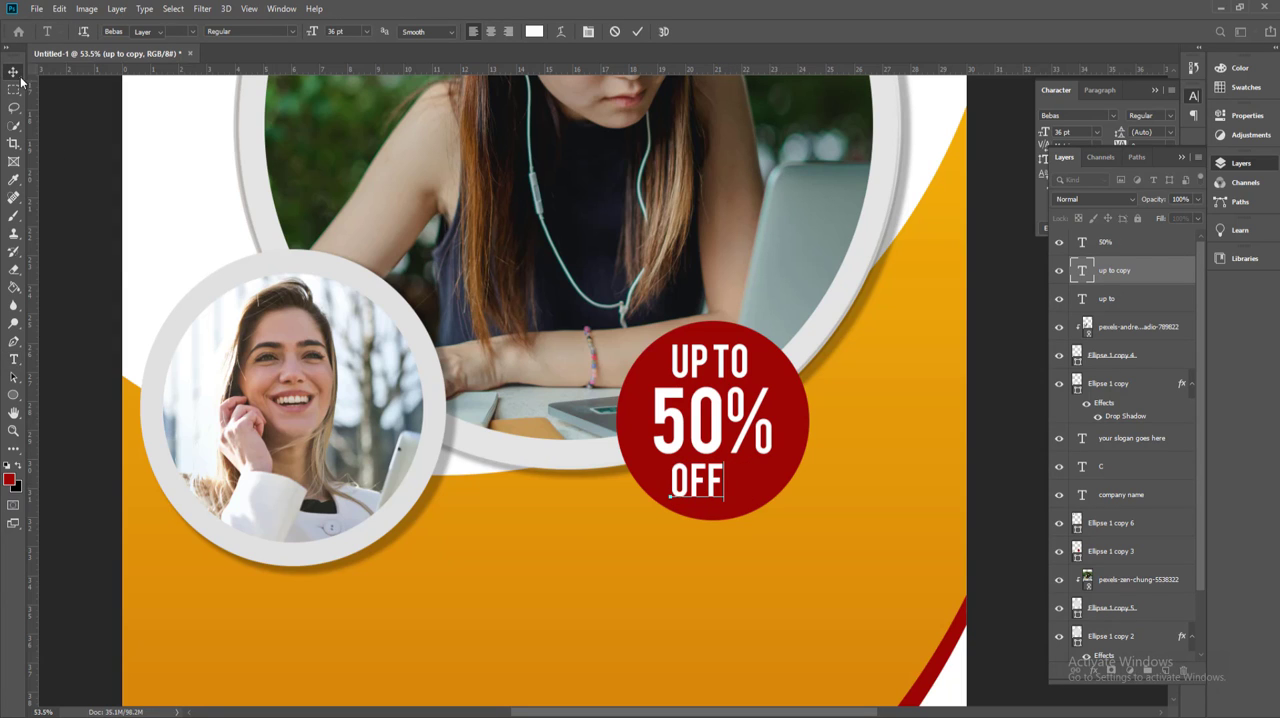
Step: Select the three discount texts together with the red circle and align them on their horizontal centres
{"action": "left_click", "coordinate": [720, 430], "text": "shift"}
{"action": "left_click", "coordinate": [728, 362], "text": "shift"}
{"action": "left_click", "coordinate": [630, 408], "text": "shift"}
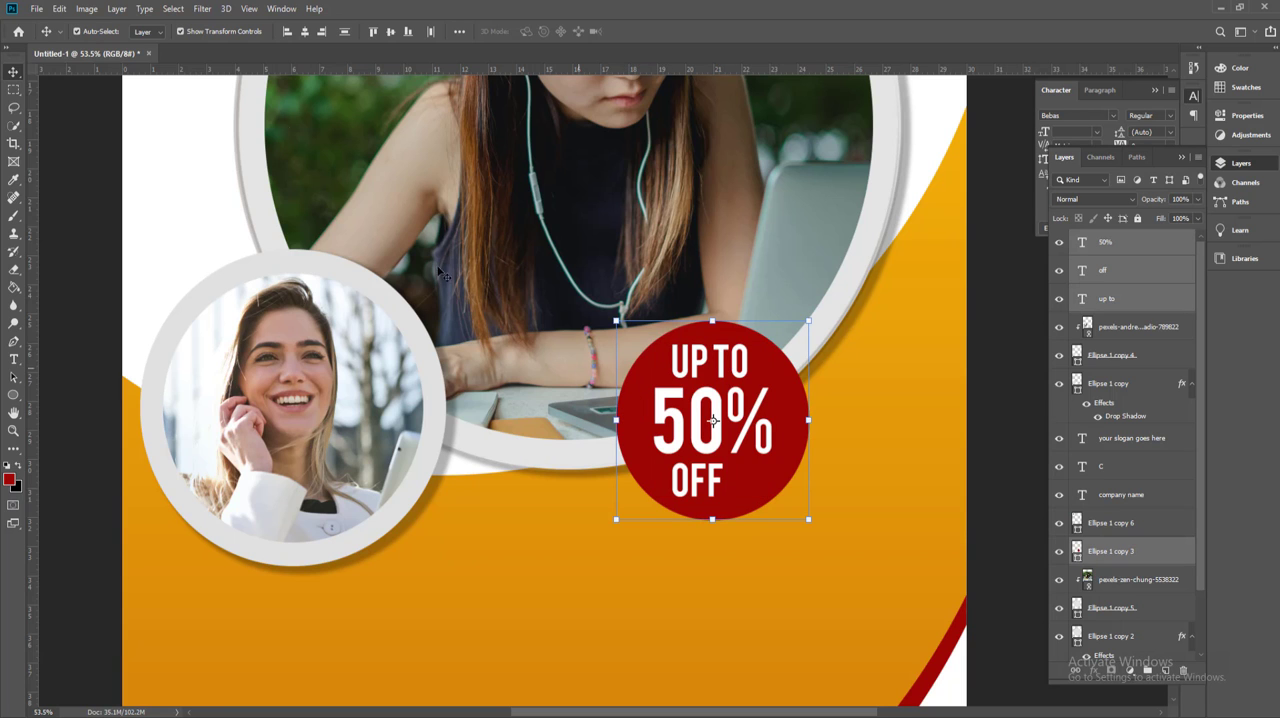
{"action": "scroll", "coordinate": [610, 390], "scroll_direction": "down", "scroll_amount": 5}
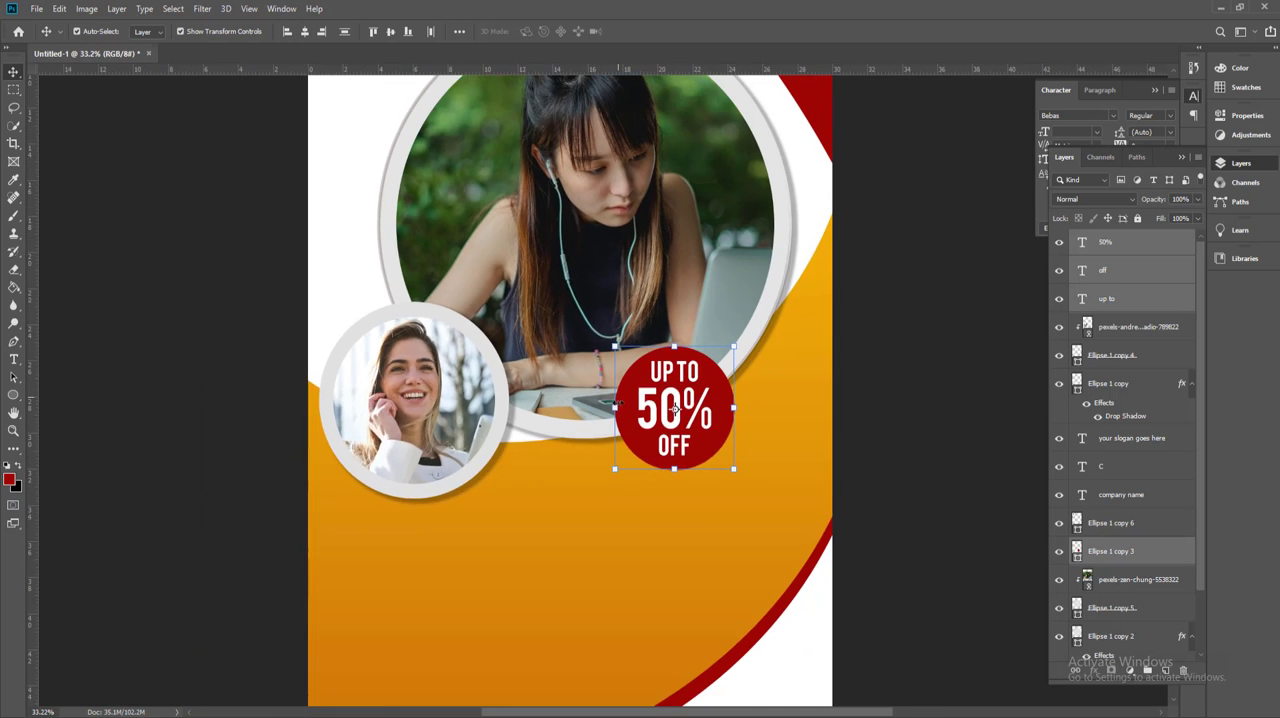
{"action": "left_click", "coordinate": [617, 468]}
{"action": "left_click_drag", "start_coordinate": [617, 514], "coordinate": [613, 435]}
Step: Open the text.psd file containing the prepared banner texts
{"action": "scroll", "coordinate": [612, 435], "scroll_direction": "down", "scroll_amount": 4}
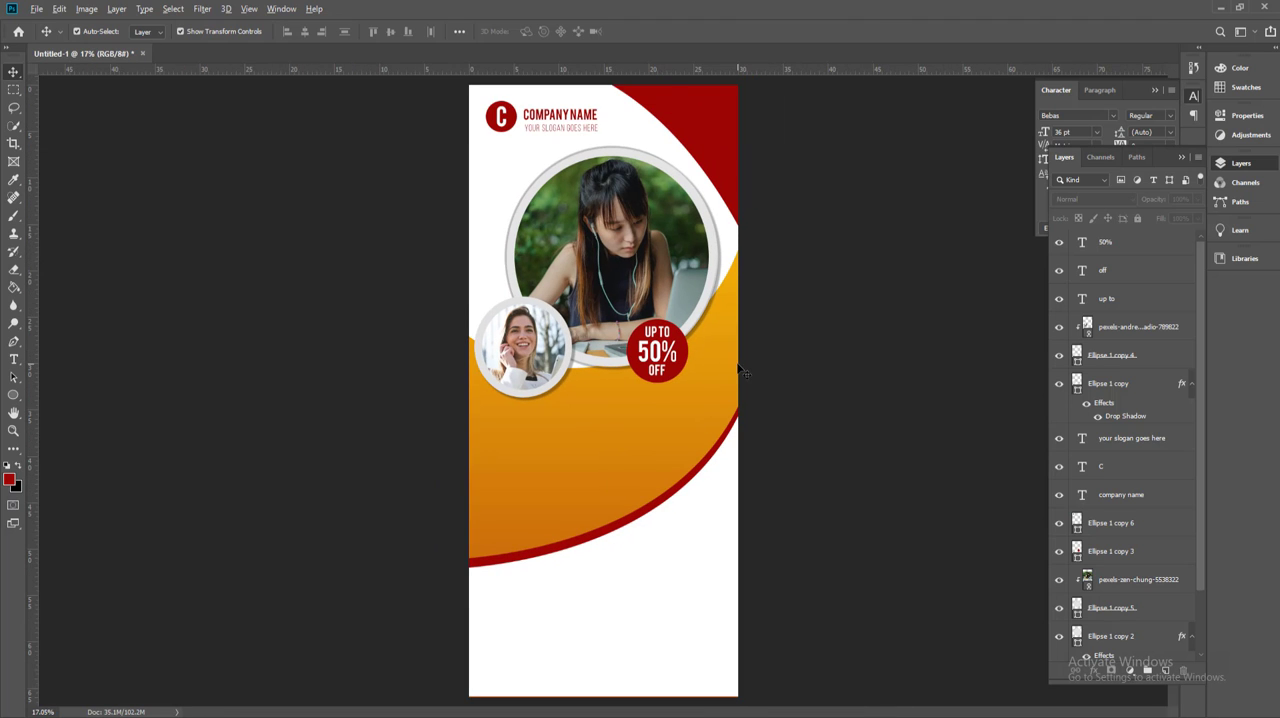
{"action": "scroll", "coordinate": [741, 372], "scroll_direction": "up", "scroll_amount": 1}
{"action": "left_click", "coordinate": [36, 9]}
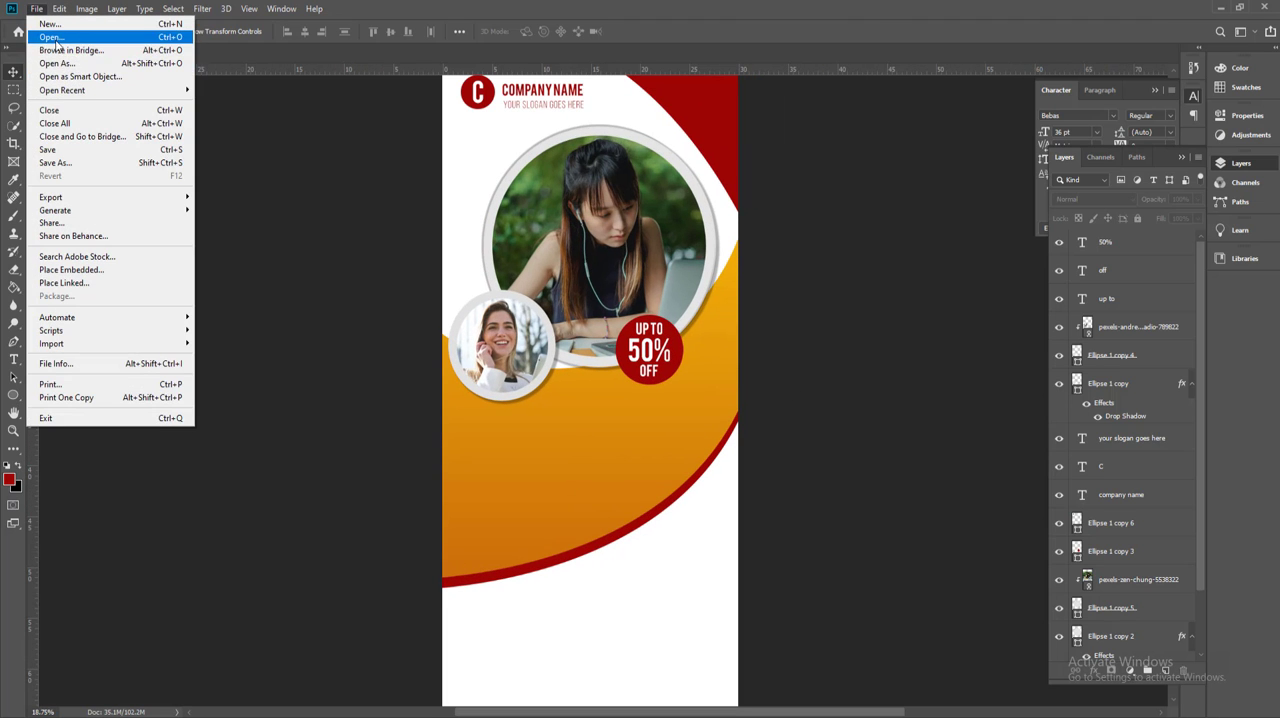
{"action": "left_click", "coordinate": [58, 40]}
{"action": "double_click", "coordinate": [381, 145]}
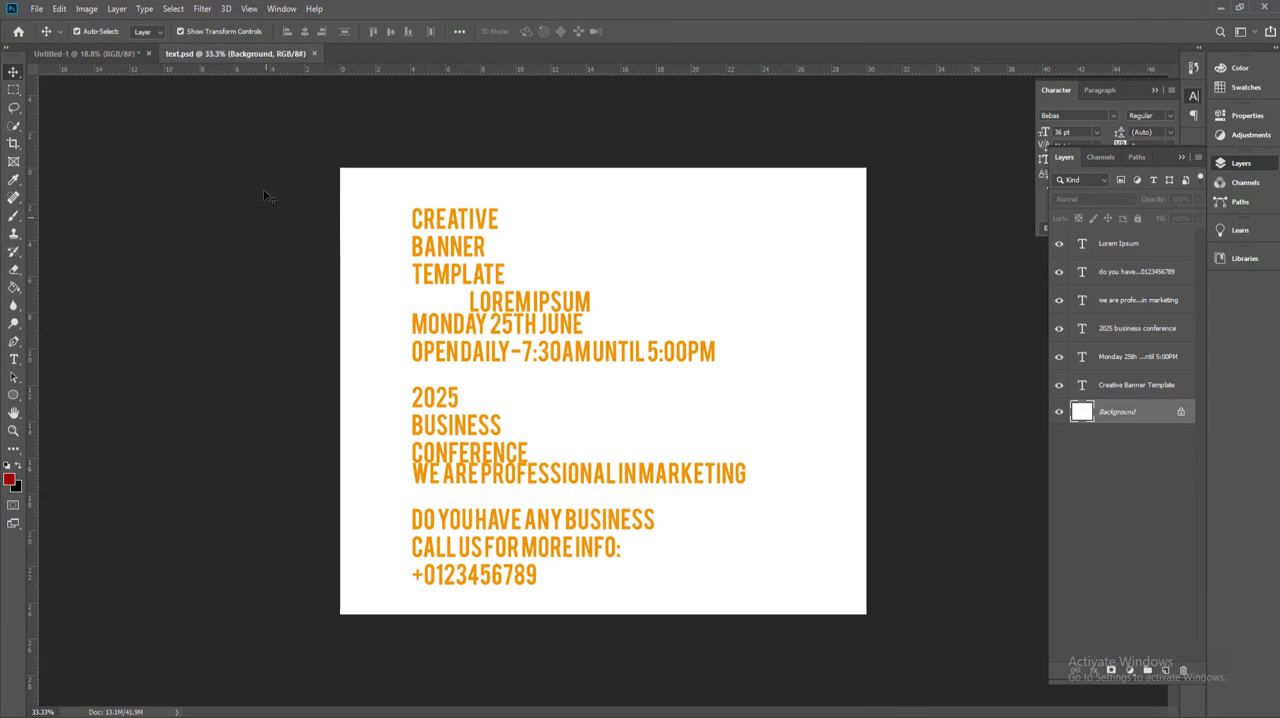
Step: Select all six text layers in text.psd and copy them into the lower part of the banner document
{"action": "left_click_drag", "start_coordinate": [264, 196], "coordinate": [583, 586]}
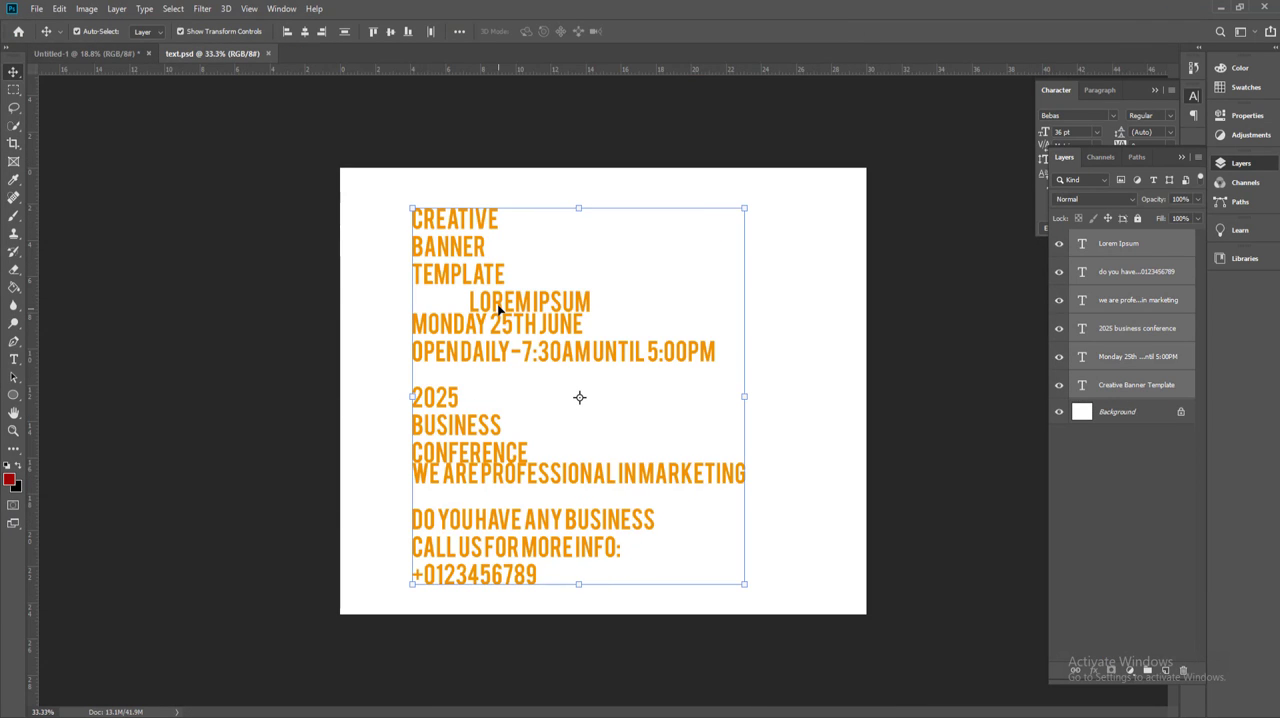
{"action": "left_click_drag", "start_coordinate": [497, 304], "coordinate": [528, 528]}
{"action": "scroll", "coordinate": [512, 503], "scroll_direction": "up", "scroll_amount": 2}
{"action": "left_click_drag", "start_coordinate": [510, 438], "coordinate": [526, 466]}
{"action": "left_click", "coordinate": [332, 466]}
{"action": "scroll", "coordinate": [543, 555], "scroll_direction": "up", "scroll_amount": 2}
{"action": "scroll", "coordinate": [526, 466], "scroll_direction": "down", "scroll_amount": 3}
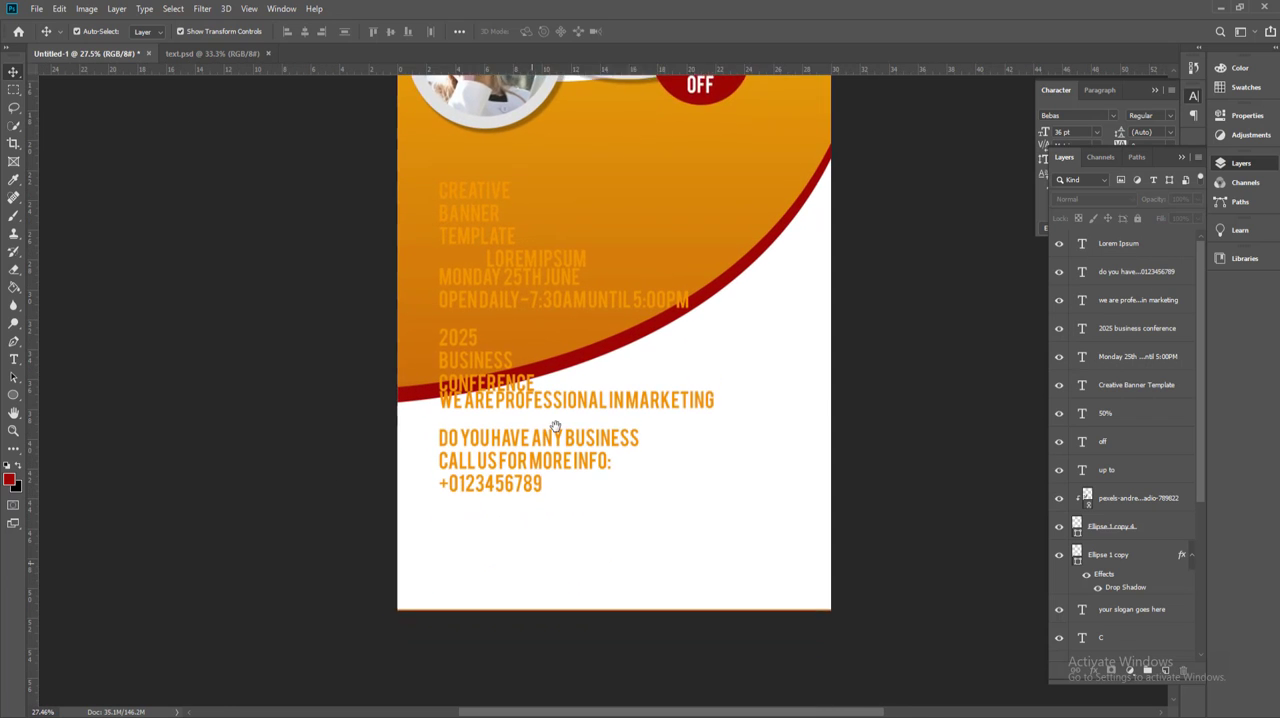
Step: Spread the text blocks apart vertically by moving the marketing, contact, conference, date and "Lorem Ipsum" texts downward
{"action": "left_click_drag", "start_coordinate": [580, 420], "coordinate": [528, 500]}
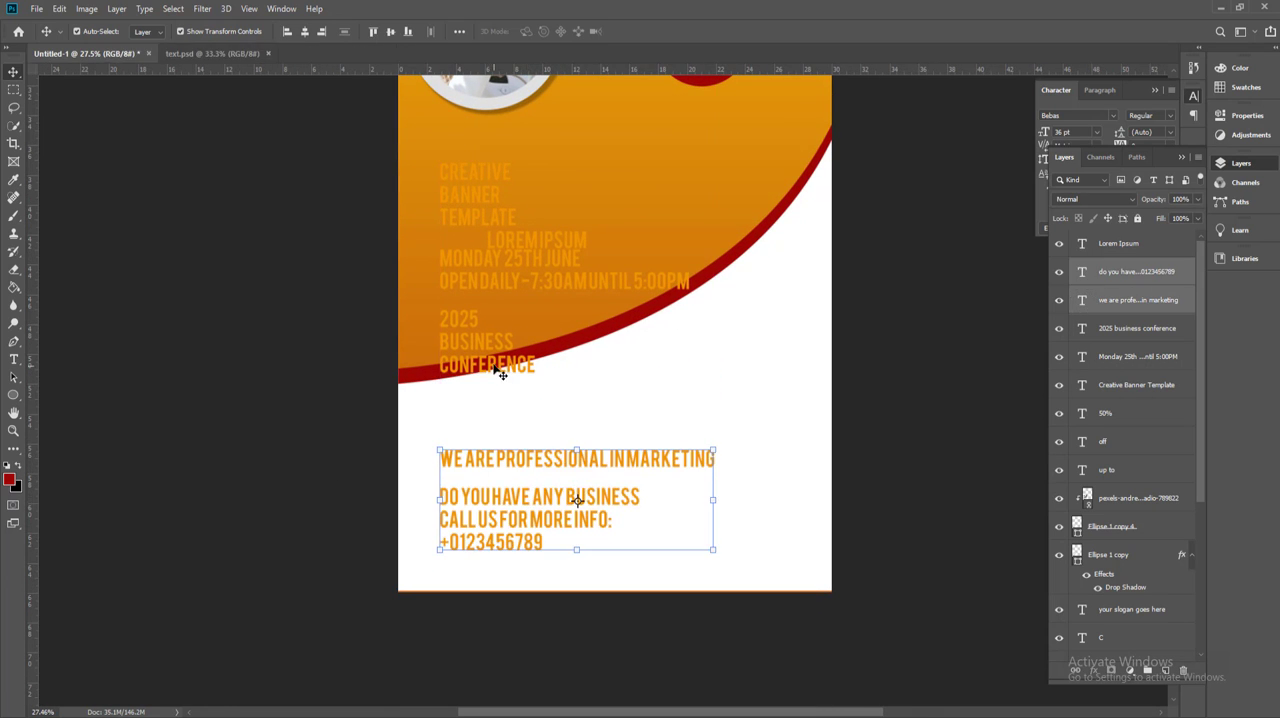
{"action": "left_click_drag", "start_coordinate": [486, 337], "coordinate": [486, 409]}
{"action": "left_click_drag", "start_coordinate": [523, 278], "coordinate": [528, 338]}
{"action": "left_click_drag", "start_coordinate": [540, 244], "coordinate": [537, 276]}
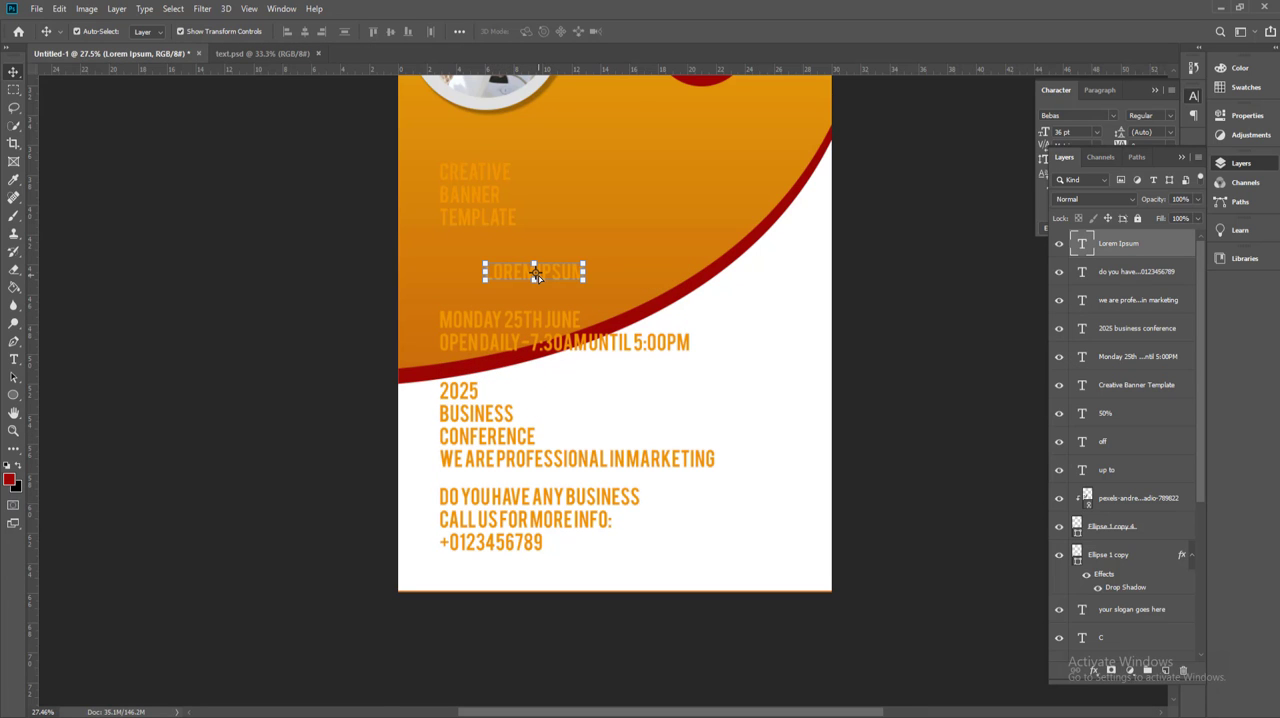
Step: Change the colour of the whole "Creative Banner Template" text to white (ffffff)
{"action": "scroll", "coordinate": [566, 263], "scroll_direction": "up", "scroll_amount": 3}
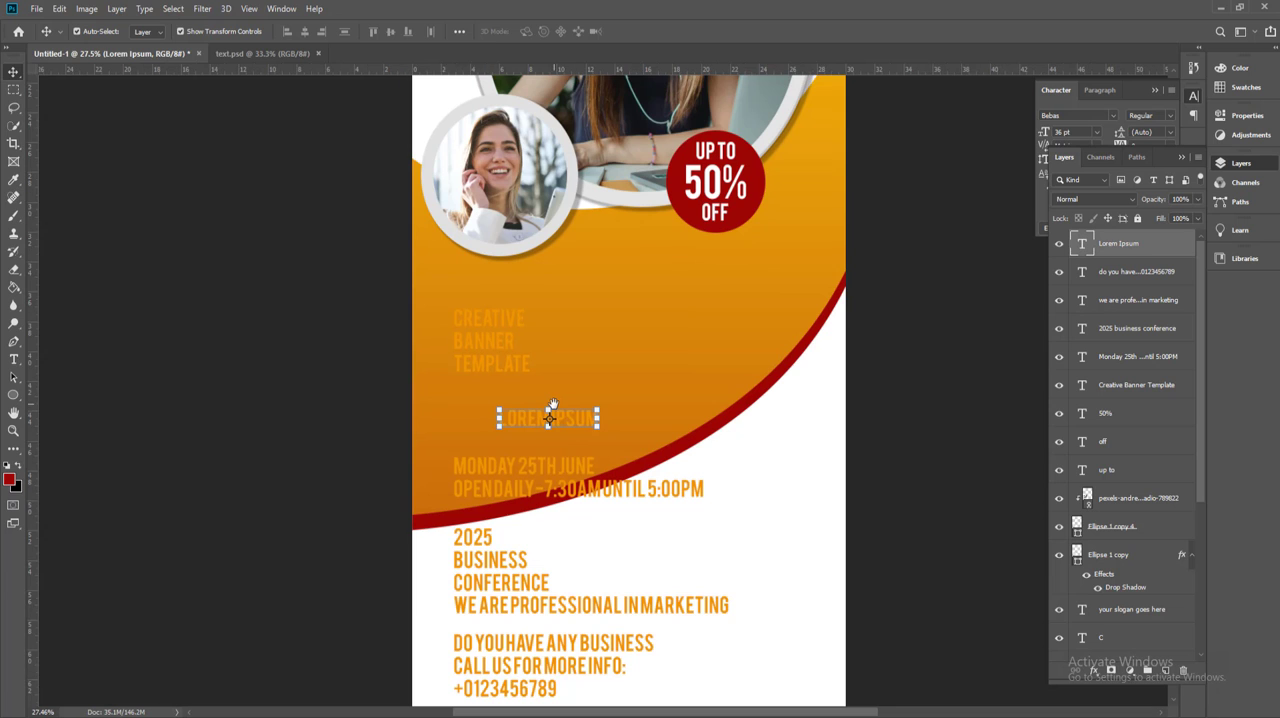
{"action": "key", "text": "t"}
{"action": "left_click", "coordinate": [507, 325]}
{"action": "key", "text": "ctrl+a"}
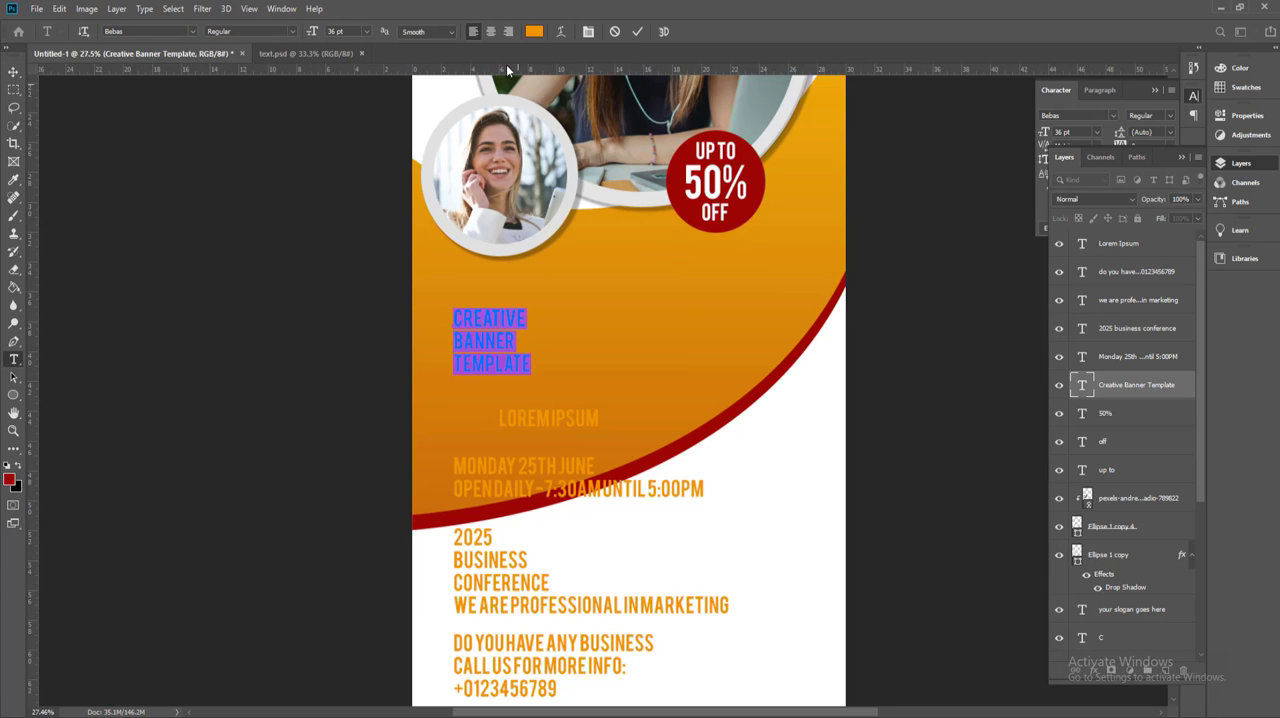
{"action": "left_click", "coordinate": [534, 33]}
{"action": "type", "text": "ffffff"}
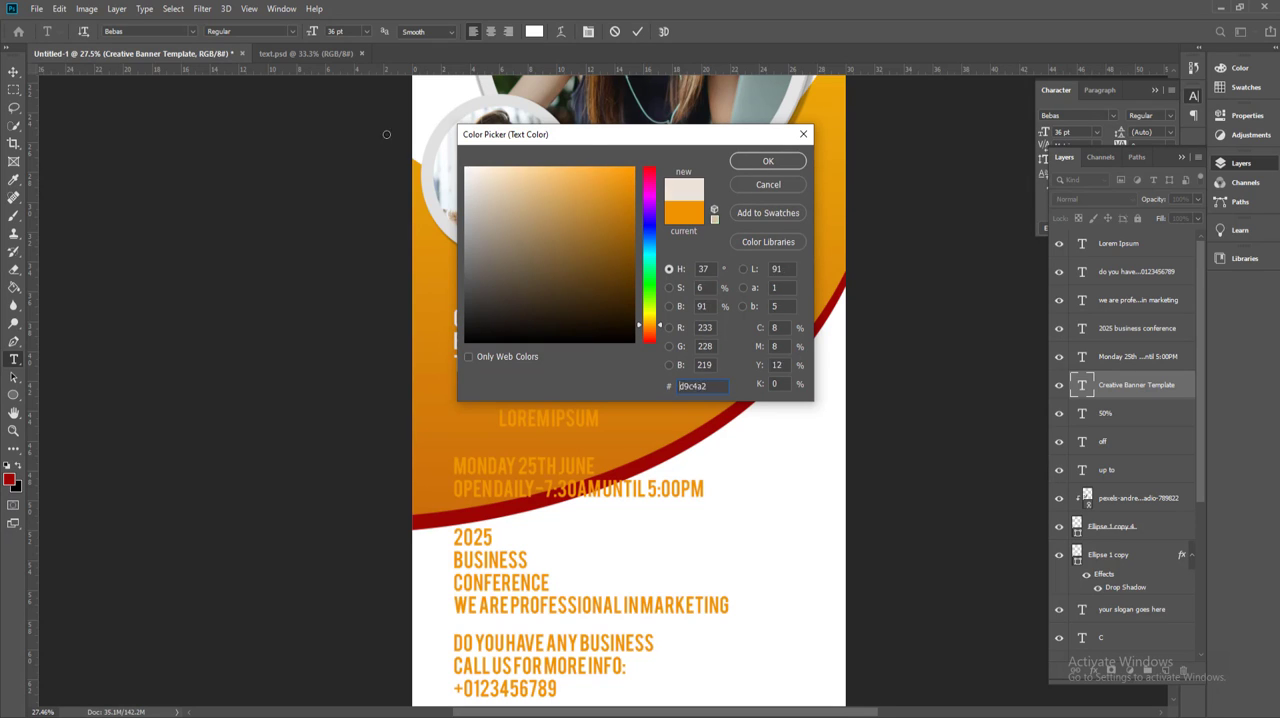
{"action": "left_click", "coordinate": [768, 161]}
Step: Set the "Creative Banner Template" text to 63 pt with 66 pt leading
{"action": "left_click_drag", "start_coordinate": [311, 34], "coordinate": [628, 104]}
{"action": "left_click", "coordinate": [588, 32]}
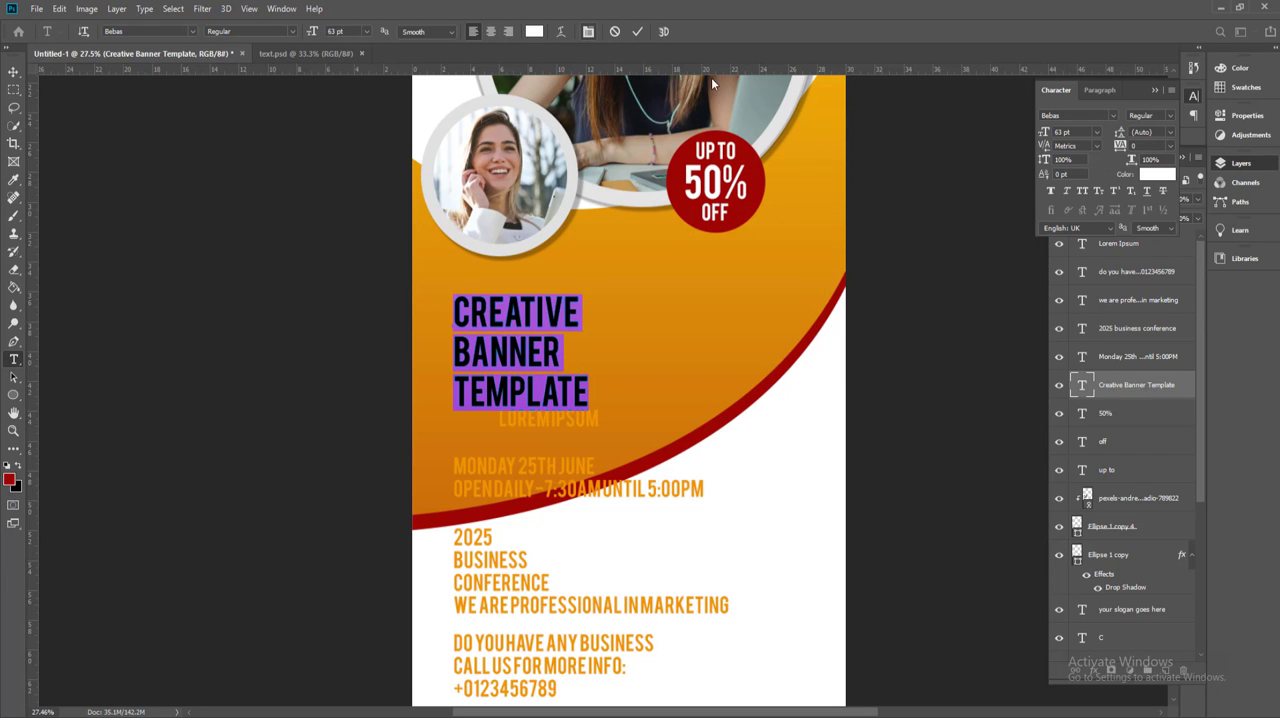
{"action": "left_click", "coordinate": [1170, 132]}
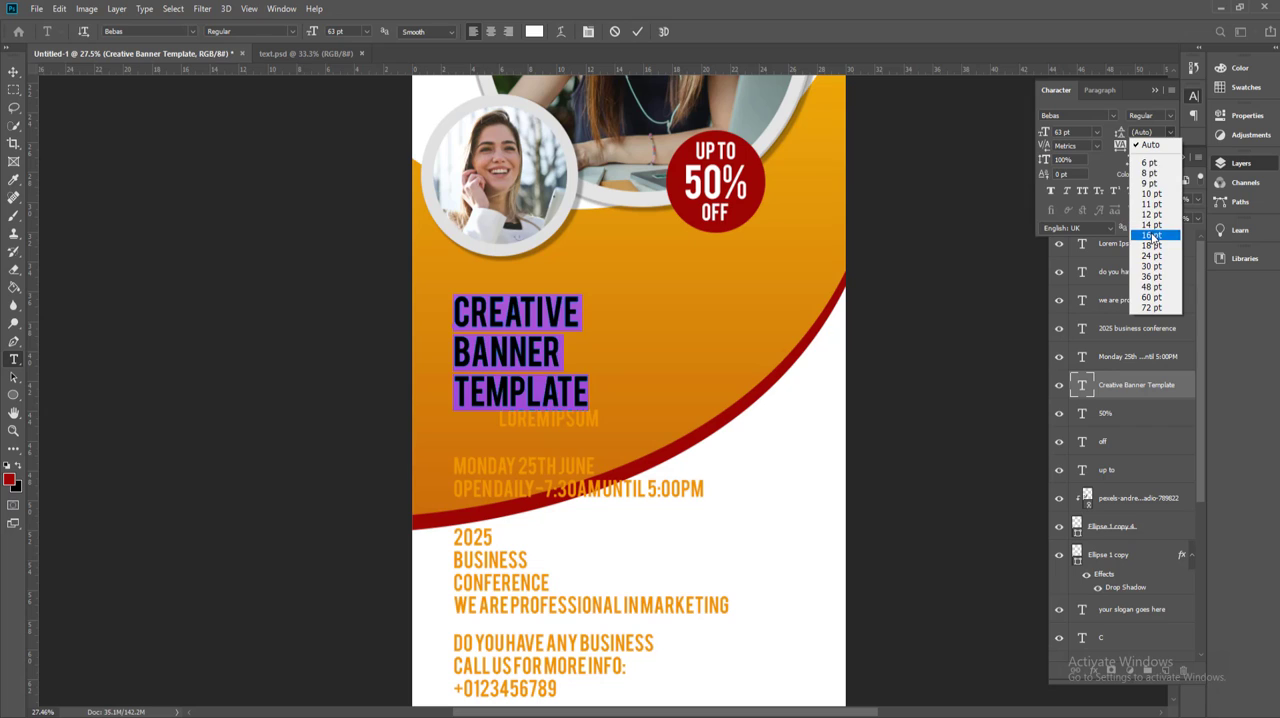
{"action": "left_click", "coordinate": [1152, 232]}
{"action": "key", "text": "Up"}
{"action": "key", "text": "Up"}
{"action": "key", "text": "Up"}
{"action": "key", "text": "Up"}
{"action": "key", "text": "Up"}
{"action": "key", "text": "Up"}
{"action": "key", "text": "Up"}
{"action": "key", "text": "Up"}
{"action": "key", "text": "Up"}
{"action": "key", "text": "Up"}
{"action": "key", "text": "Up"}
{"action": "key", "text": "Up"}
{"action": "key", "text": "Up"}
{"action": "key", "text": "Up"}
{"action": "key", "text": "Up"}
{"action": "key", "text": "Up"}
{"action": "key", "text": "Up"}
{"action": "key", "text": "Up"}
{"action": "key", "text": "Up"}
{"action": "key", "text": "Up"}
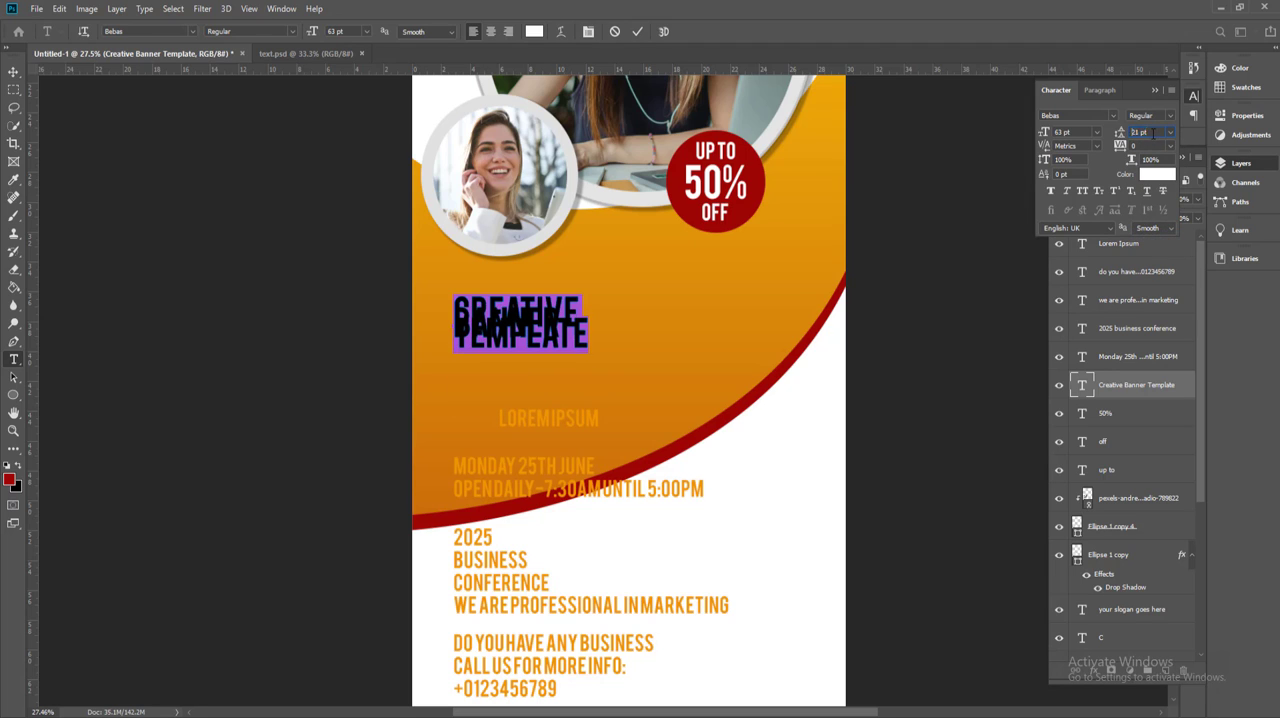
{"action": "key", "text": "Up"}
{"action": "key", "text": "Up"}
{"action": "key", "text": "Up"}
{"action": "key", "text": "Up"}
{"action": "key", "text": "Up"}
{"action": "key", "text": "Up"}
{"action": "key", "text": "Up"}
{"action": "key", "text": "Up"}
{"action": "key", "text": "Up"}
{"action": "key", "text": "Up"}
{"action": "key", "text": "Up"}
{"action": "key", "text": "Up"}
{"action": "key", "text": "Up"}
{"action": "key", "text": "Up"}
{"action": "key", "text": "Up"}
{"action": "key", "text": "Up"}
{"action": "key", "text": "Up"}
{"action": "key", "text": "Up"}
{"action": "key", "text": "Up"}
{"action": "key", "text": "Up"}
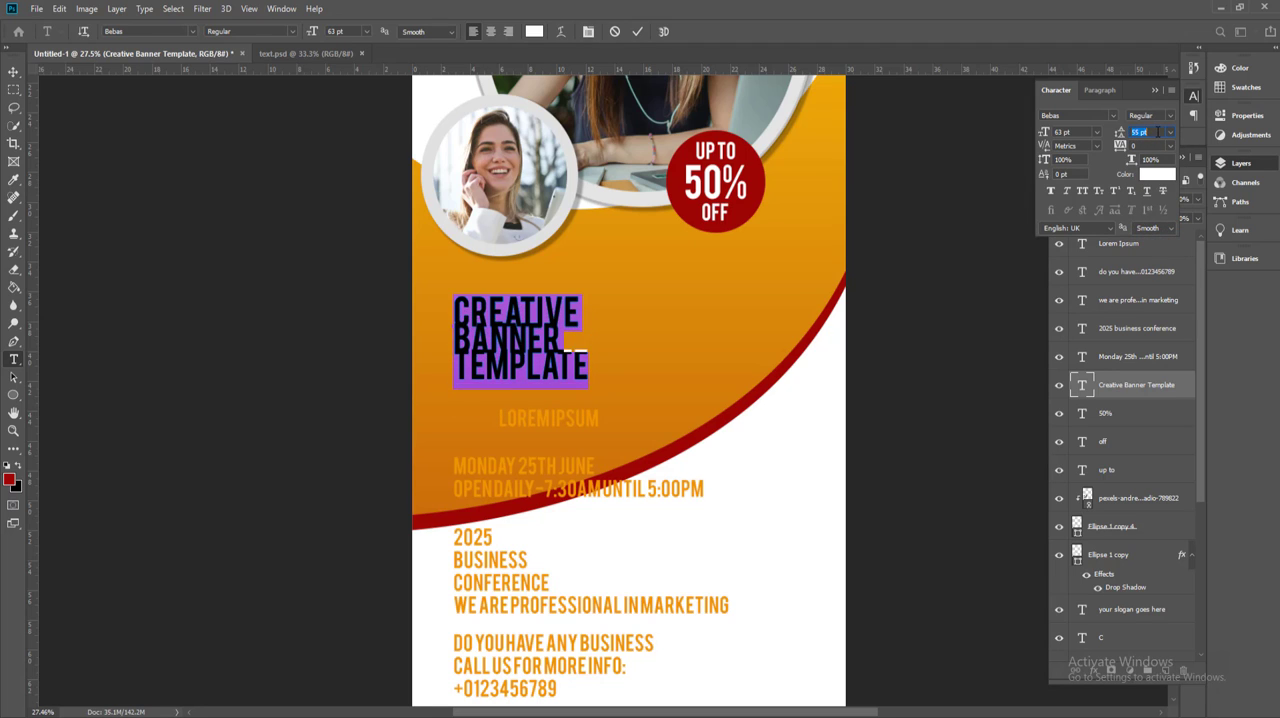
Step: Move the "Creative Banner Template" headline up beneath the small circular photo and delete the "Lorem Ipsum" text
{"action": "left_click", "coordinate": [13, 72]}
{"action": "left_click_drag", "start_coordinate": [495, 312], "coordinate": [492, 290]}
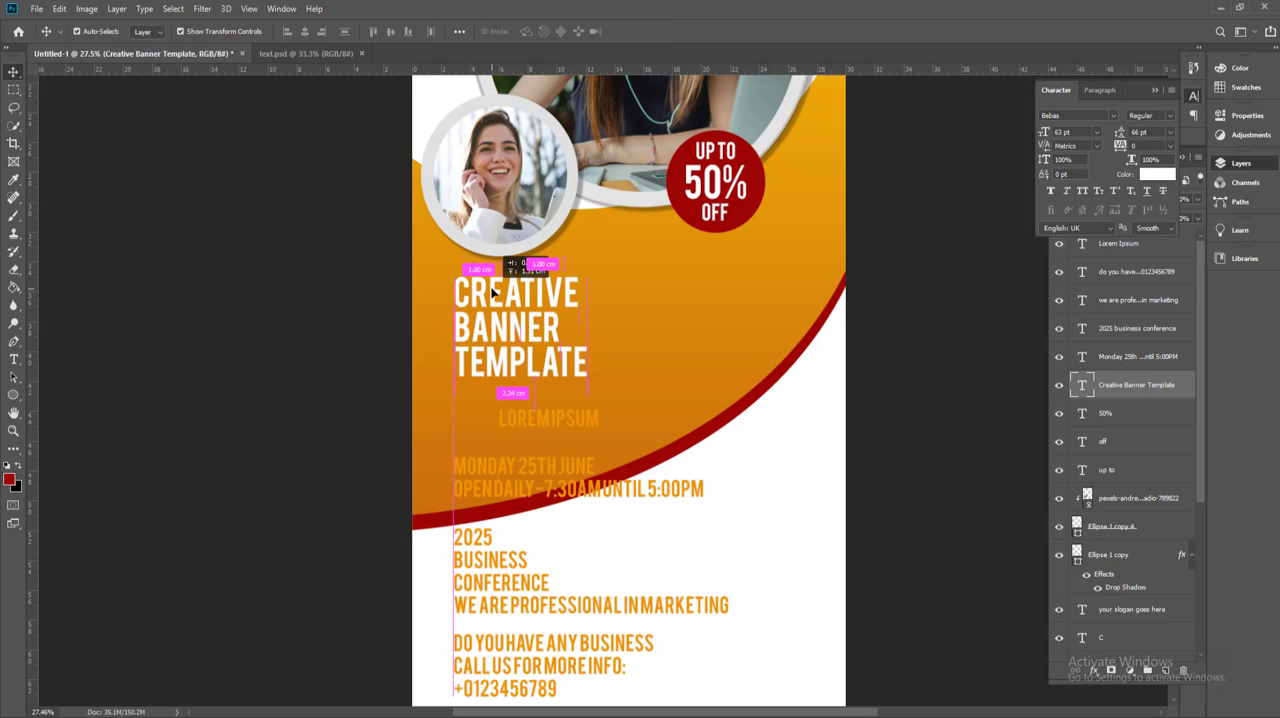
{"action": "left_click_drag", "start_coordinate": [521, 421], "coordinate": [477, 404]}
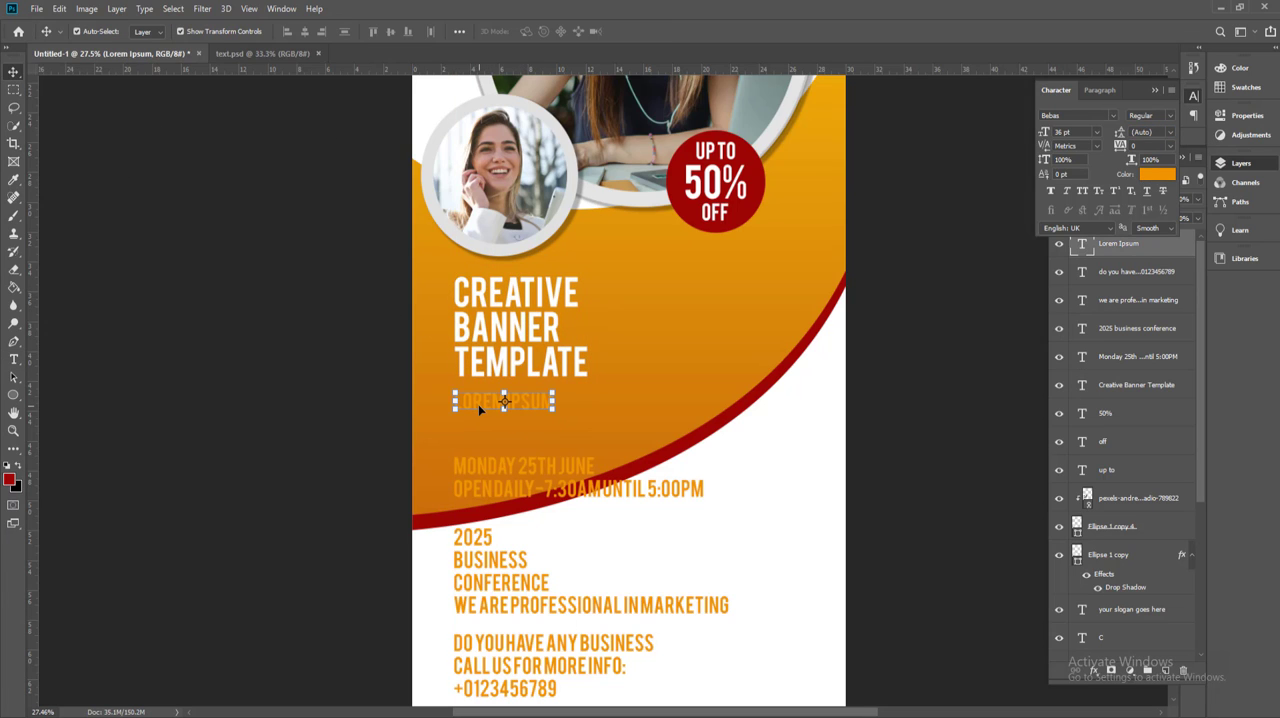
{"action": "key", "text": "Delete"}
Step: Join "CREATIVE" and "BANNER" on one headline line, separated by a space, with "TEMPLATE" below
{"action": "scroll", "coordinate": [482, 466], "scroll_direction": "down", "scroll_amount": 2}
{"action": "scroll", "coordinate": [518, 443], "scroll_direction": "up", "scroll_amount": 1}
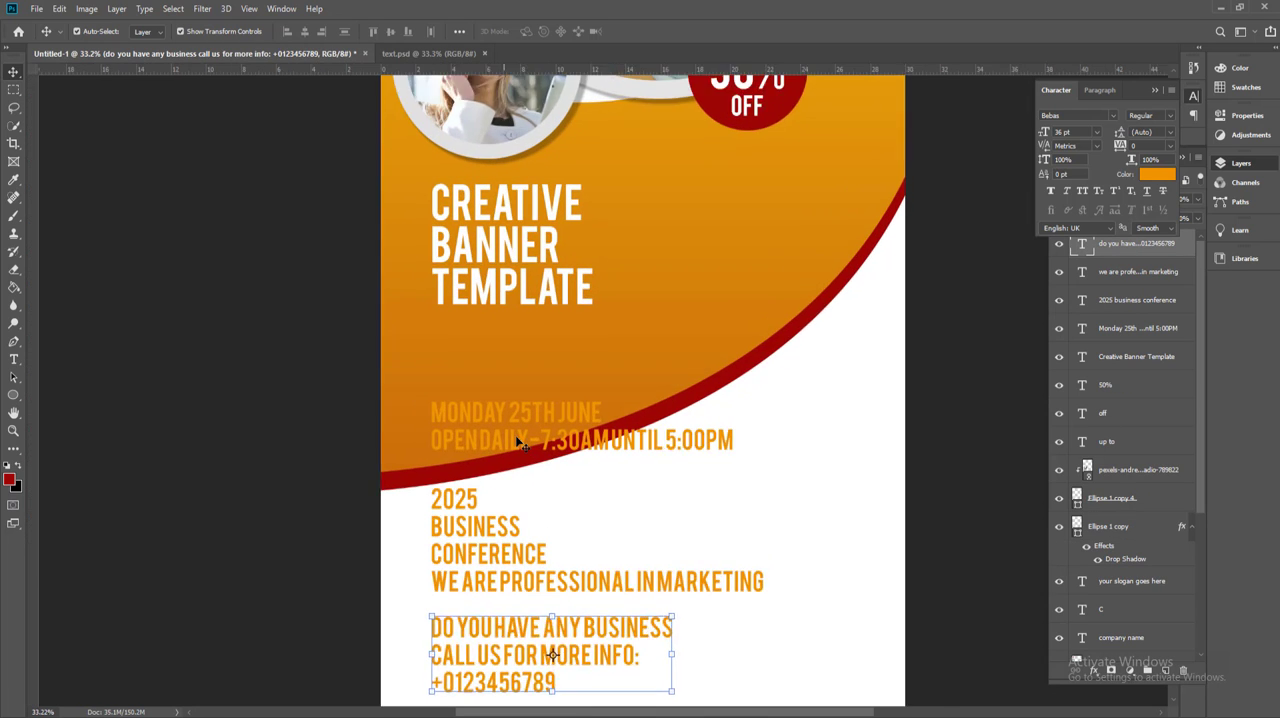
{"action": "scroll", "coordinate": [518, 443], "scroll_direction": "up", "scroll_amount": 1}
{"action": "left_click_drag", "start_coordinate": [495, 348], "coordinate": [490, 367]}
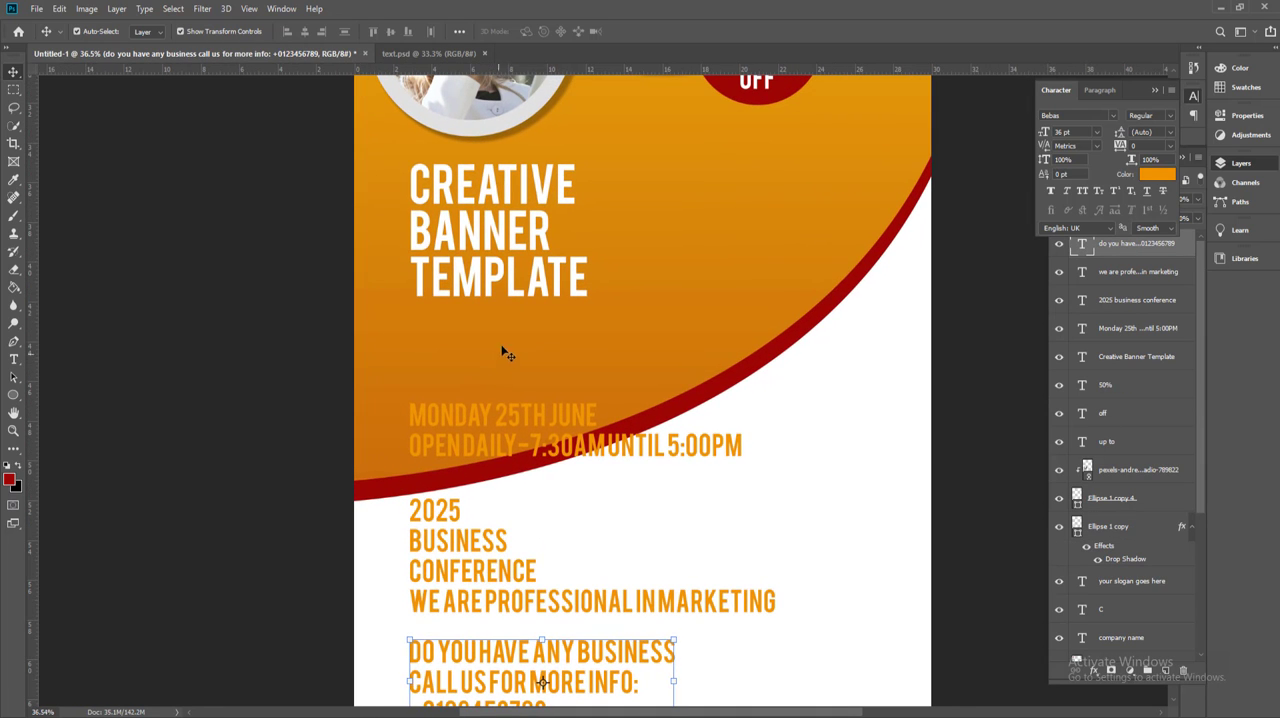
{"action": "double_click", "coordinate": [495, 250]}
{"action": "key", "text": "BackSpace"}
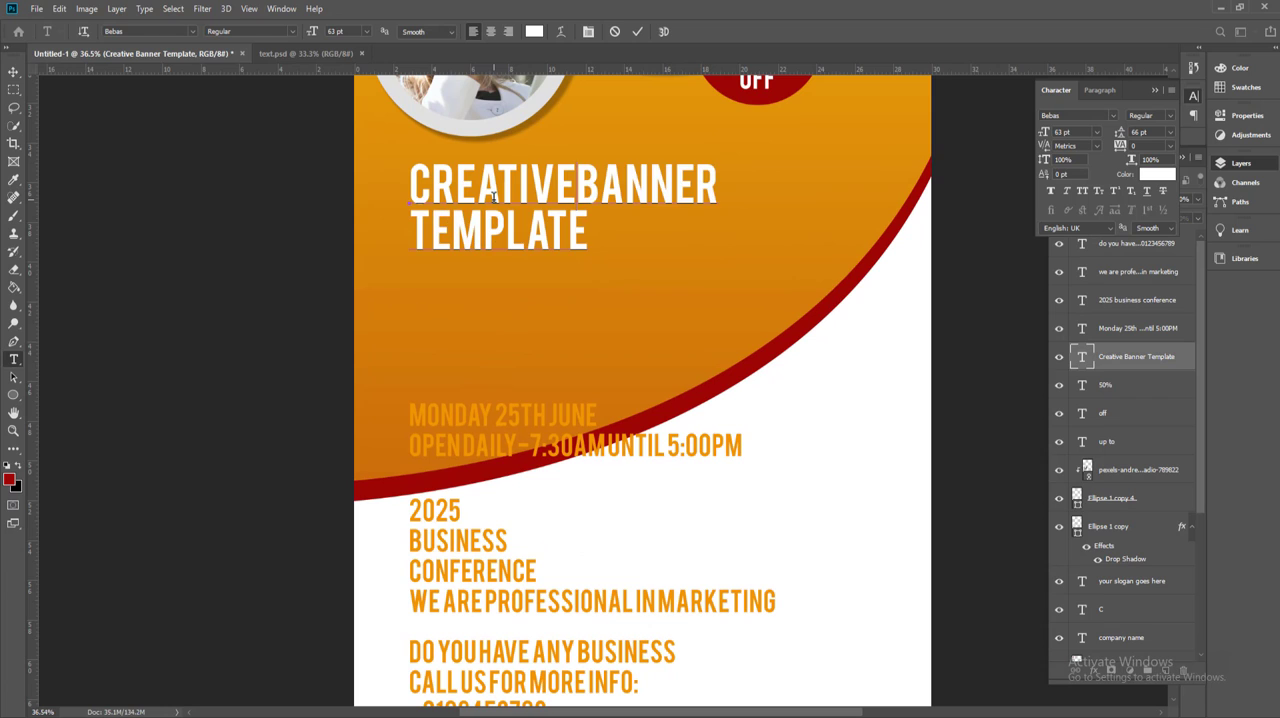
Step: Set the word "TEMPLATE" in Bebas Neue Book with a tracking of 50
{"action": "double_click", "coordinate": [433, 231]}
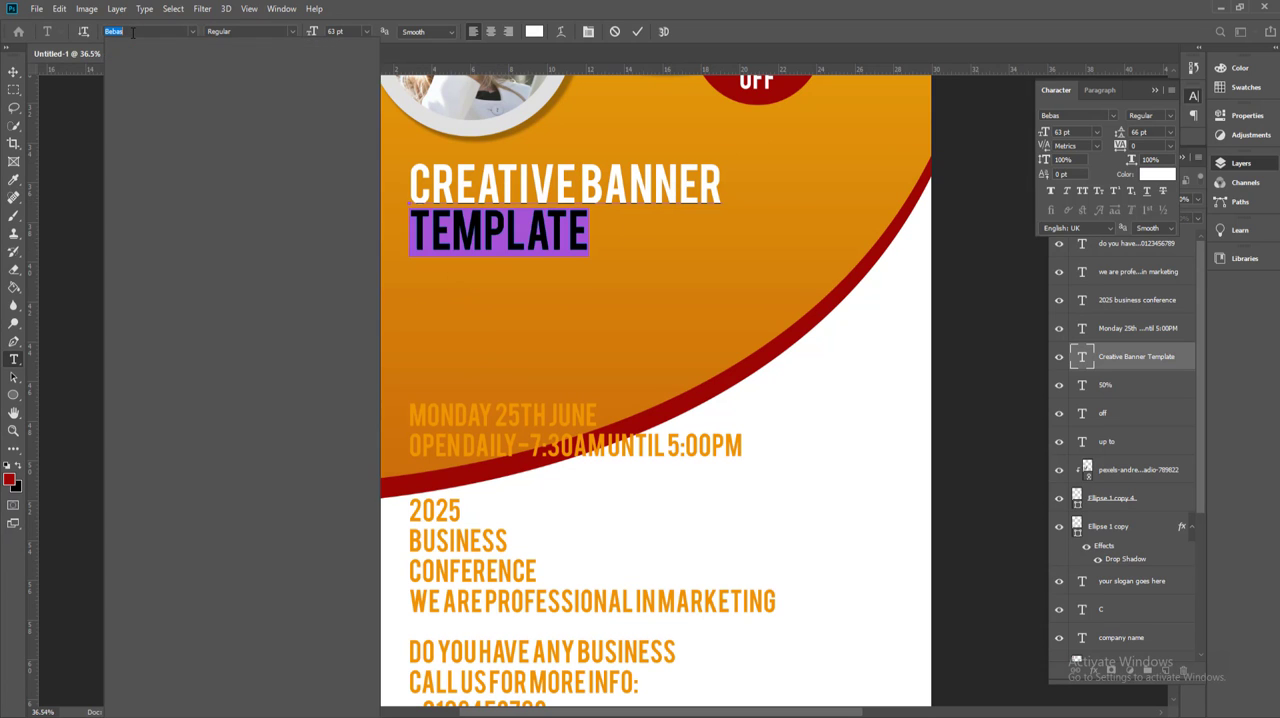
{"action": "type", "text": "beba"}
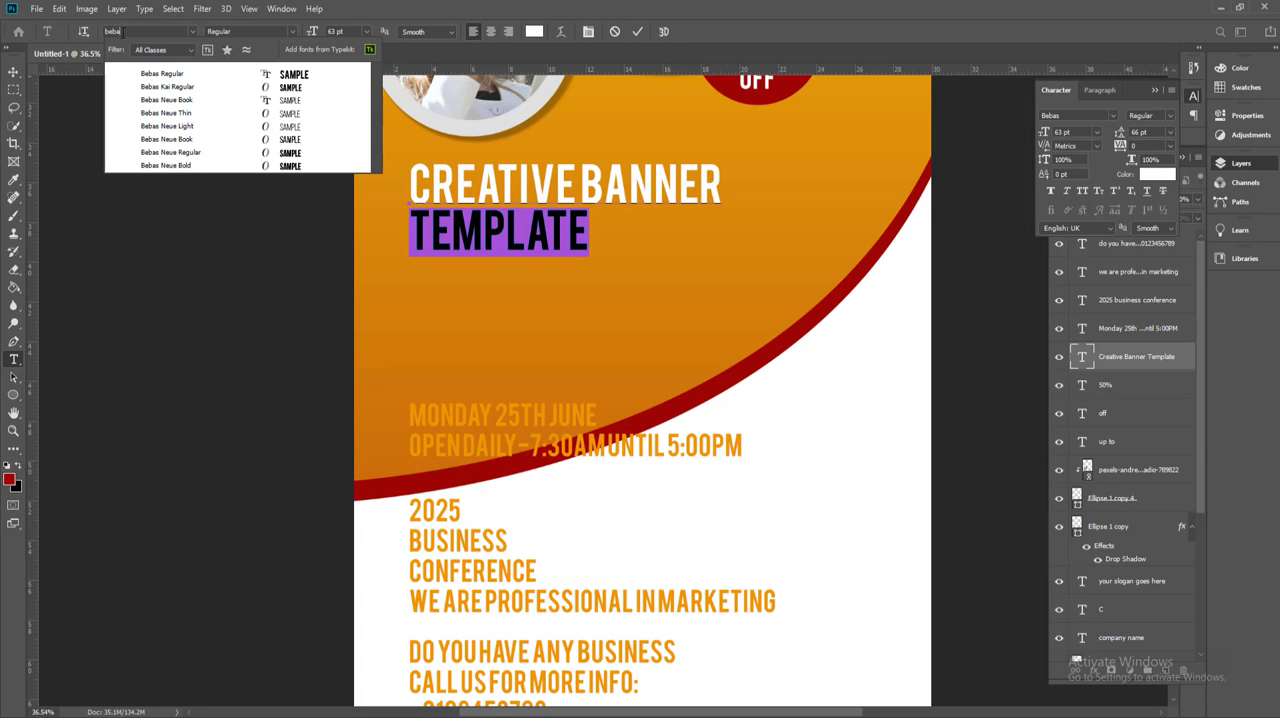
{"action": "left_click", "coordinate": [190, 139]}
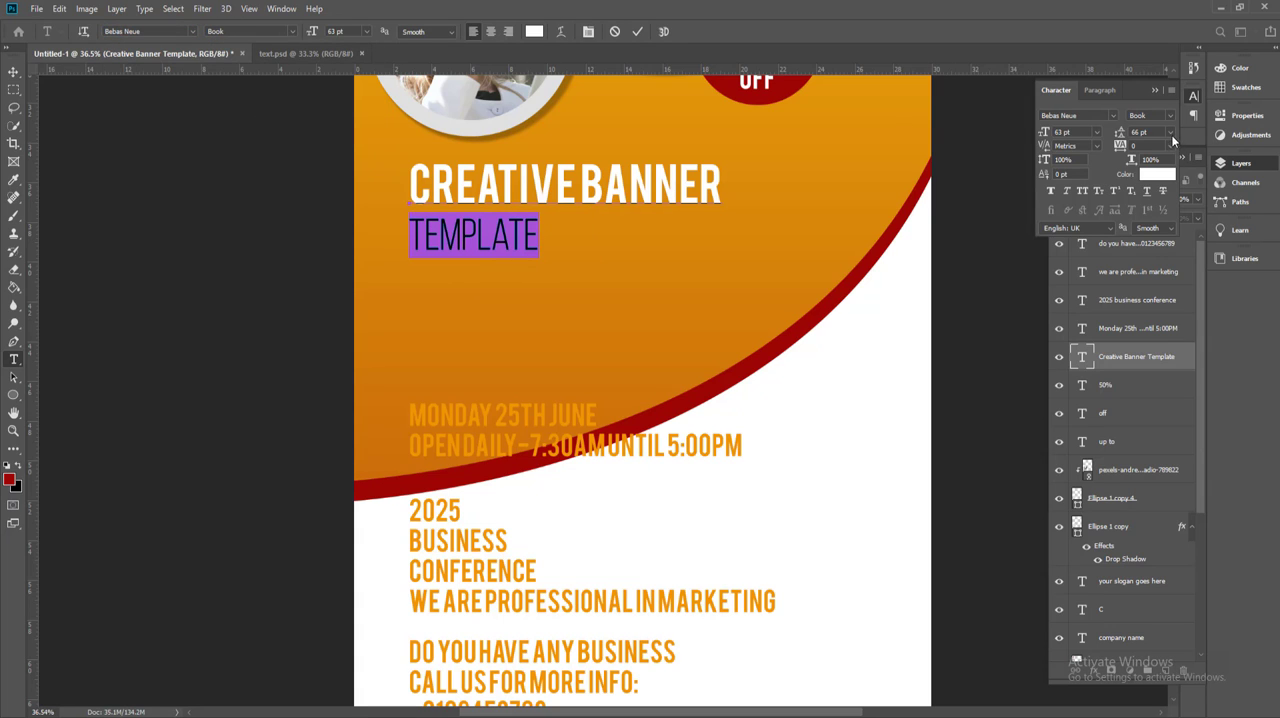
{"action": "left_click", "coordinate": [1171, 146]}
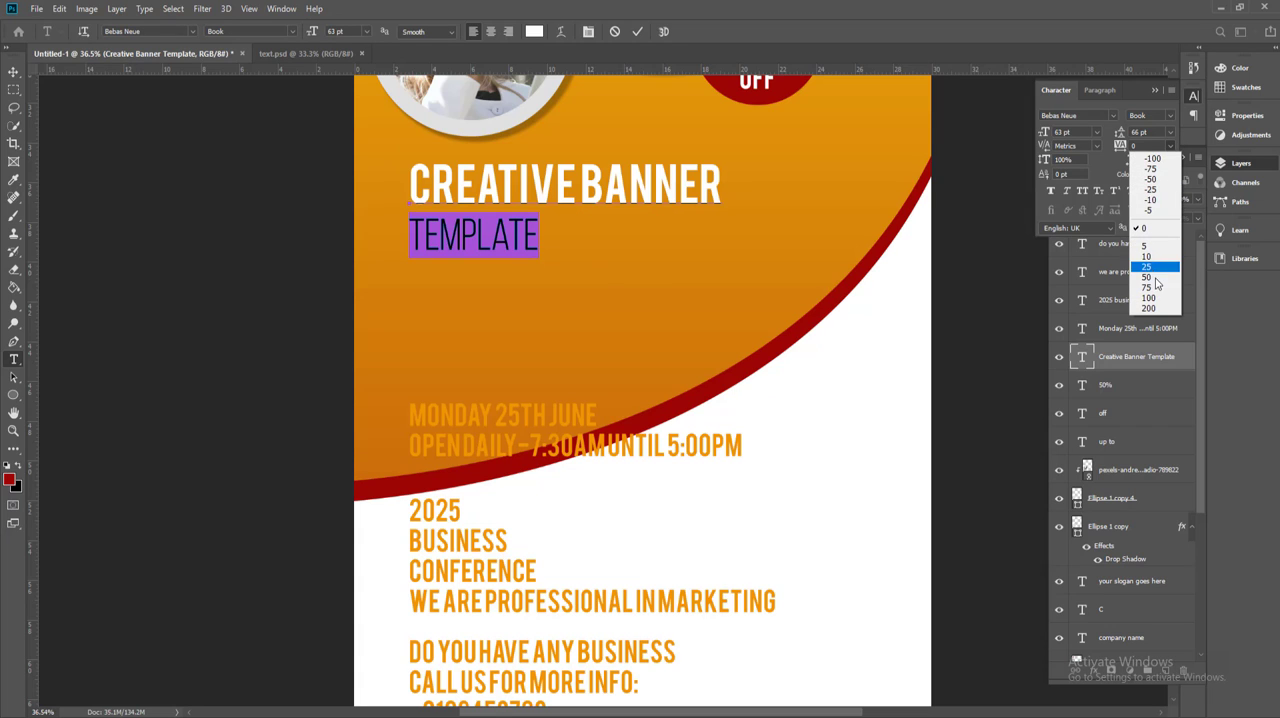
{"action": "left_click", "coordinate": [1148, 277]}
{"action": "left_click", "coordinate": [505, 237]}
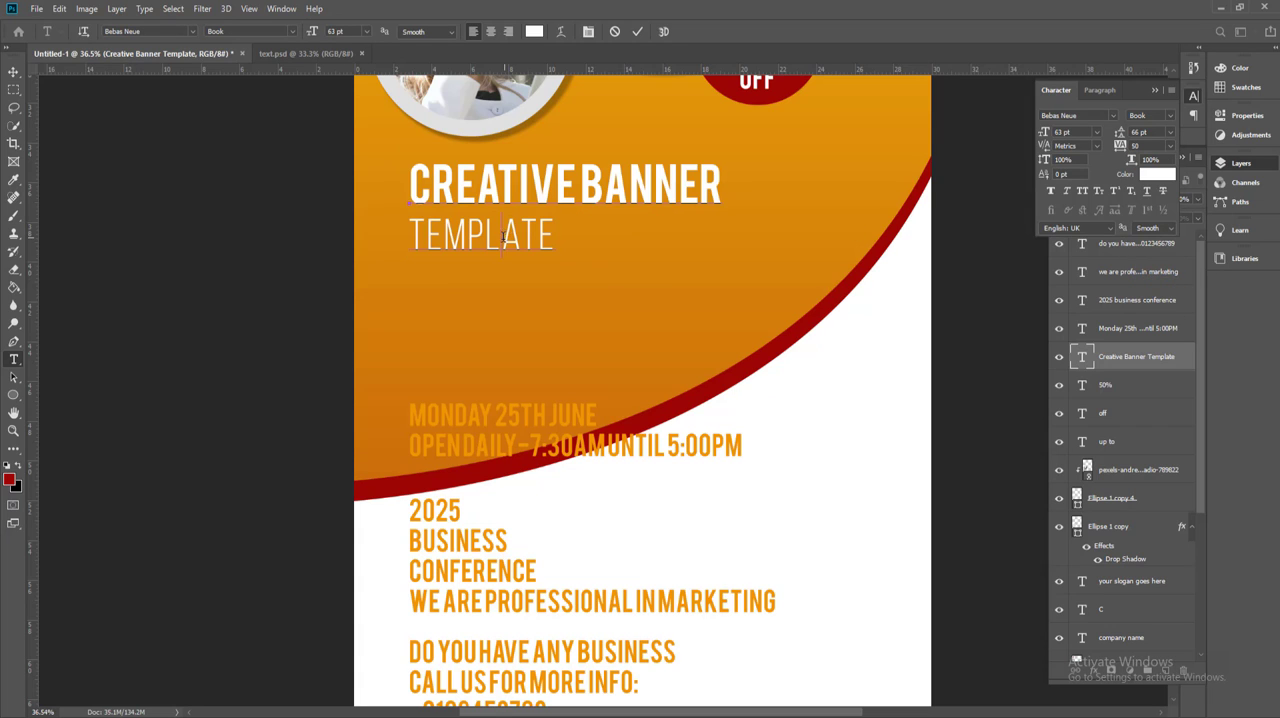
{"action": "left_click", "coordinate": [13, 72]}
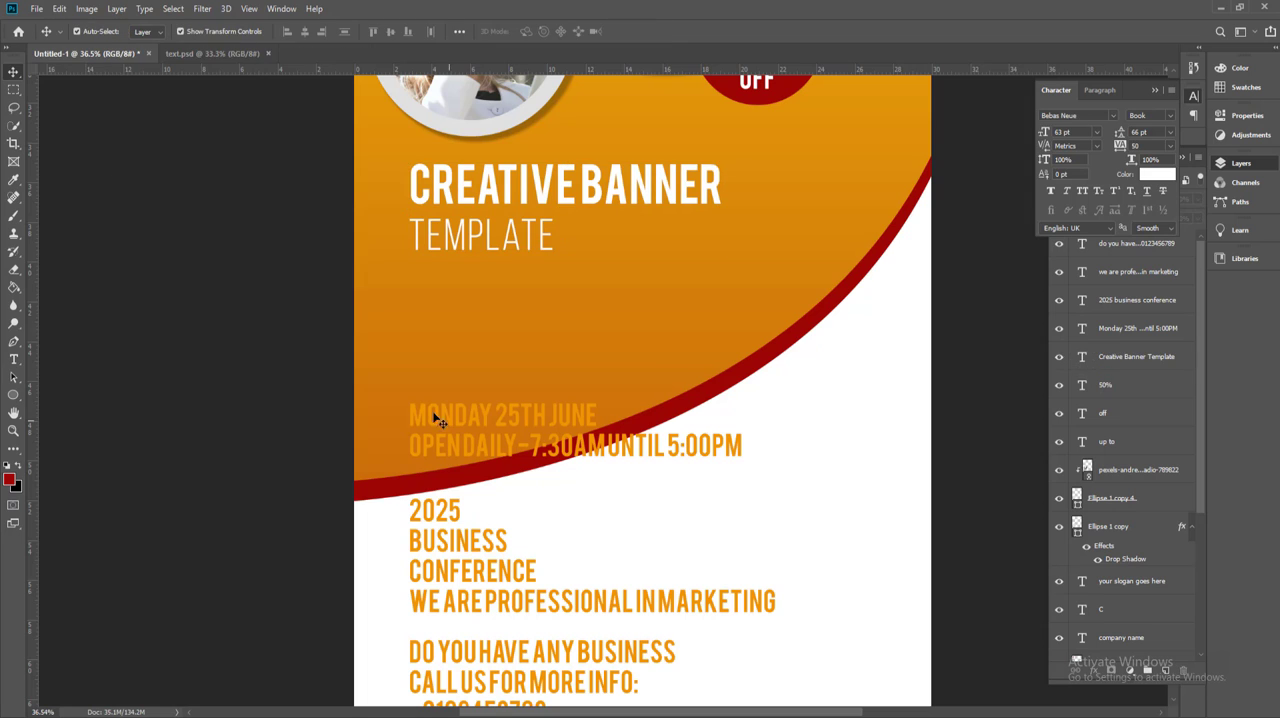
Step: Add a paragraph text box with Lorem ipsum placeholder text below "TEMPLATE" and set its size to 24 pt
{"action": "left_click", "coordinate": [14, 360]}
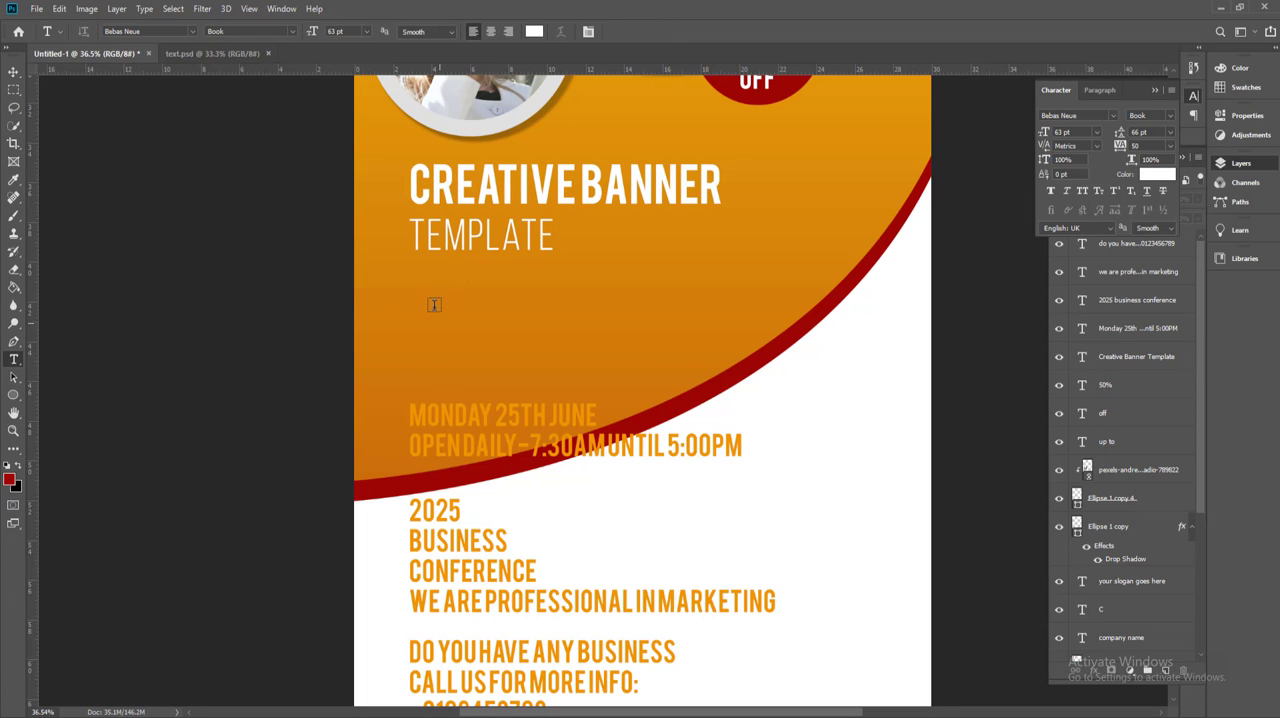
{"action": "left_click_drag", "start_coordinate": [416, 271], "coordinate": [867, 402]}
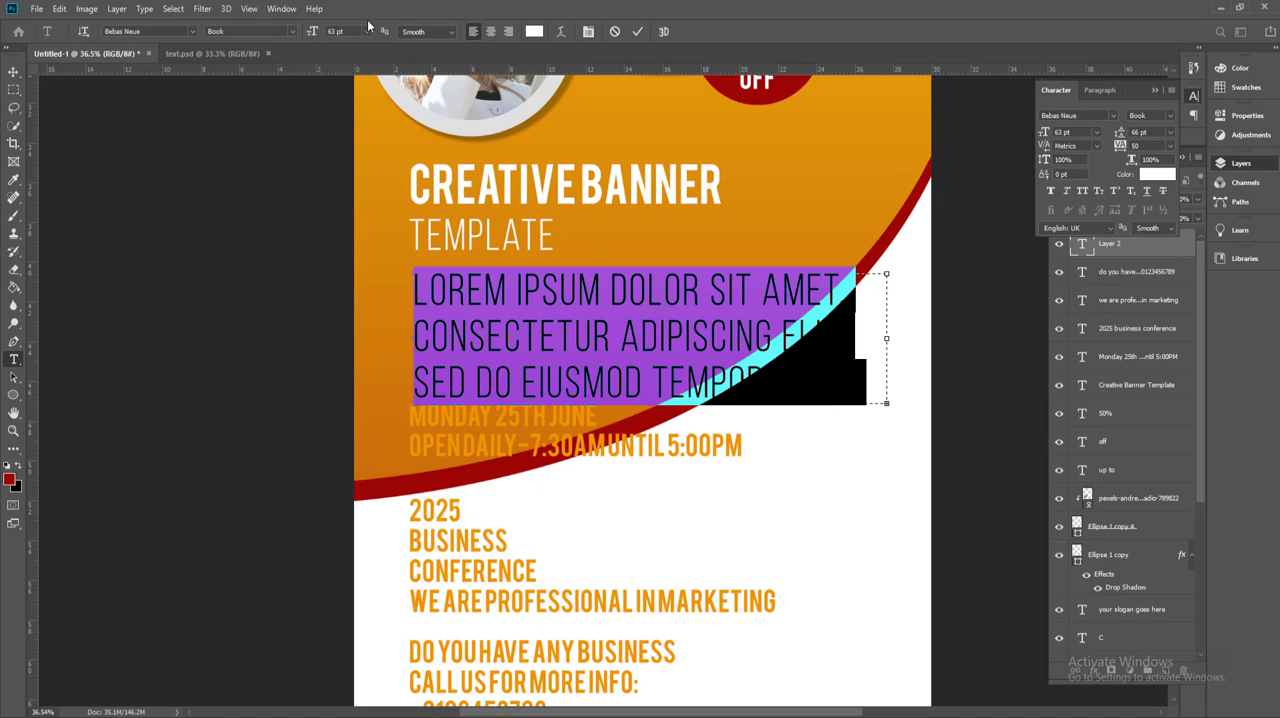
{"action": "left_click", "coordinate": [367, 30]}
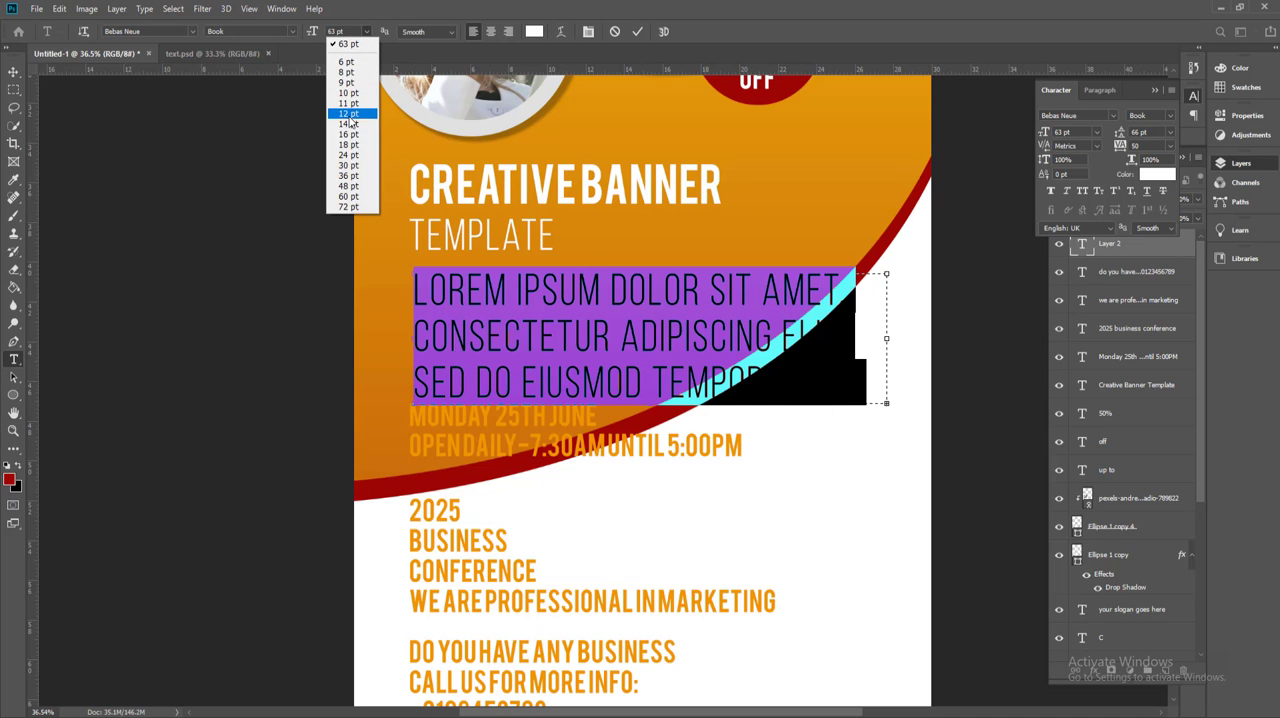
{"action": "left_click", "coordinate": [348, 114]}
{"action": "left_click", "coordinate": [367, 31]}
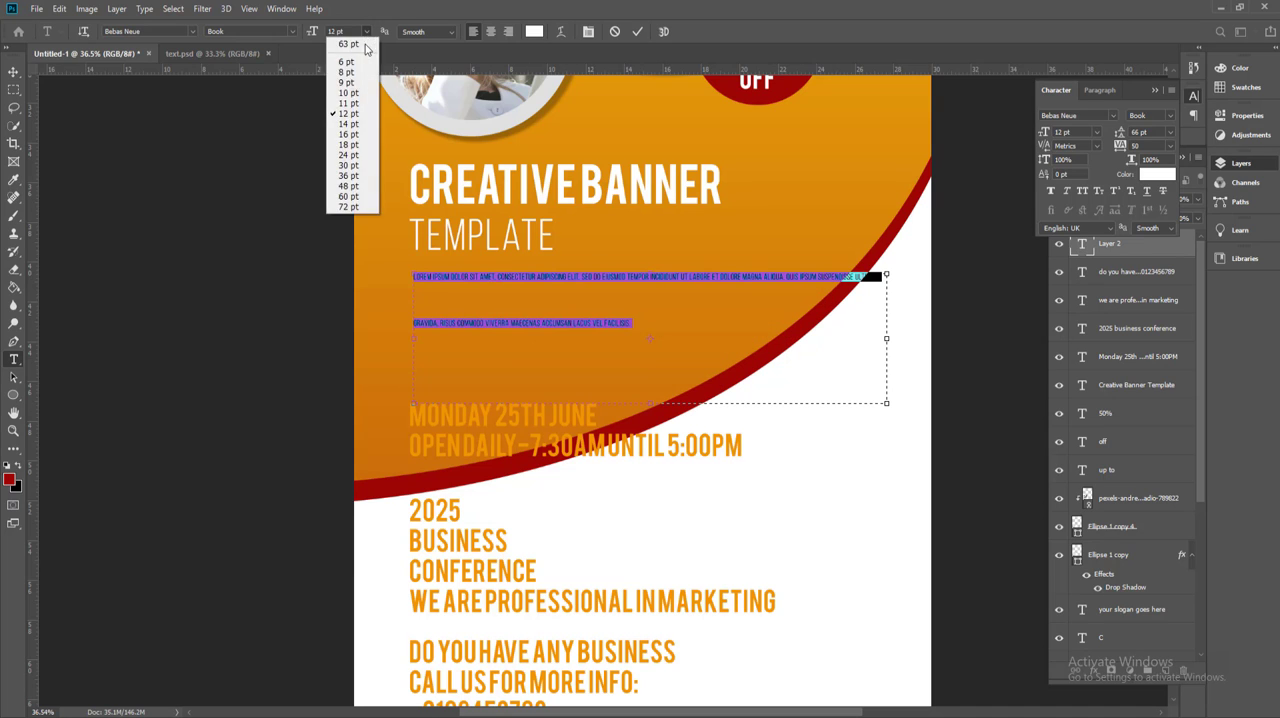
{"action": "left_click", "coordinate": [348, 155]}
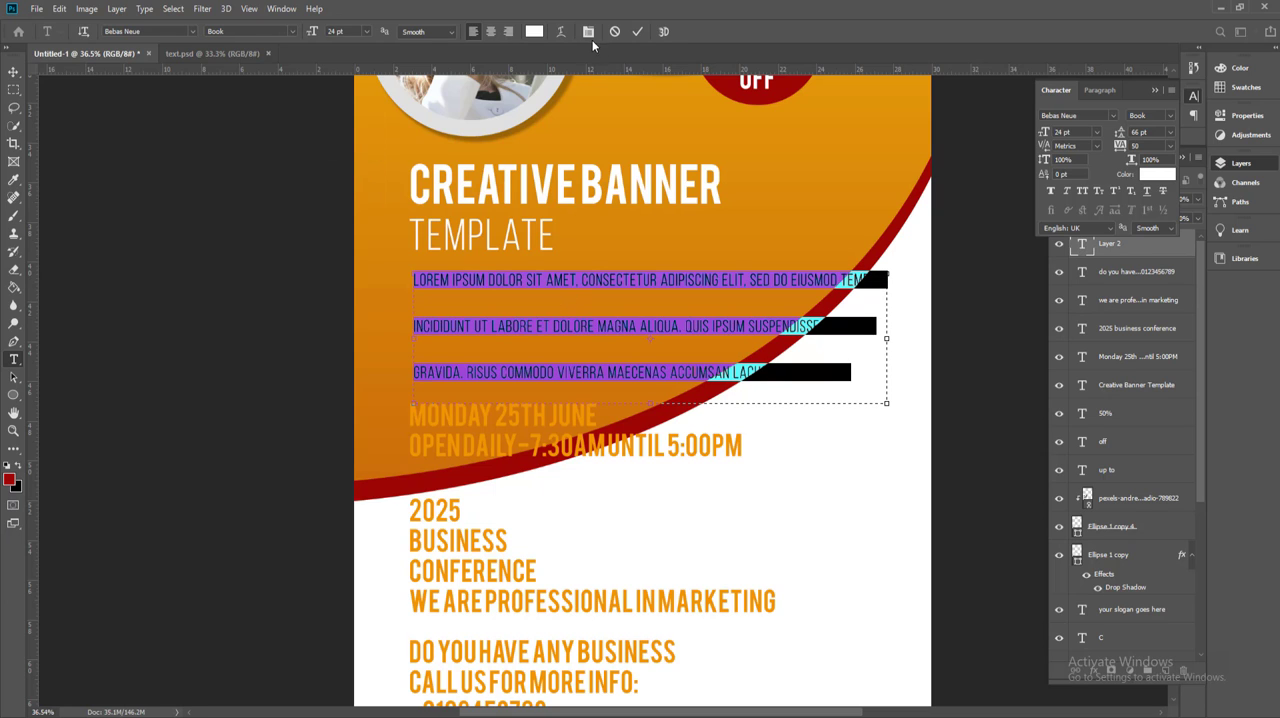
Step: Set the placeholder paragraph's leading to Auto and repeat the Lorem ipsum passage once more below it
{"action": "left_click", "coordinate": [1168, 133]}
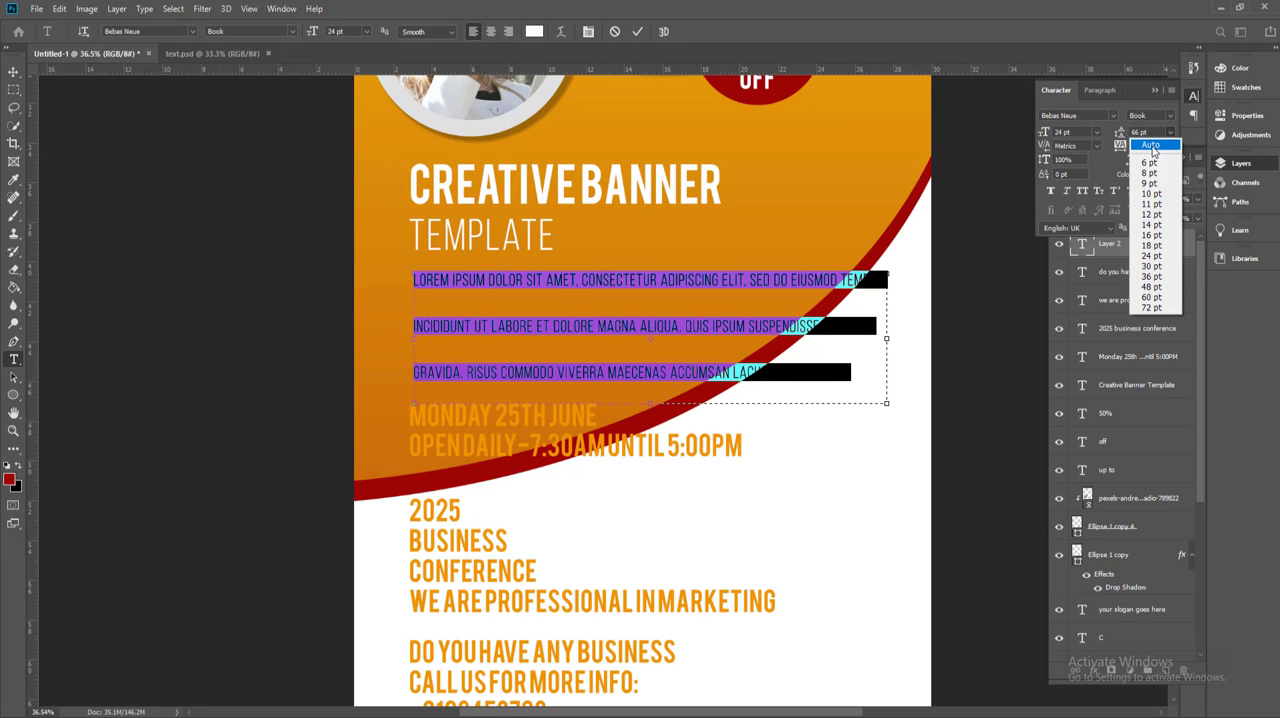
{"action": "left_click", "coordinate": [1150, 137]}
{"action": "left_click", "coordinate": [651, 321]}
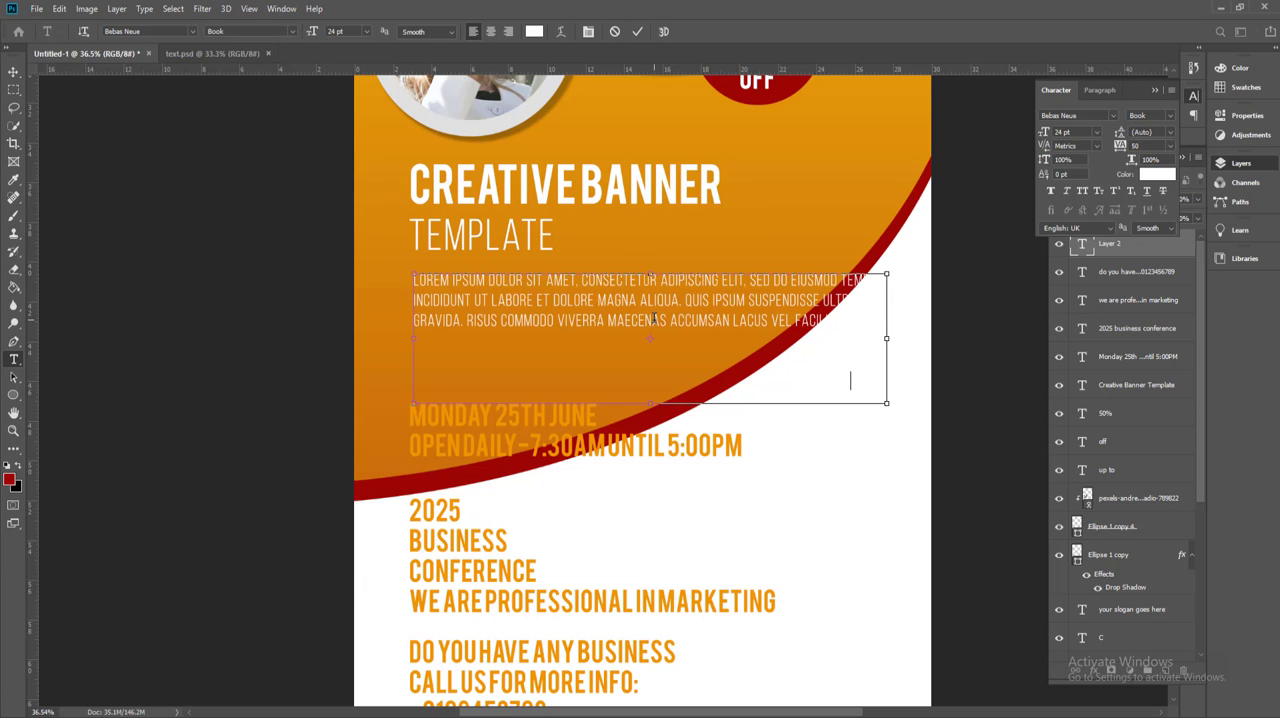
{"action": "key", "text": "ctrl+a"}
{"action": "left_click", "coordinate": [13, 72]}
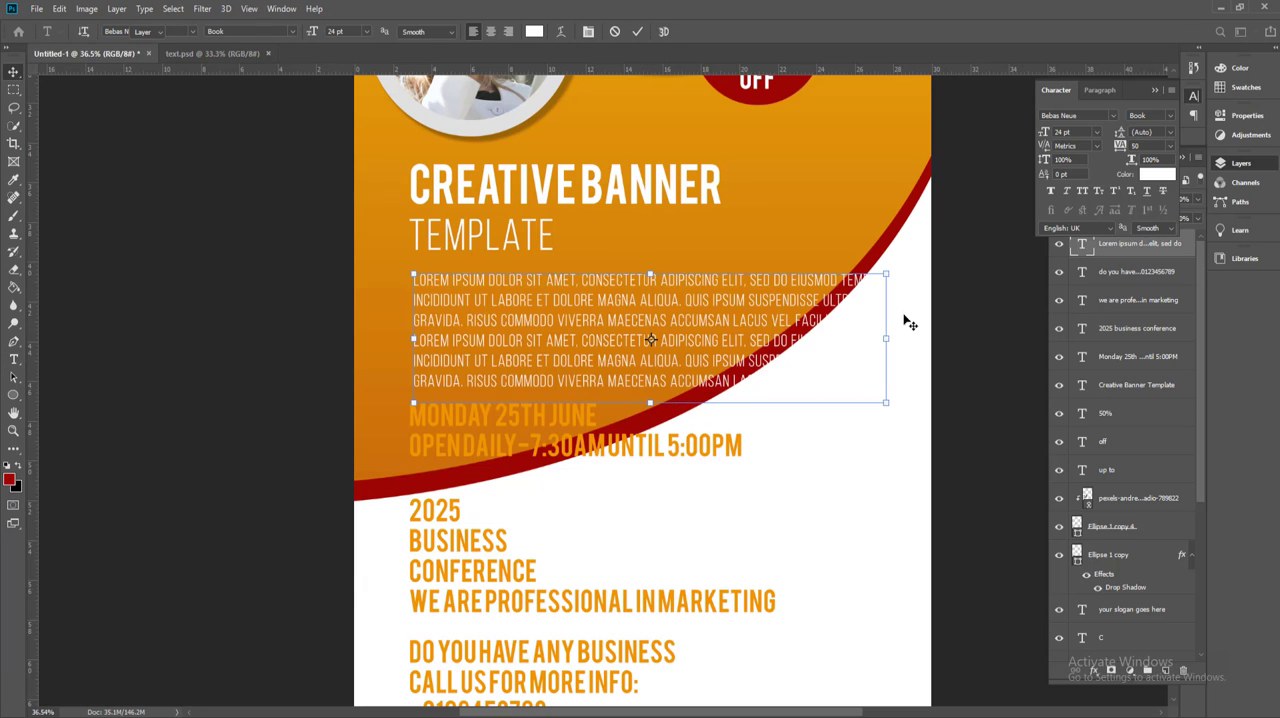
Step: Narrow the paragraph text box to the width of "CREATIVE BANNER" and shorten its height slightly
{"action": "key", "text": "t"}
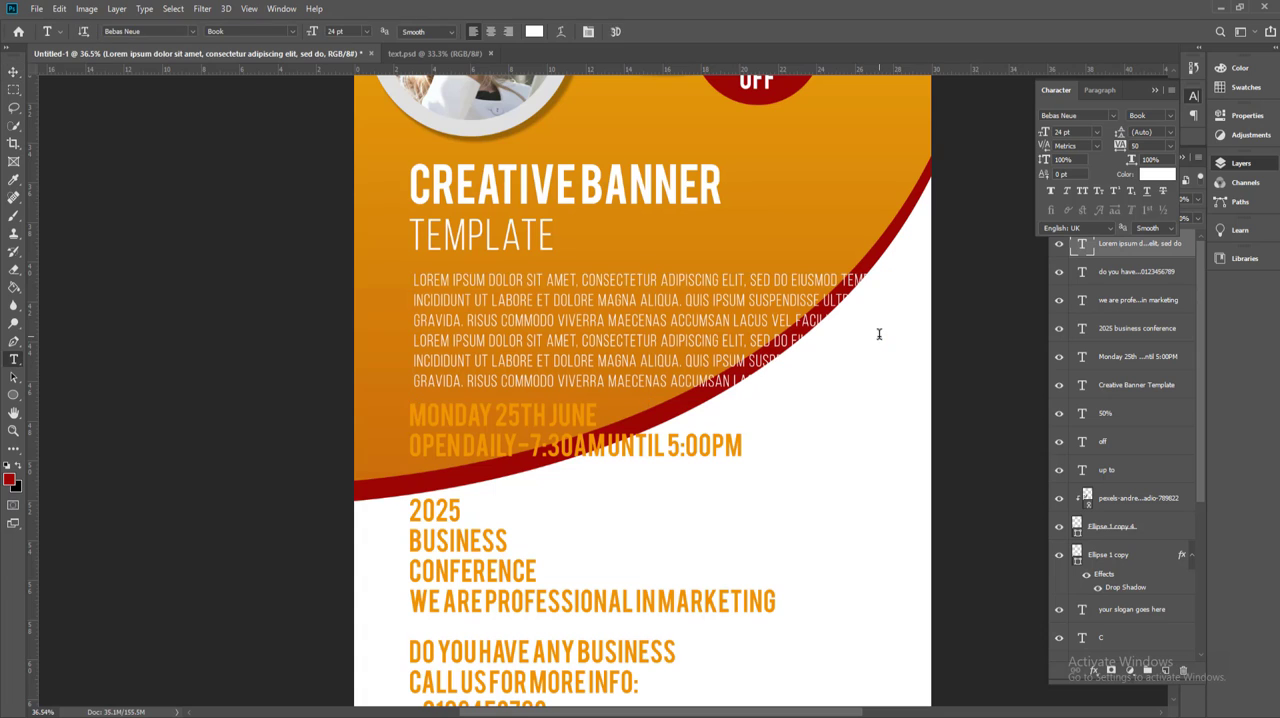
{"action": "left_click", "coordinate": [790, 295]}
{"action": "left_click_drag", "start_coordinate": [886, 338], "coordinate": [727, 337]}
{"action": "left_click_drag", "start_coordinate": [565, 397], "coordinate": [560, 384]}
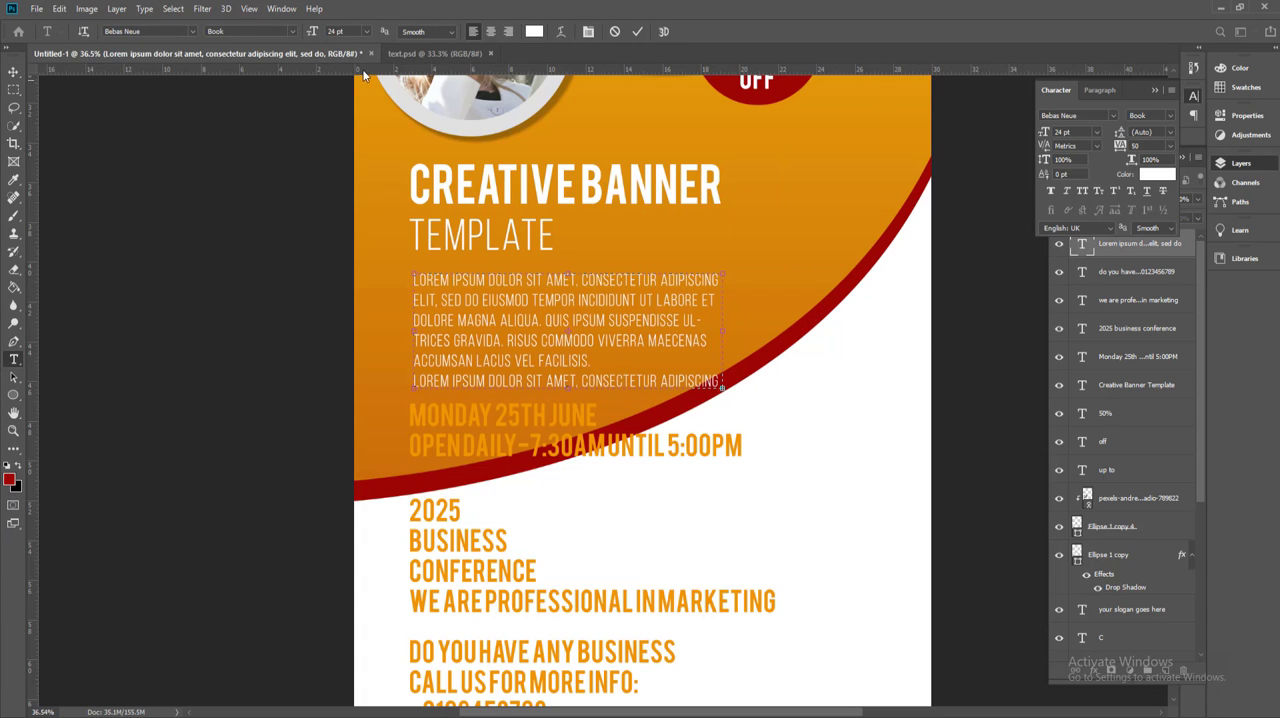
Step: Set the whole Lorem ipsum paragraph to 16 pt and justify all its lines, including the last ones
{"action": "key", "text": "ctrl+a"}
{"action": "left_click", "coordinate": [366, 31]}
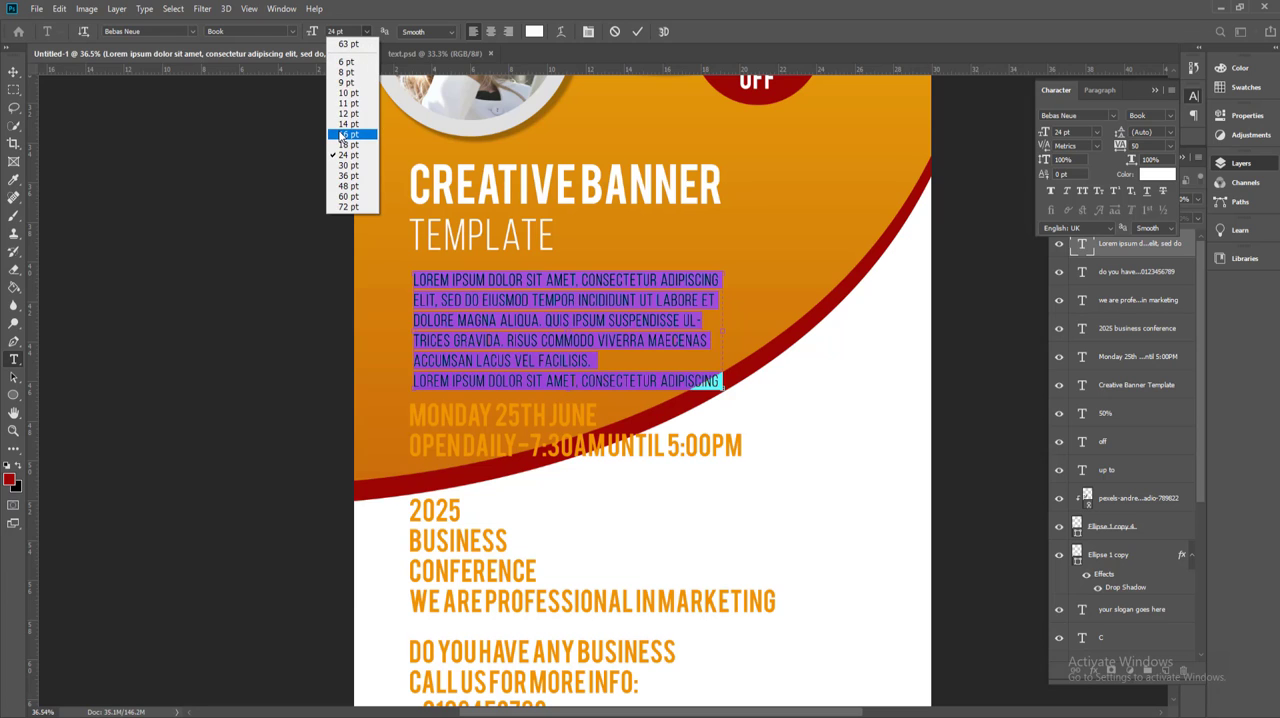
{"action": "left_click", "coordinate": [350, 136]}
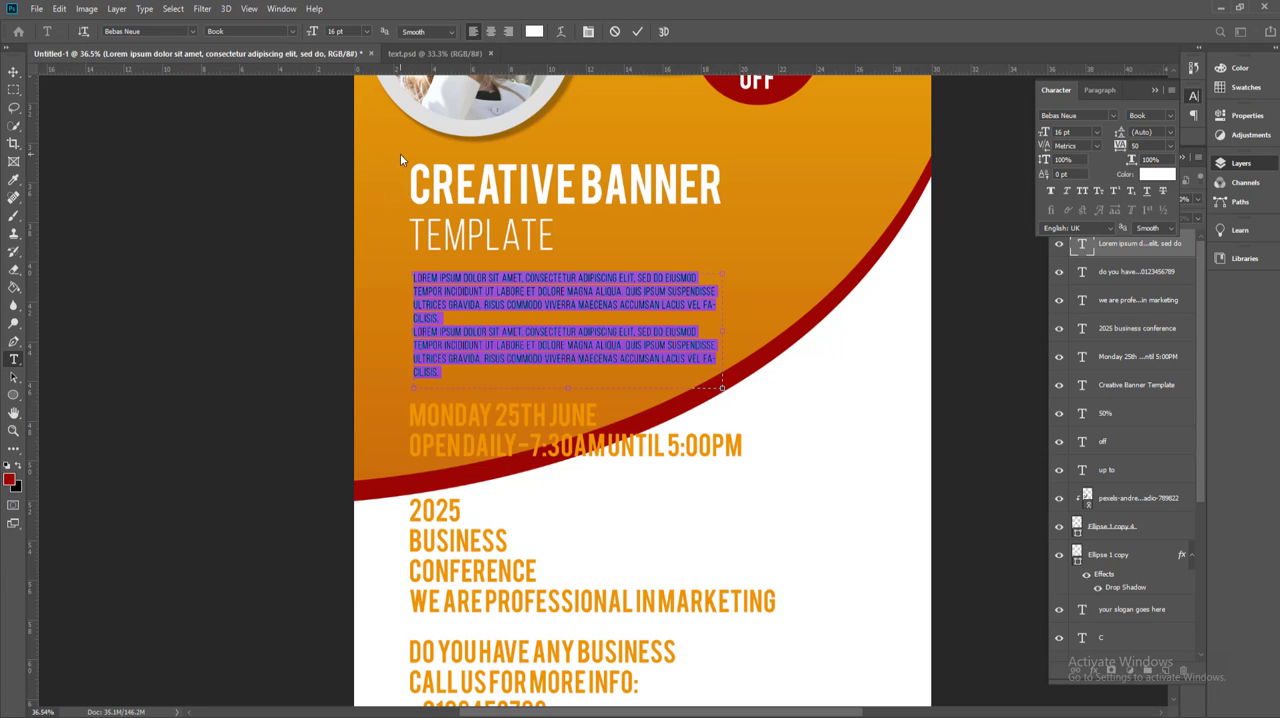
{"action": "left_click", "coordinate": [588, 31]}
{"action": "left_click", "coordinate": [588, 31]}
{"action": "left_click", "coordinate": [1090, 90]}
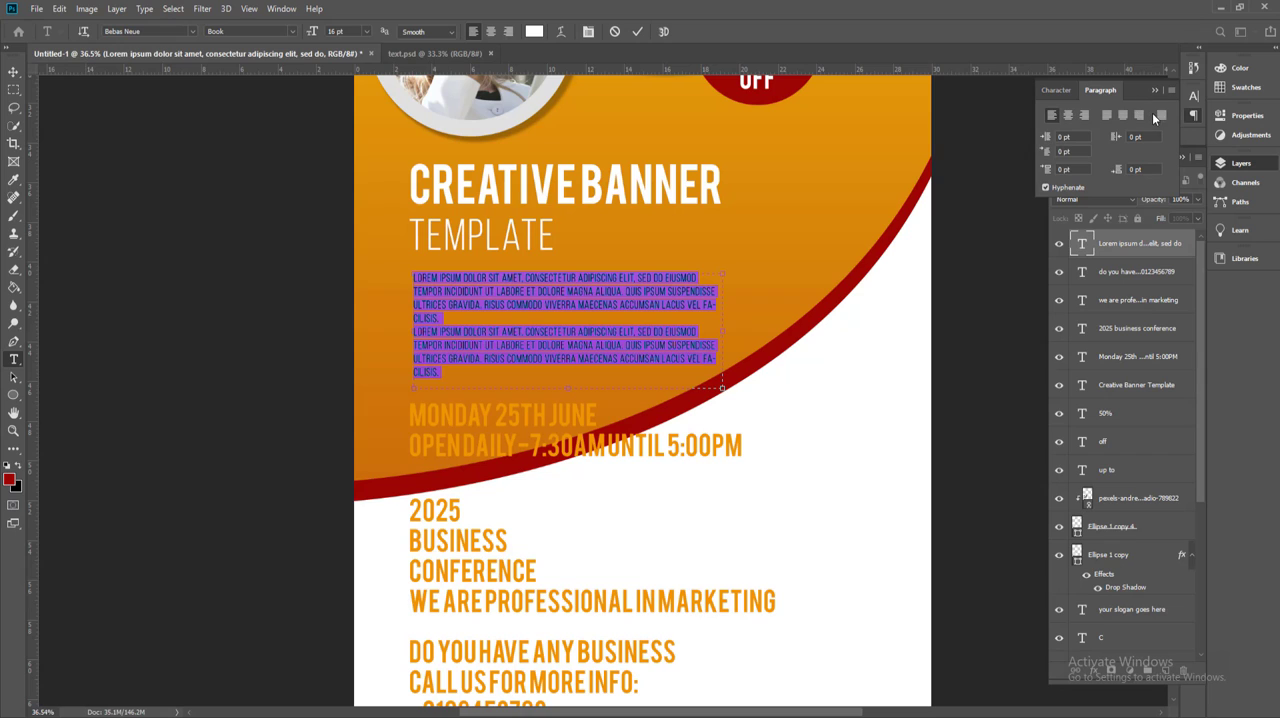
{"action": "left_click", "coordinate": [1158, 115]}
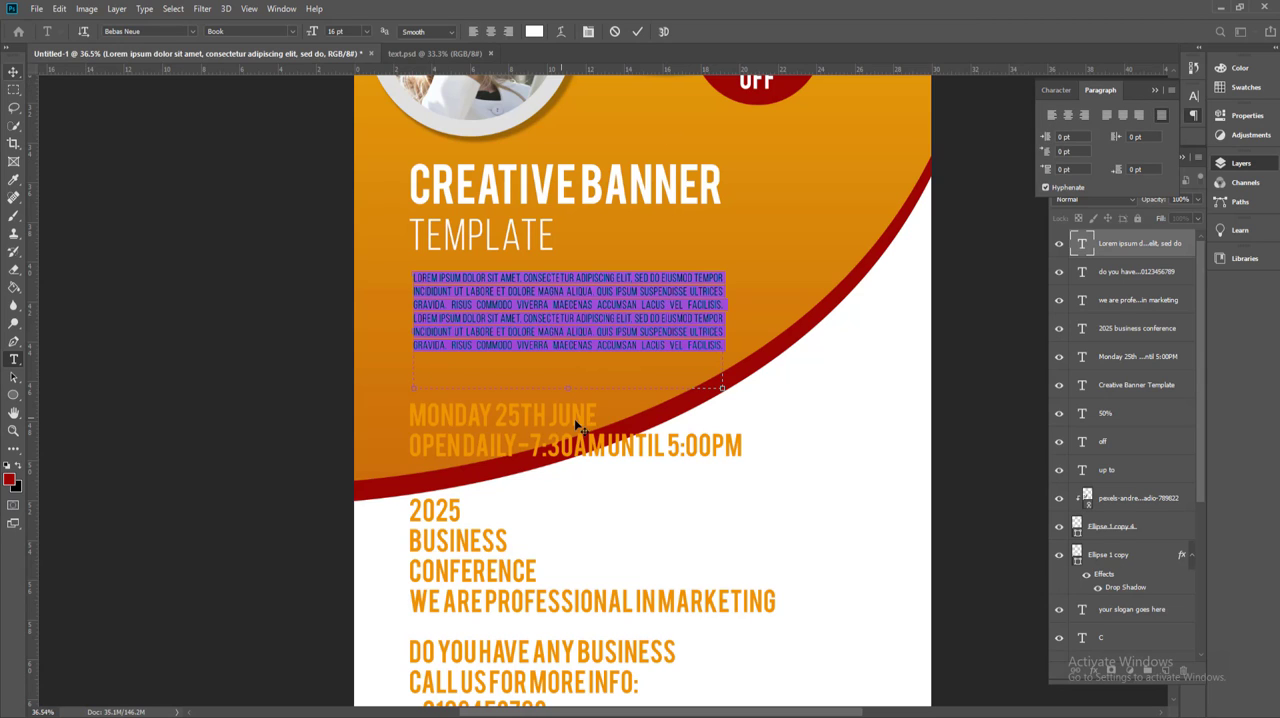
Step: Shorten the paragraph text box to fit its text and move it up closer to "TEMPLATE"
{"action": "left_click_drag", "start_coordinate": [567, 388], "coordinate": [565, 354]}
{"action": "left_click", "coordinate": [13, 73]}
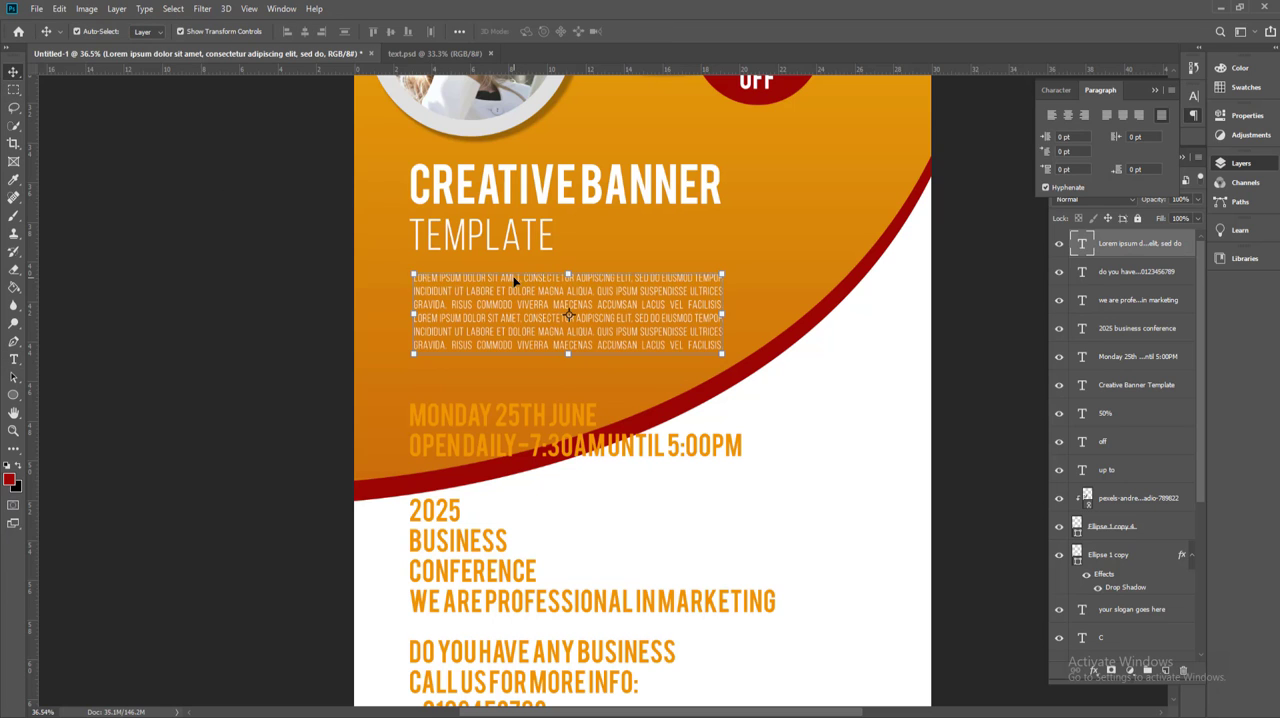
{"action": "left_click_drag", "start_coordinate": [518, 280], "coordinate": [515, 269]}
Step: Recolour the "Monday 25th June" and opening-hours text black (000000) and set its size to 24 pt
{"action": "scroll", "coordinate": [507, 398], "scroll_direction": "down", "scroll_amount": 1}
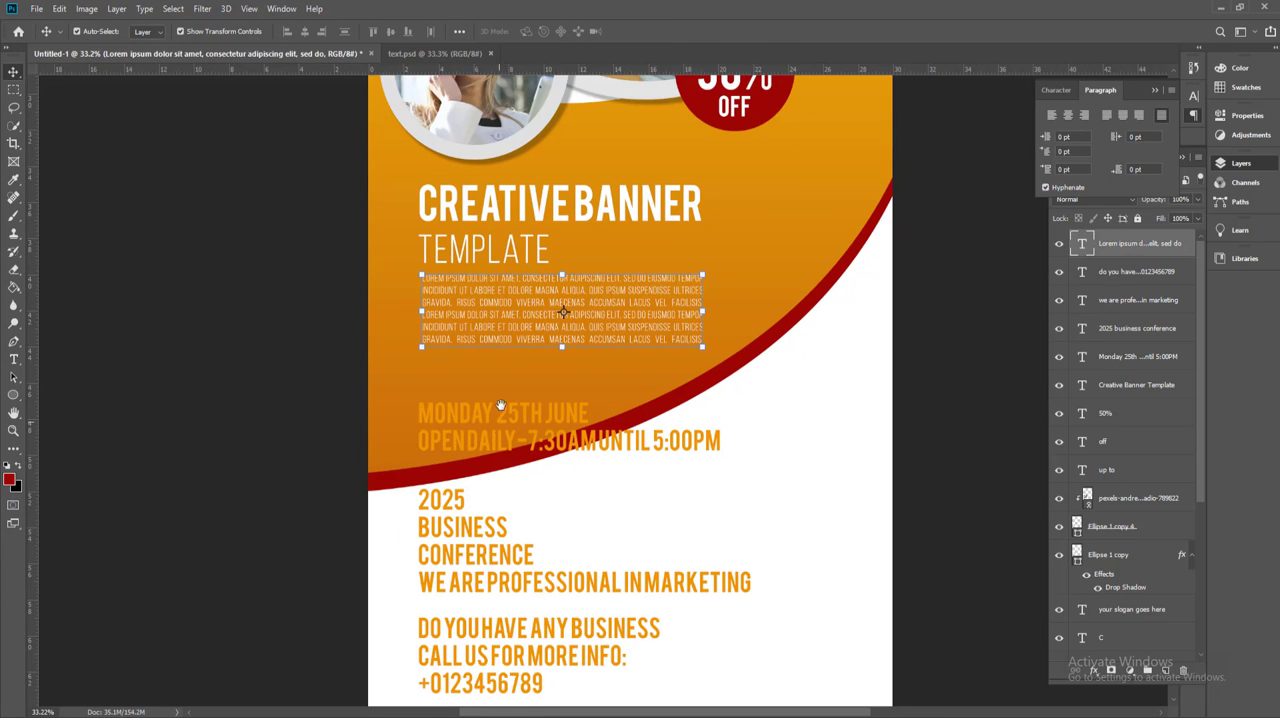
{"action": "left_click_drag", "start_coordinate": [504, 403], "coordinate": [499, 356]}
{"action": "key", "text": "t"}
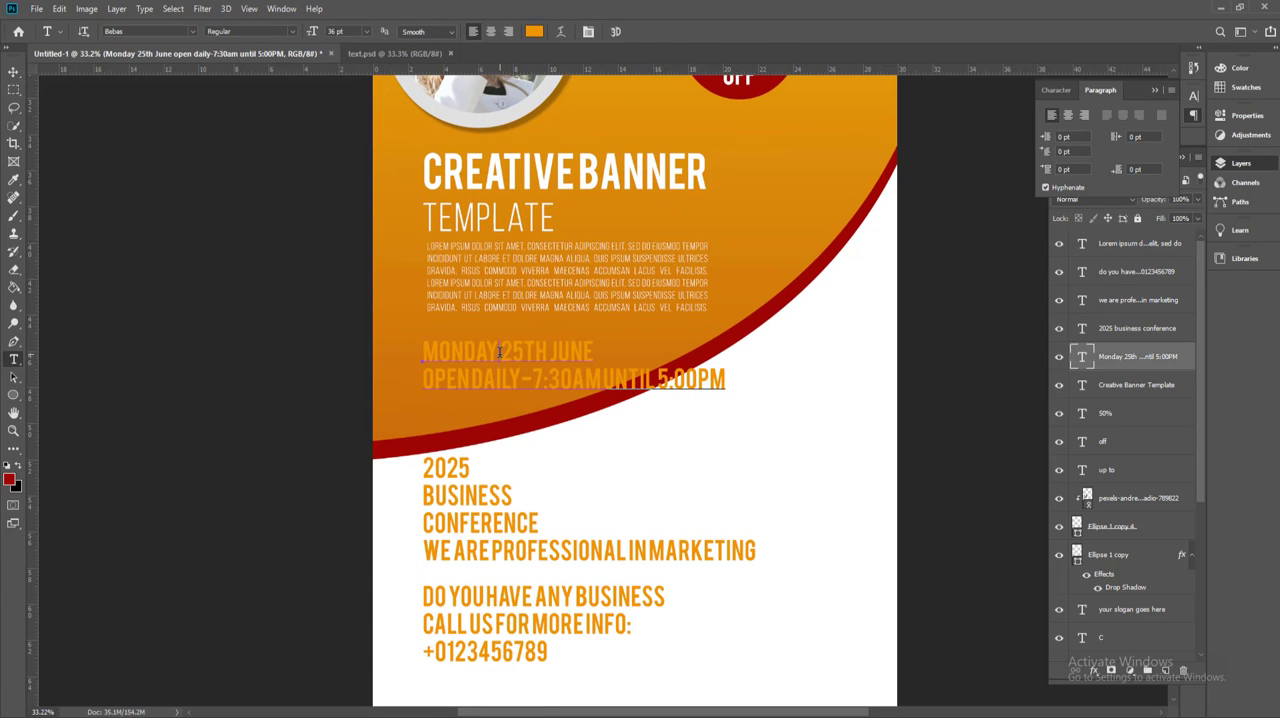
{"action": "left_click", "coordinate": [725, 376]}
{"action": "key", "text": "ctrl+a"}
{"action": "left_click", "coordinate": [534, 31]}
{"action": "left_click", "coordinate": [622, 331]}
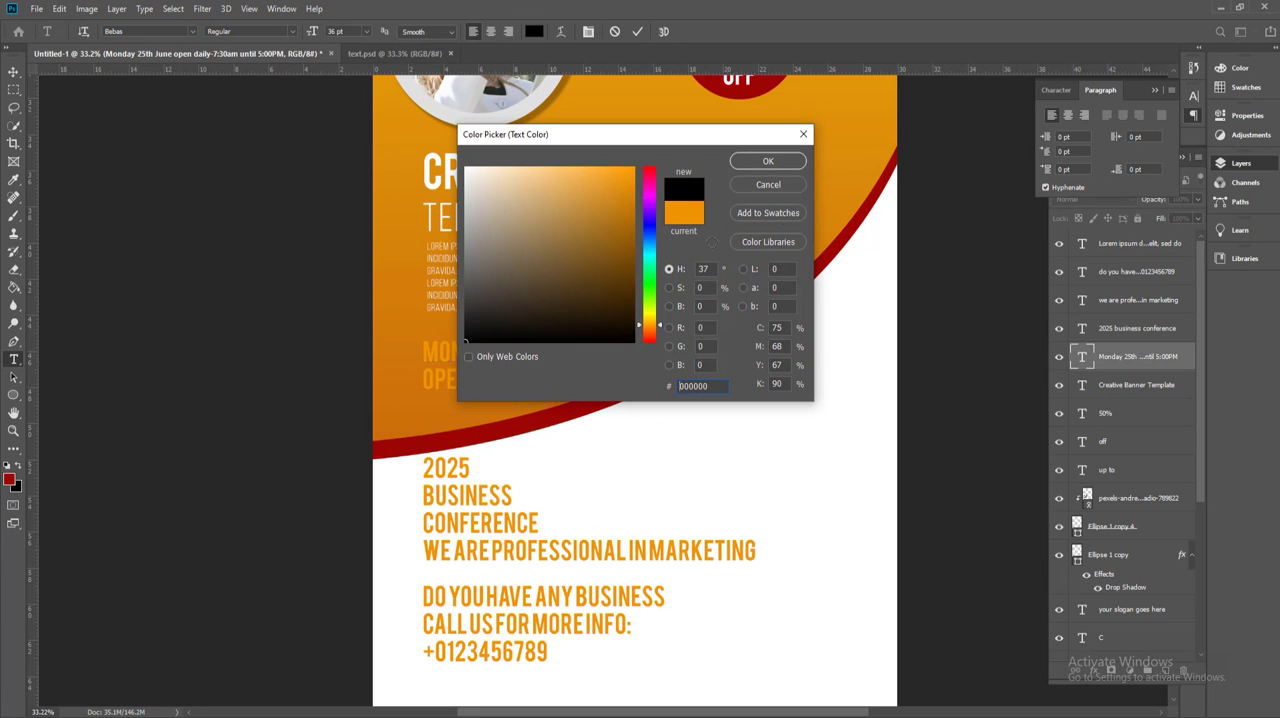
{"action": "left_click", "coordinate": [768, 161]}
{"action": "left_click_drag", "start_coordinate": [320, 36], "coordinate": [300, 40]}
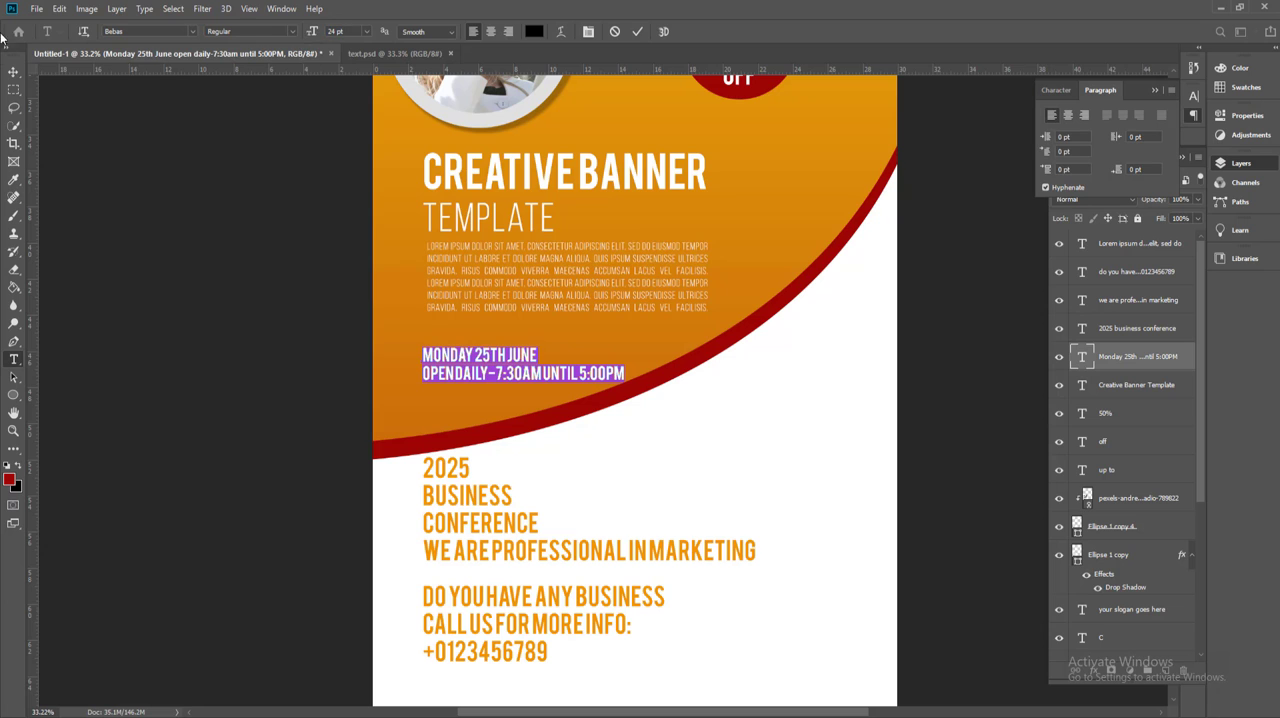
Step: Move the date and opening-hours text up below the paragraph, and align the headline, paragraph and date text by their left edges
{"action": "left_click", "coordinate": [14, 72]}
{"action": "left_click_drag", "start_coordinate": [498, 360], "coordinate": [498, 341]}
{"action": "left_click_drag", "start_coordinate": [461, 381], "coordinate": [438, 177]}
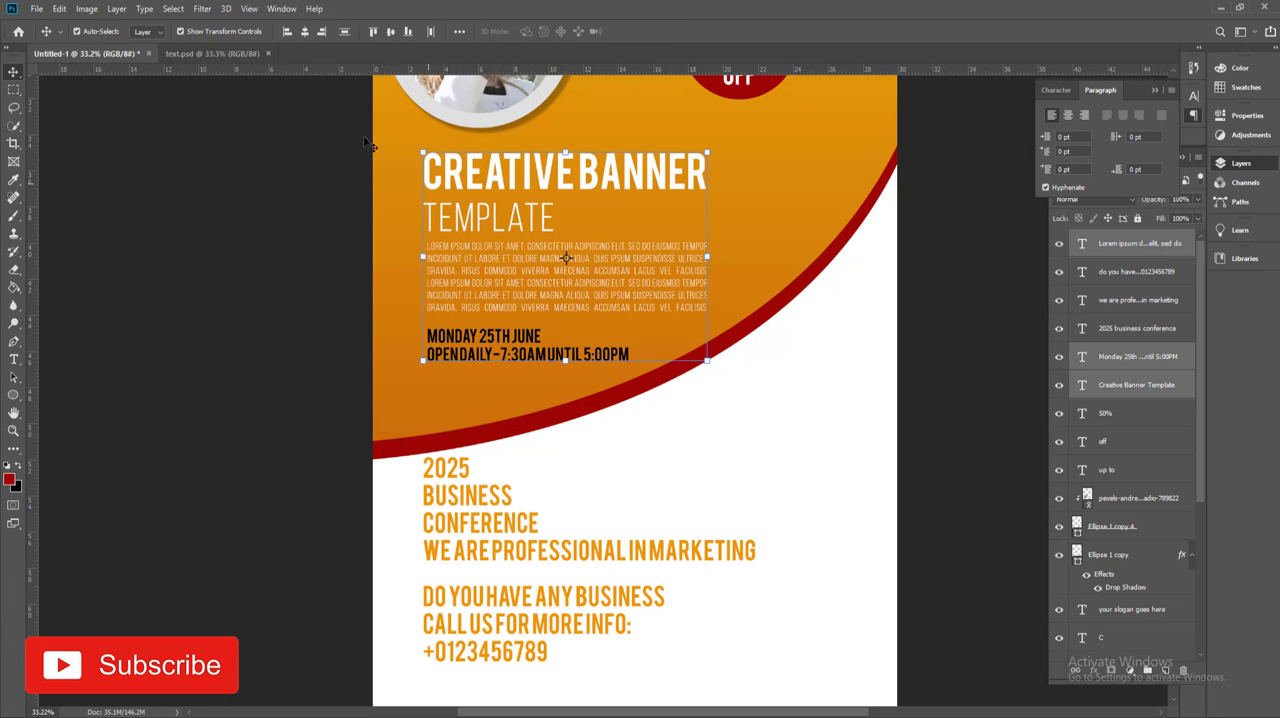
{"action": "left_click", "coordinate": [289, 34]}
{"action": "left_click", "coordinate": [305, 270]}
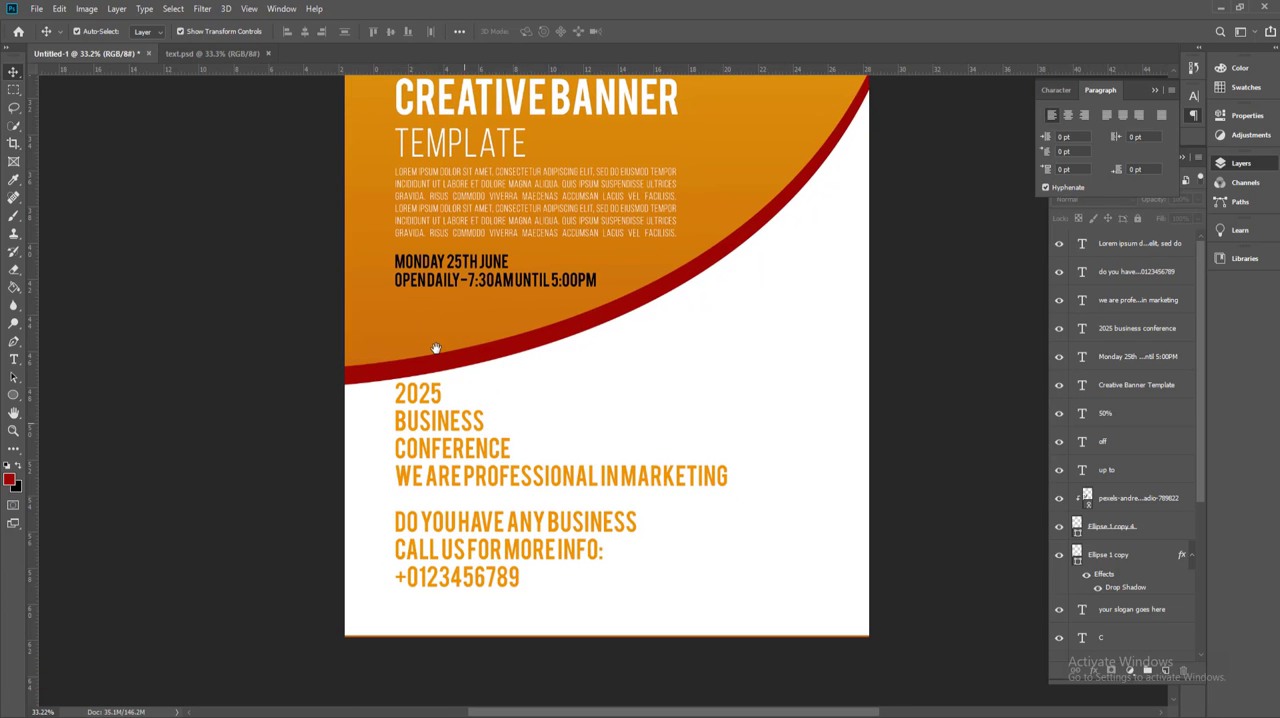